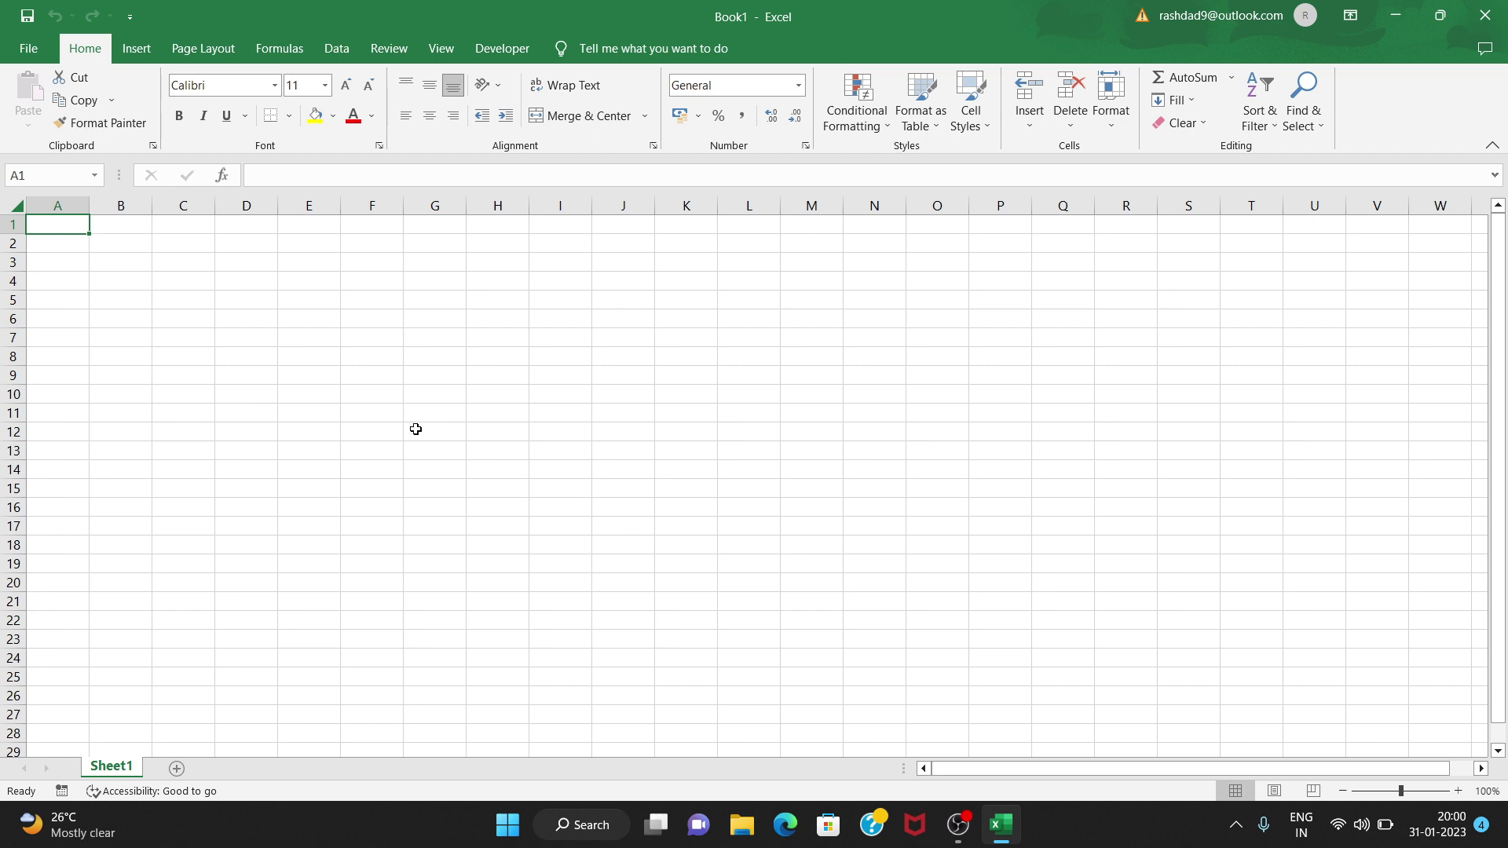
- Enter the labels Macros in cell F4 and VBA in cell F5
left_click(368, 285)
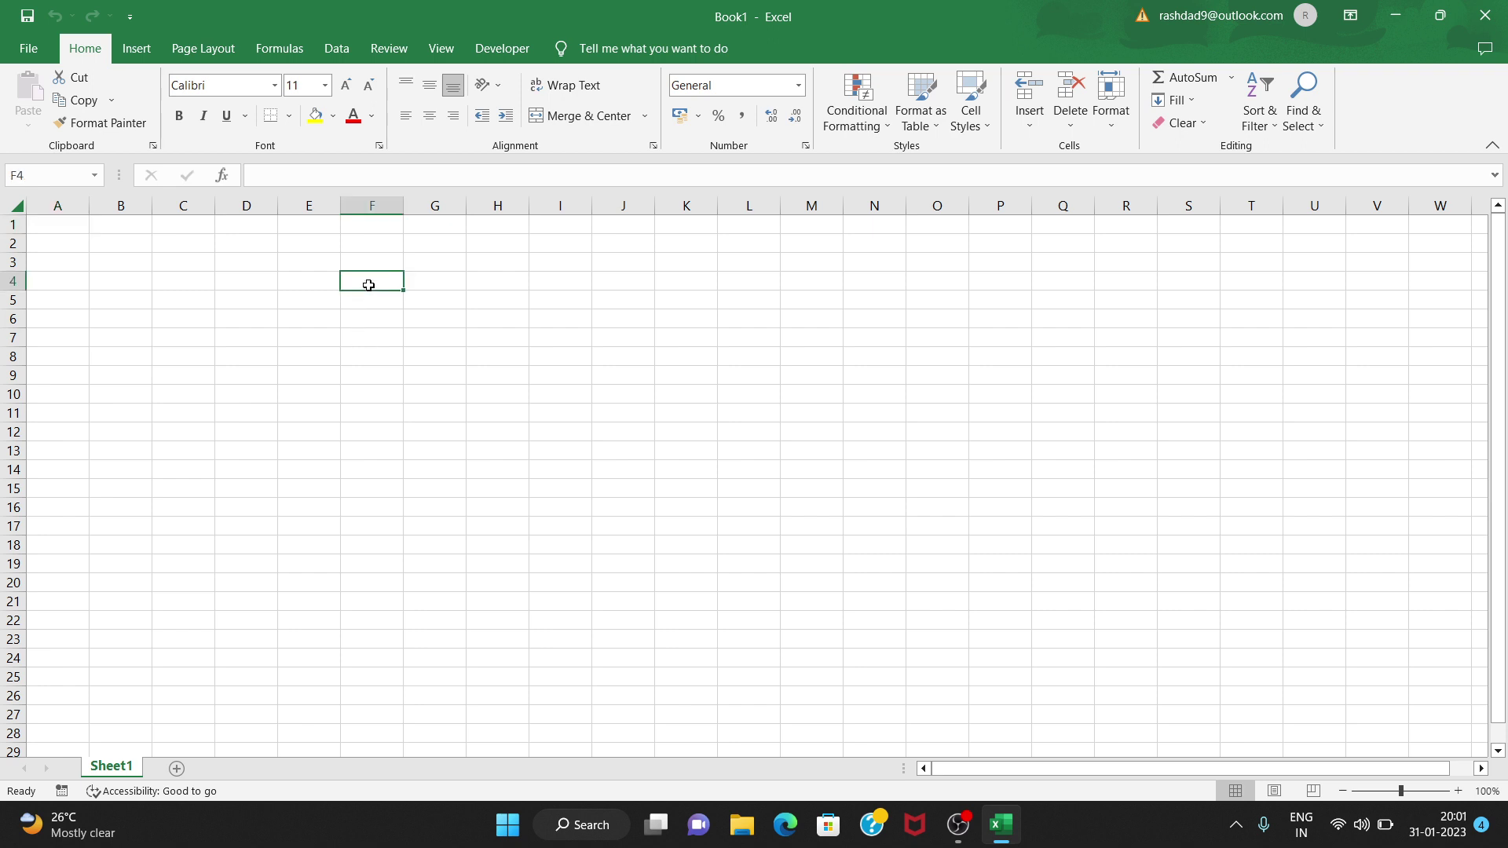
type("Mac")
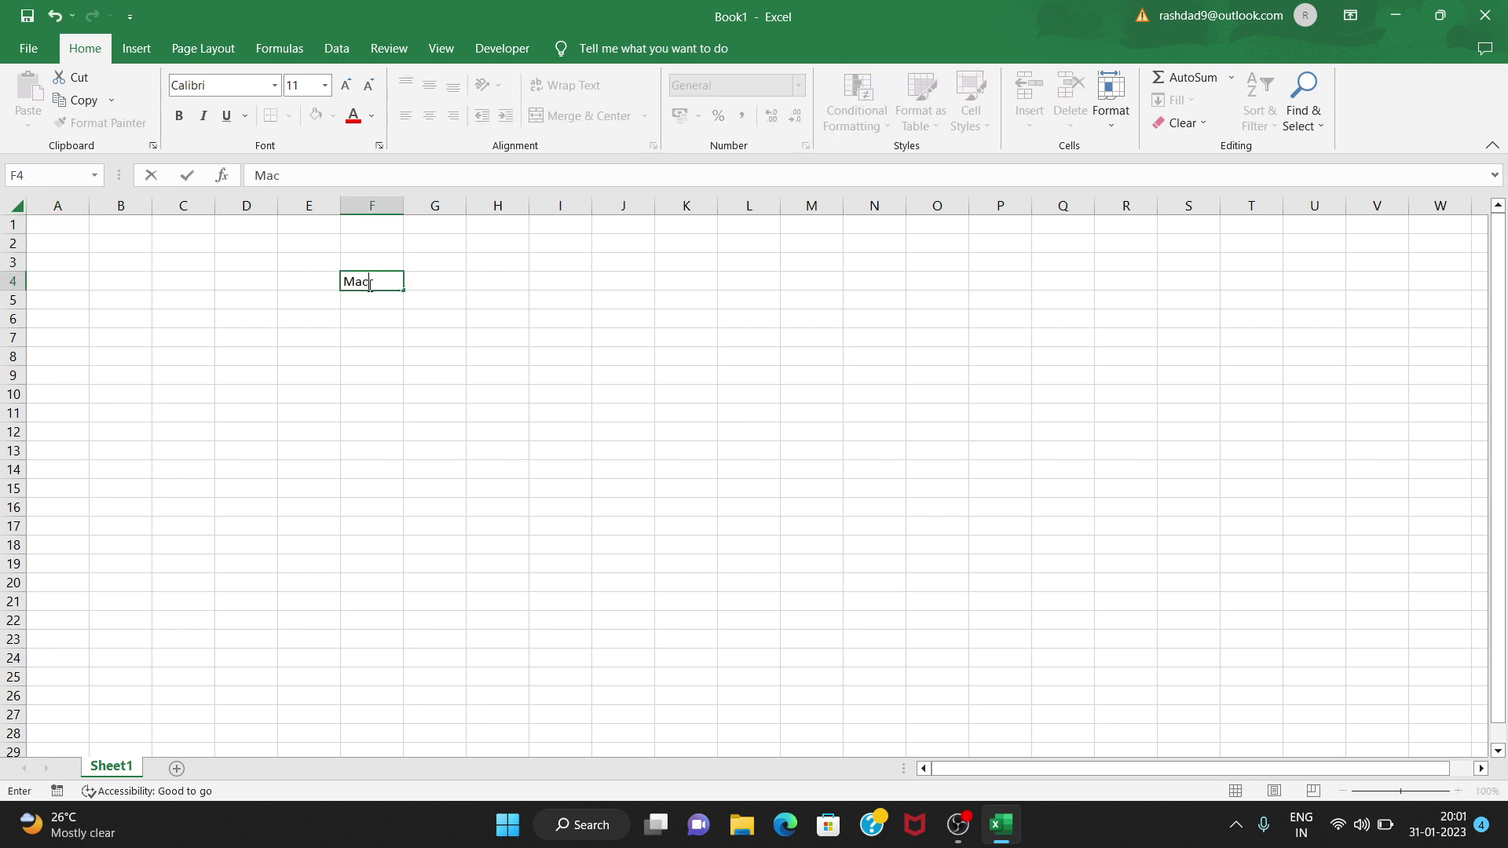
type("ros")
key("Return")
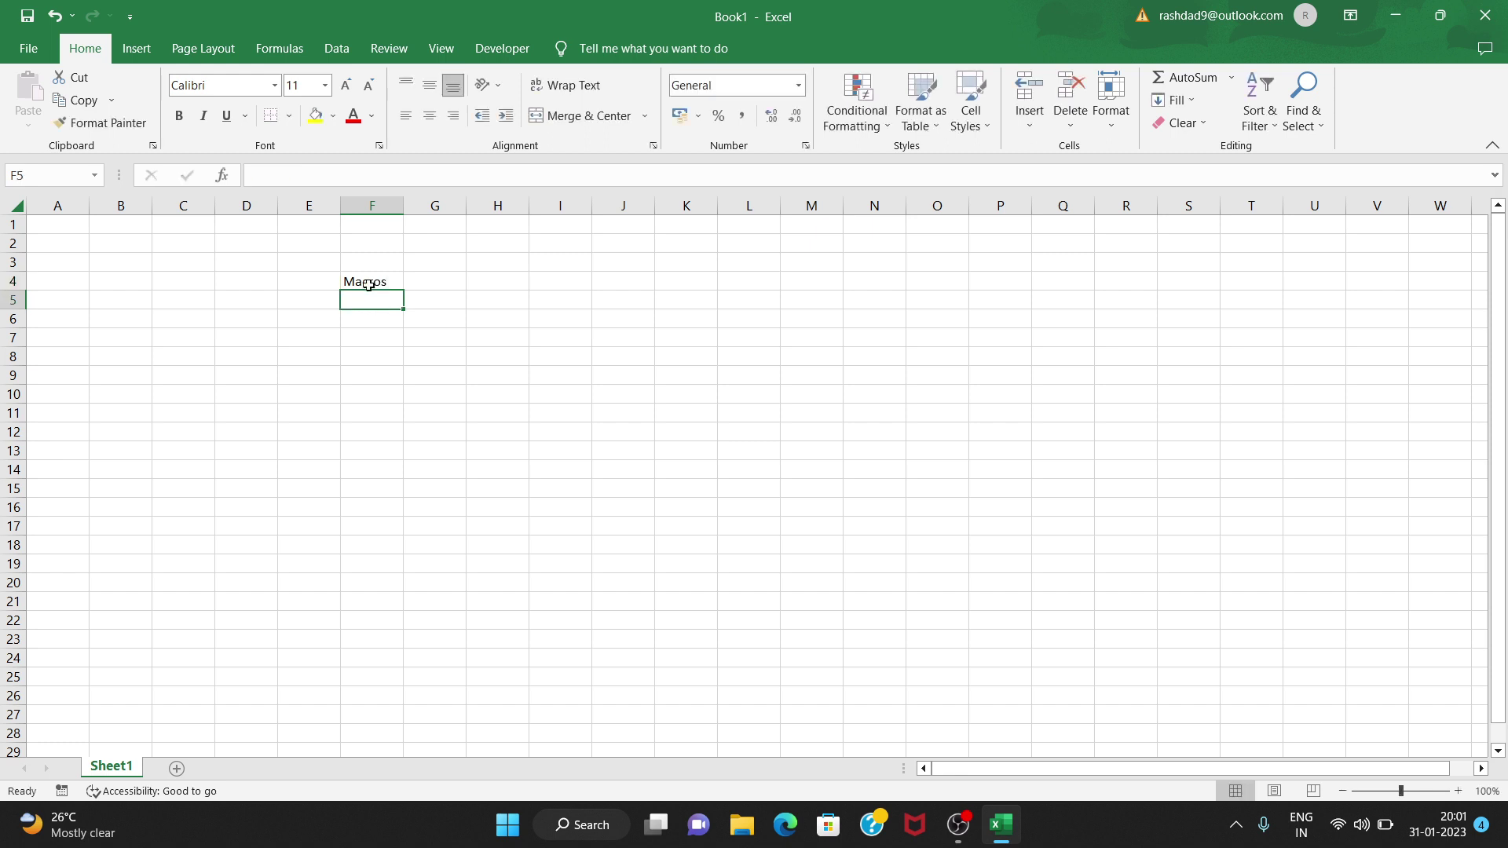
type("VBA")
- Enter the descriptions "a piece of code" in G4 and "Visual Basic Foe Applications" in G5
left_click(427, 279)
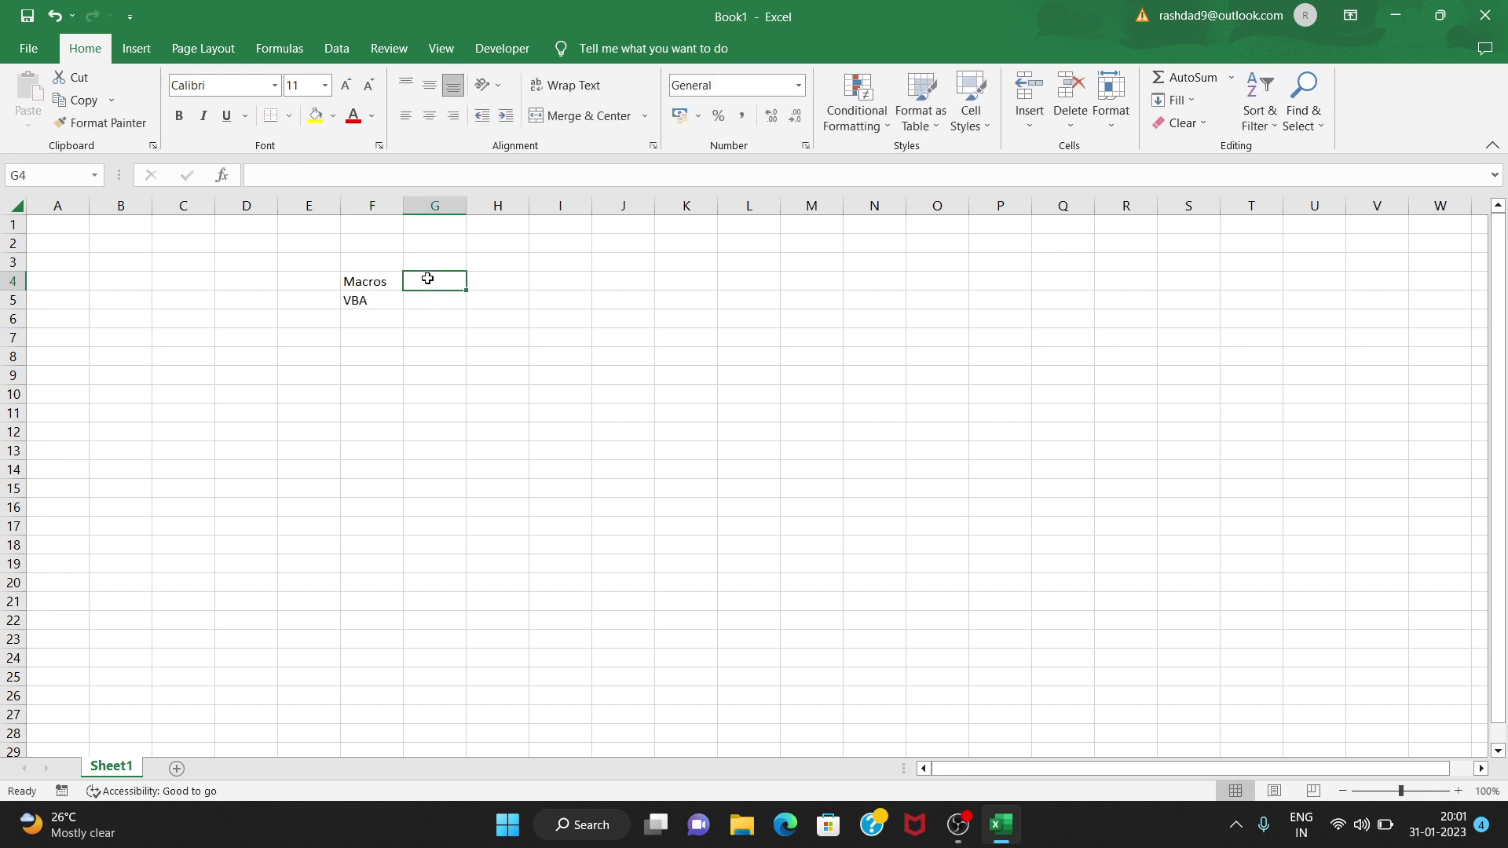
type("a p")
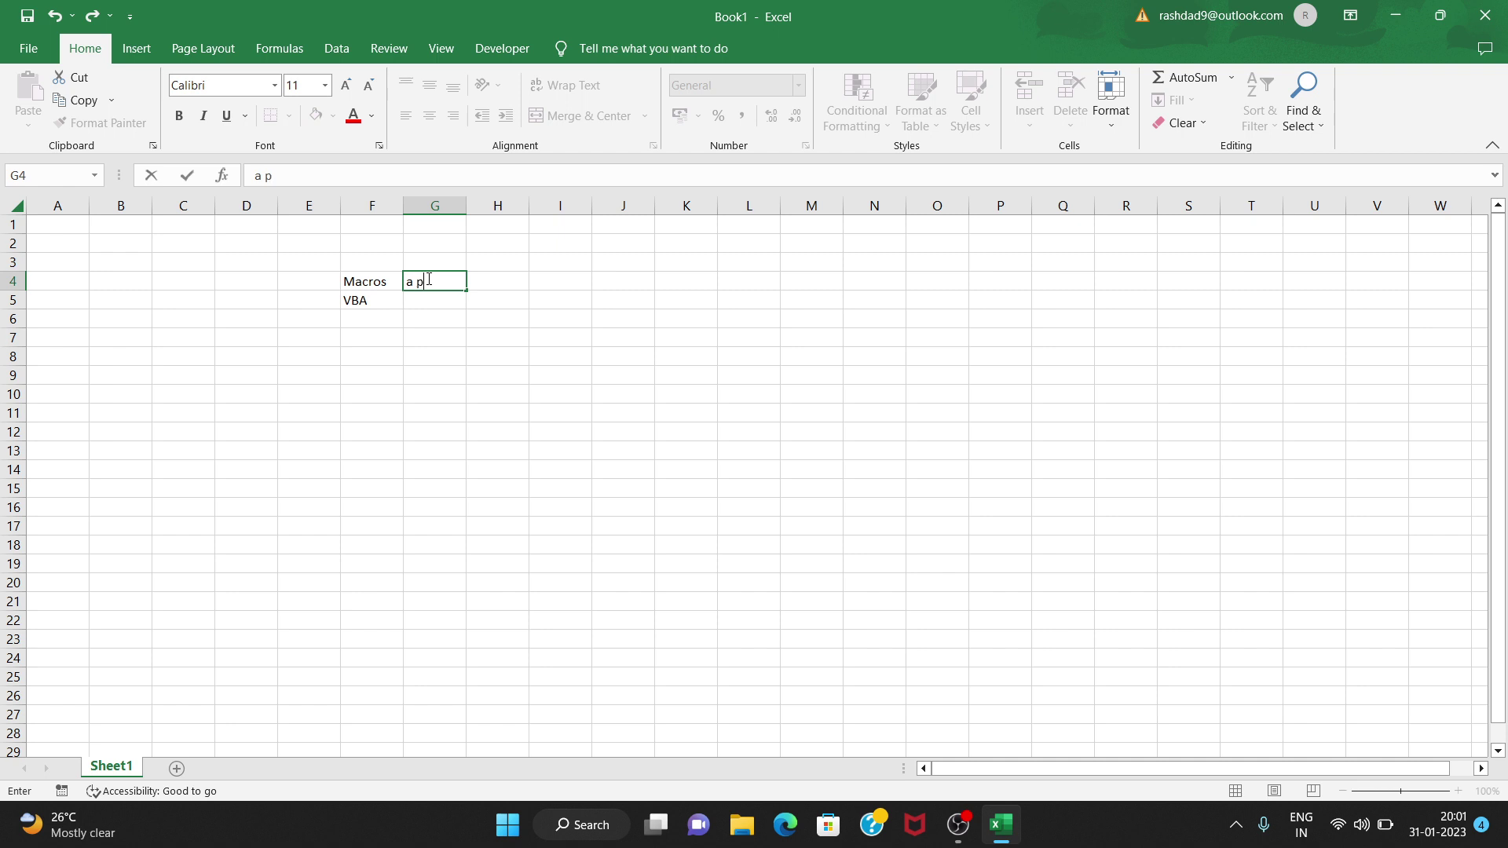
type("iece of code")
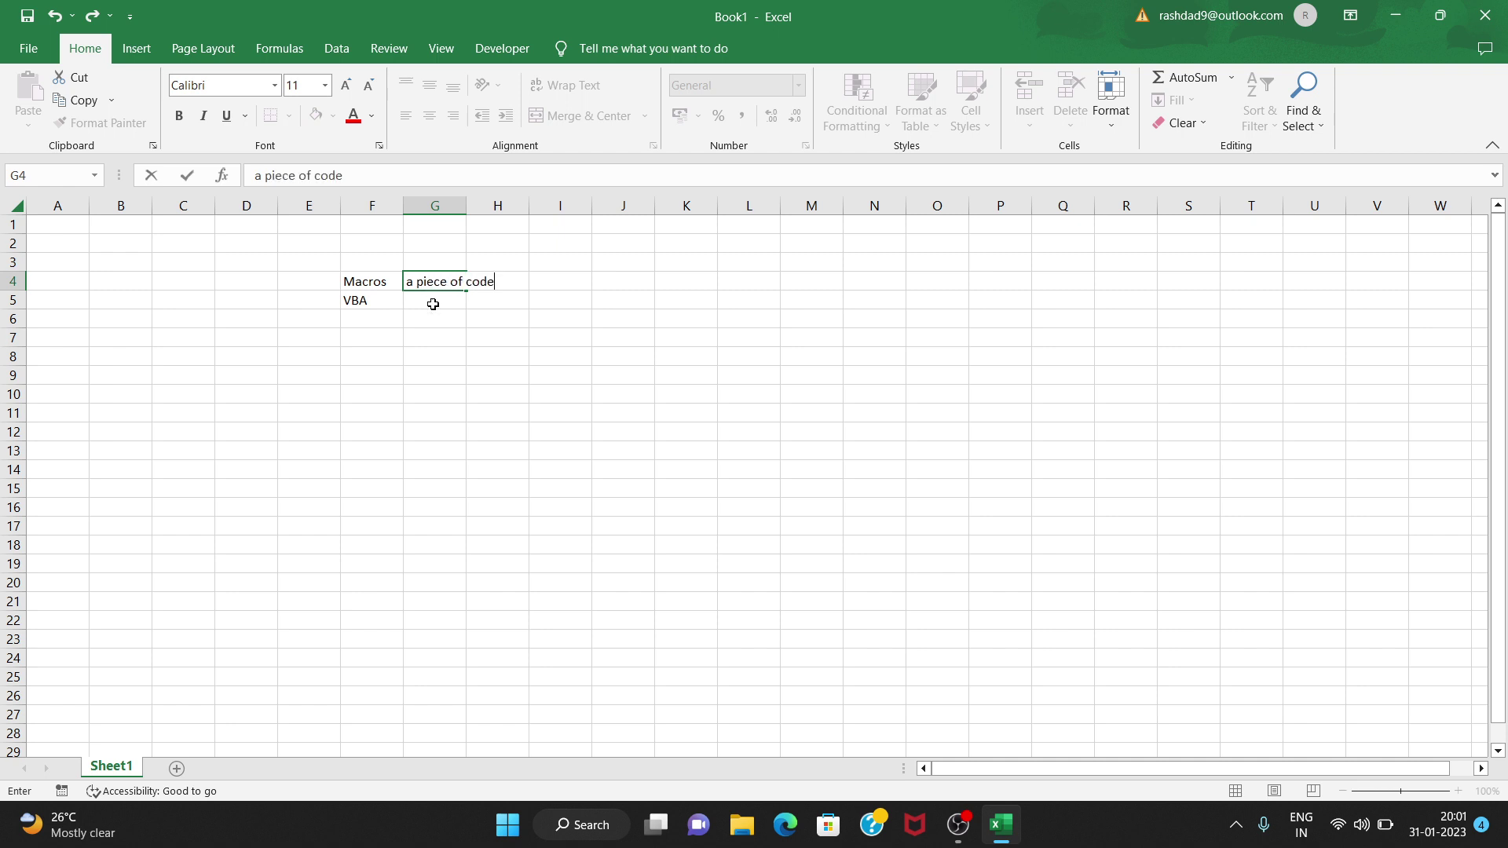
left_click(433, 303)
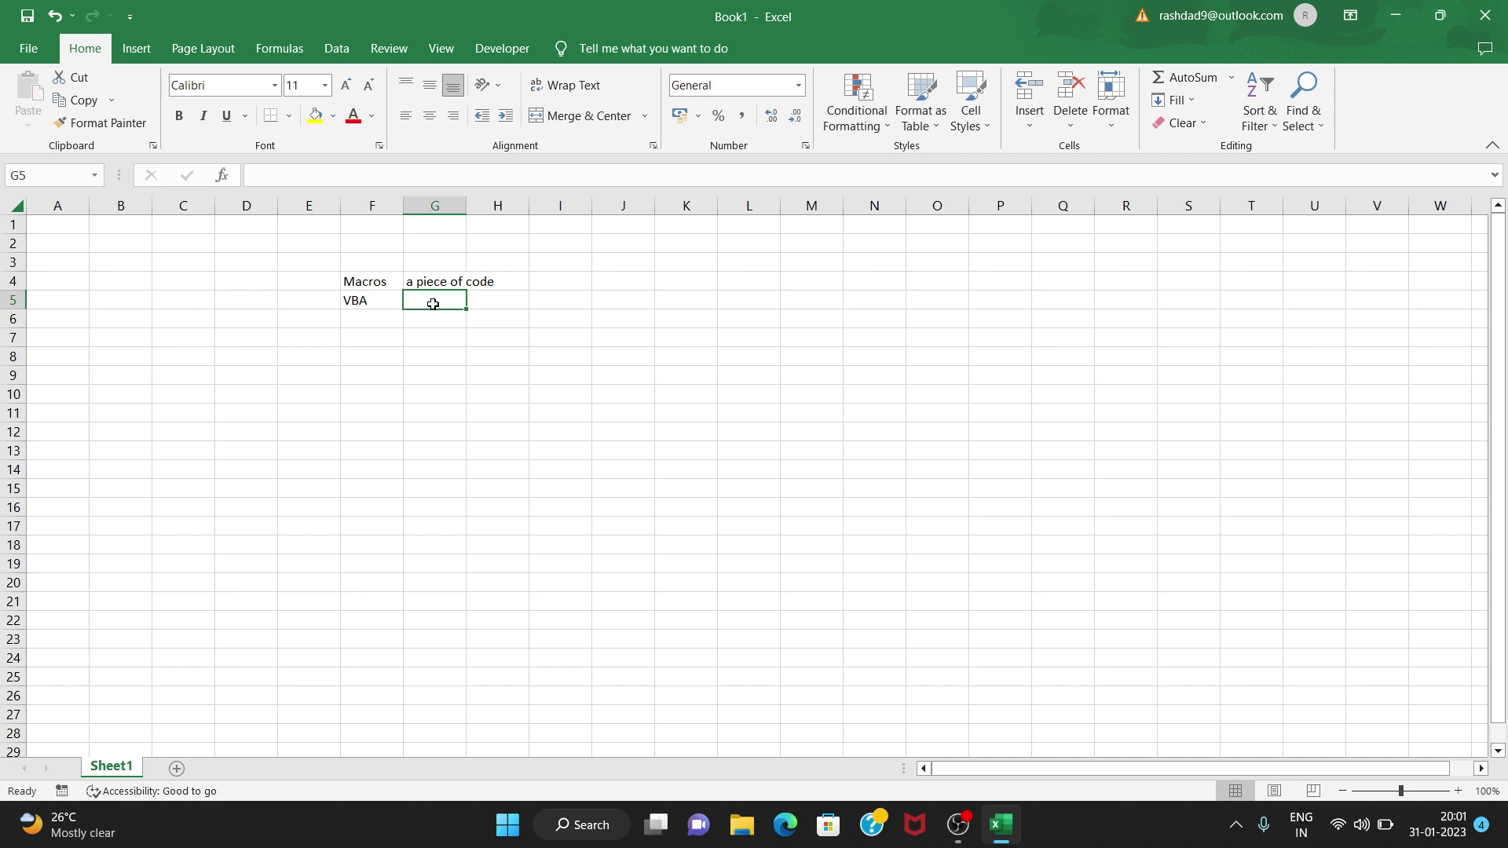
type("Visual")
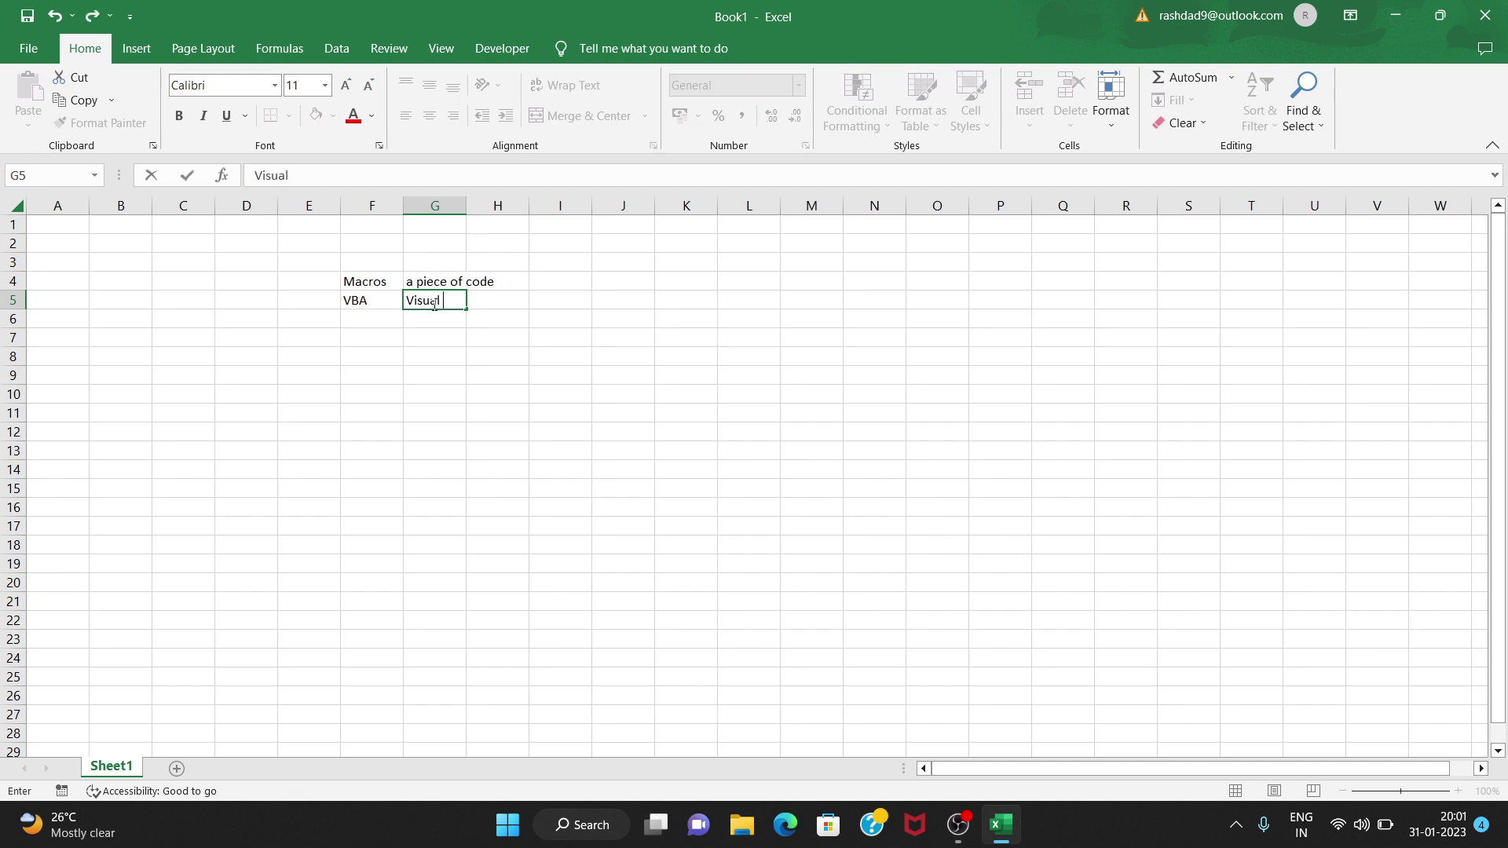
type(" Basic Foe Applicat")
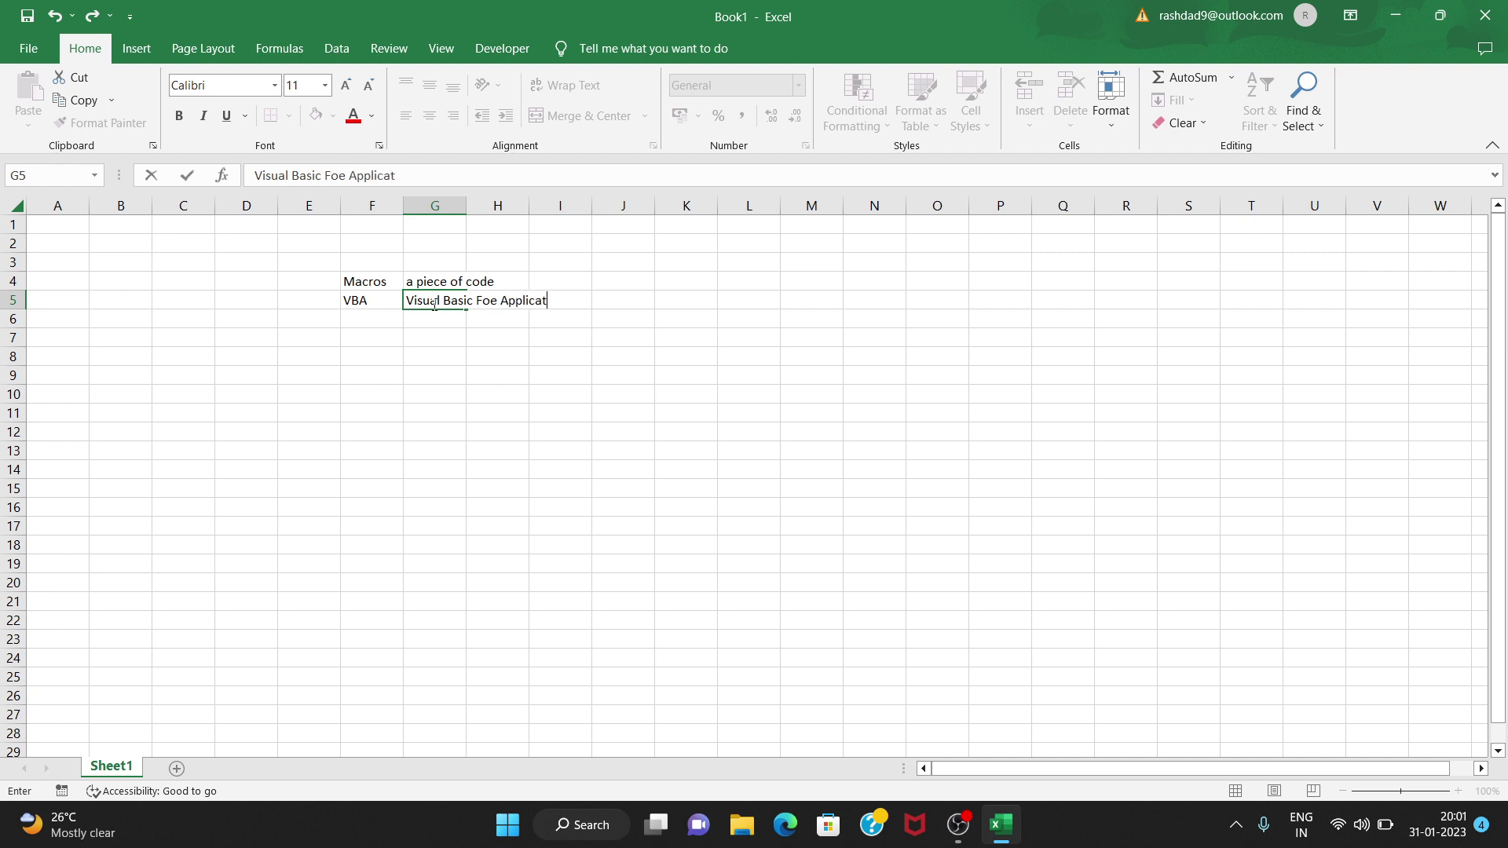
type("ions")
left_click(447, 338)
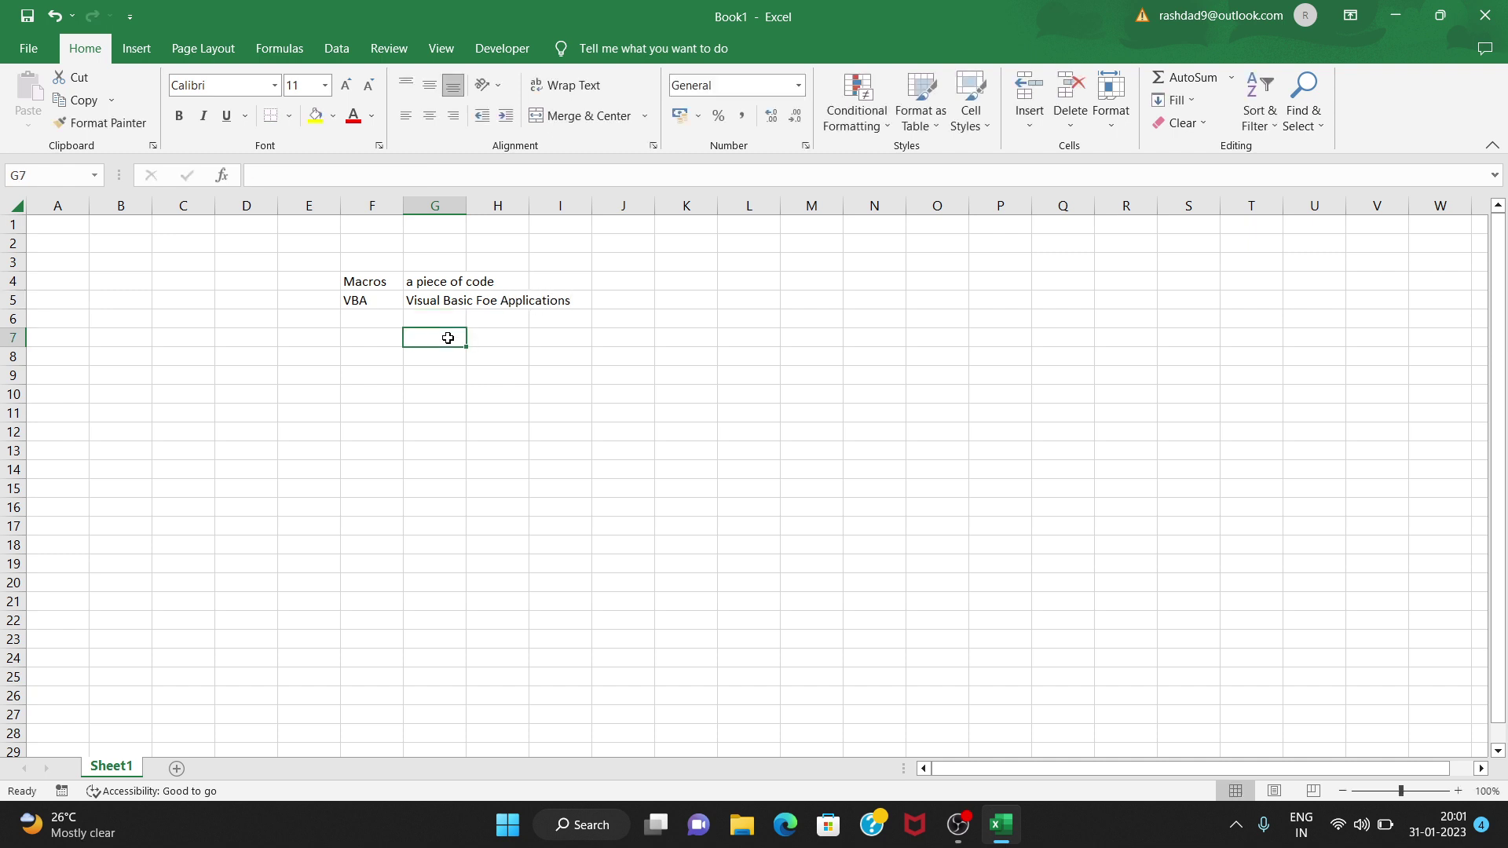
left_click(462, 299)
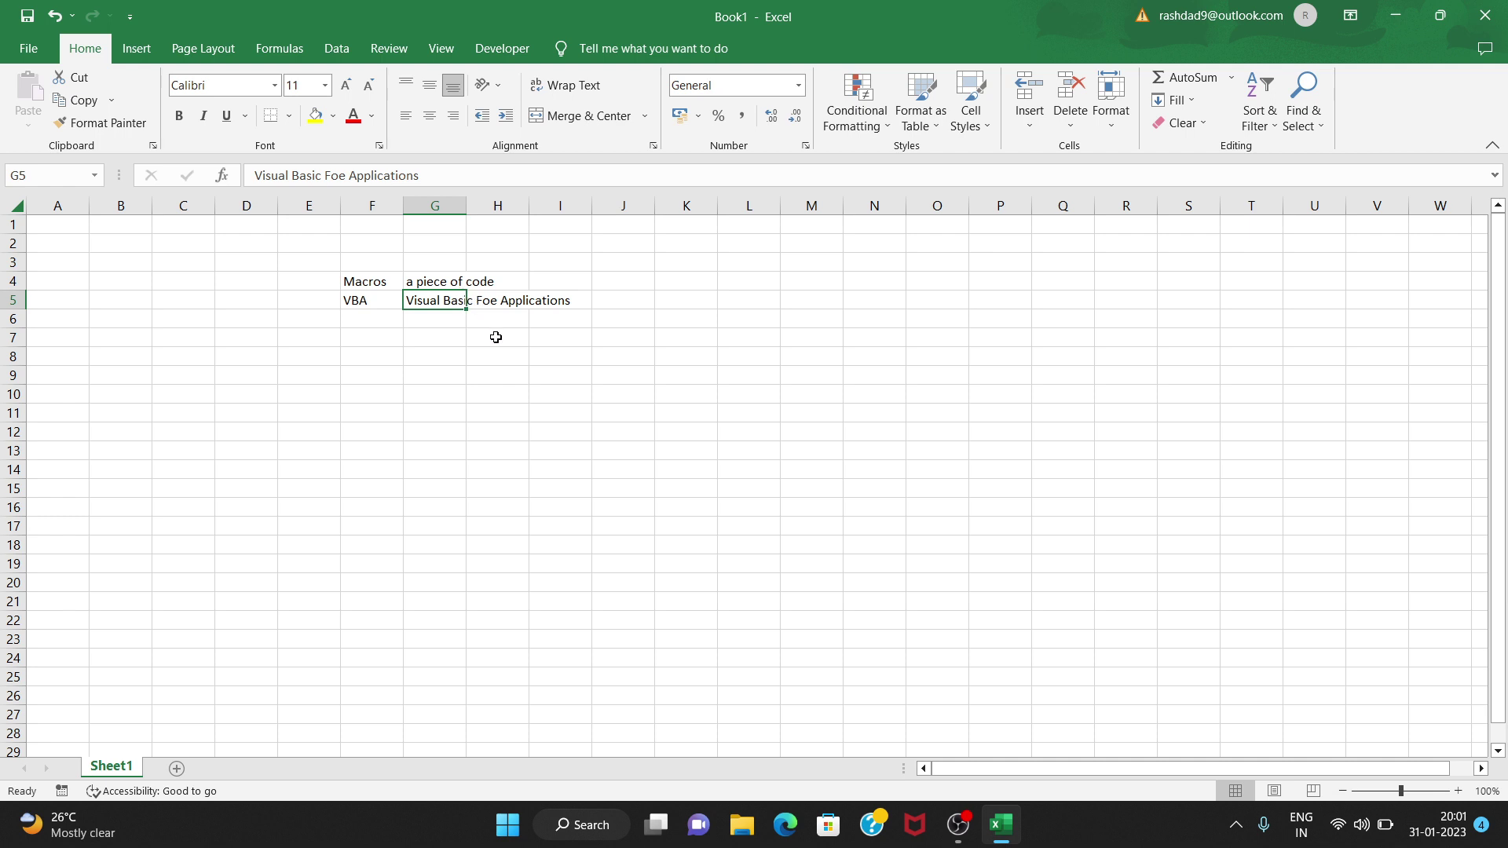
left_click(439, 330)
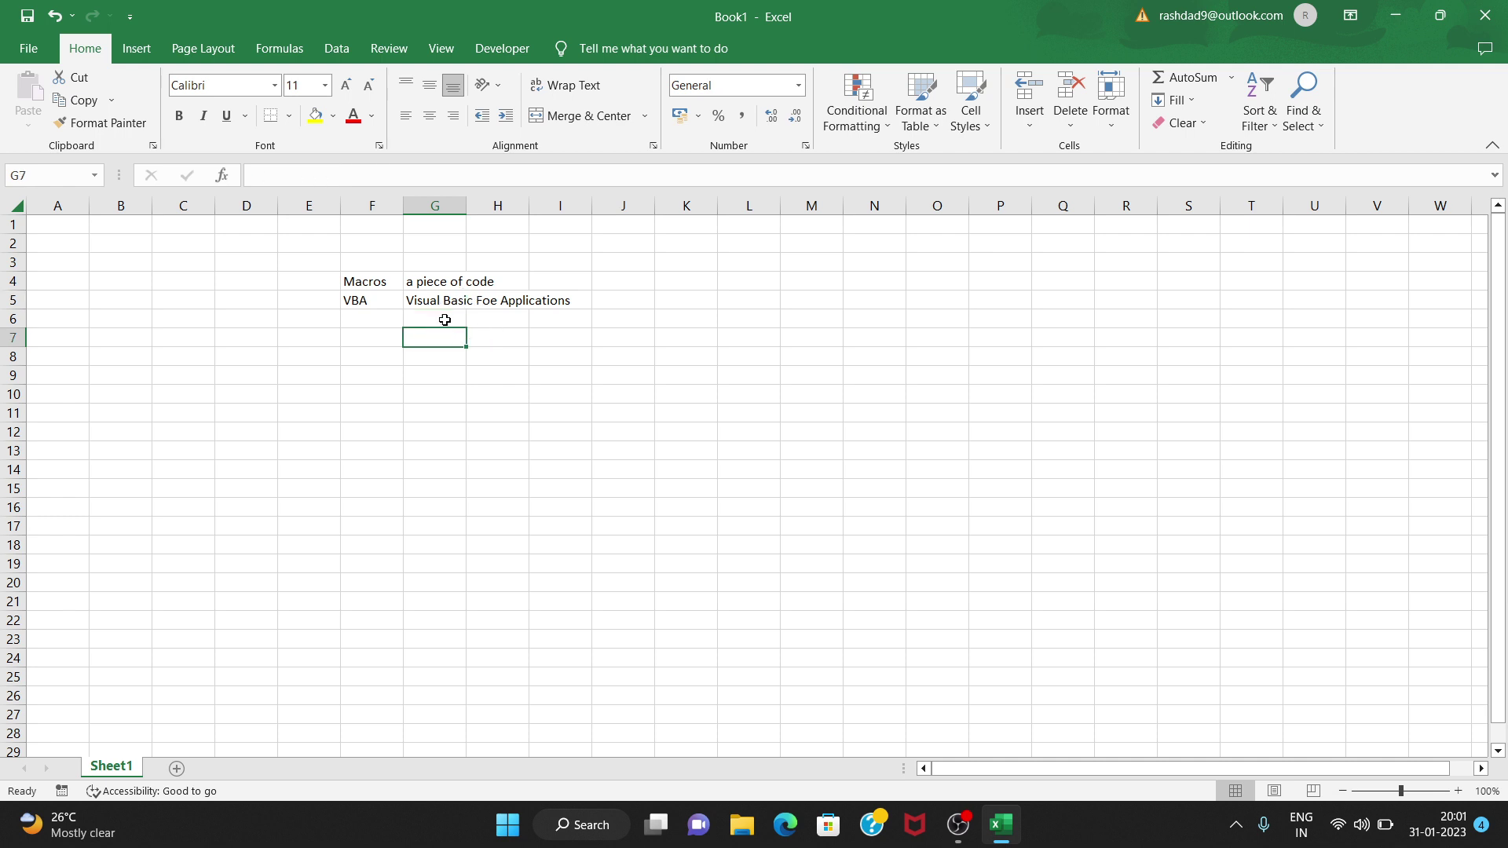
left_click(386, 286)
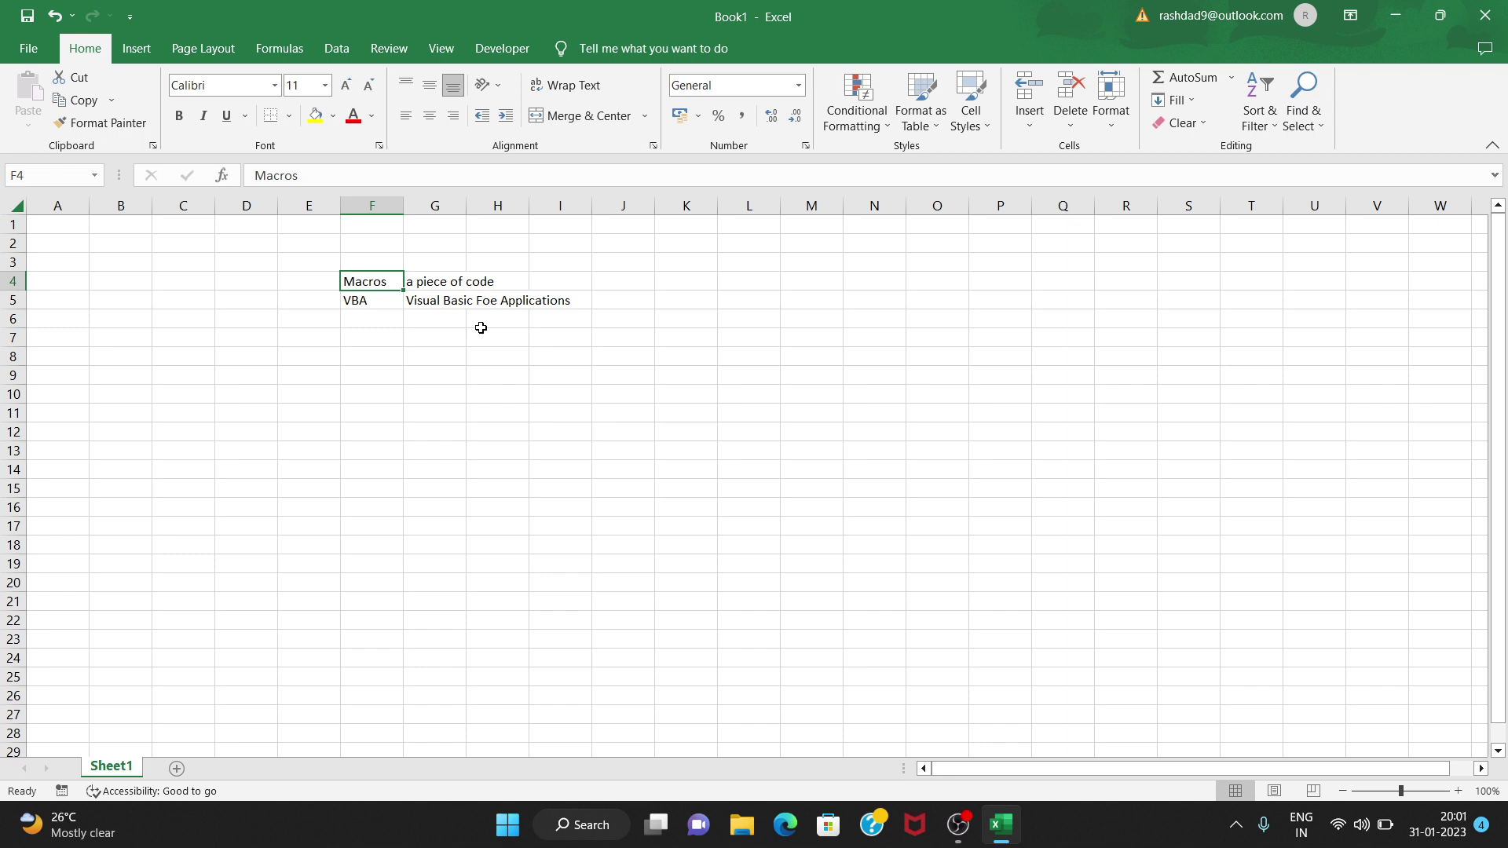
left_click(380, 304)
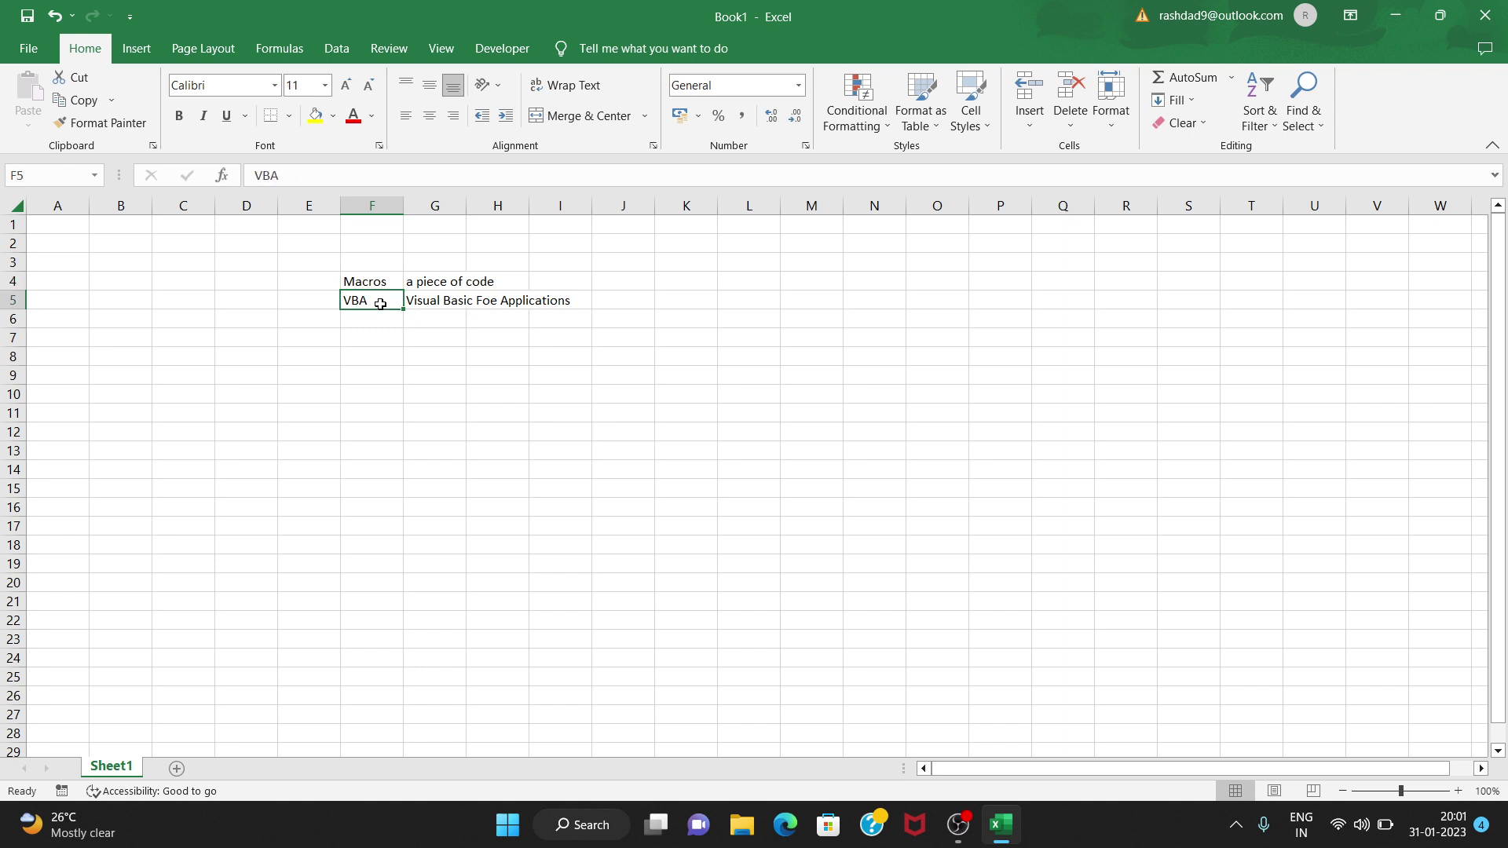
left_click(388, 282)
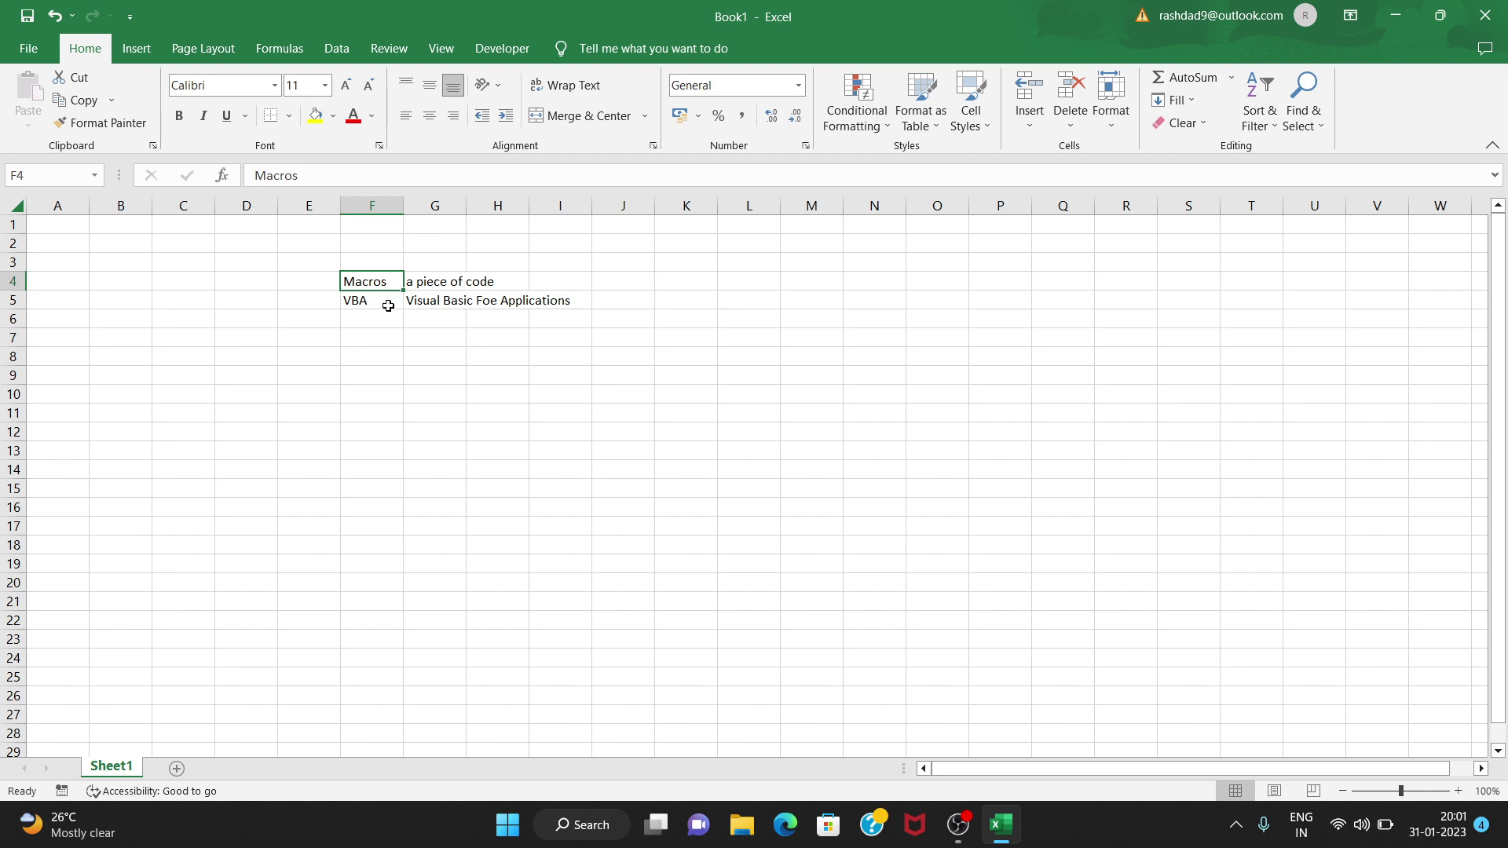
left_click(435, 296)
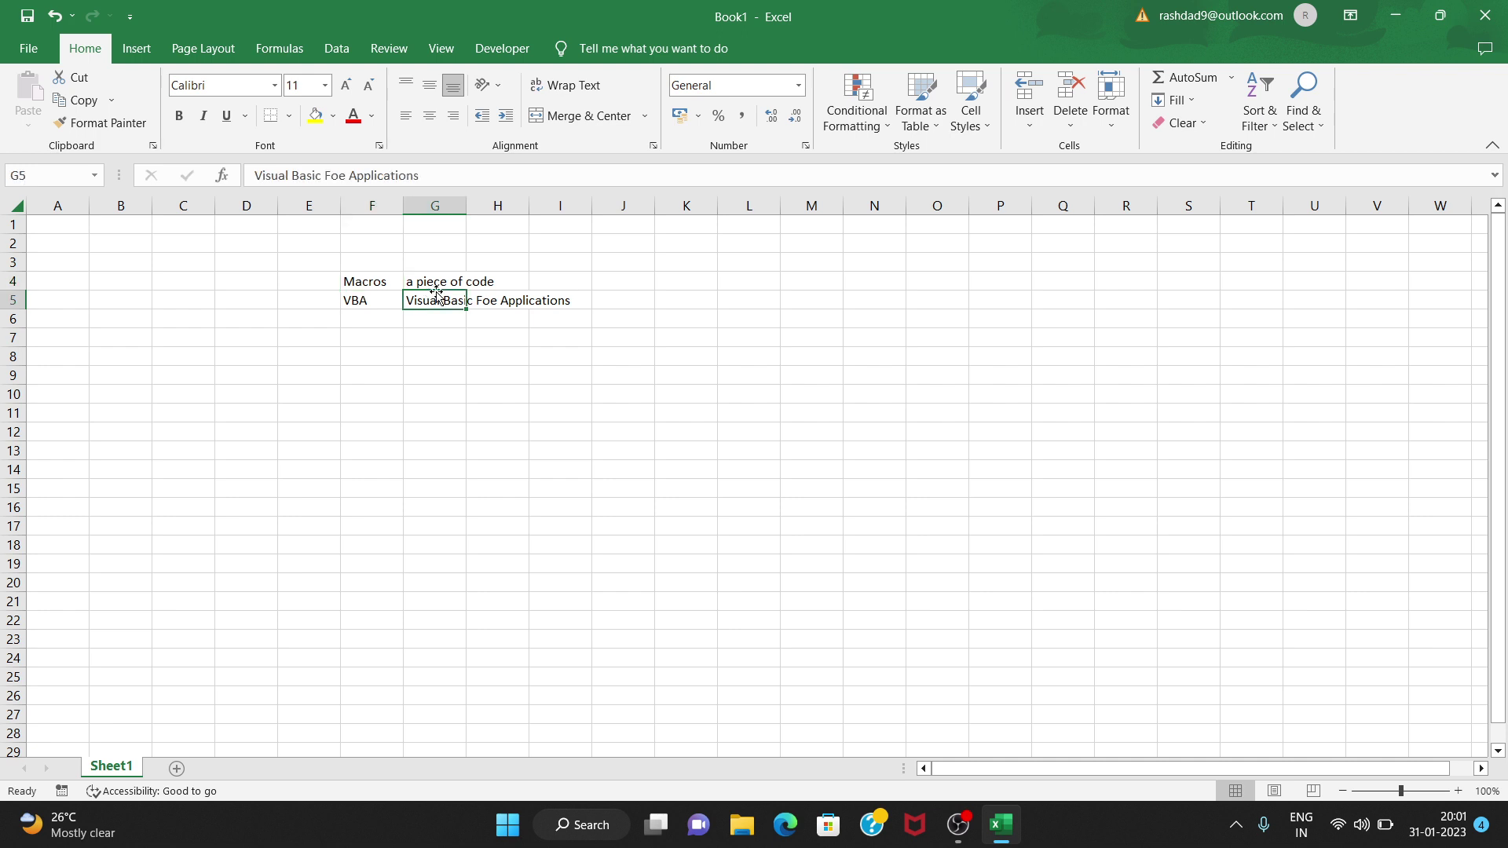
left_click(572, 285)
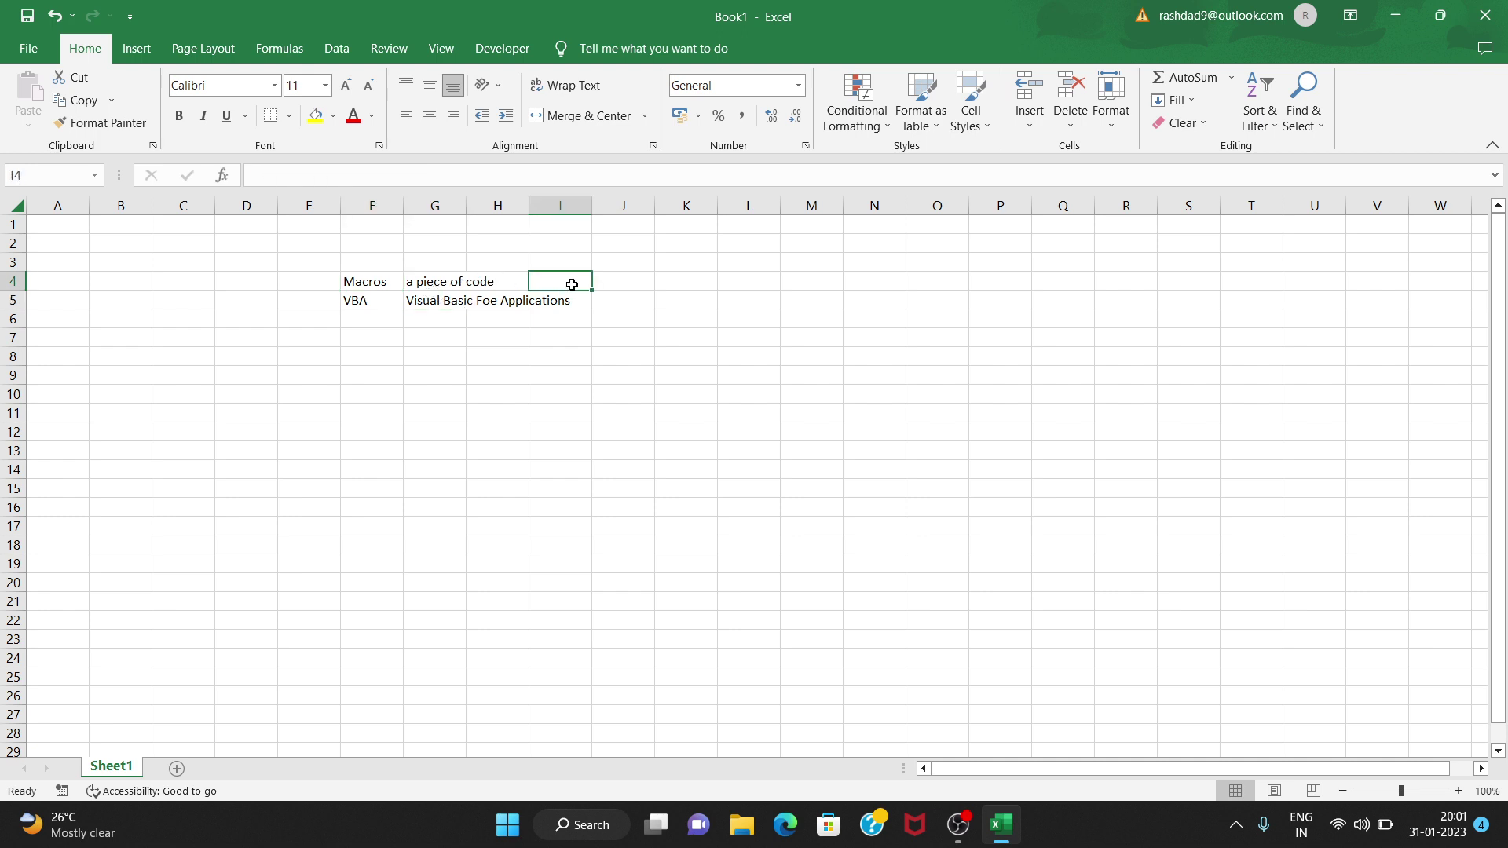
left_click(611, 284)
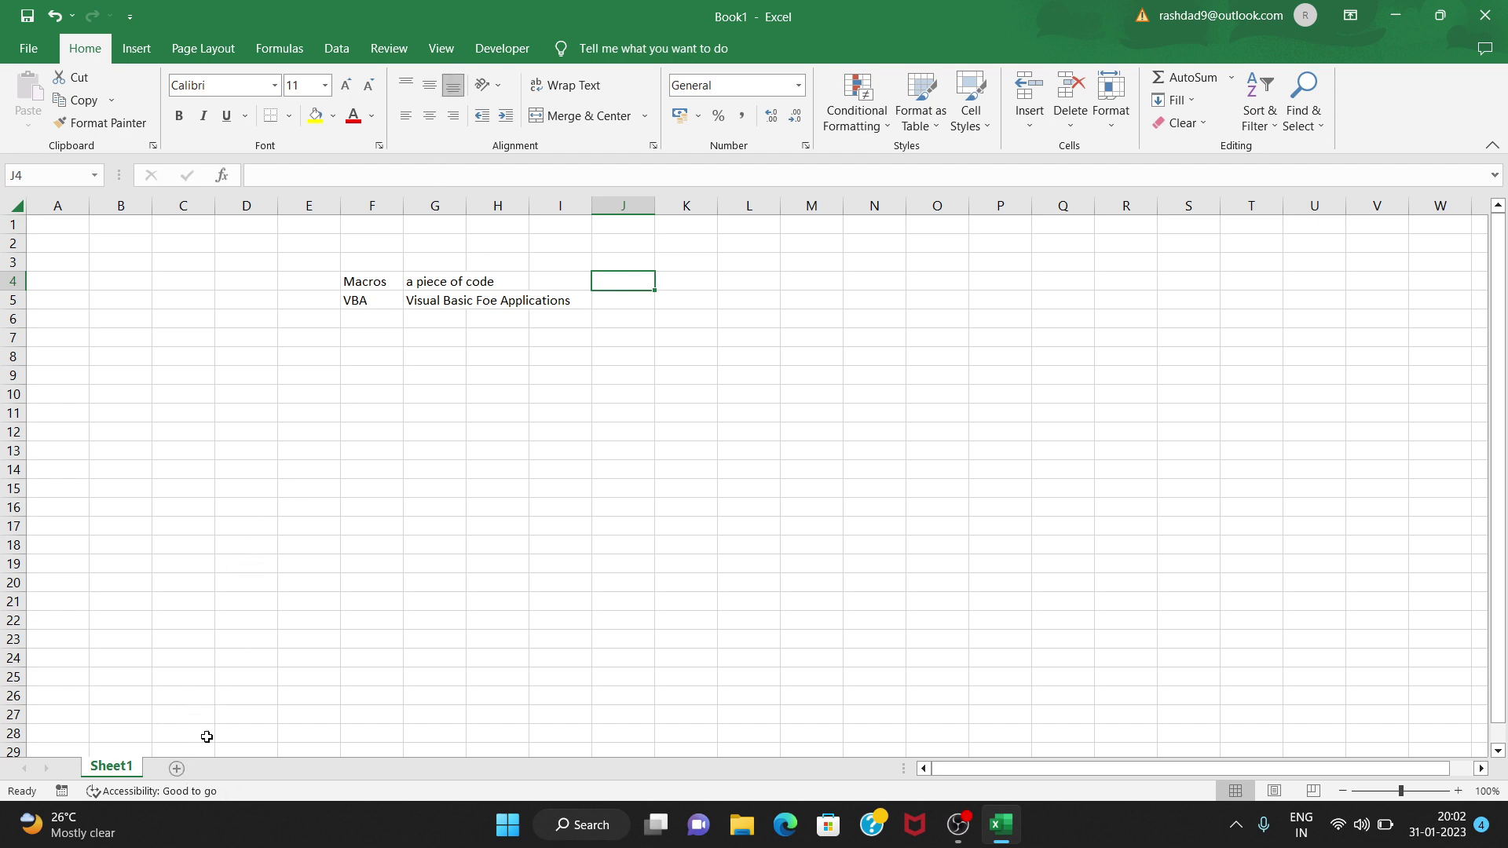
- Add two blank worksheets after Sheet1 and go back to the first new one
left_click(177, 768)
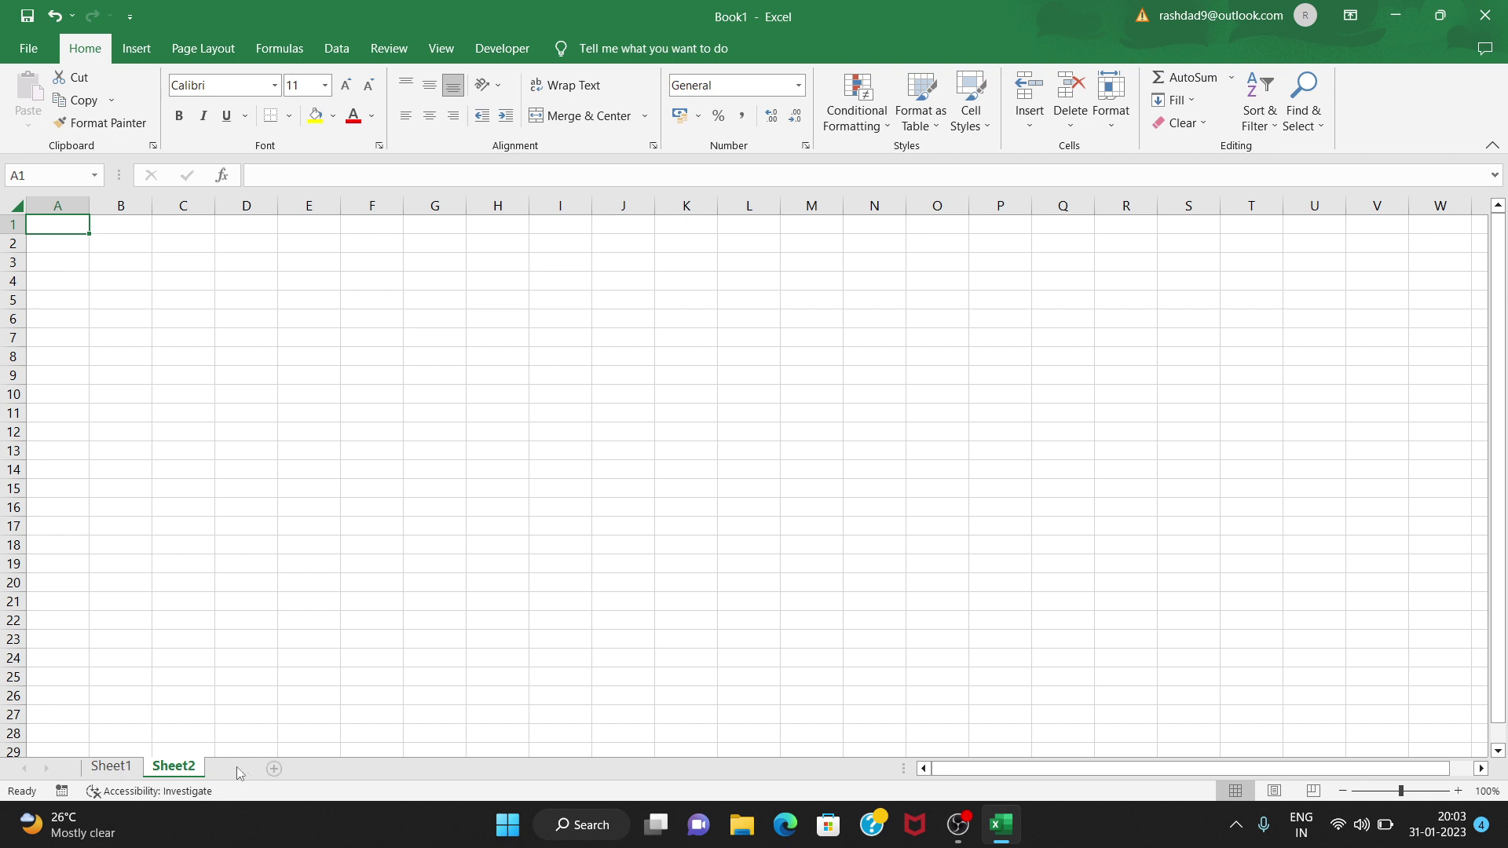
left_click(274, 768)
left_click(174, 767)
- Enter the column headers A, B and C in cells A1 to C1 of Sheet2
type("A")
key("Tab")
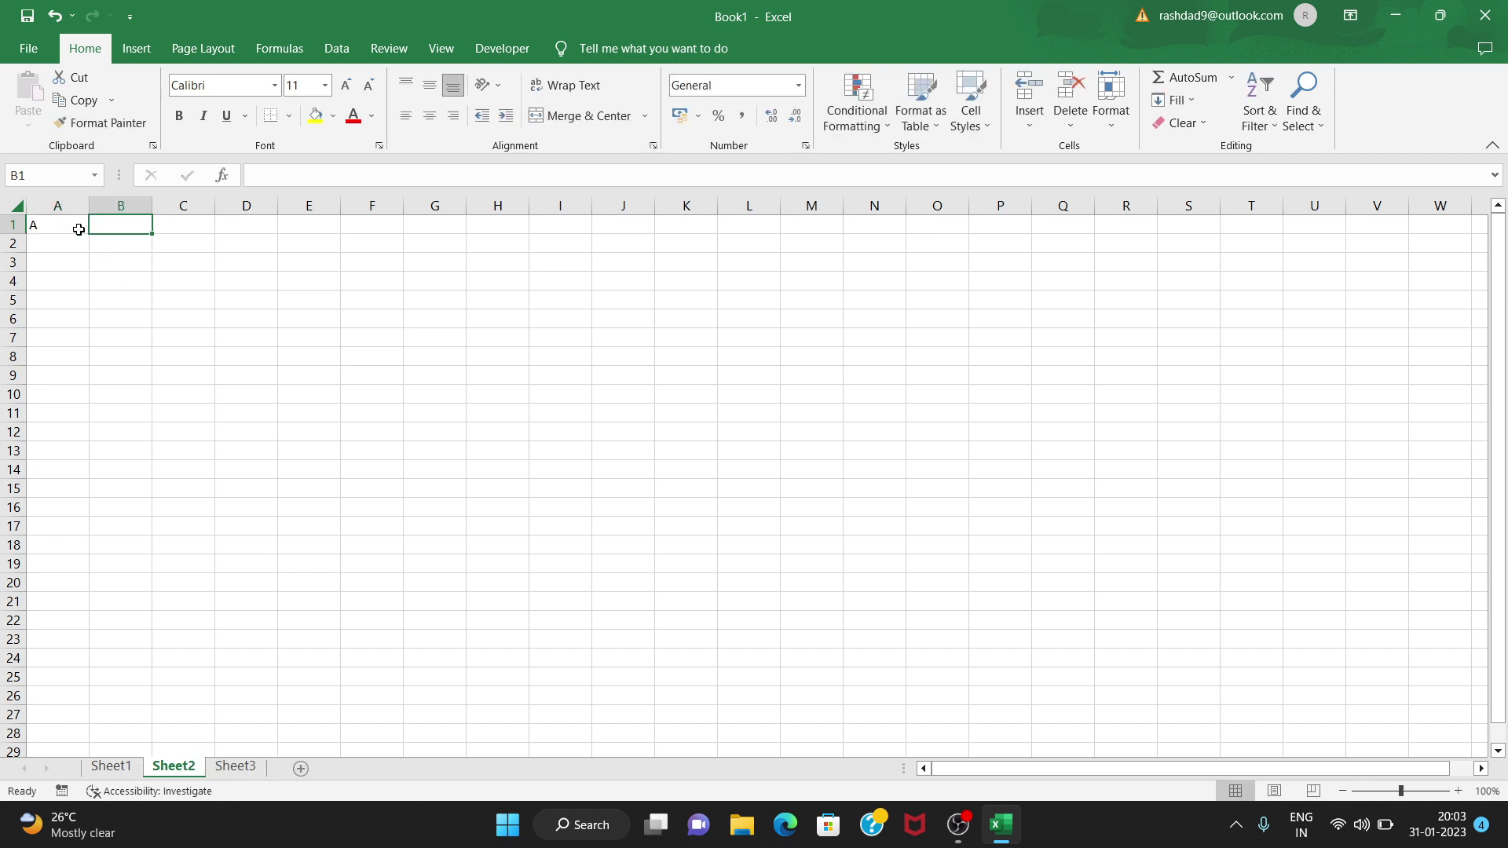
type("B")
key("Tab")
type("C")
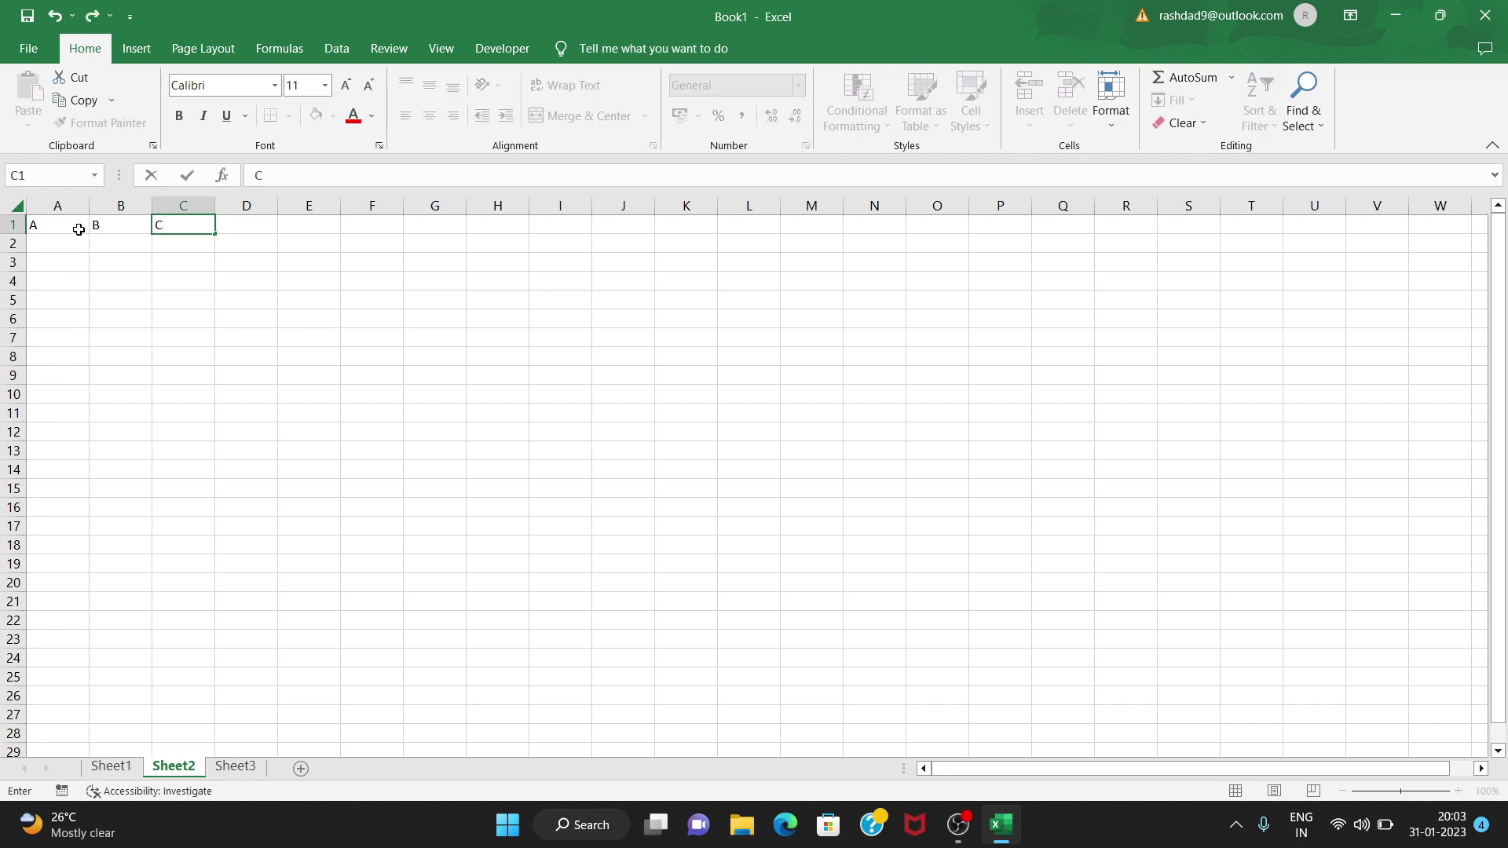
- Enter the formula =RANDBETWEEN(1,100) in A2 and fill it across the range A2:C4
left_click(71, 246)
type("=rand")
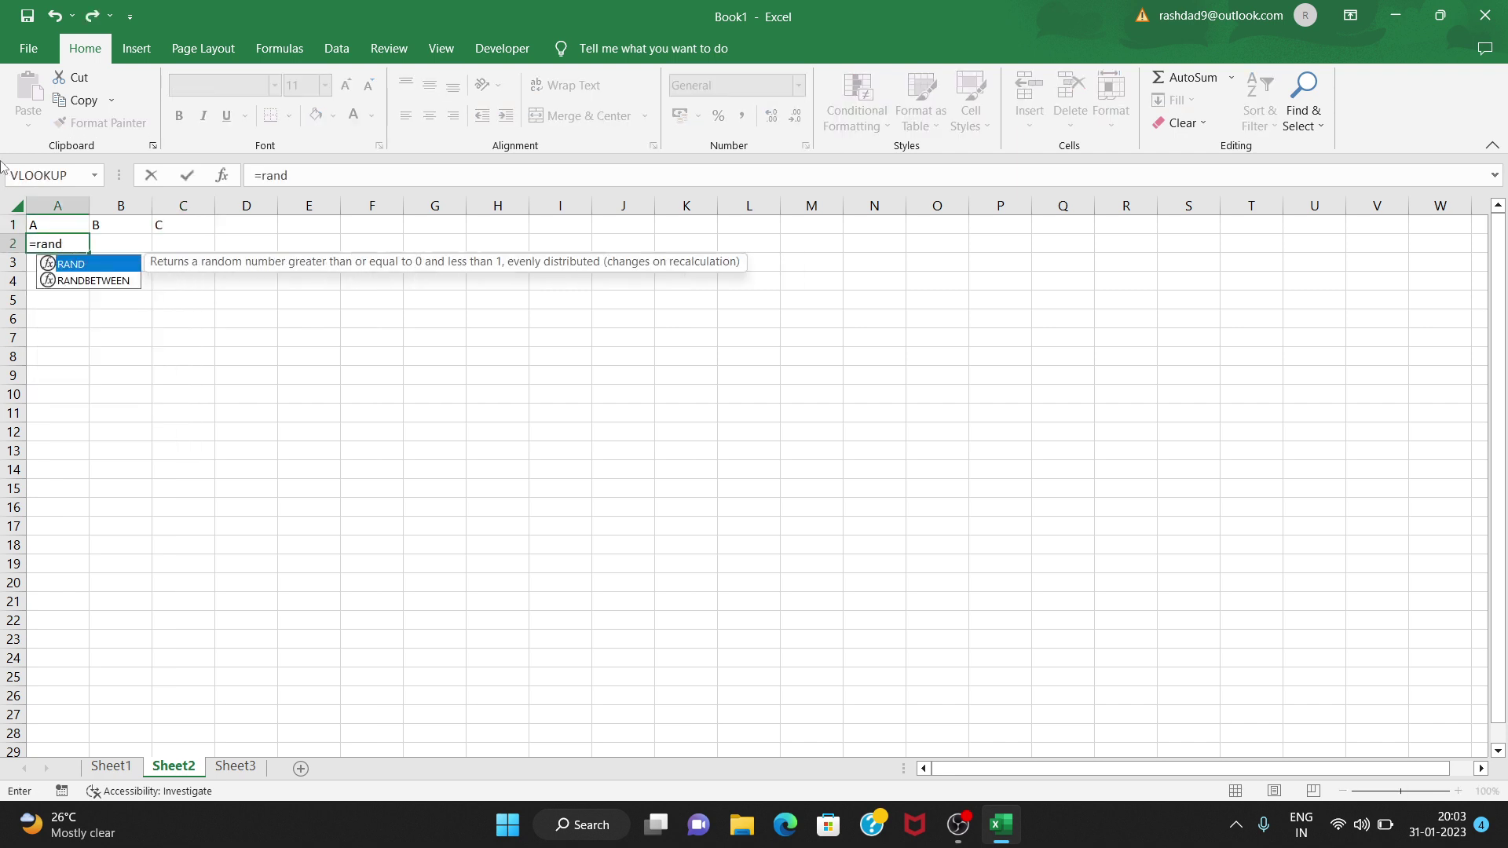
left_click(106, 284)
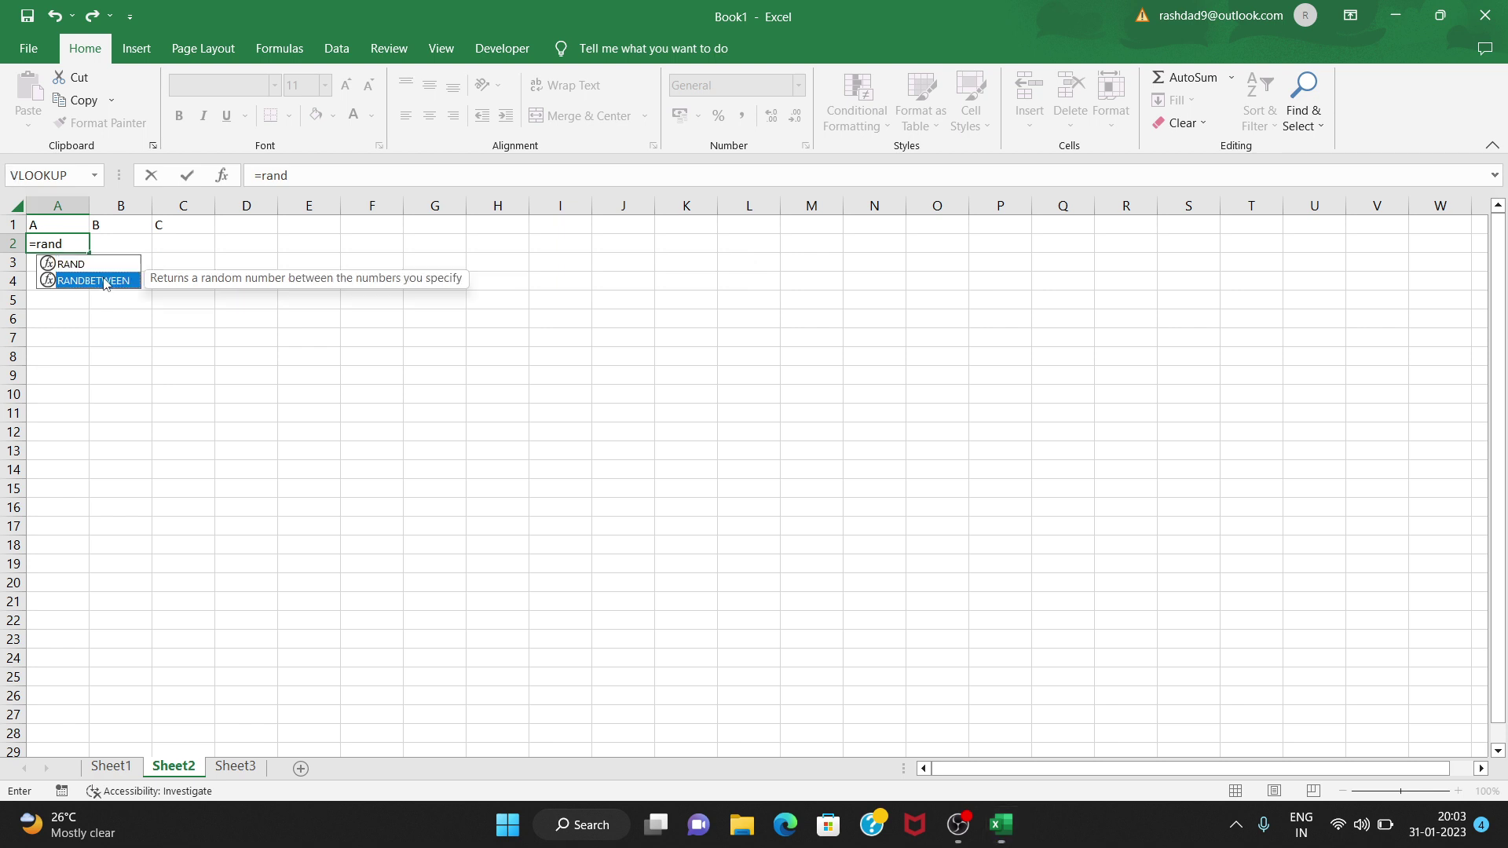
double_click(106, 283)
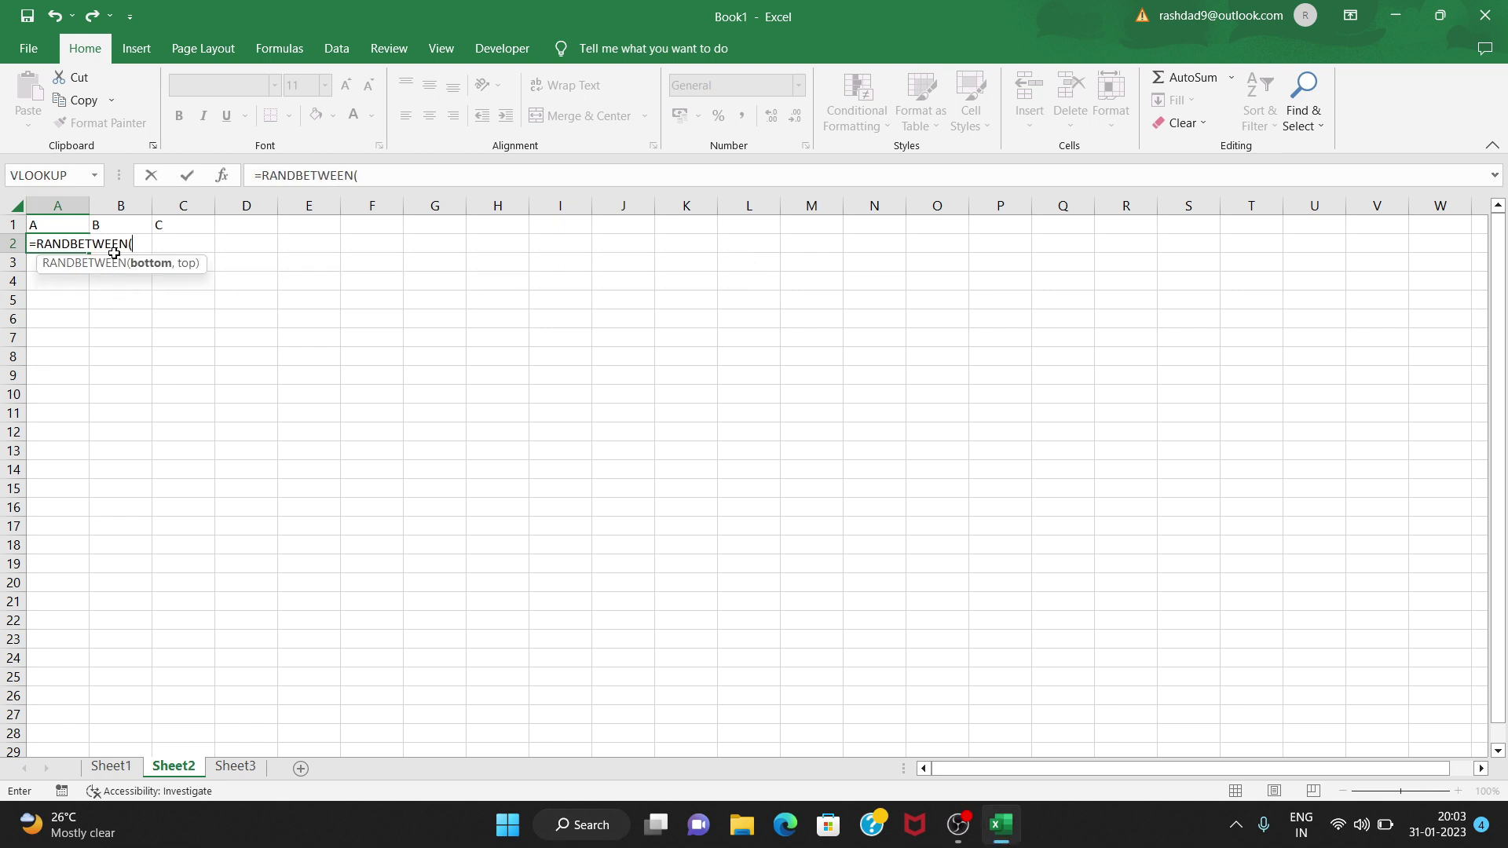
type("1,100)")
key("Return")
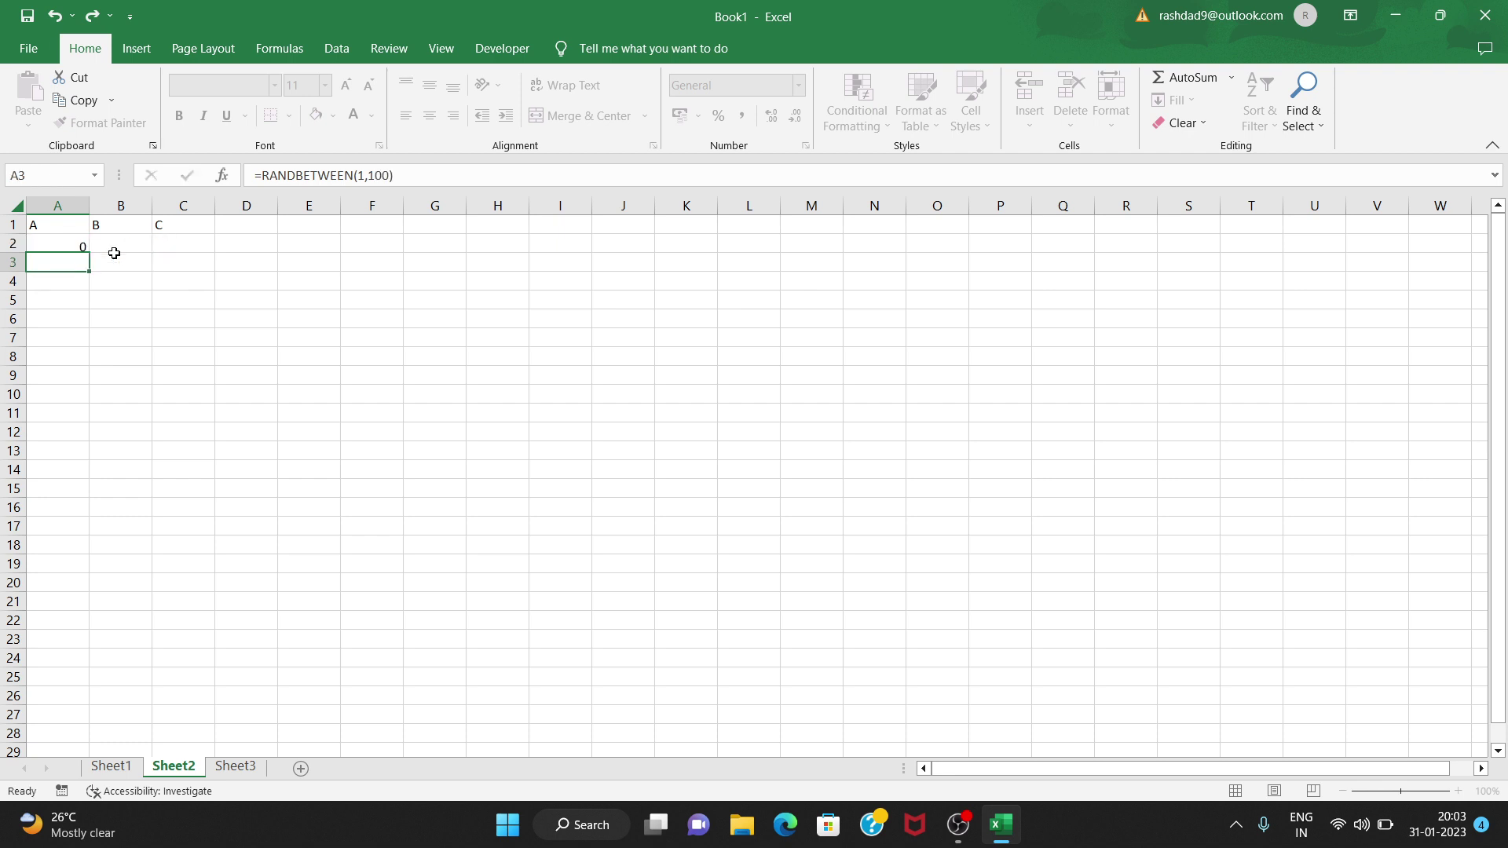
left_click(81, 245)
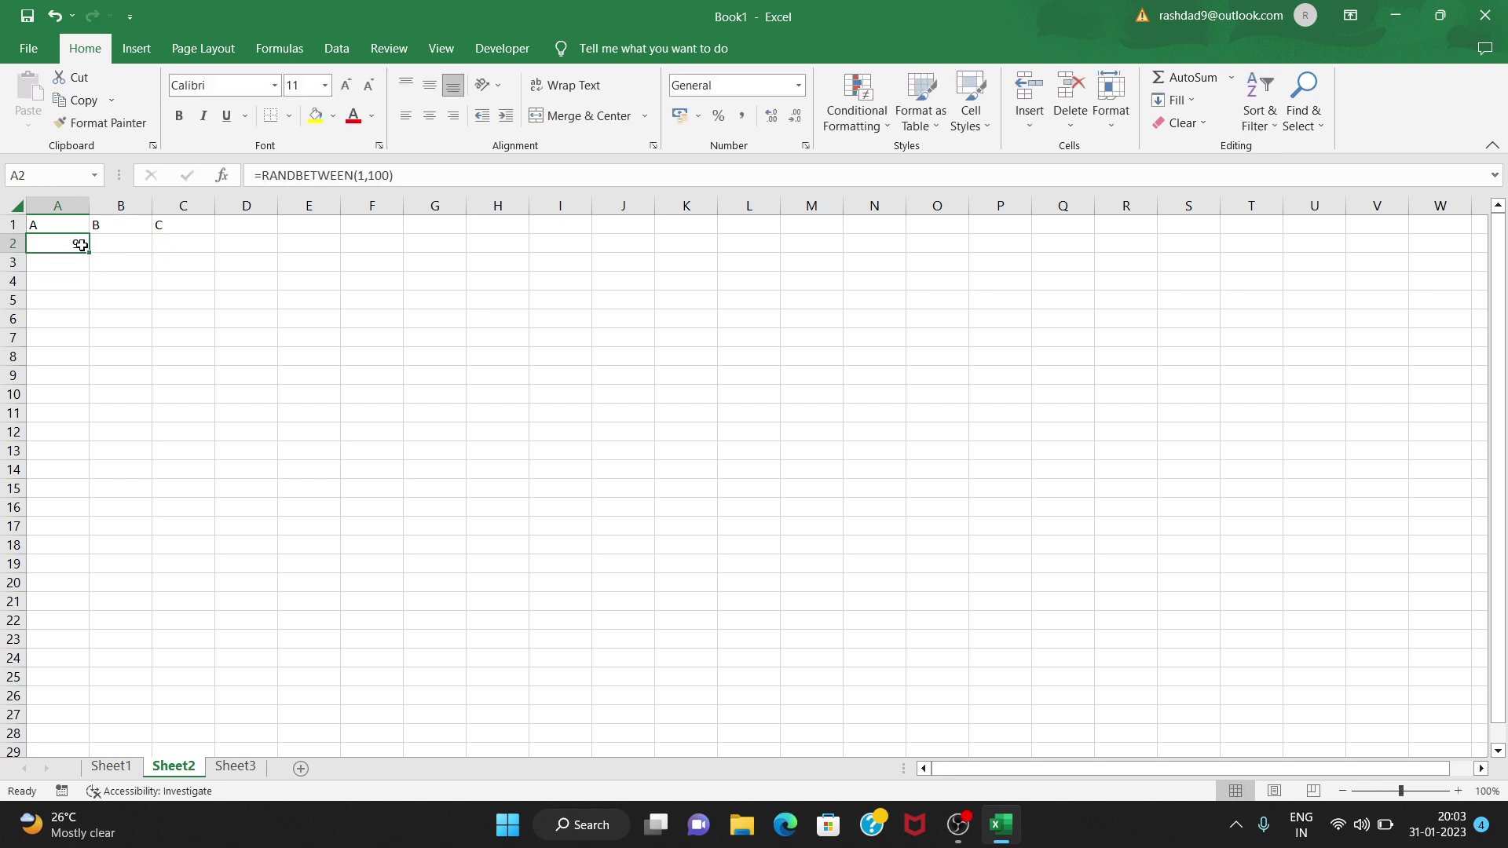
left_click_drag(89, 254, 217, 294)
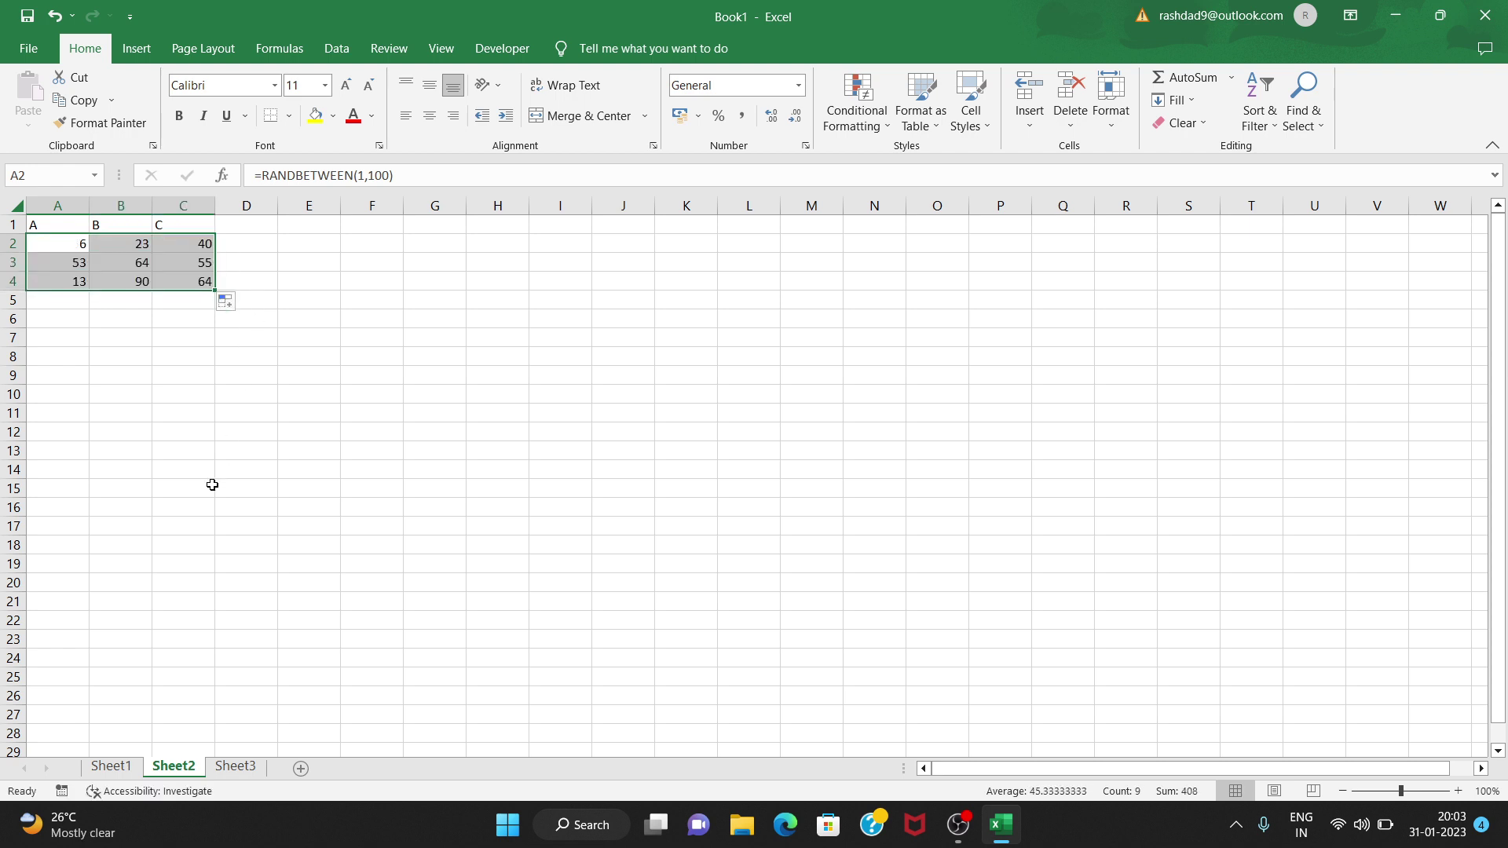
- Copy the random-number range A2:C4 from Sheet2 and paste it into Sheet3 starting at A2
key("ctrl+c")
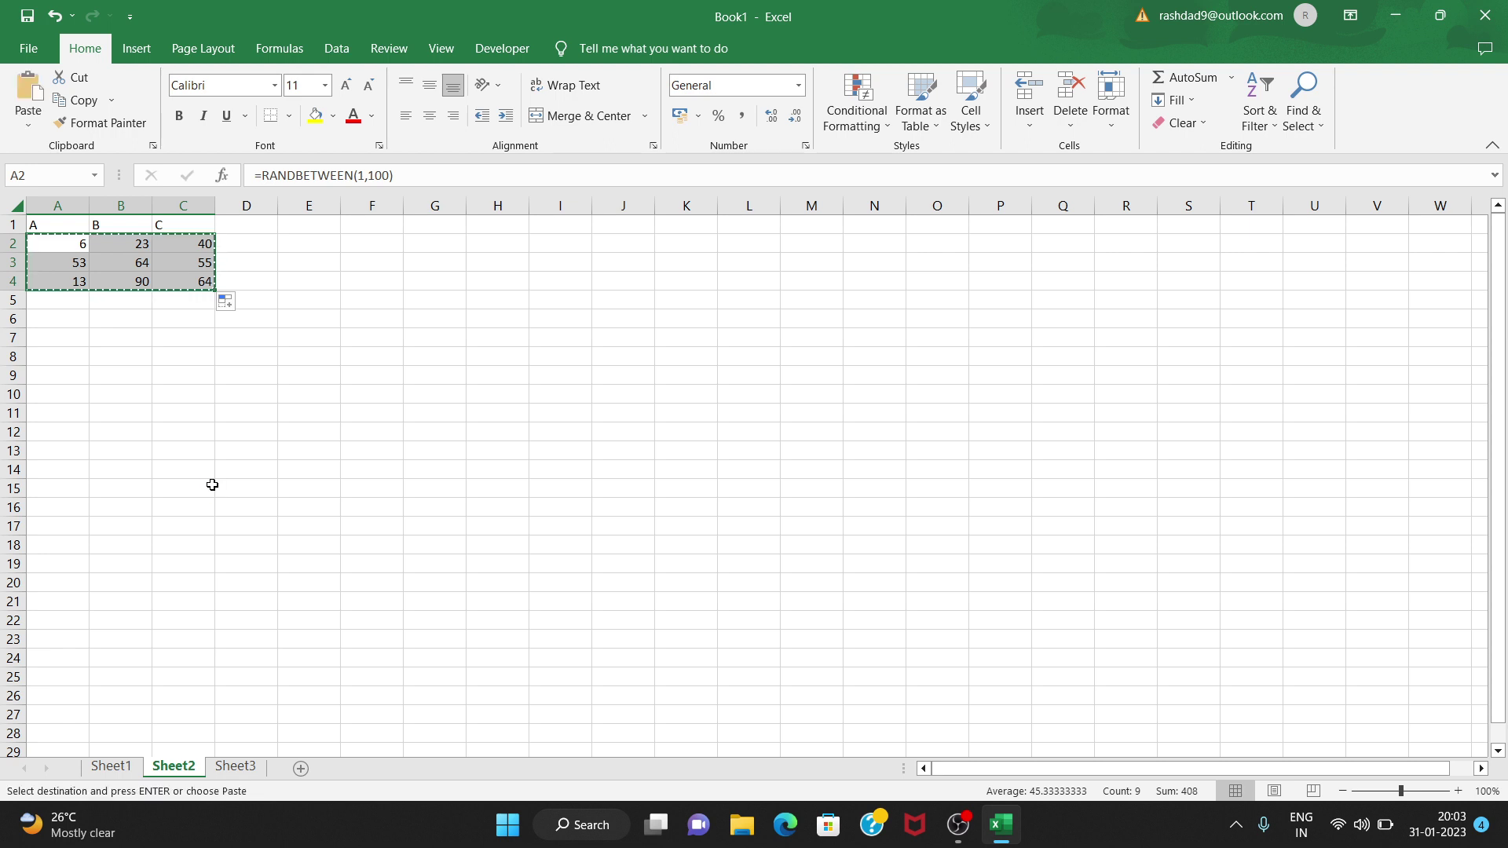
left_click(236, 765)
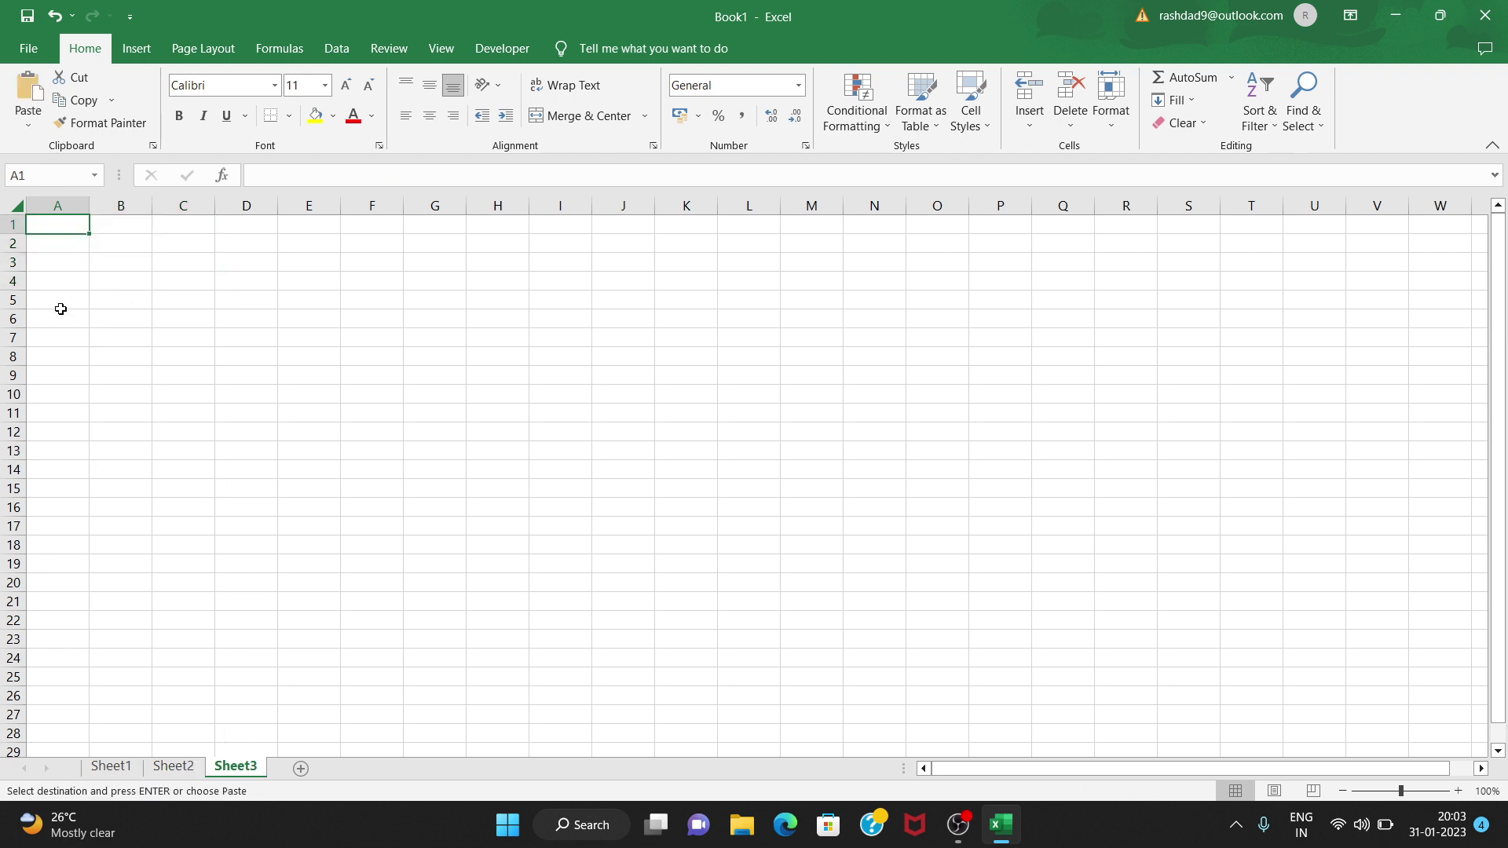
left_click(69, 249)
key("ctrl+v")
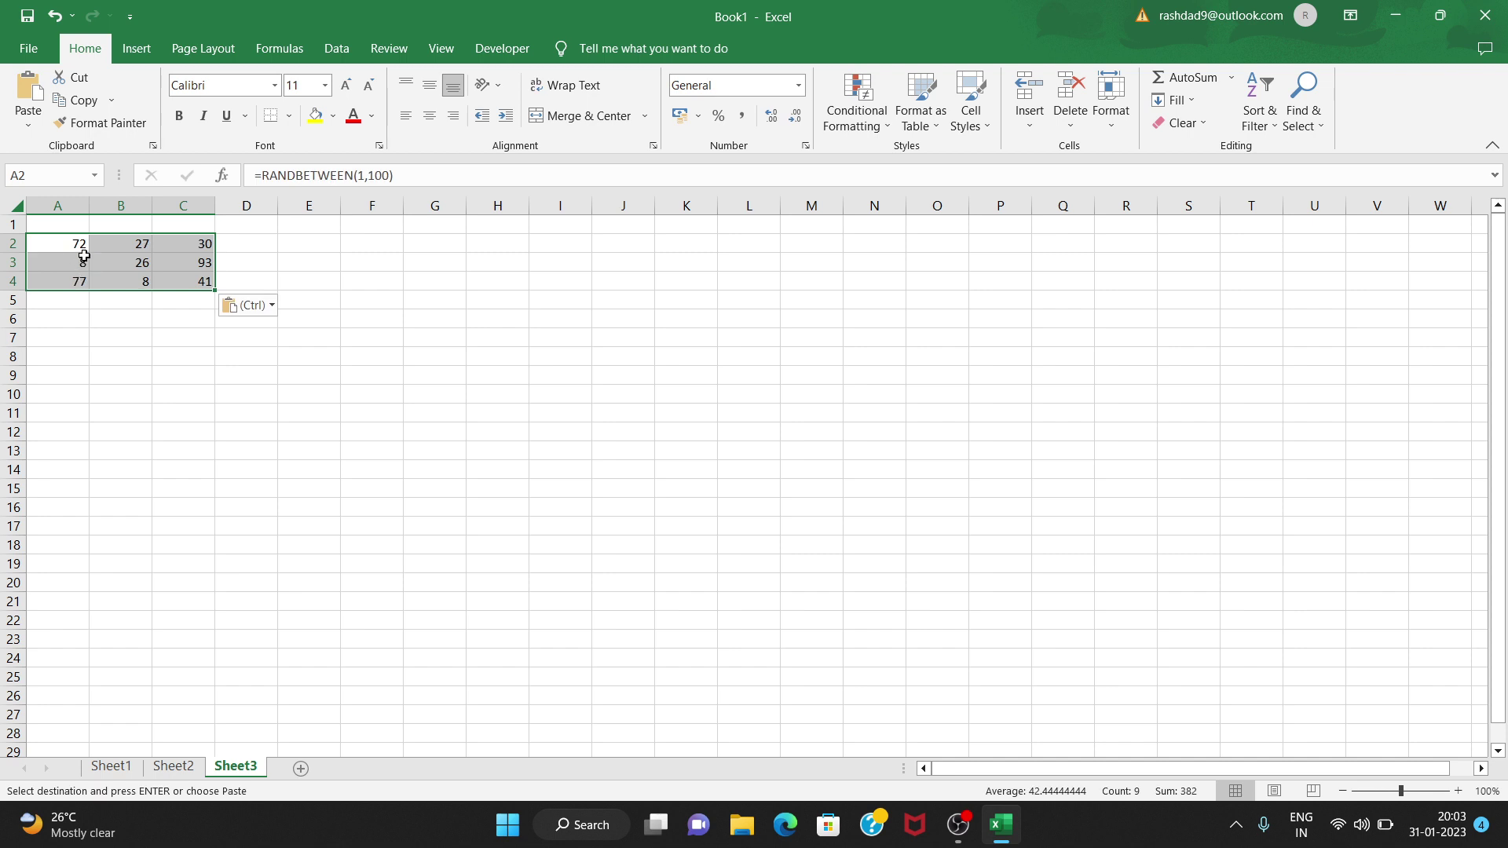
- Enter the column headers P, Q and R in cells A1 to C1 of Sheet3
left_click(78, 227)
type("P")
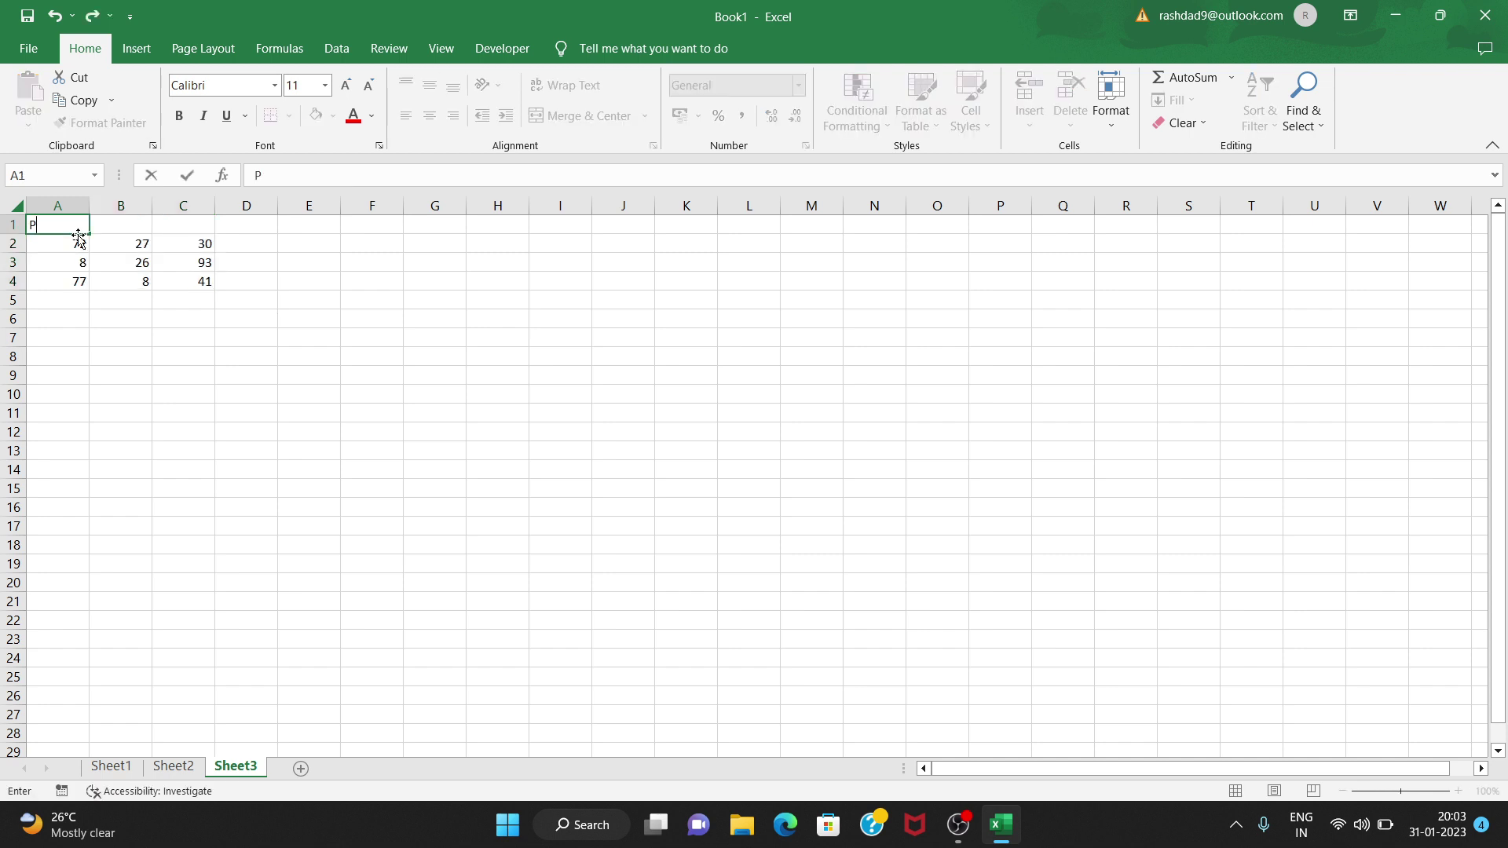
key("Tab")
type("Q")
key("Tab")
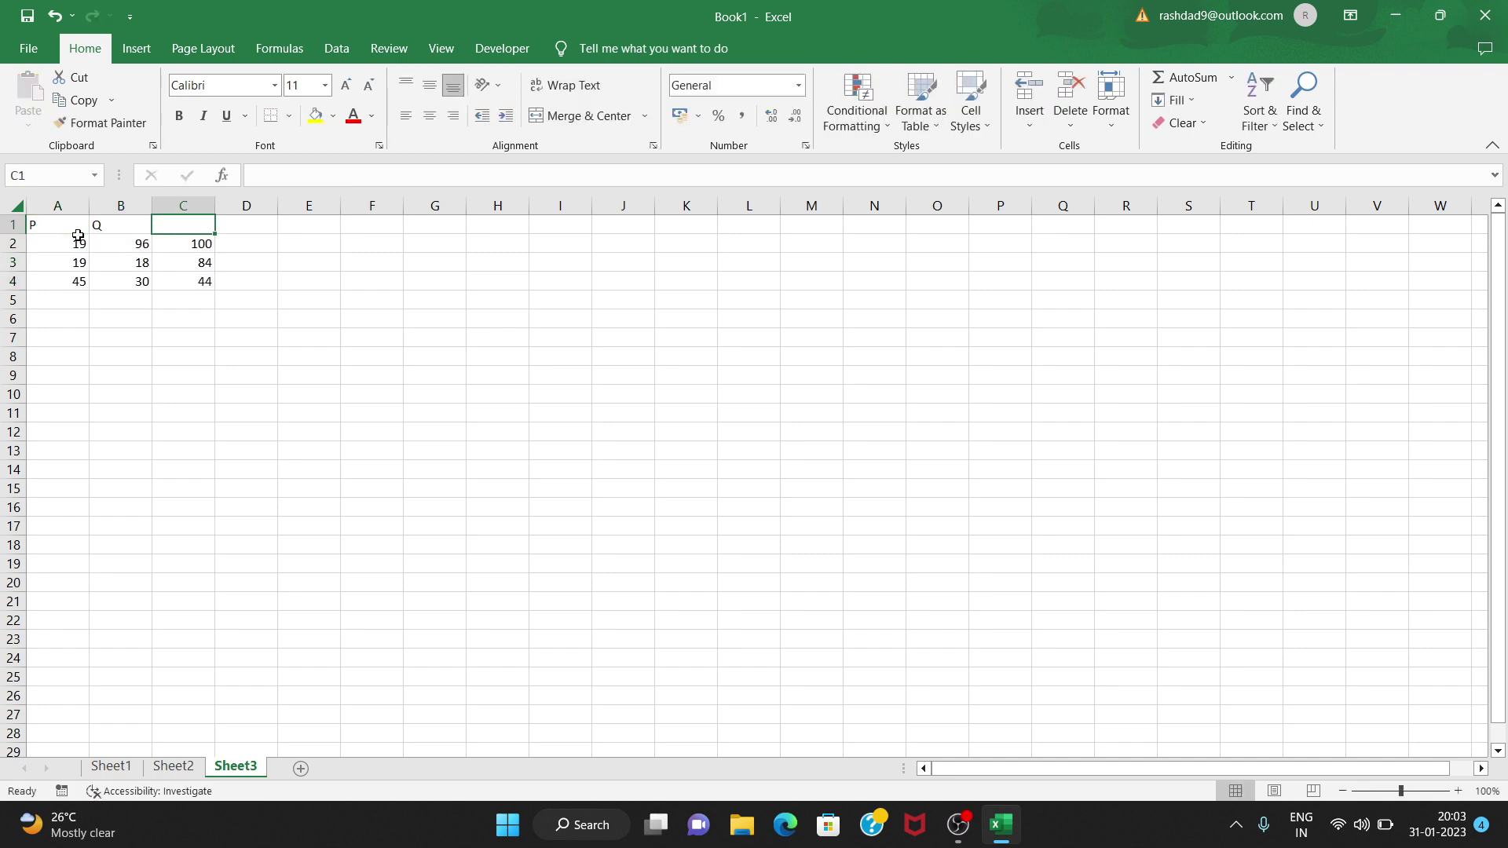
type("R")
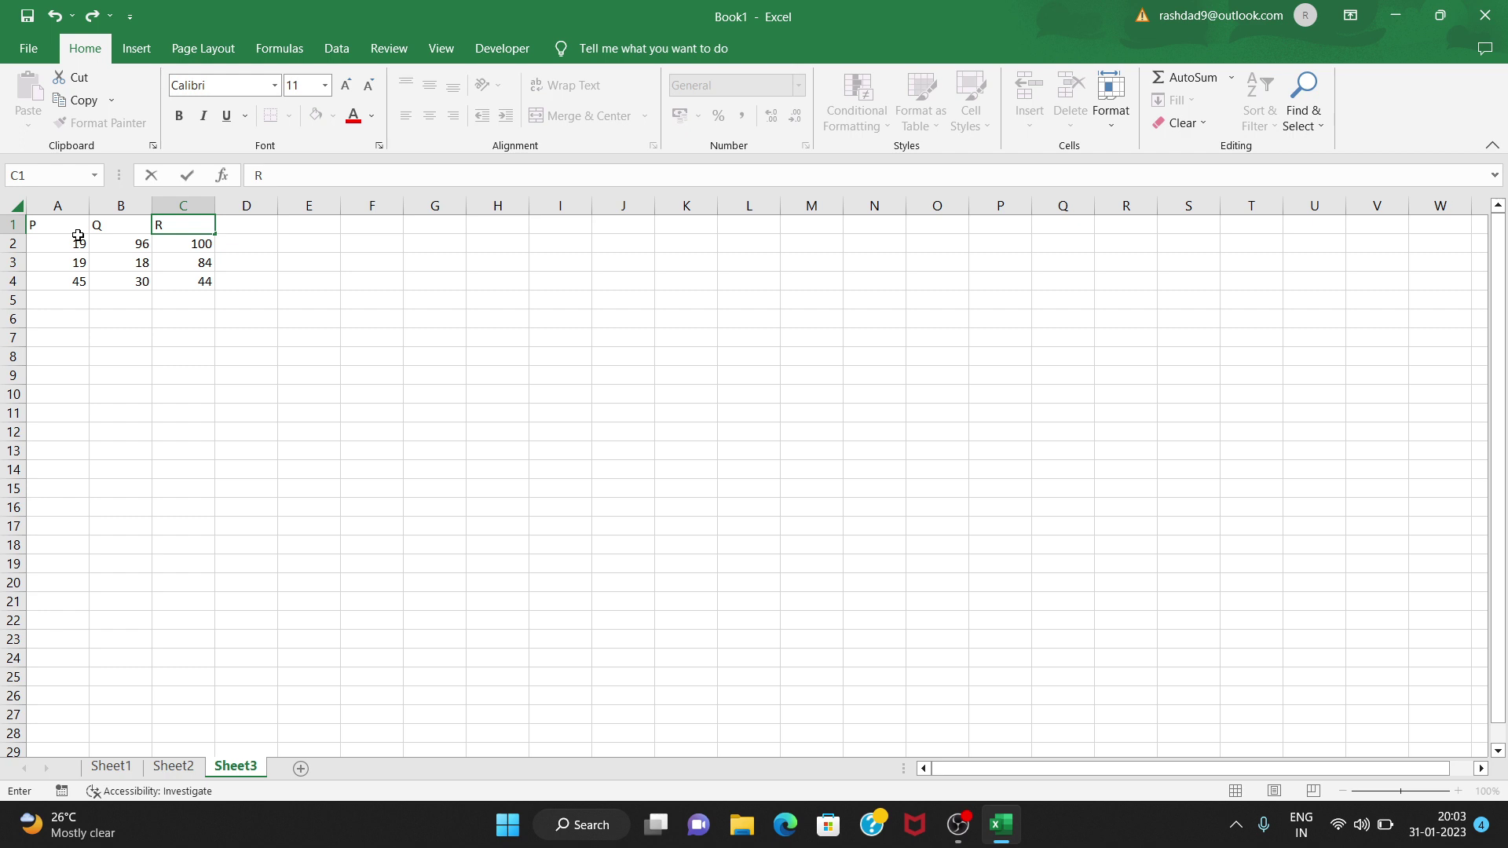
left_click(178, 764)
left_click(188, 452)
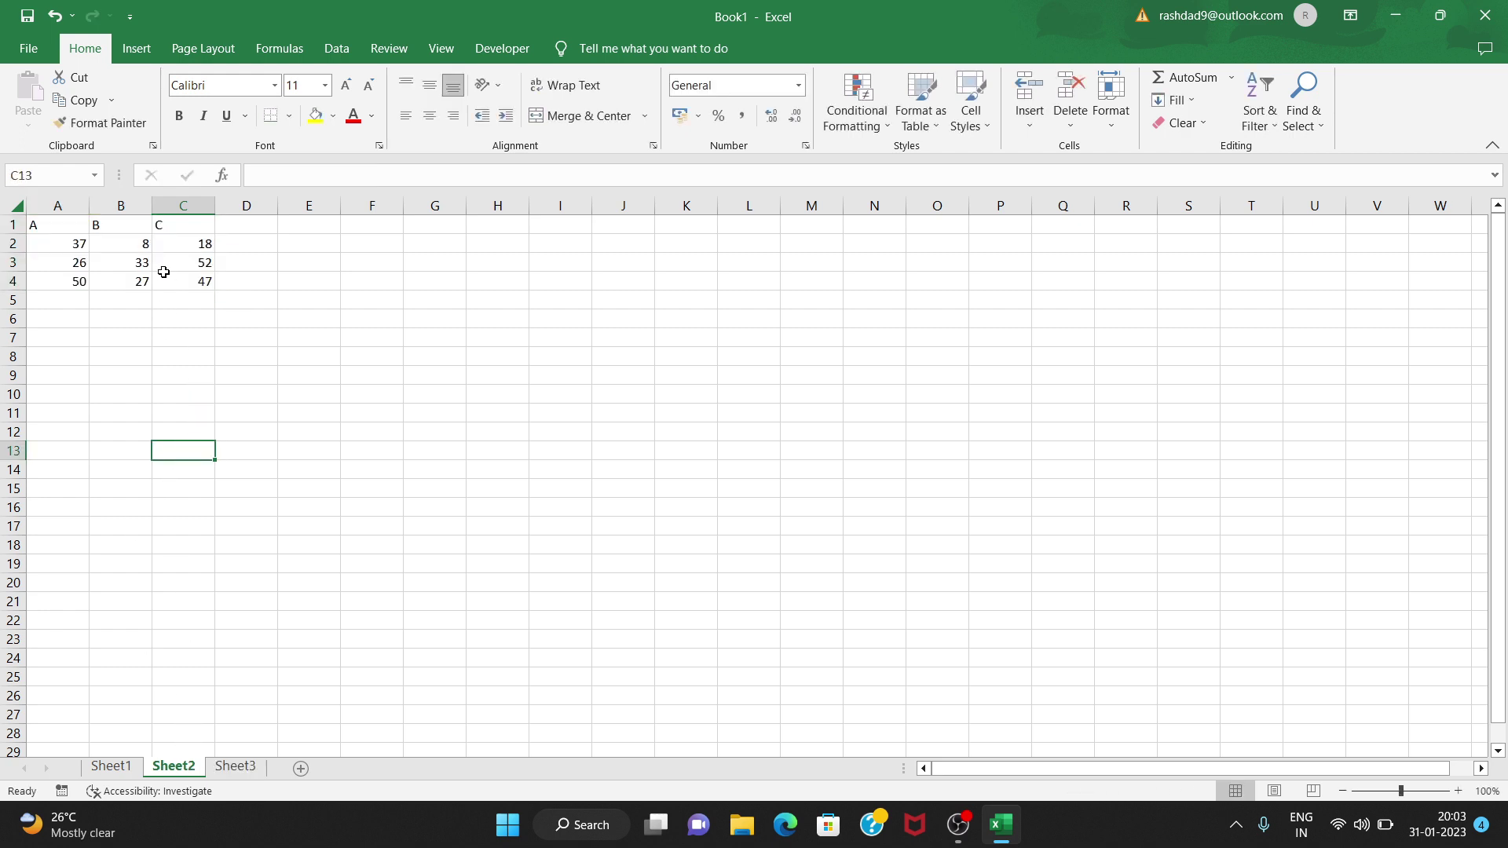
left_click_drag(59, 227, 199, 272)
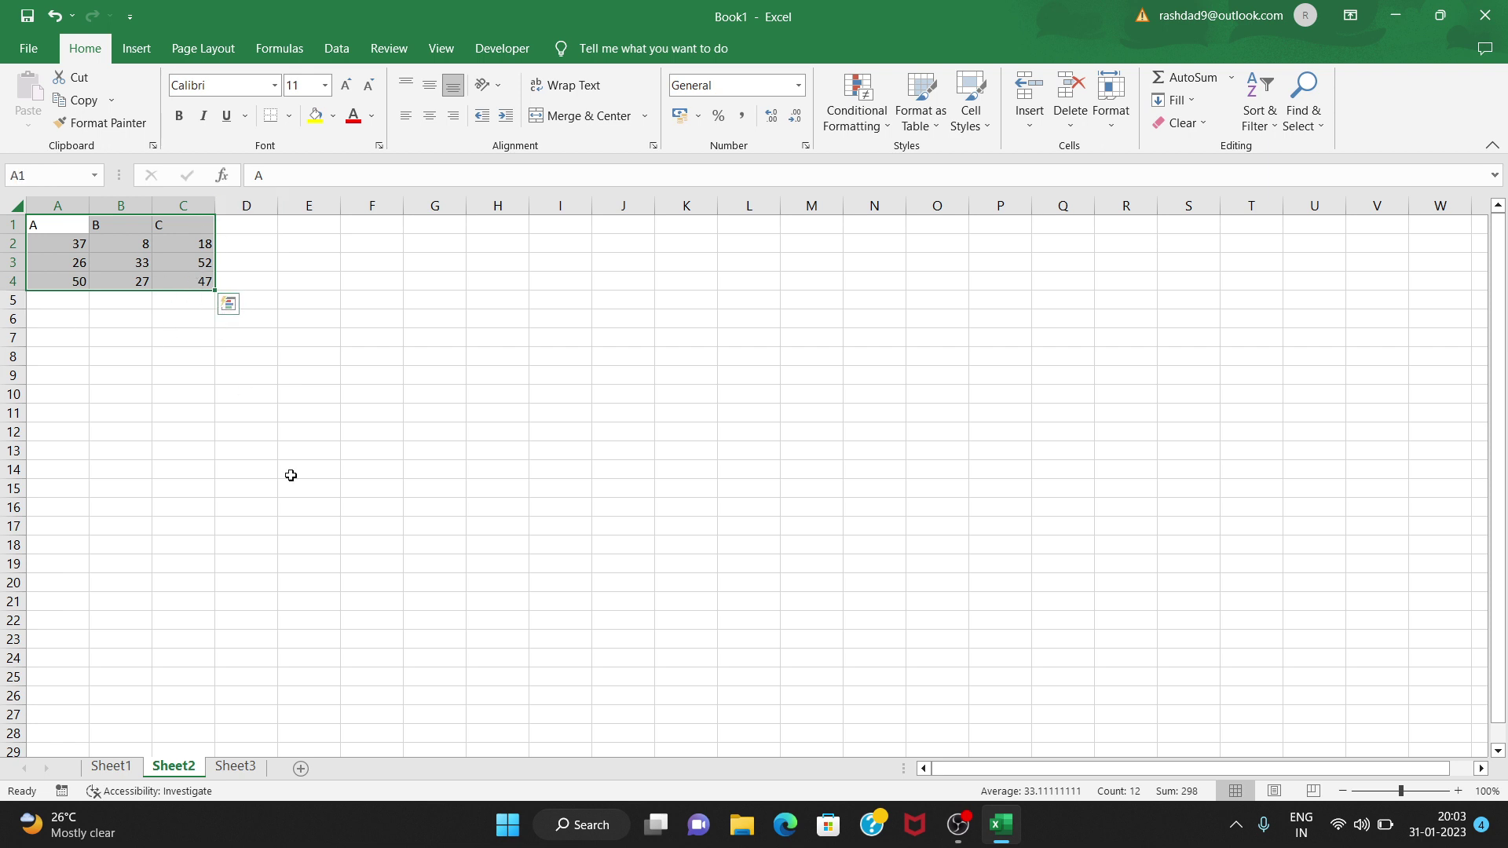
left_click(236, 766)
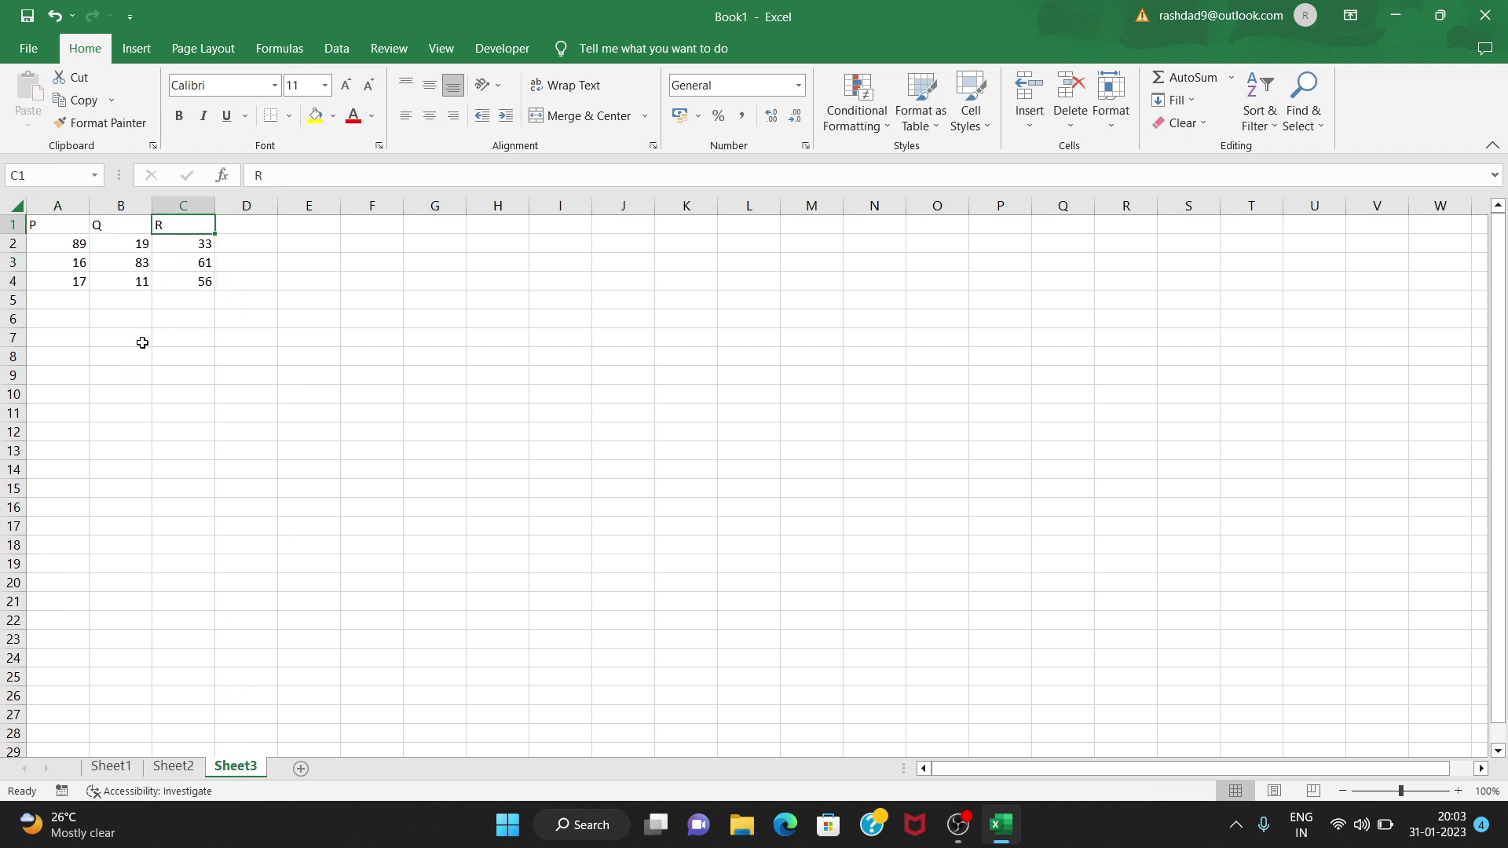
- Add a new worksheet after Sheet3 and enter the column headers X, Y and Z in cells D1 to F1
left_click(302, 770)
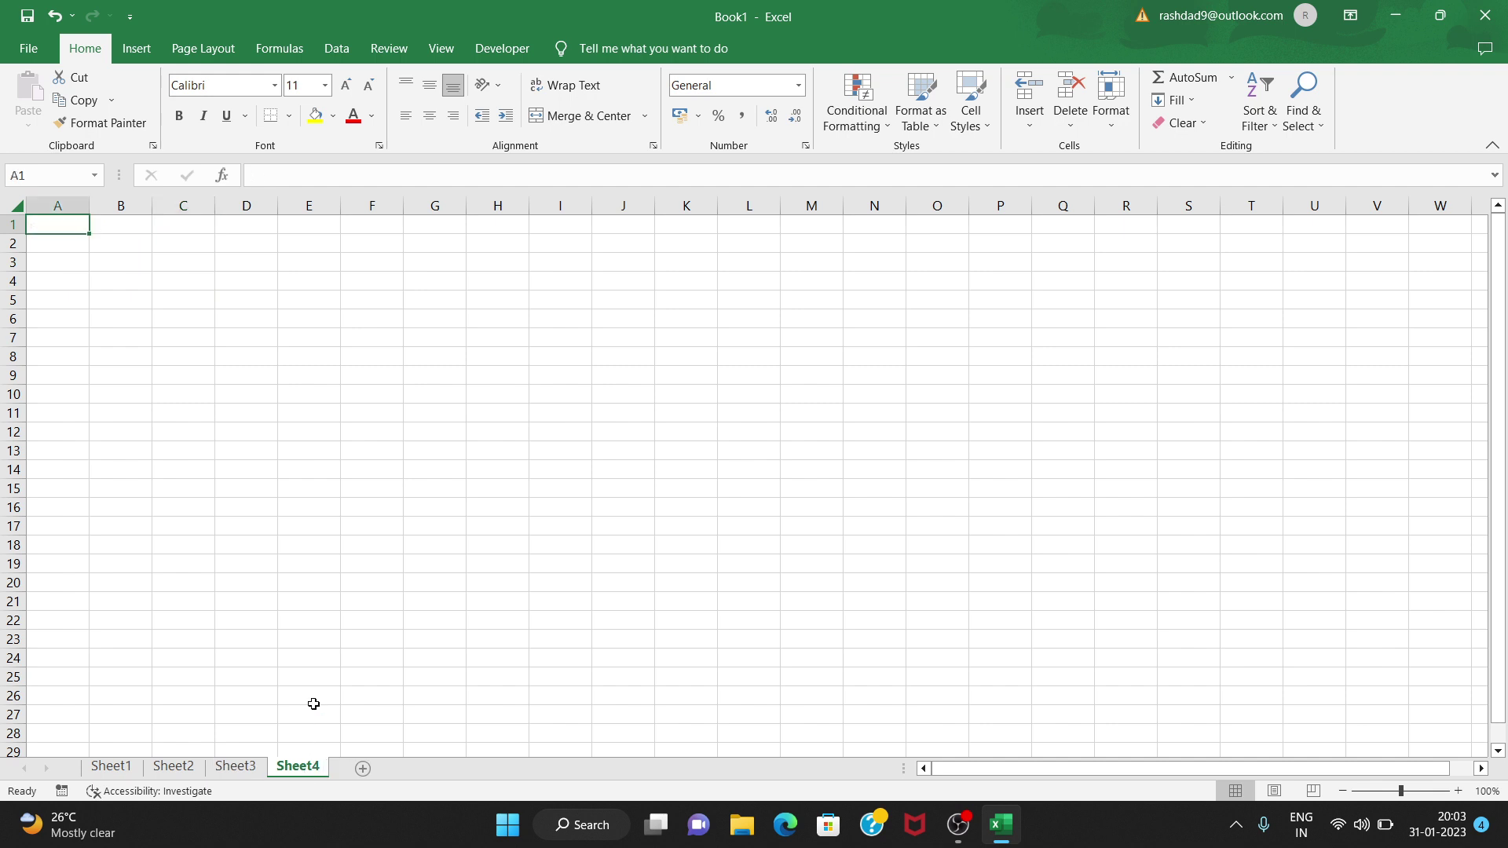
left_click(236, 226)
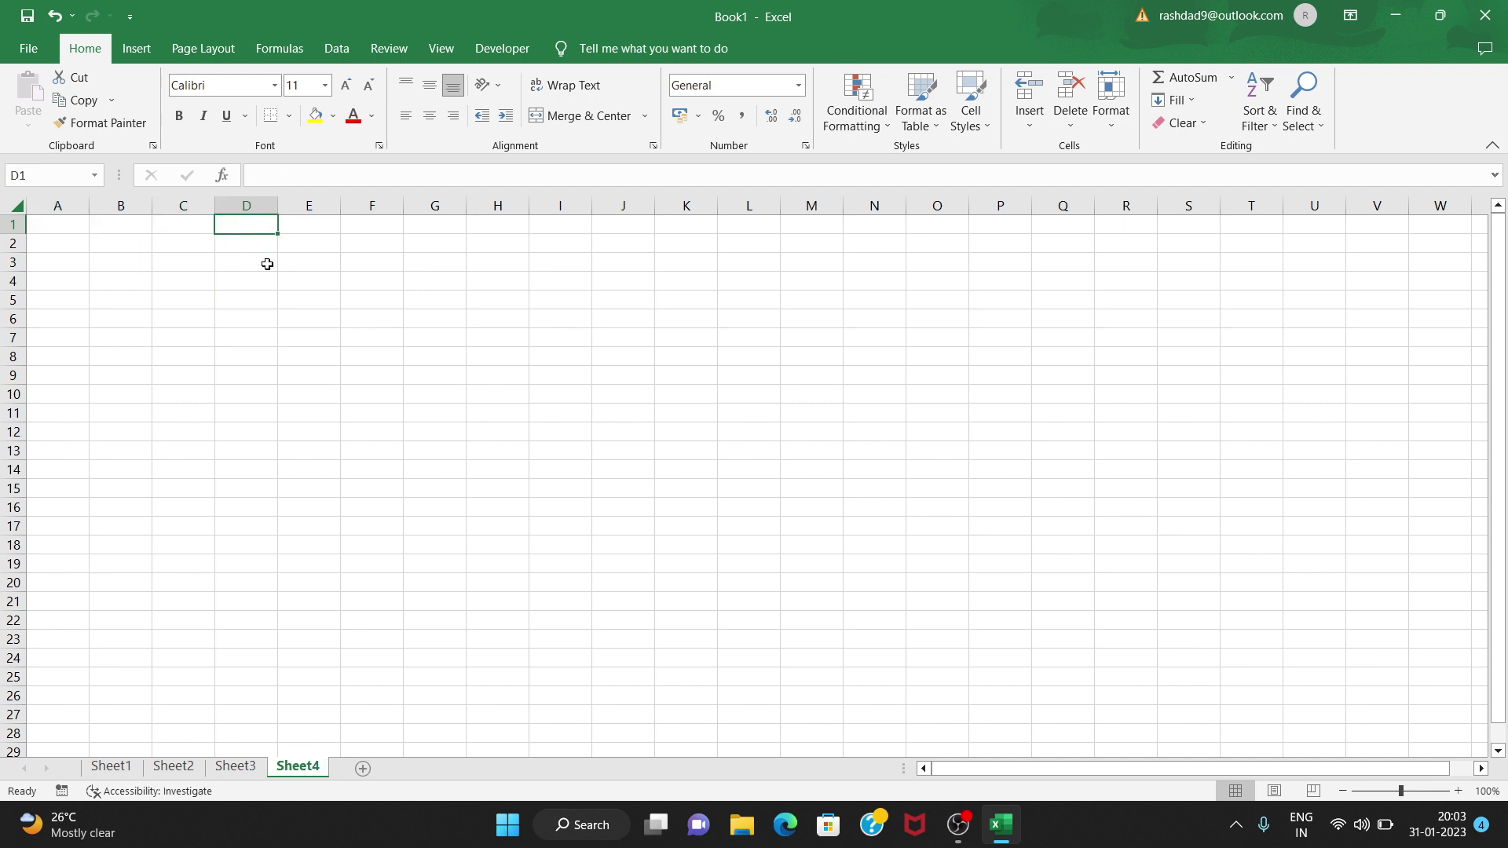
type("X")
key("Tab")
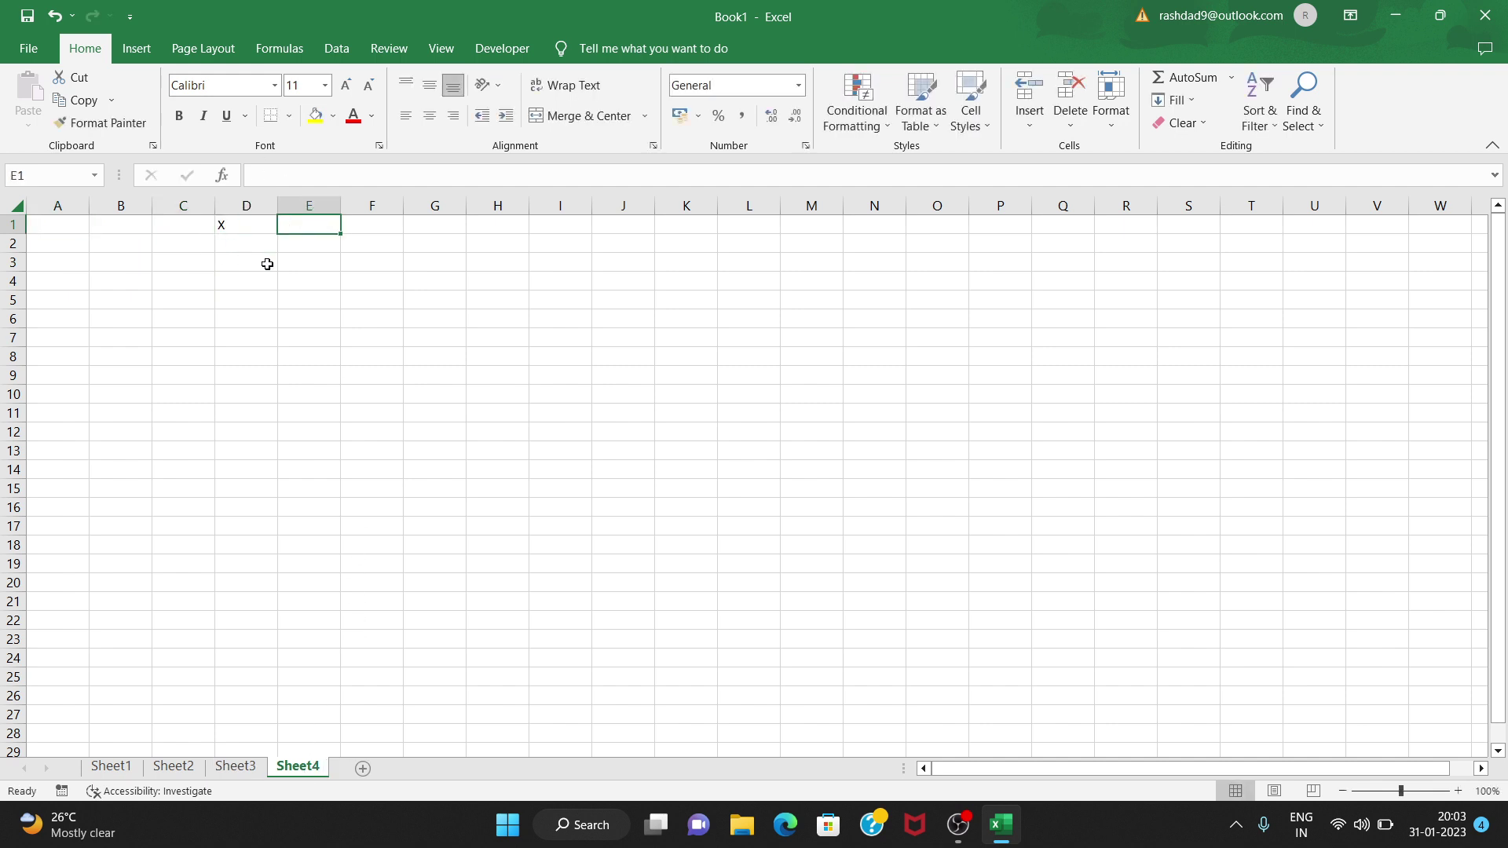
type("Y")
key("Tab")
type("Z")
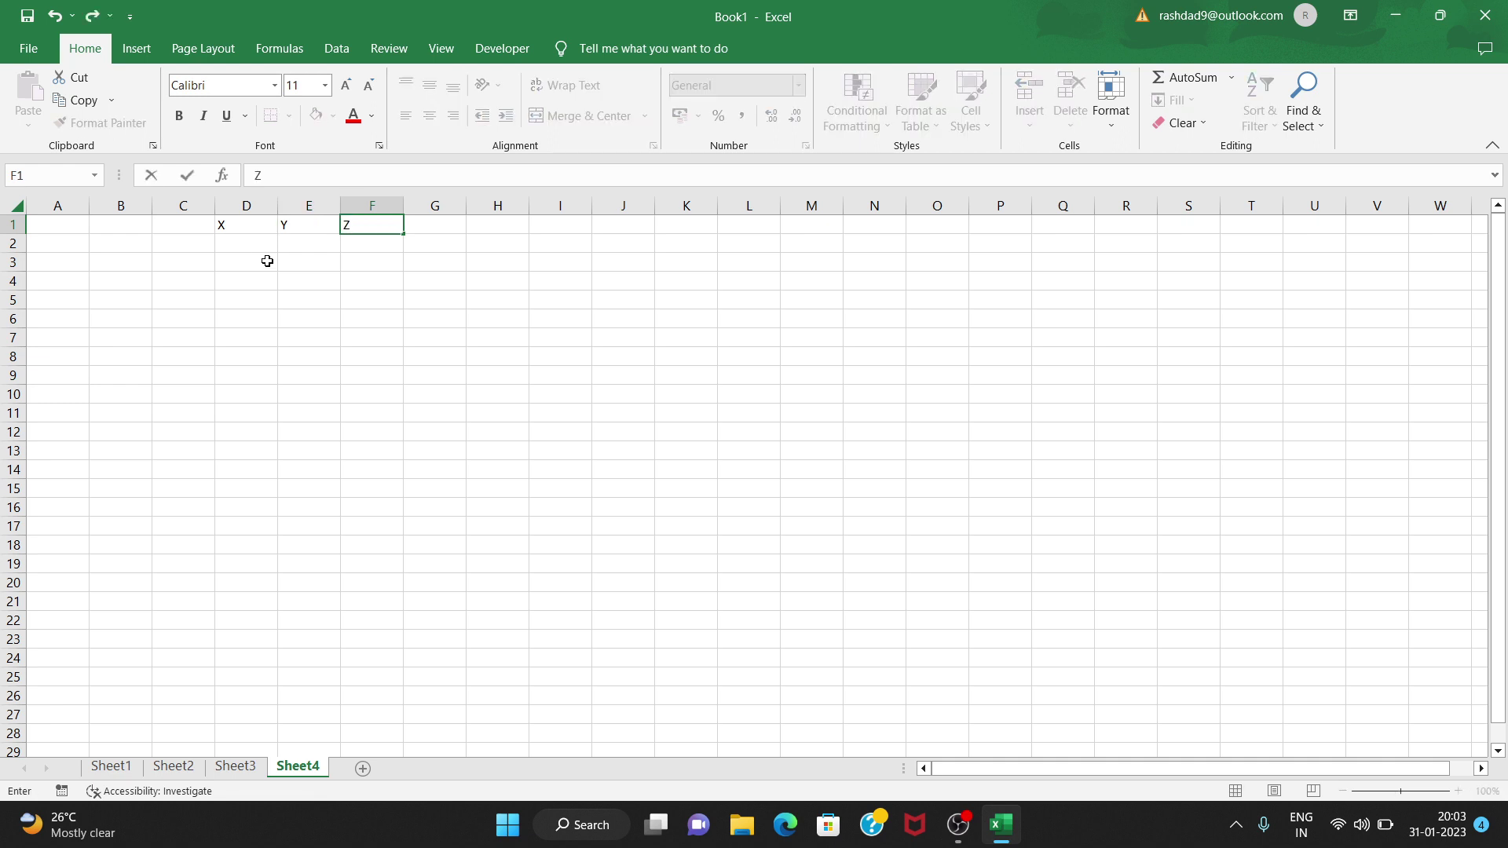
left_click(259, 243)
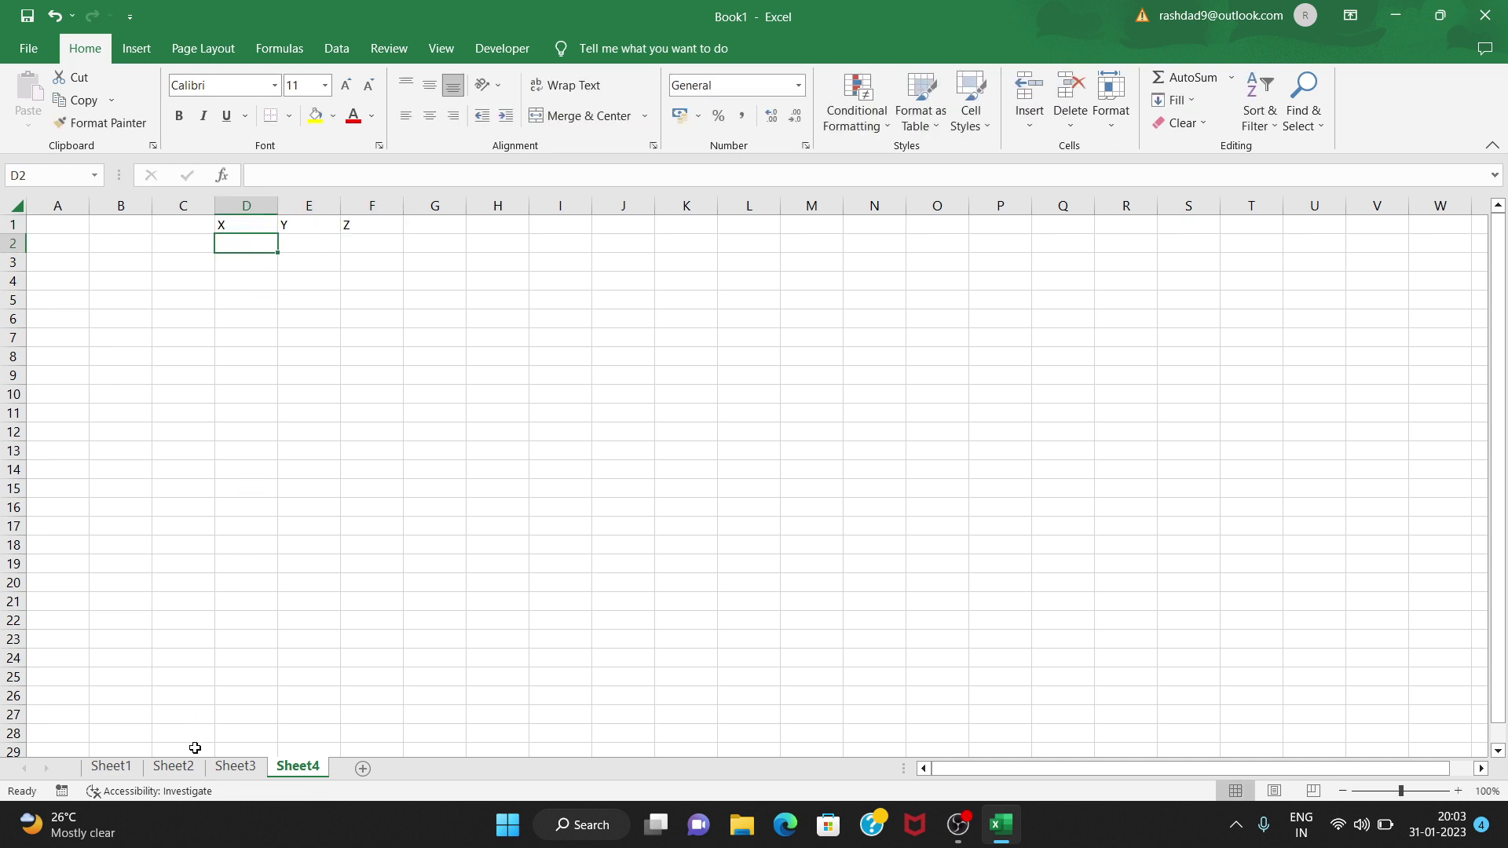
- Copy the random-number range A2:C4 from Sheet2 and paste it into Sheet4 starting at D2
left_click(174, 767)
left_click(84, 250)
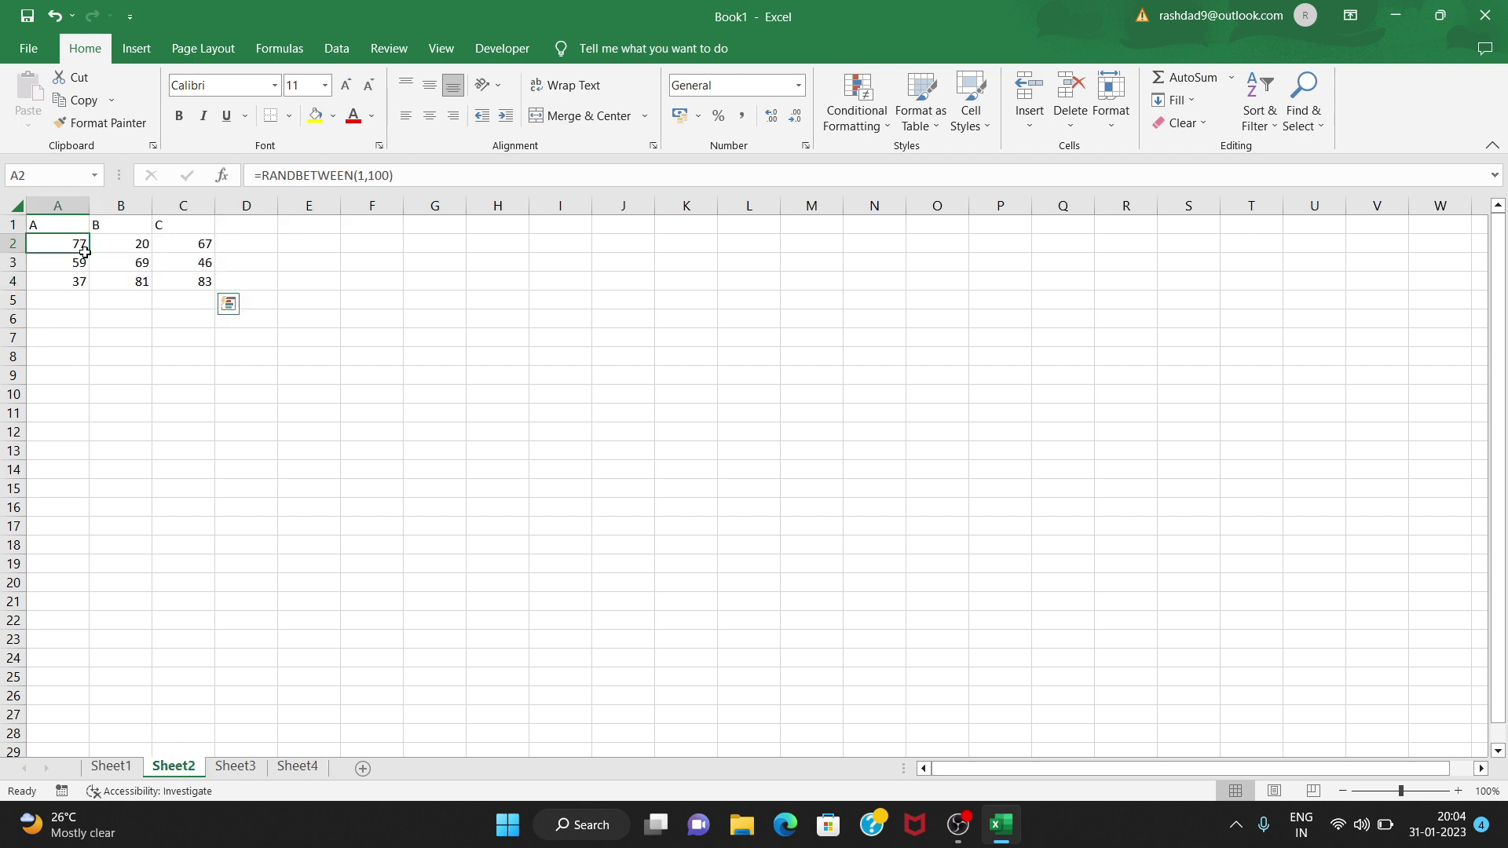
left_click_drag(84, 250, 181, 284)
key("ctrl+c")
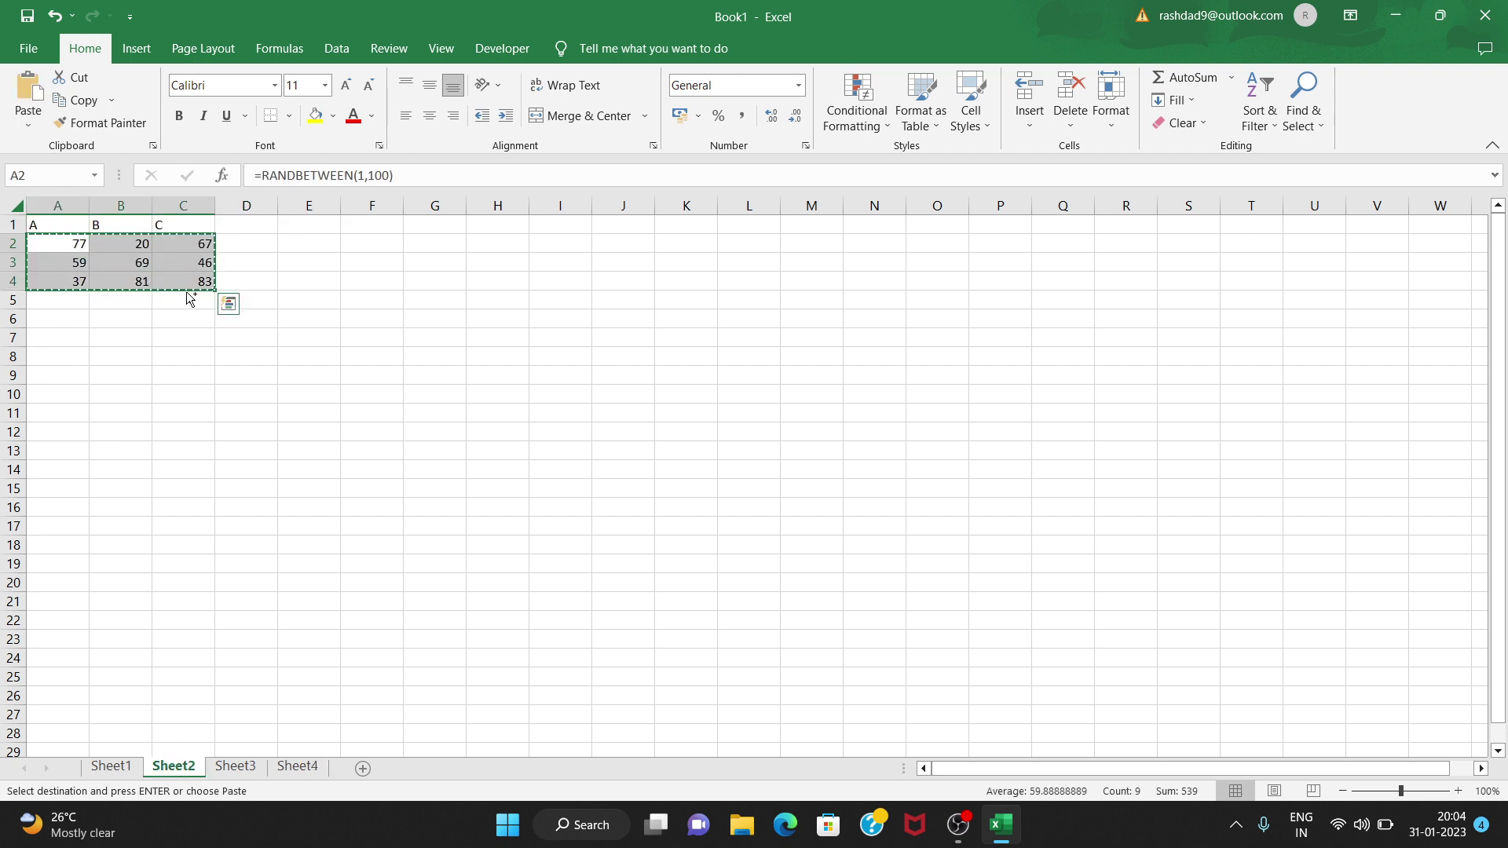
left_click(297, 767)
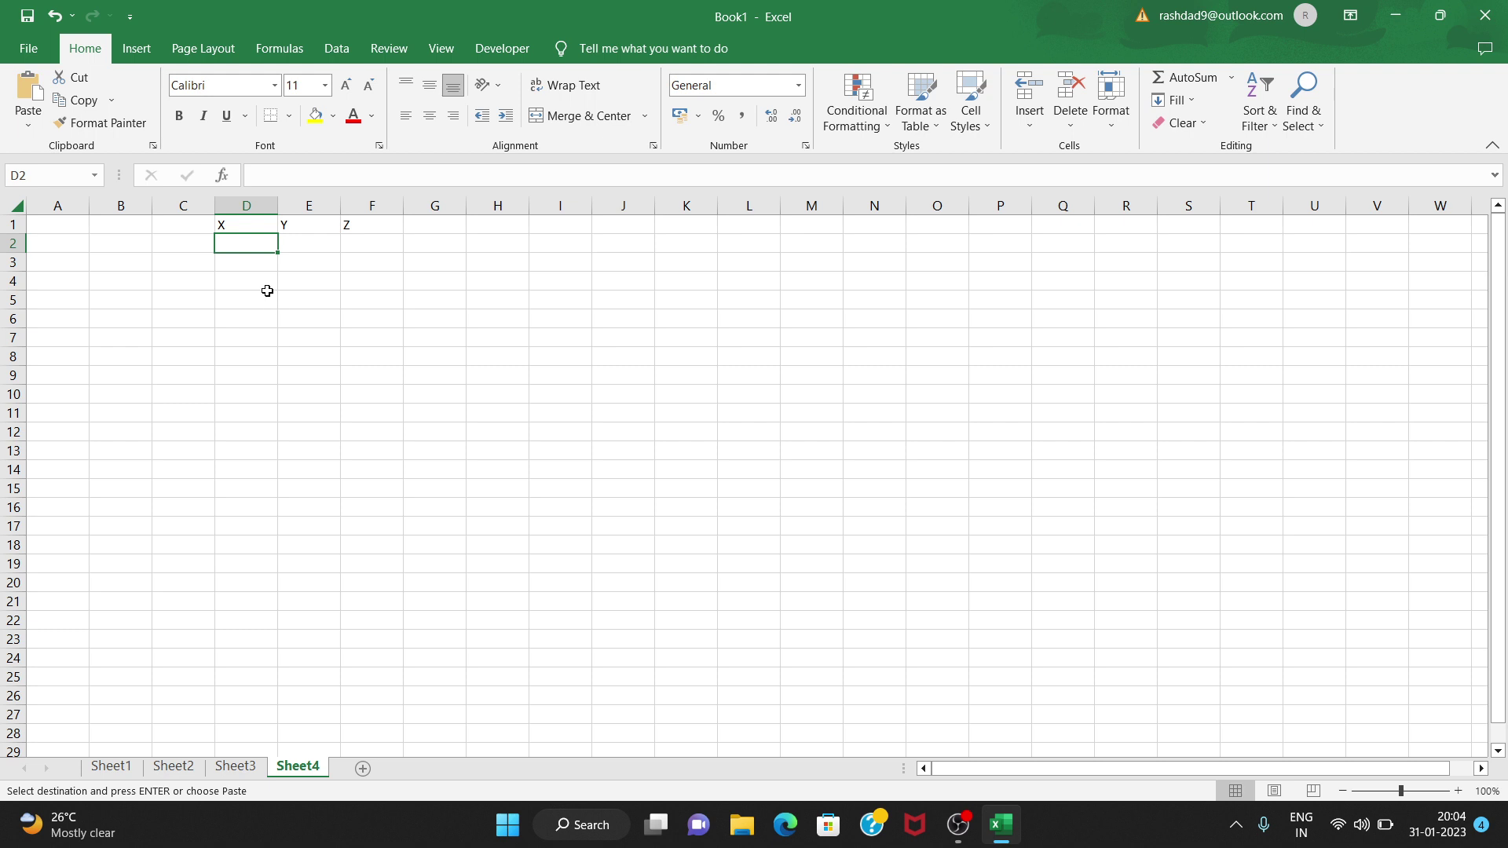
key("ctrl+v")
left_click(265, 322)
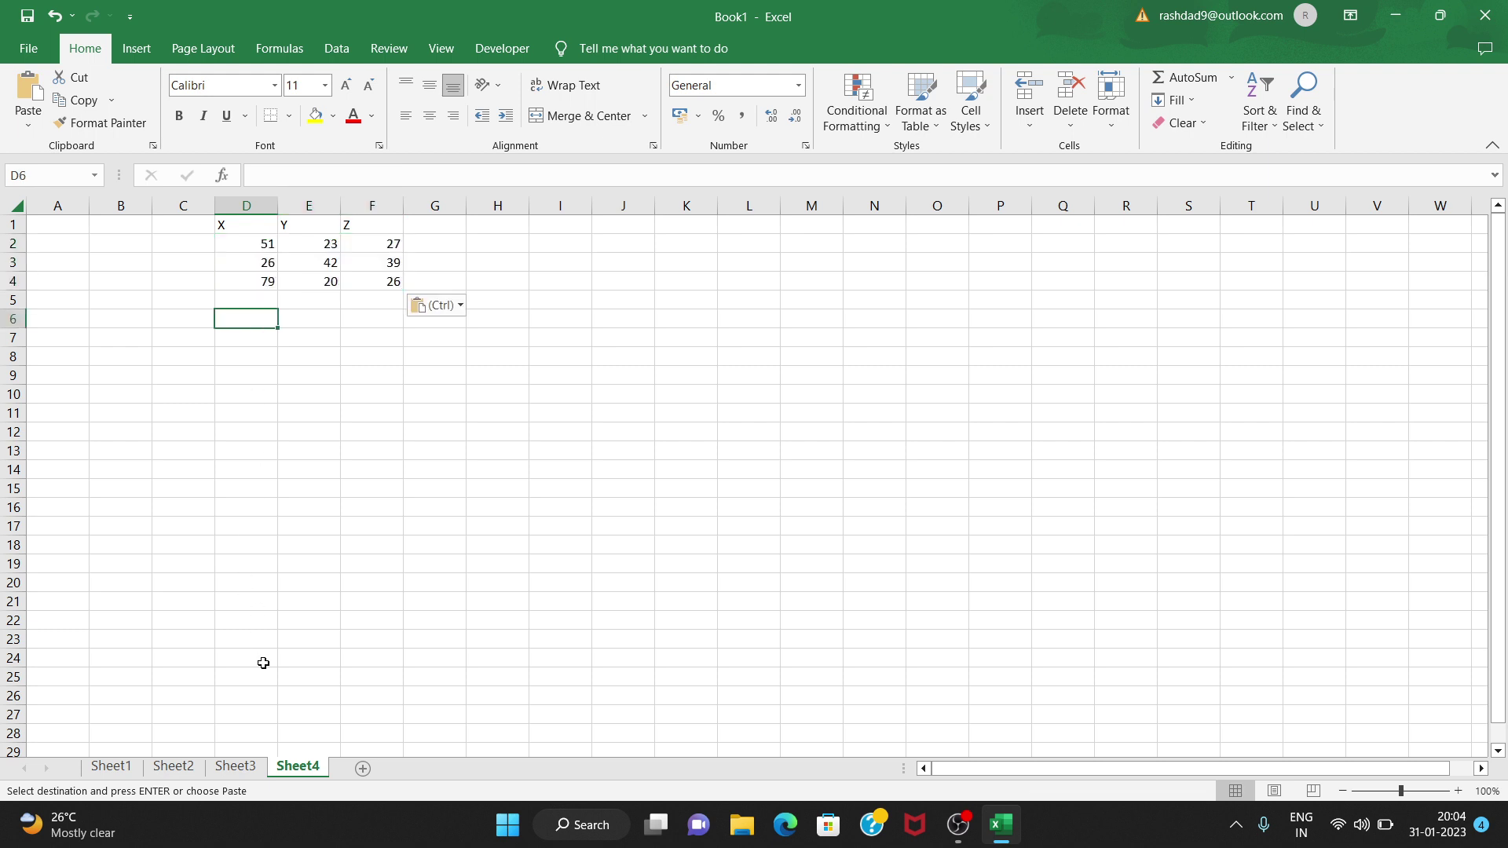
- Return to Sheet2 and bring up the Developer commands
left_click(190, 766)
left_click(225, 490)
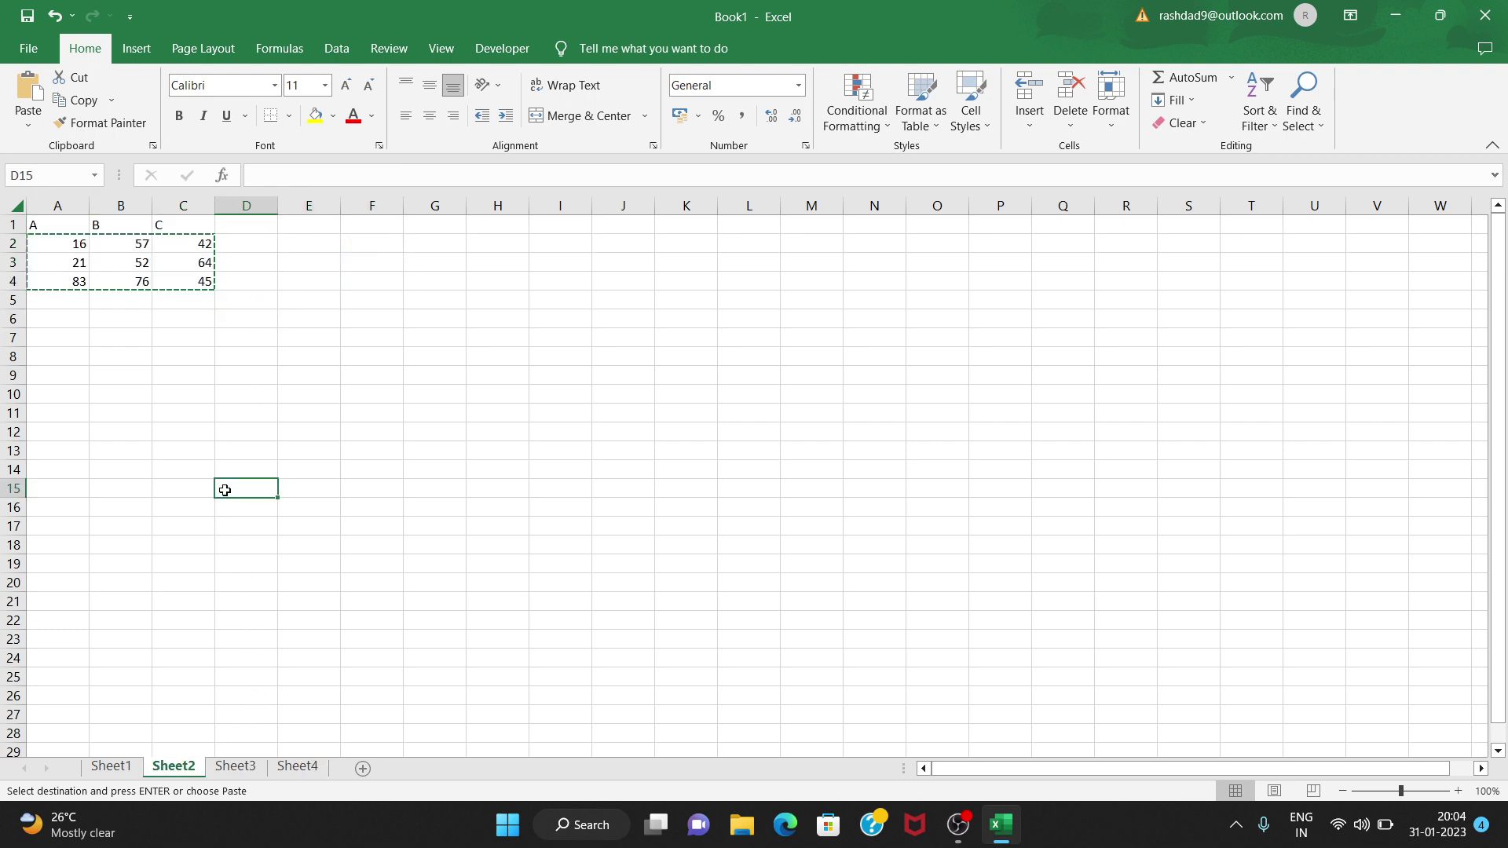
double_click(225, 490)
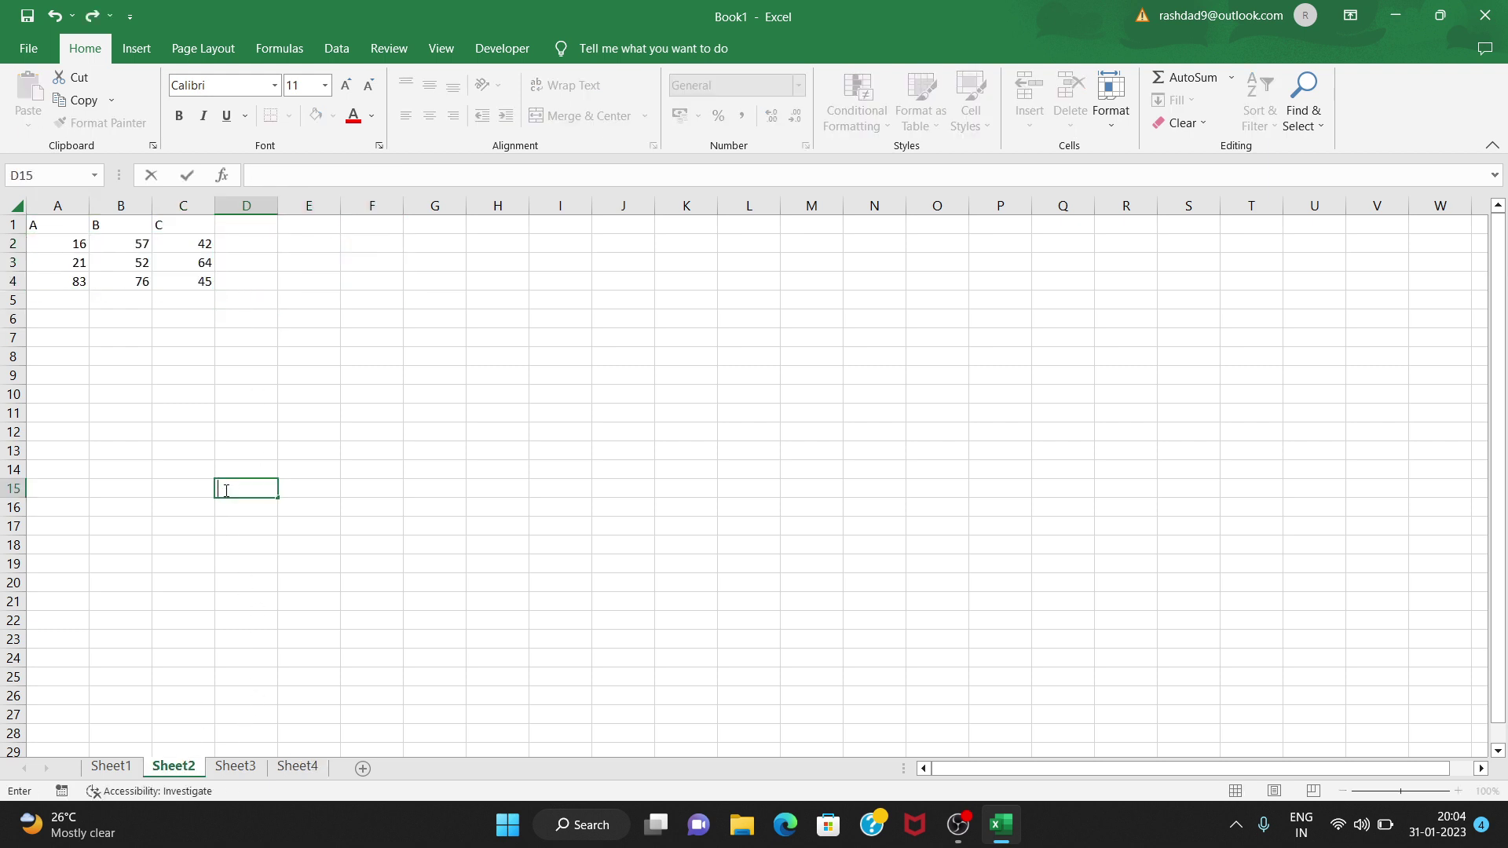
left_click(517, 53)
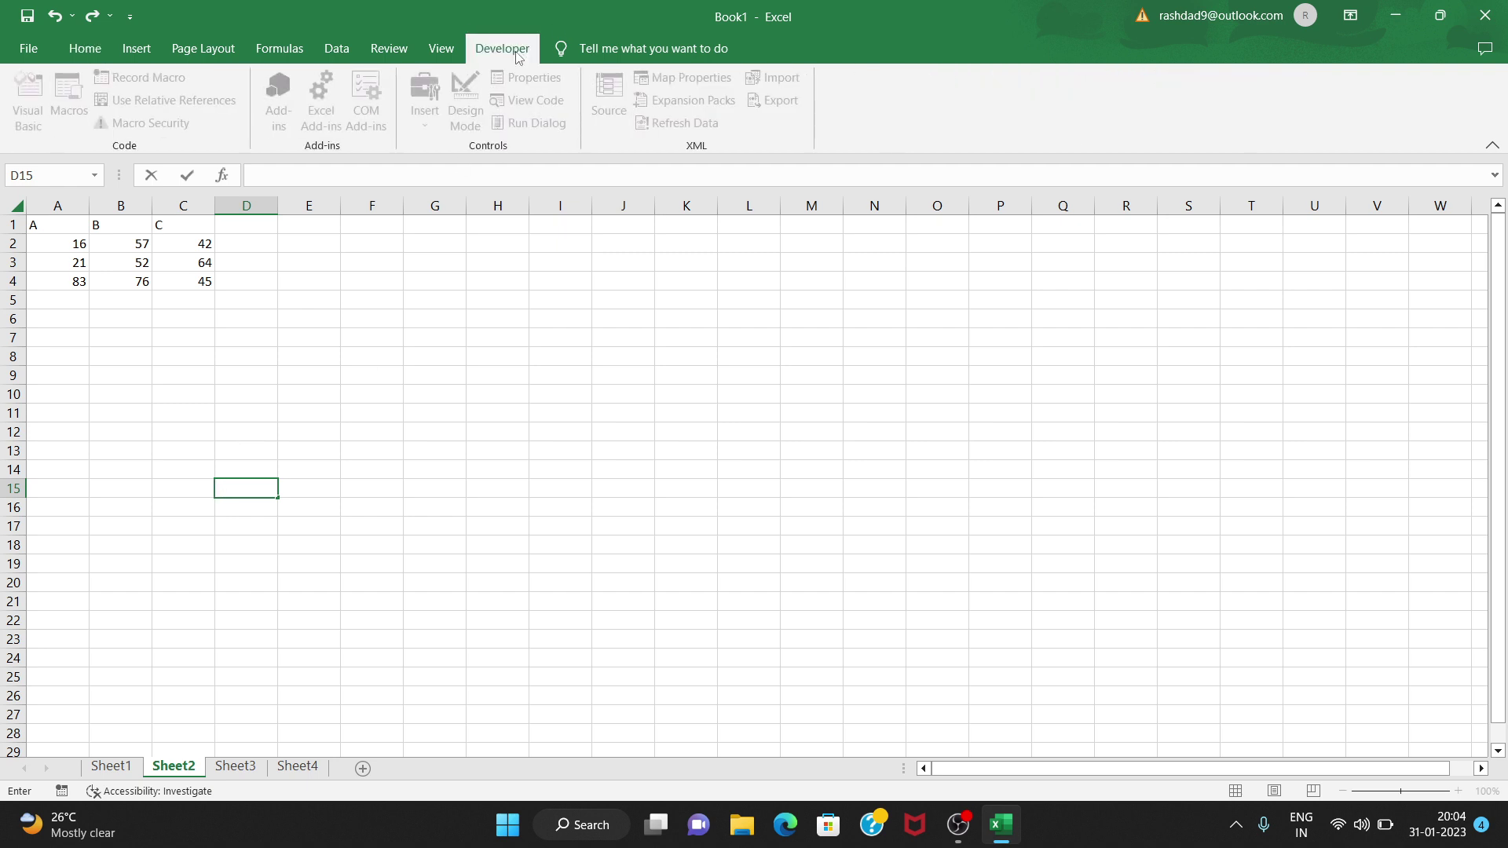
left_click(238, 277)
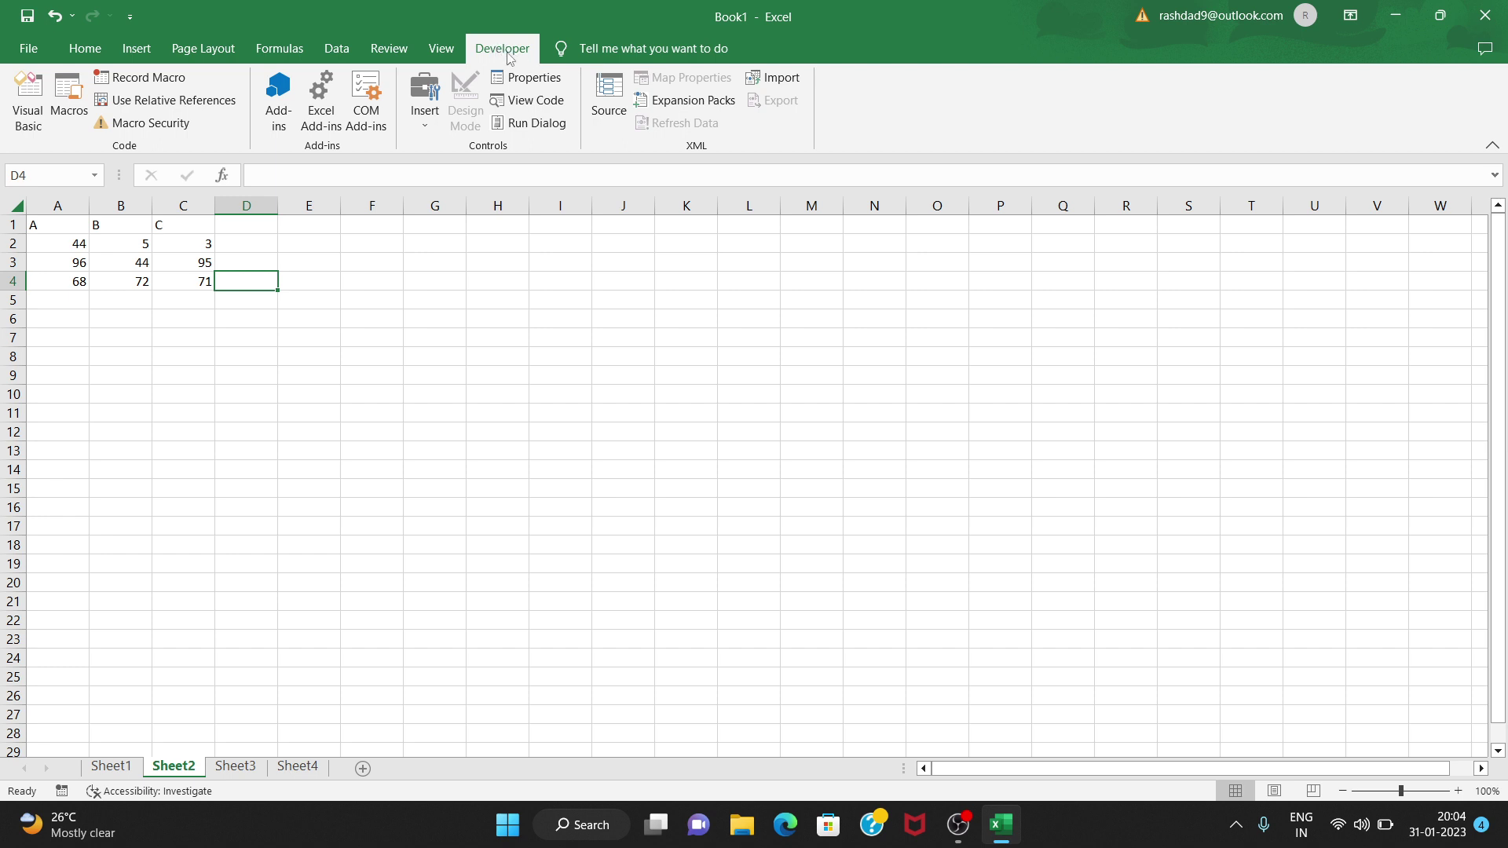
- Check in the ribbon customization options that Developer is enabled among the main tabs
left_click(28, 53)
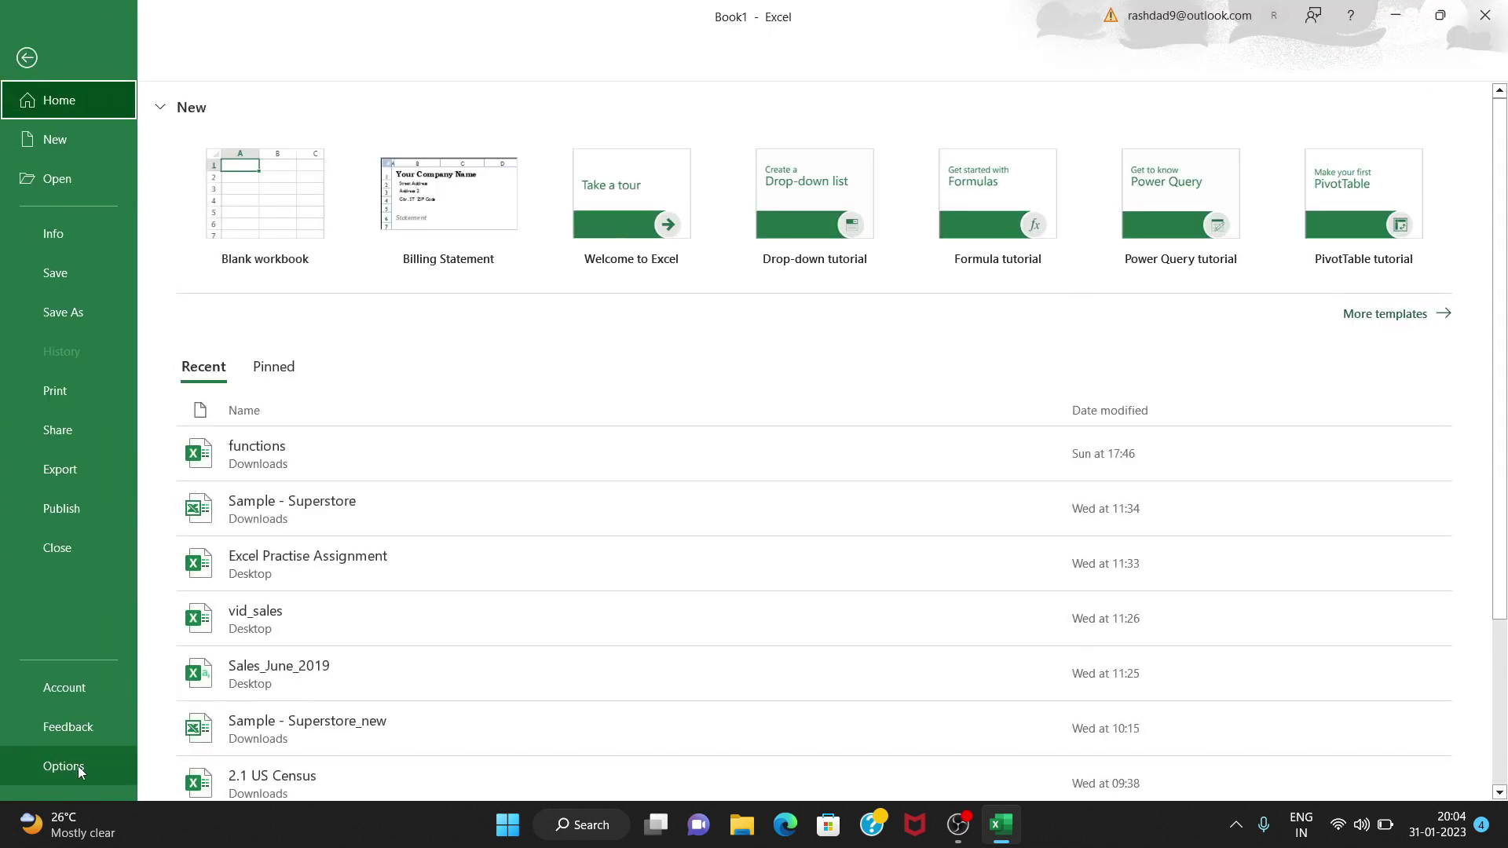
left_click(77, 767)
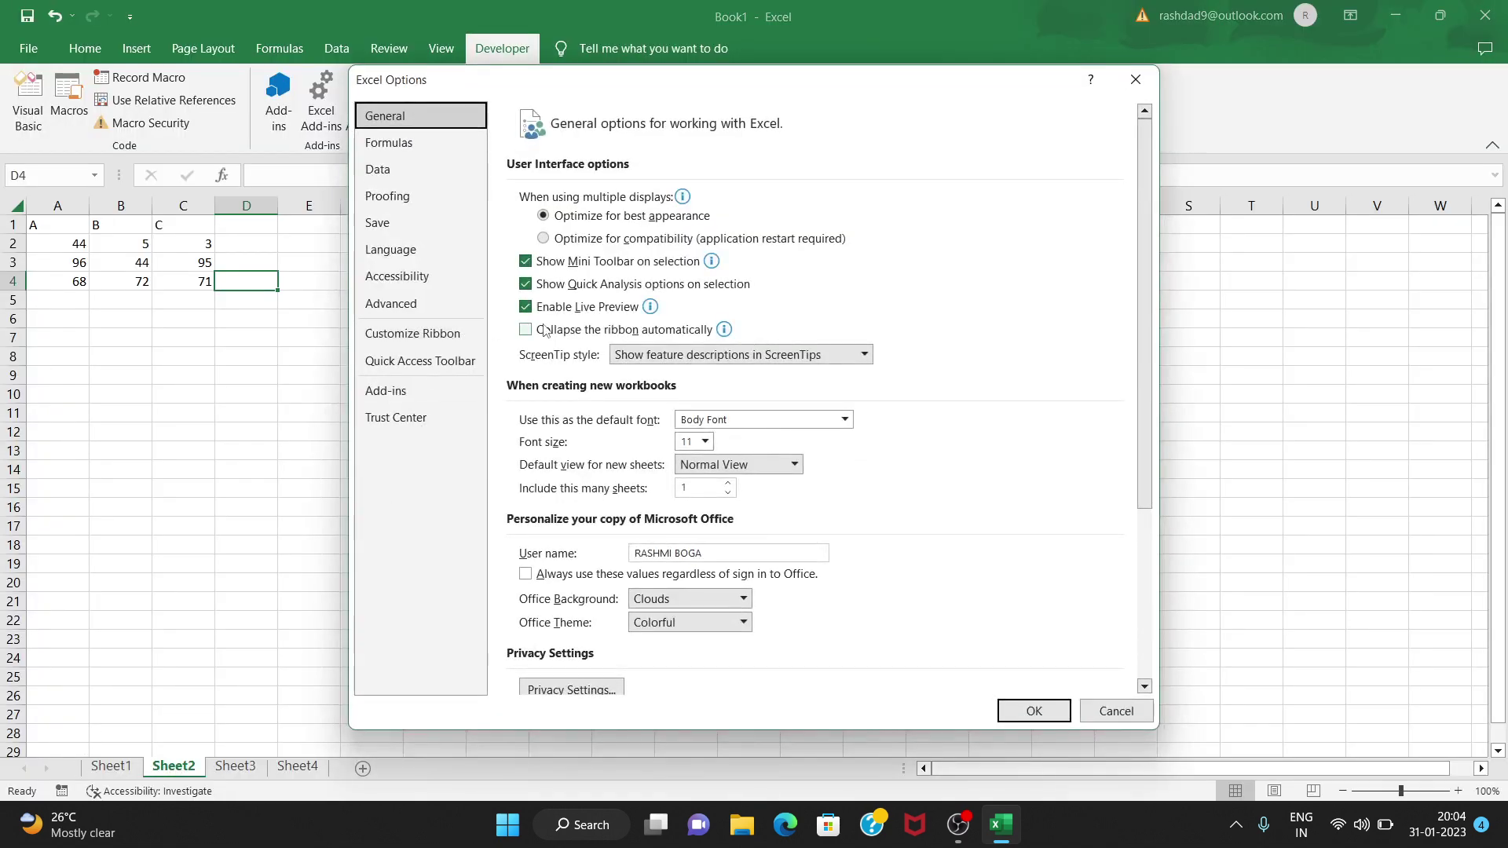
left_click(415, 339)
double_click(918, 430)
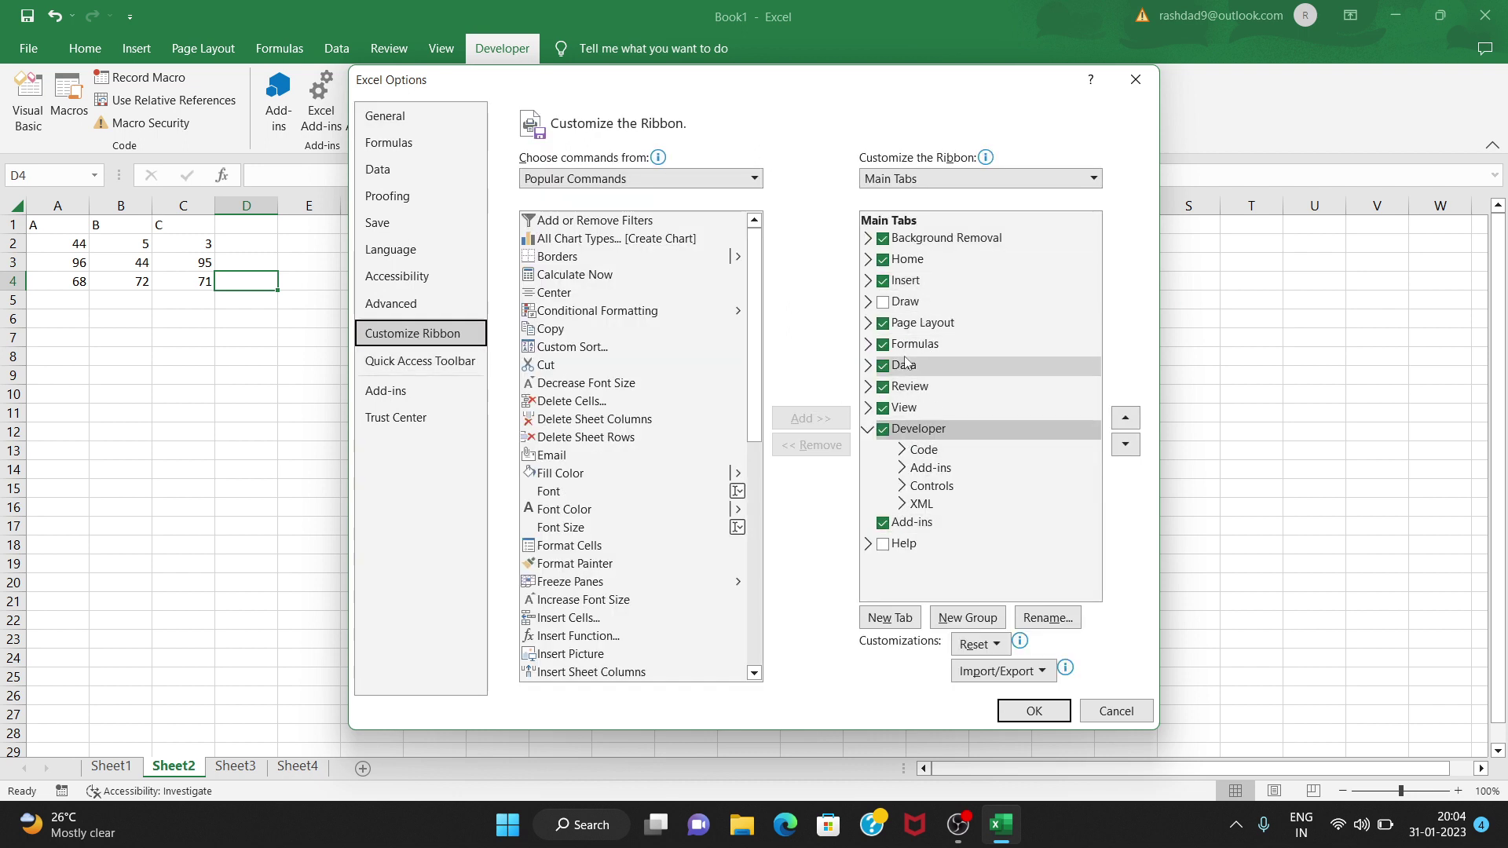
left_click(883, 429)
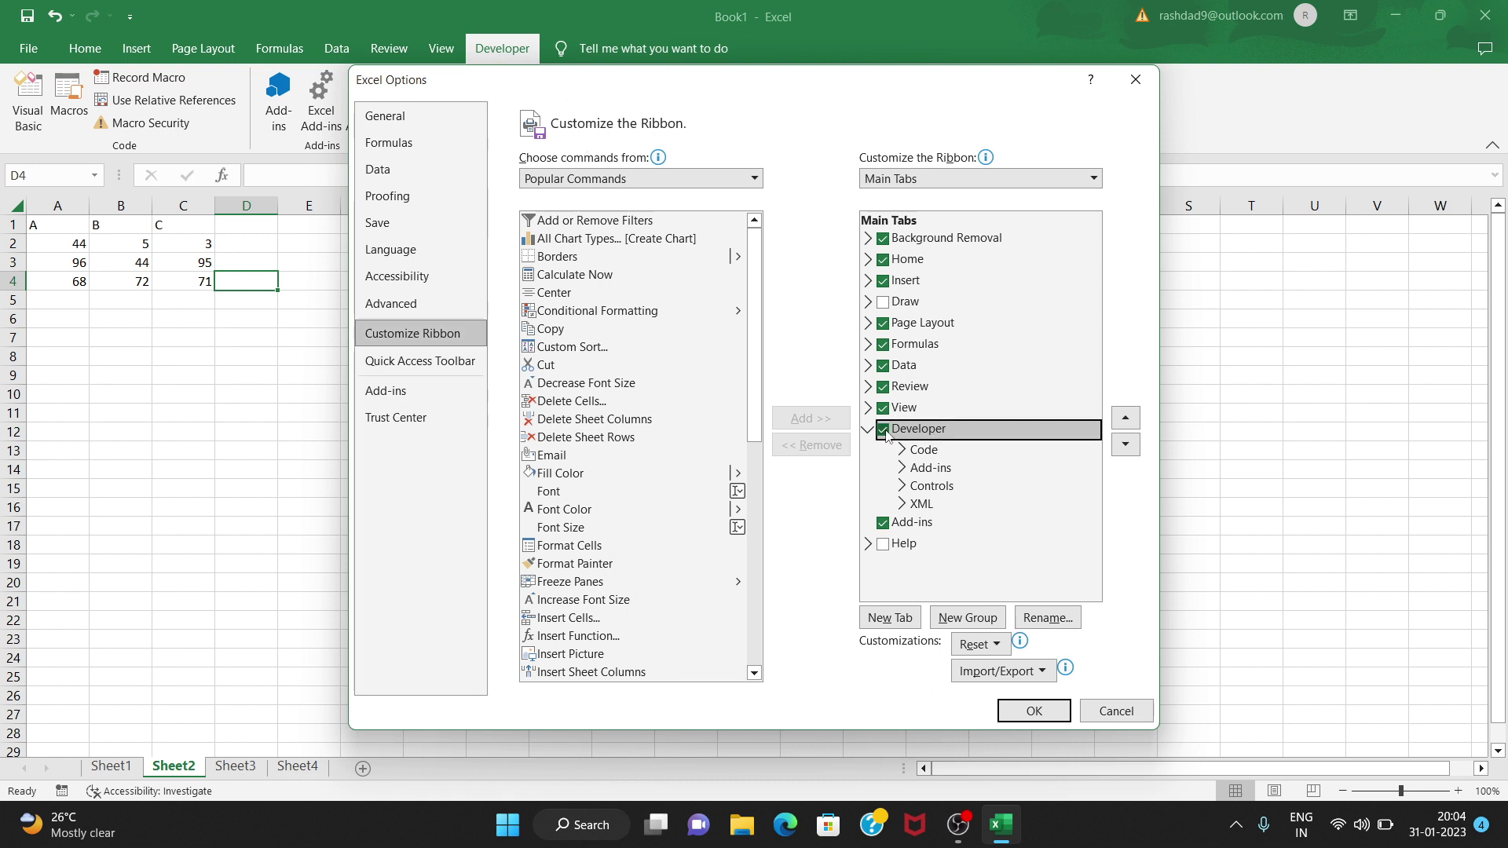
left_click(1029, 709)
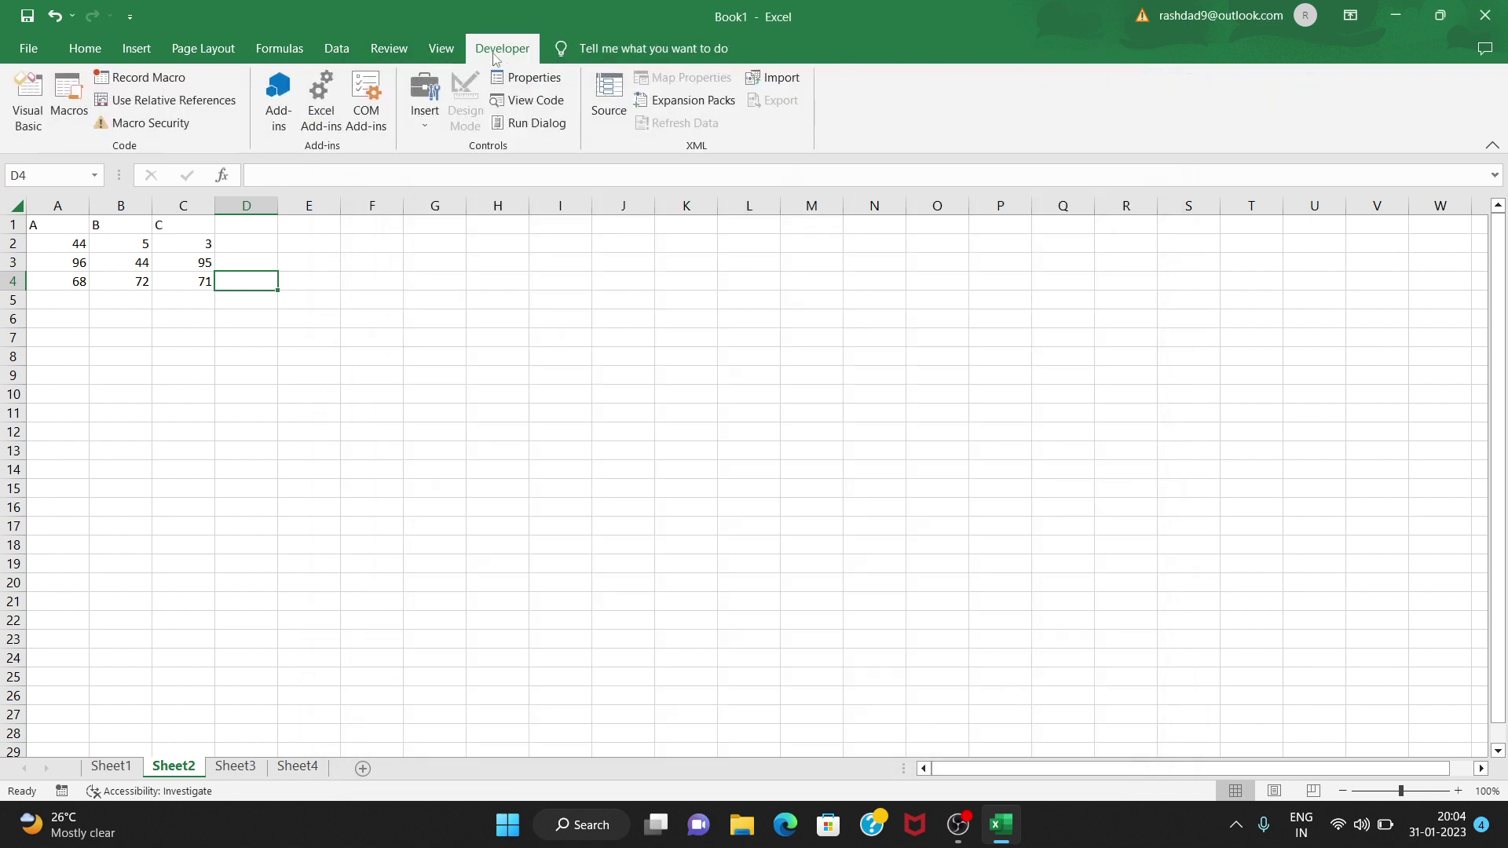
- Start recording a macro stored in this workbook under the default name and set the font of A1:C4 on Sheet2 to Bahnschrift Light
left_click(149, 78)
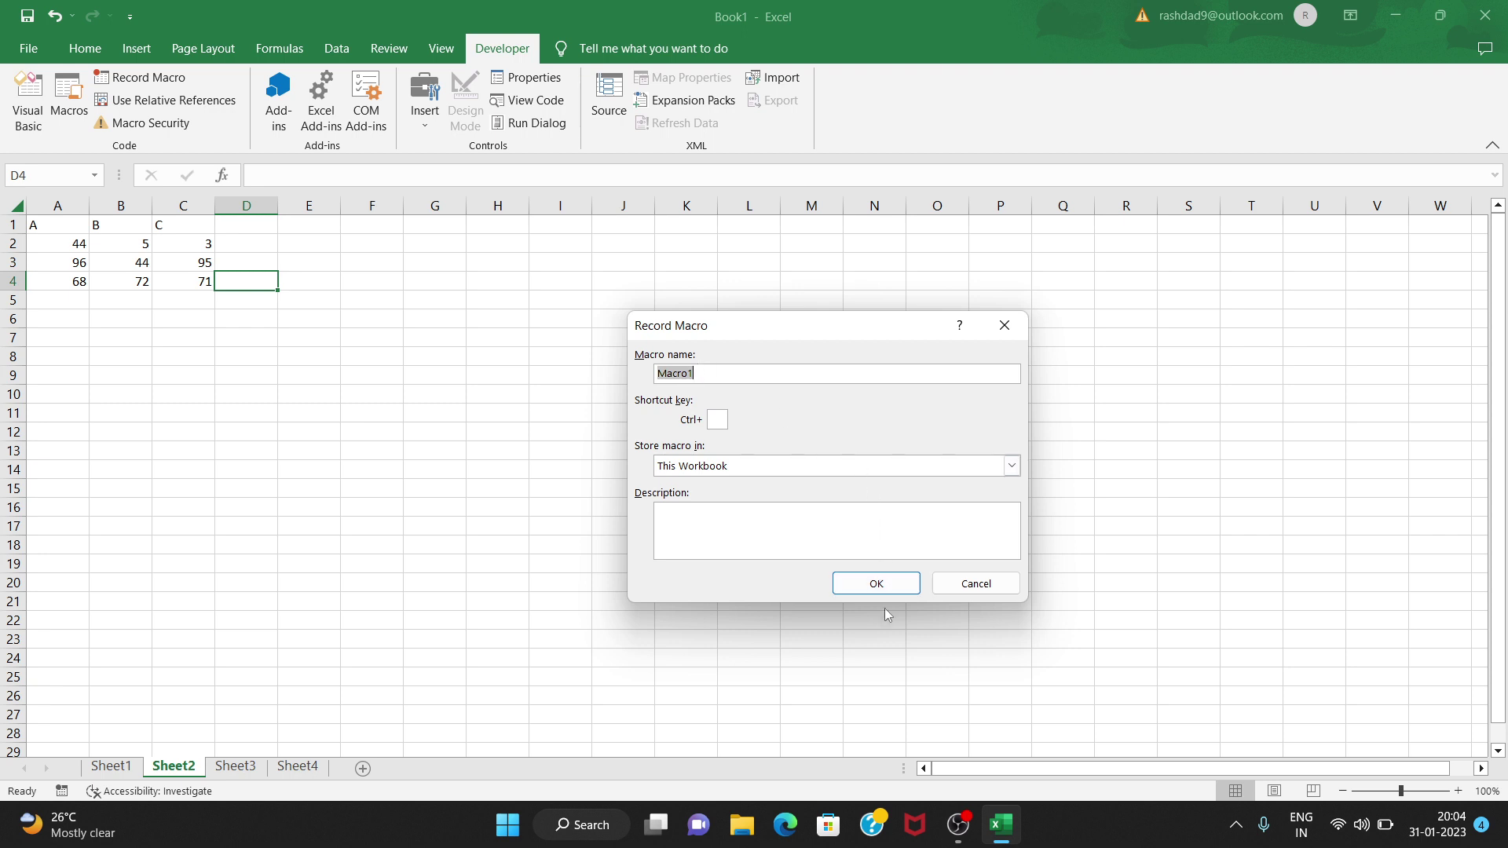
left_click(876, 585)
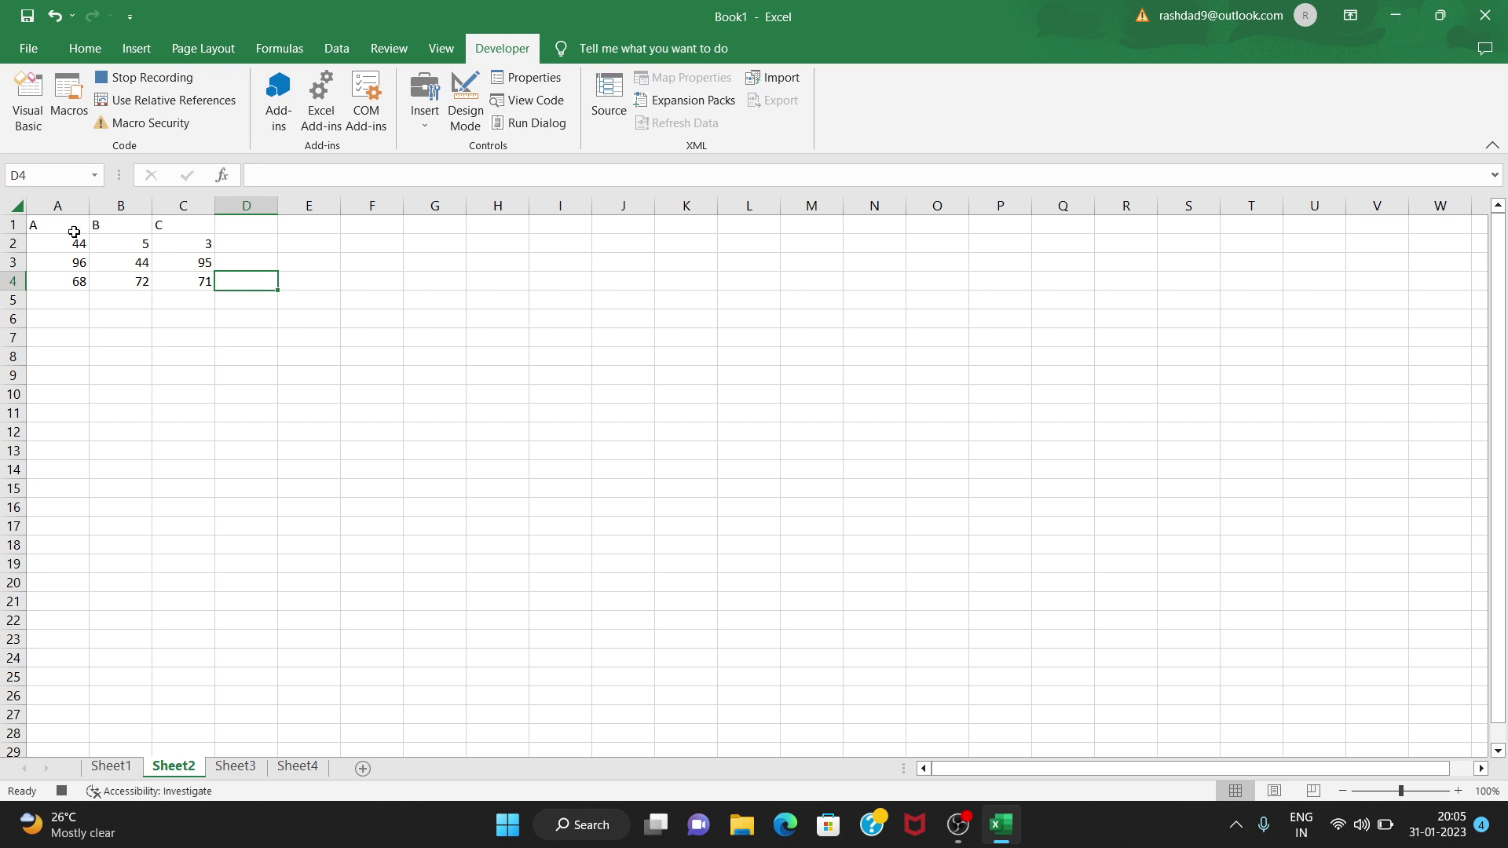
left_click_drag(74, 229, 168, 278)
left_click(84, 48)
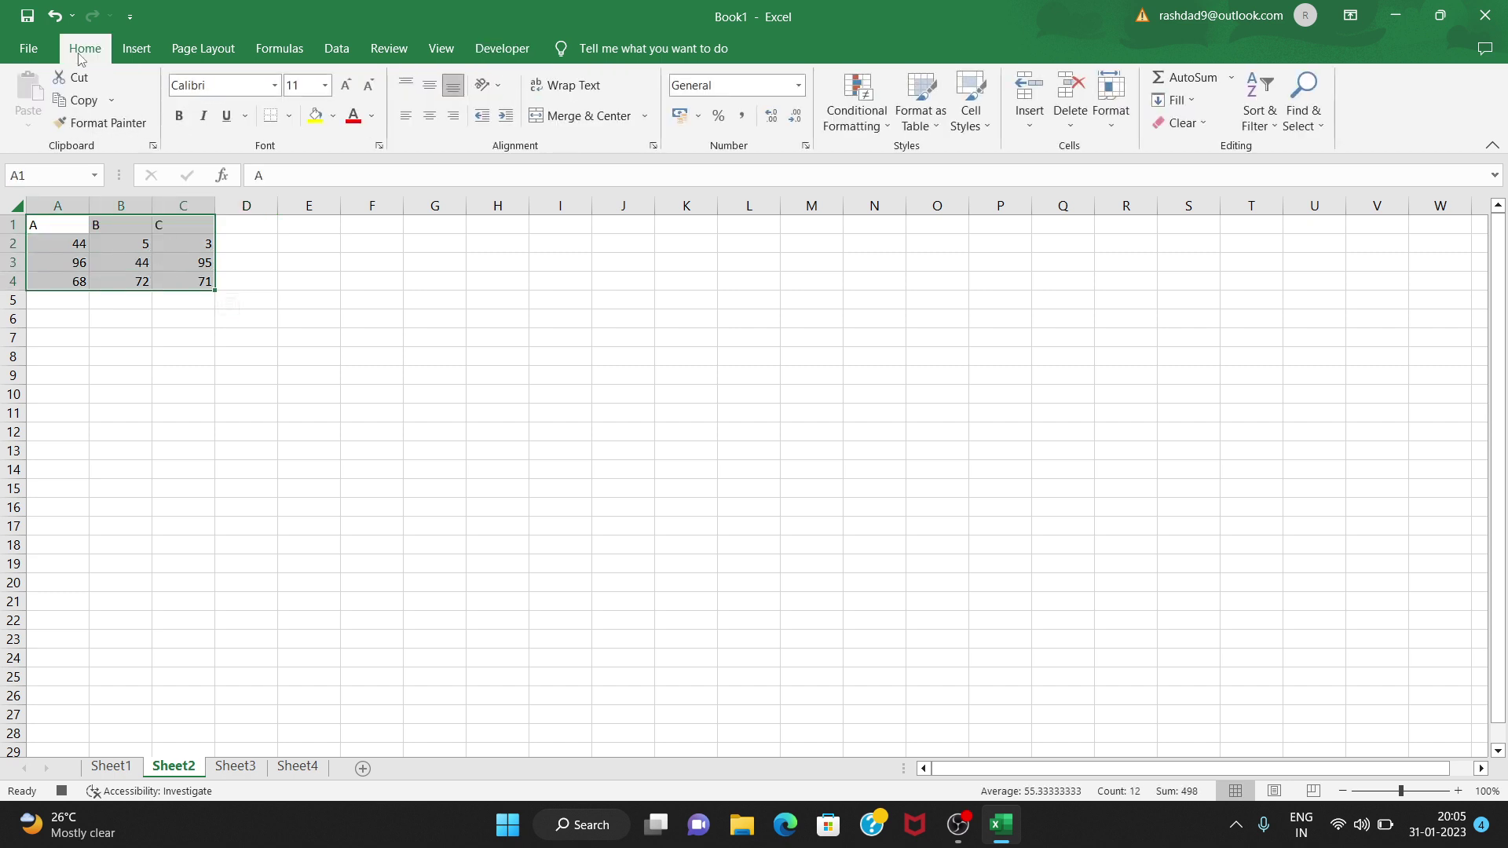
left_click(274, 85)
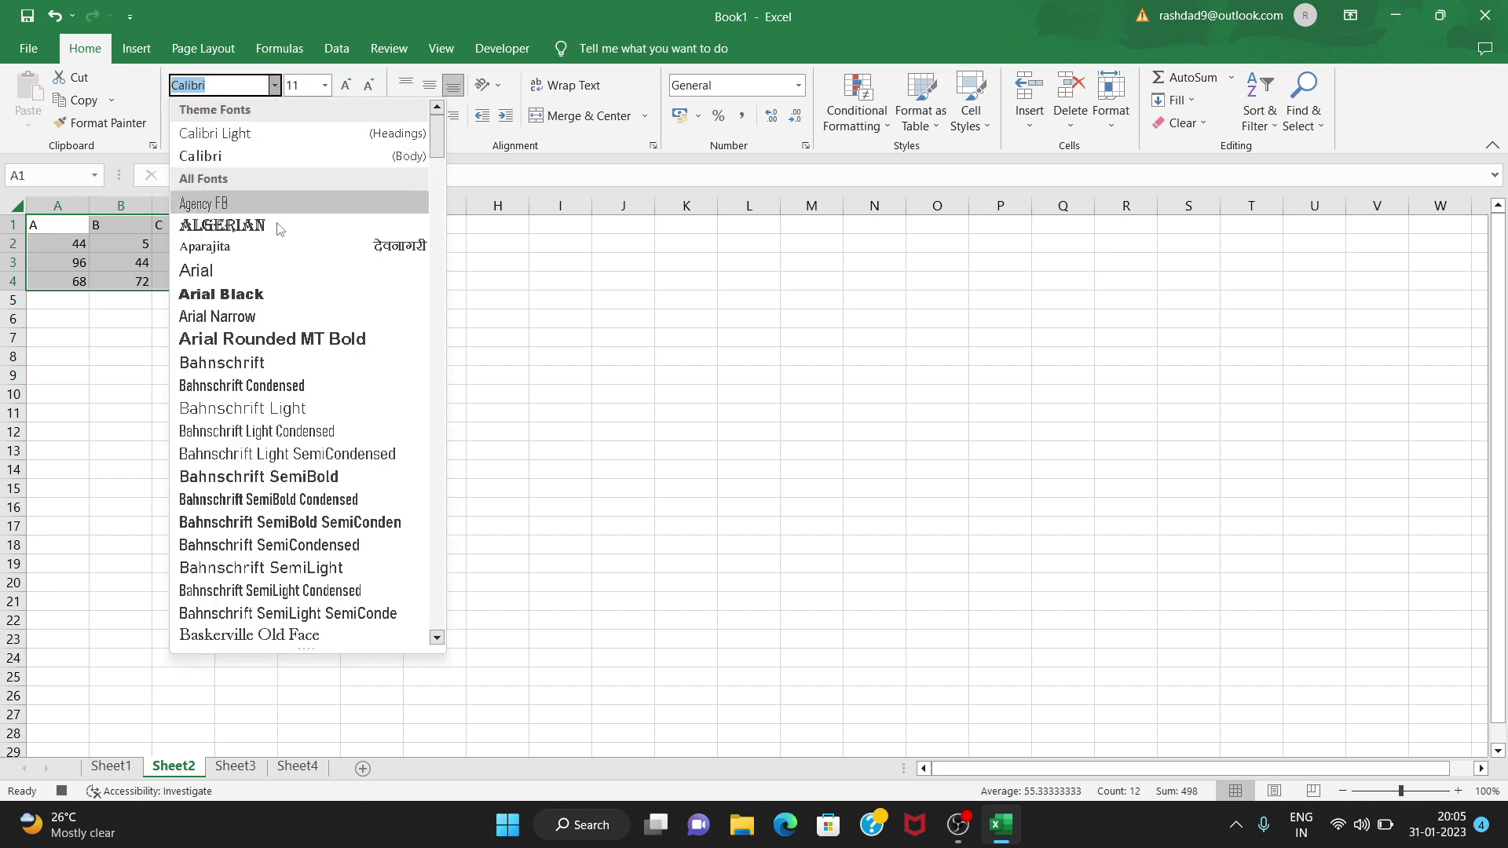
left_click(259, 407)
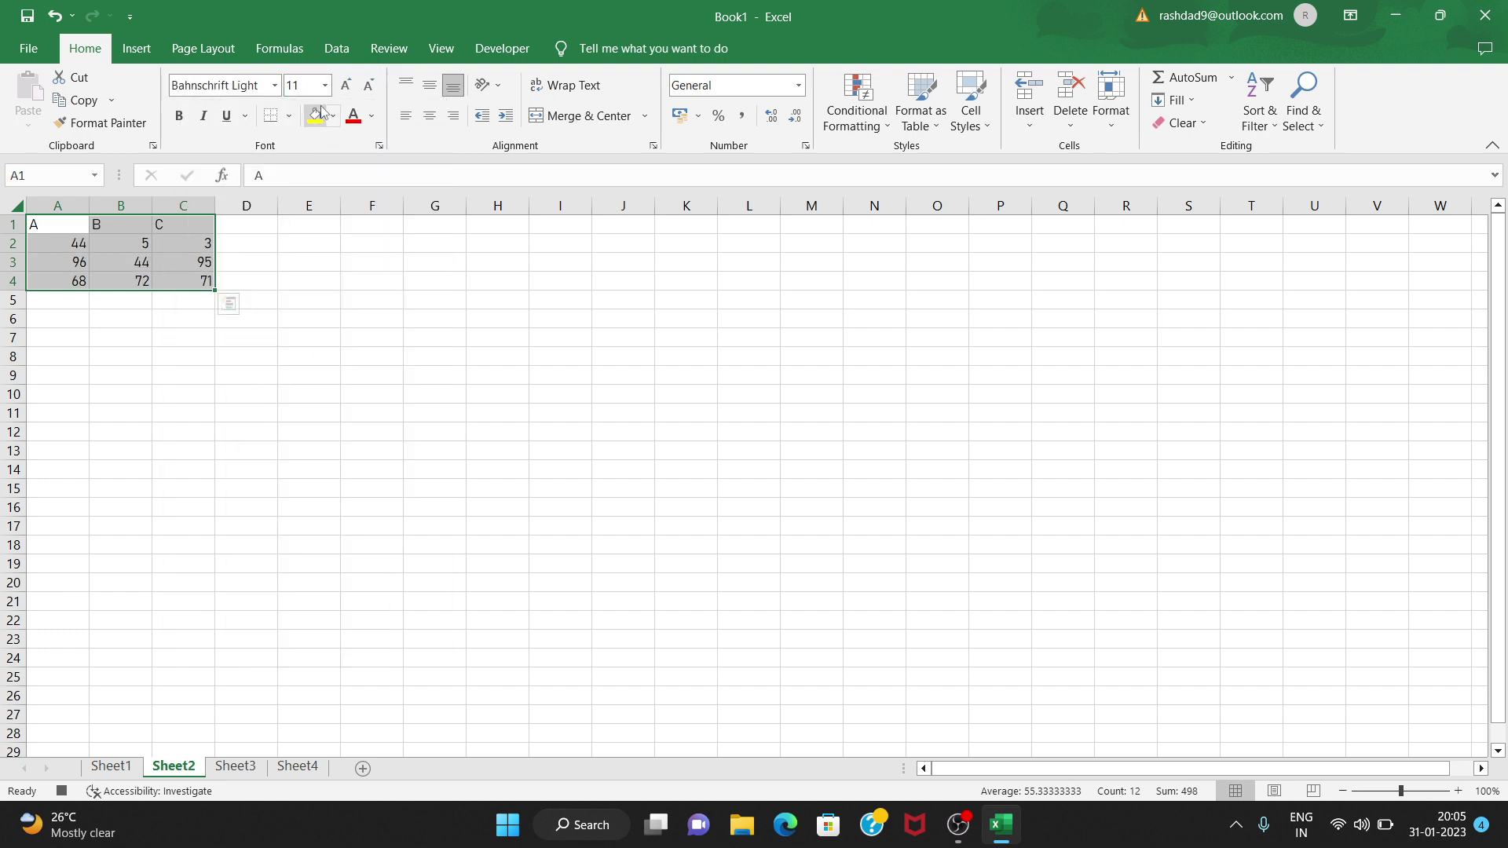
- Apply outside borders and italic formatting to the table A1:C4
left_click(289, 118)
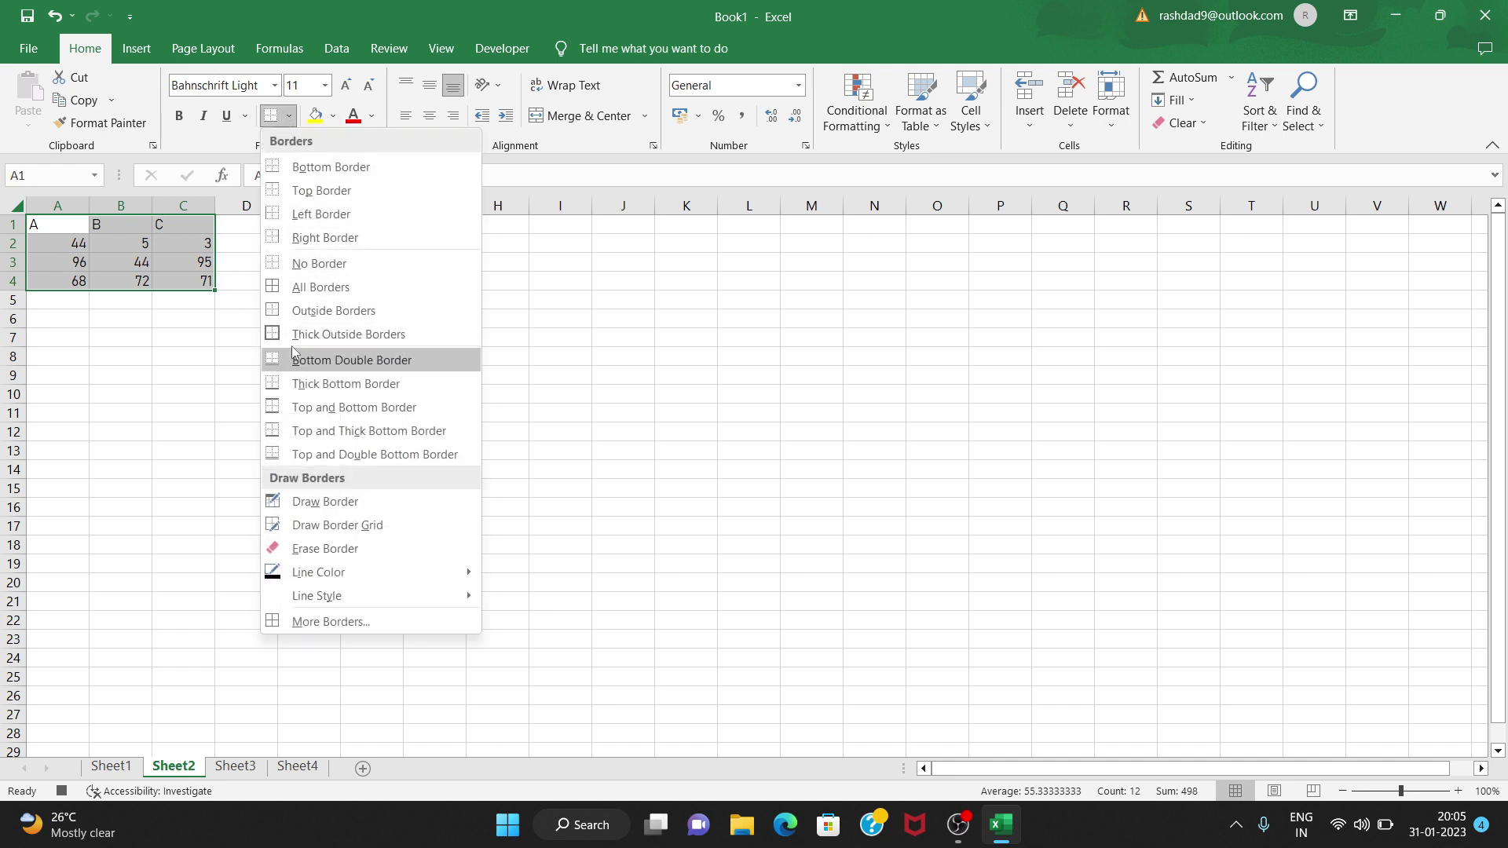
left_click(297, 311)
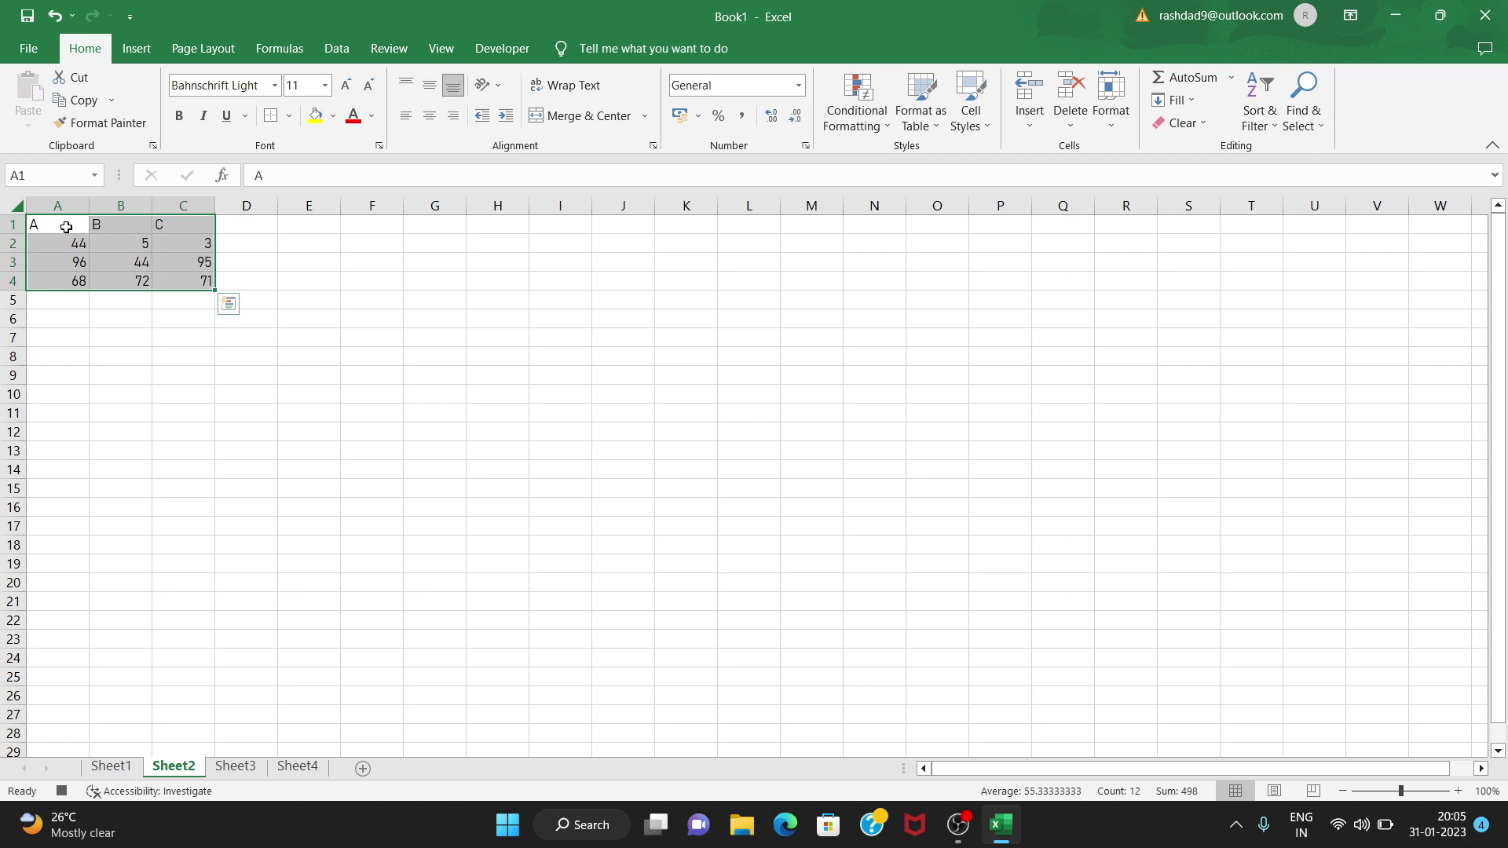
left_click(204, 120)
- Fill the header cells A1:C1 with yellow and make their text bold
left_click_drag(47, 225, 173, 225)
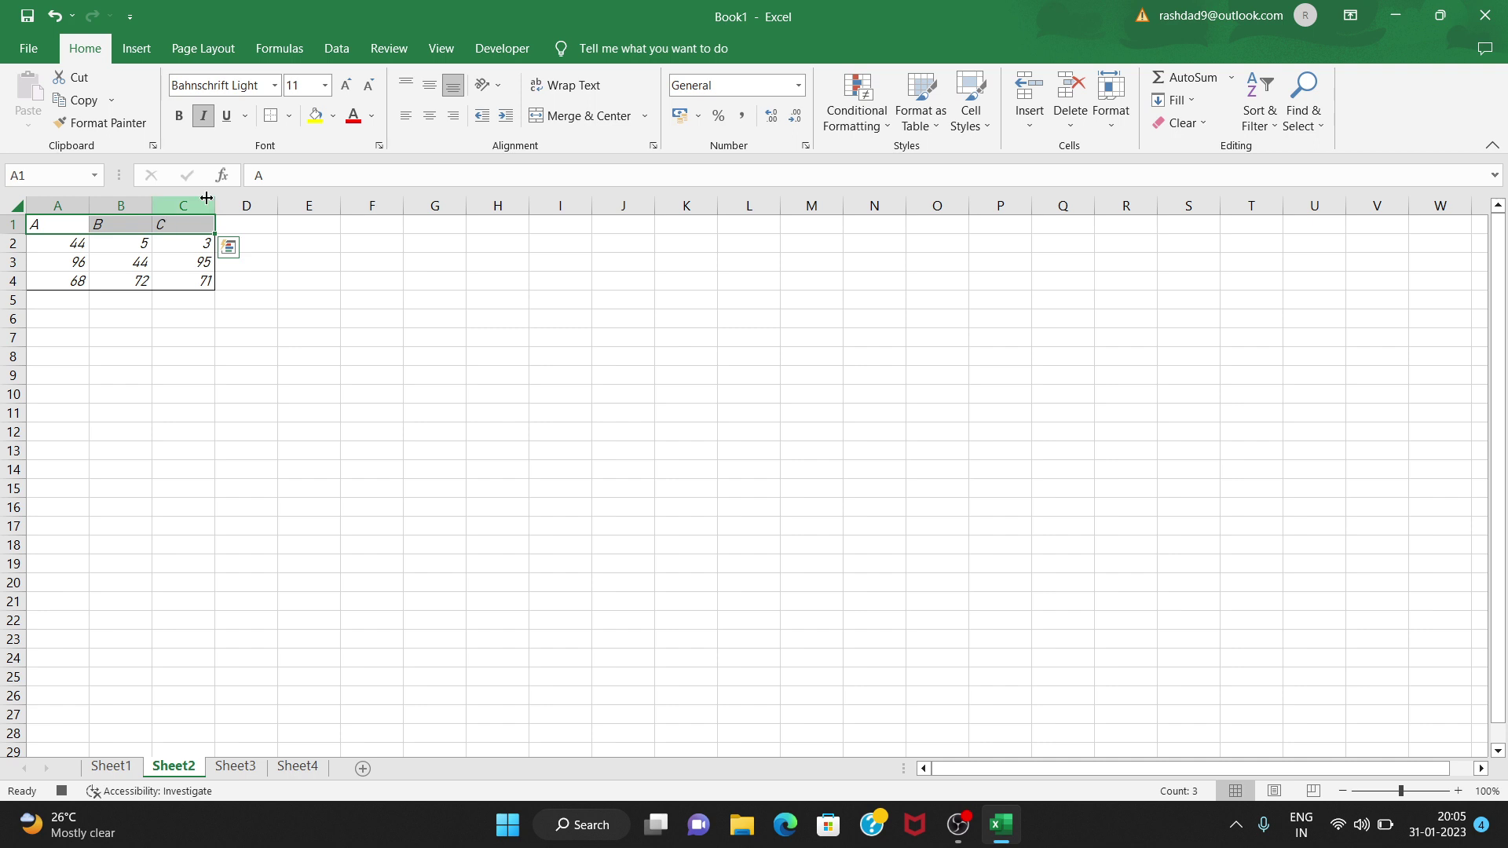
left_click(316, 118)
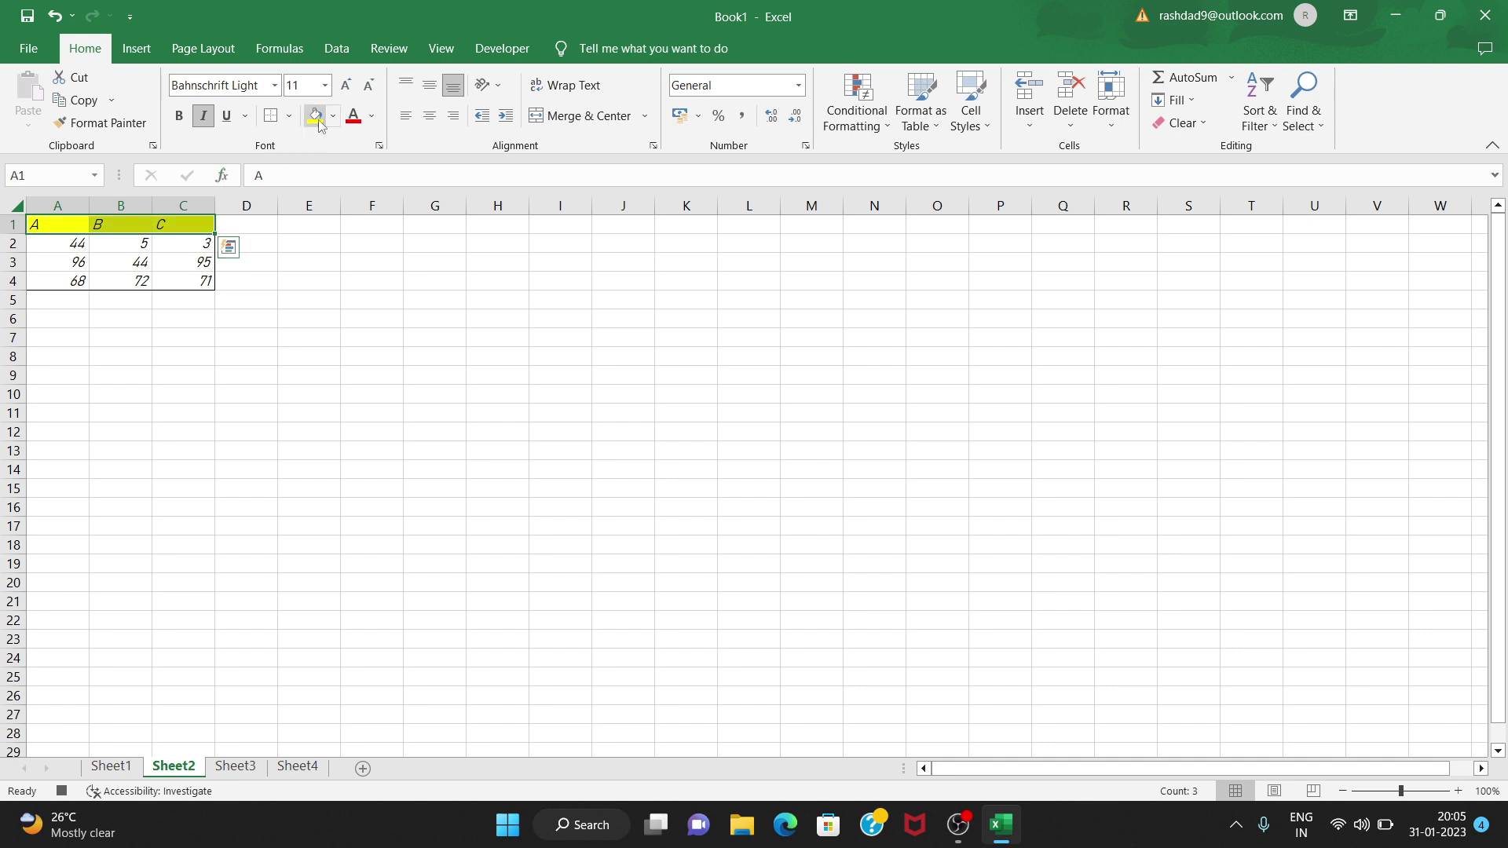
left_click(181, 119)
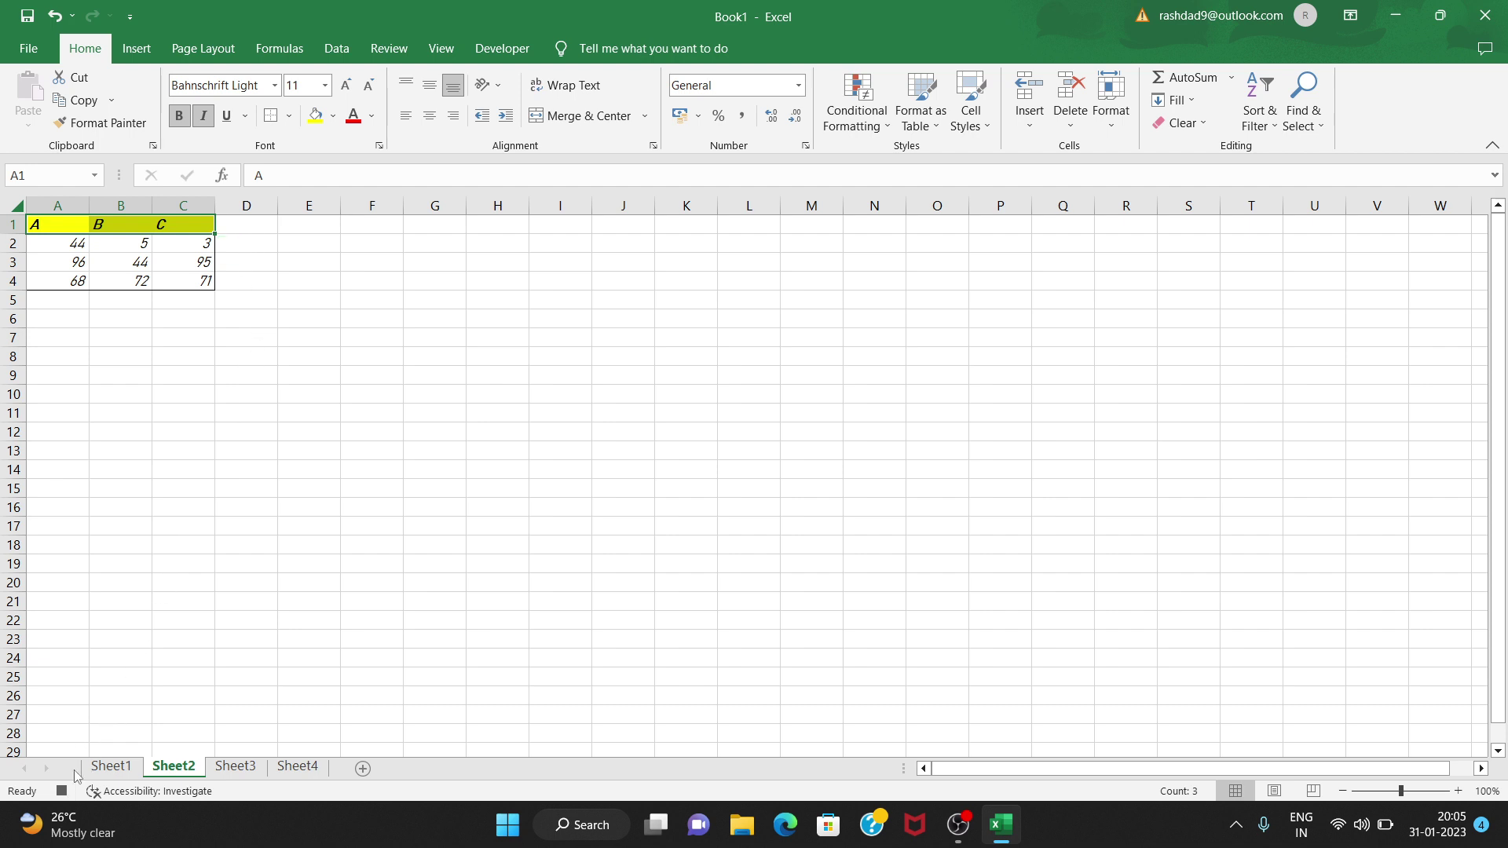
- Stop the macro recording and switch to Sheet3
left_click(501, 44)
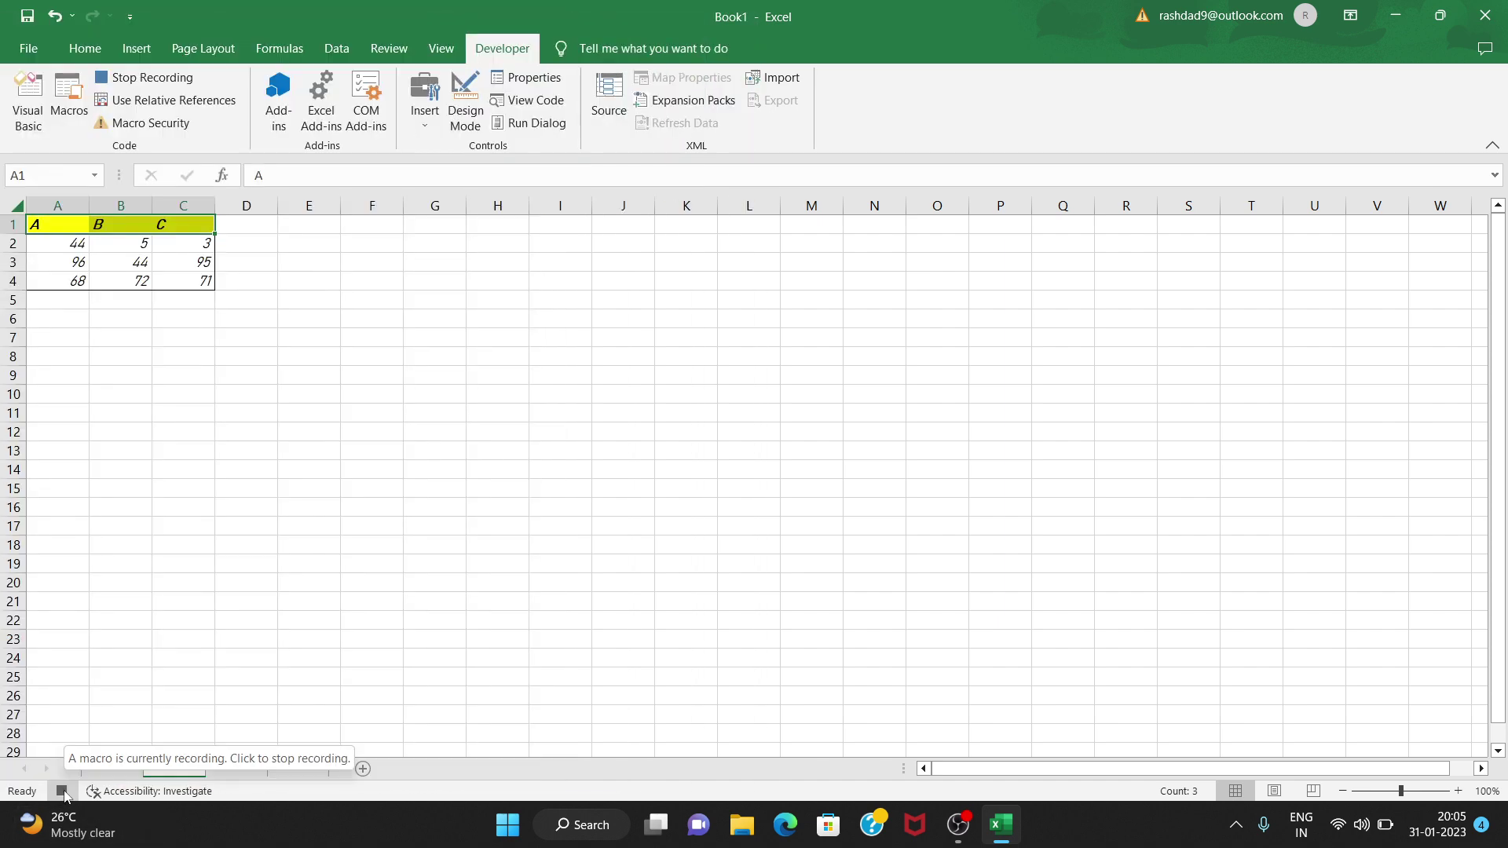
left_click(62, 790)
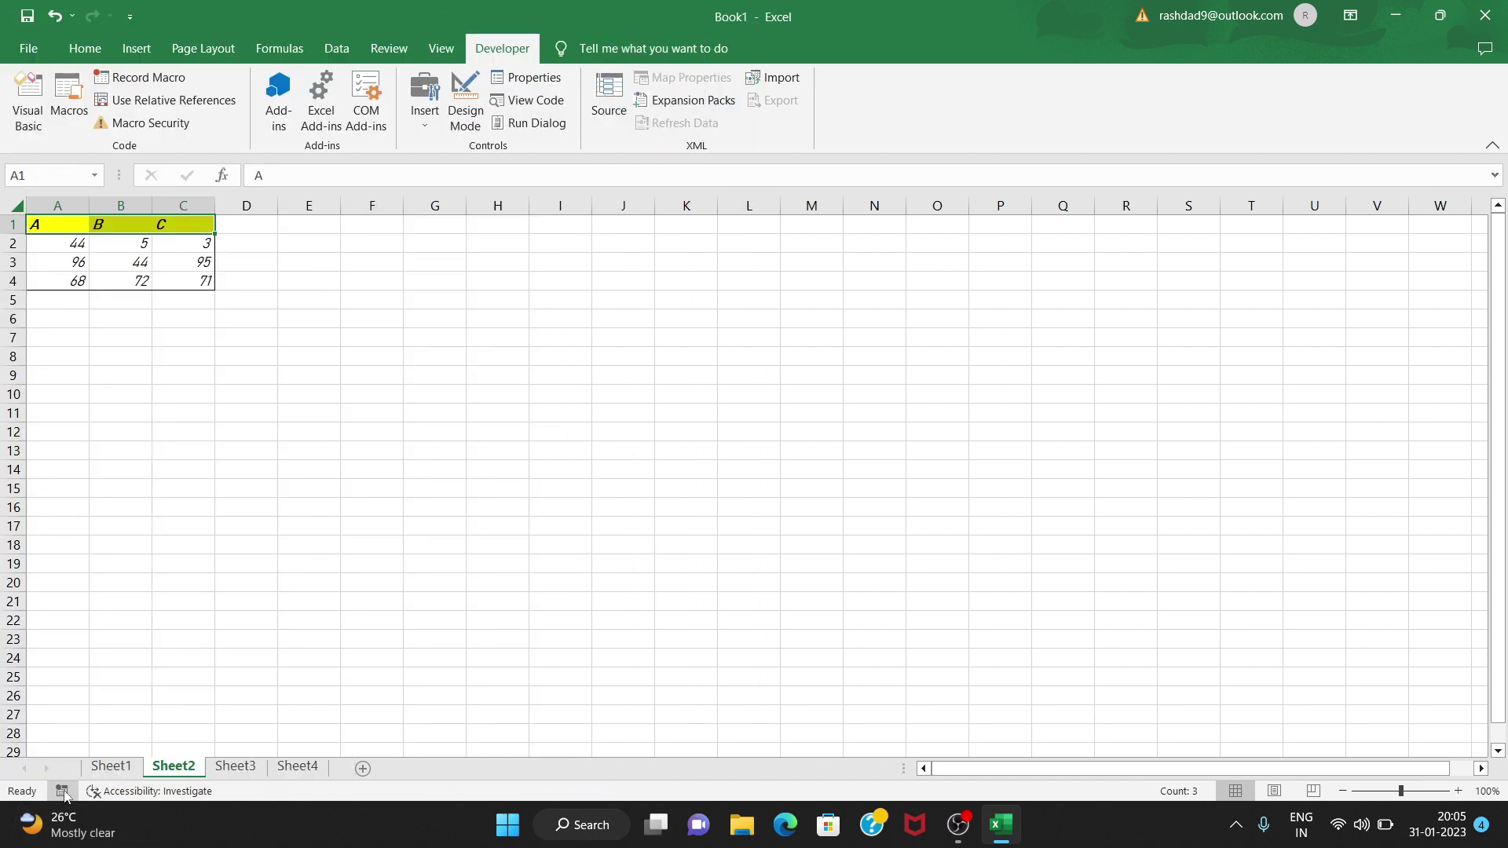
left_click(180, 542)
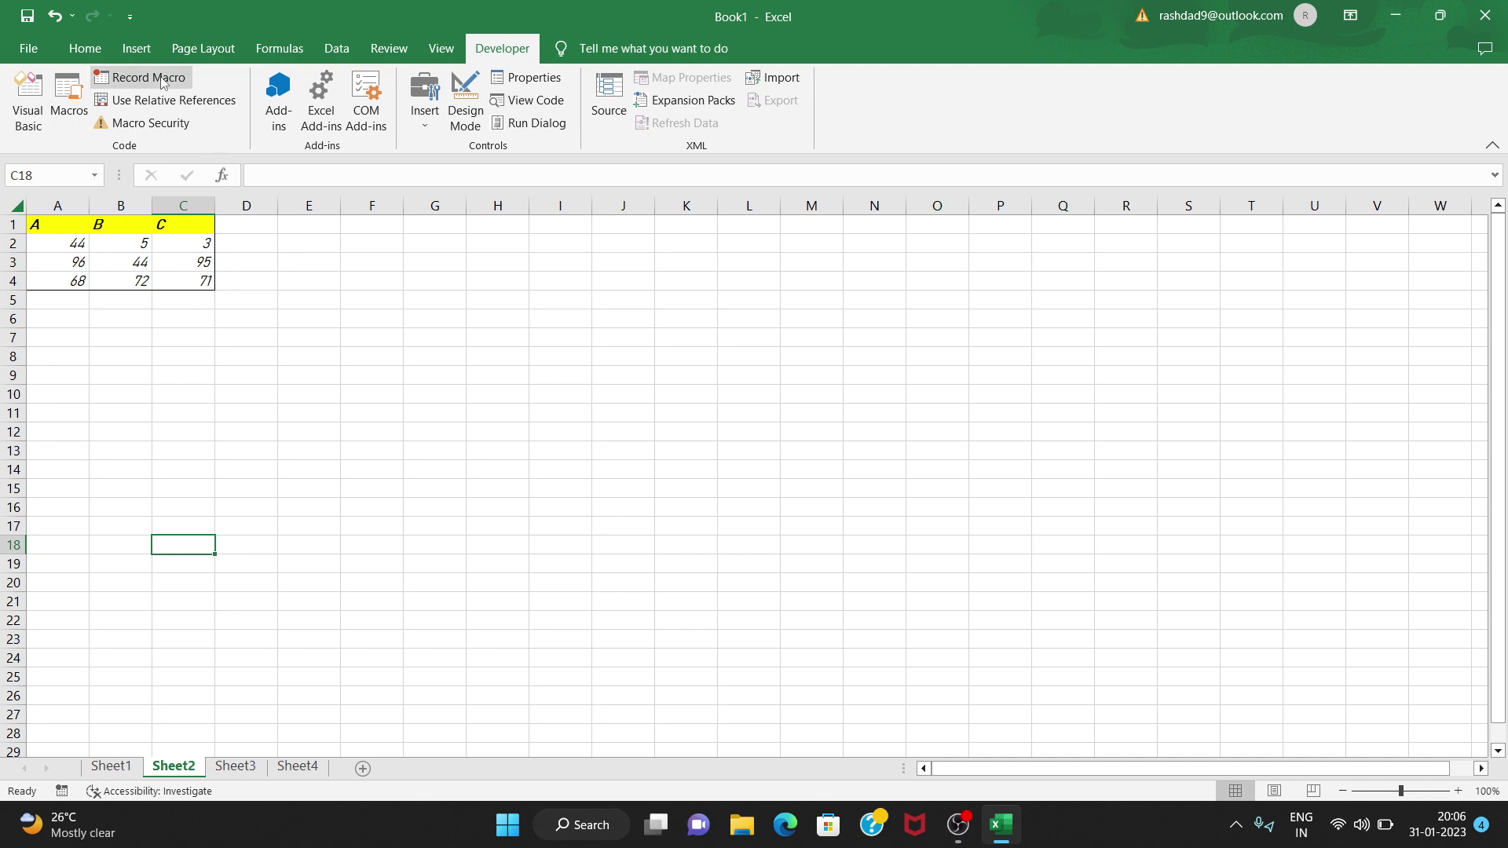
left_click(227, 769)
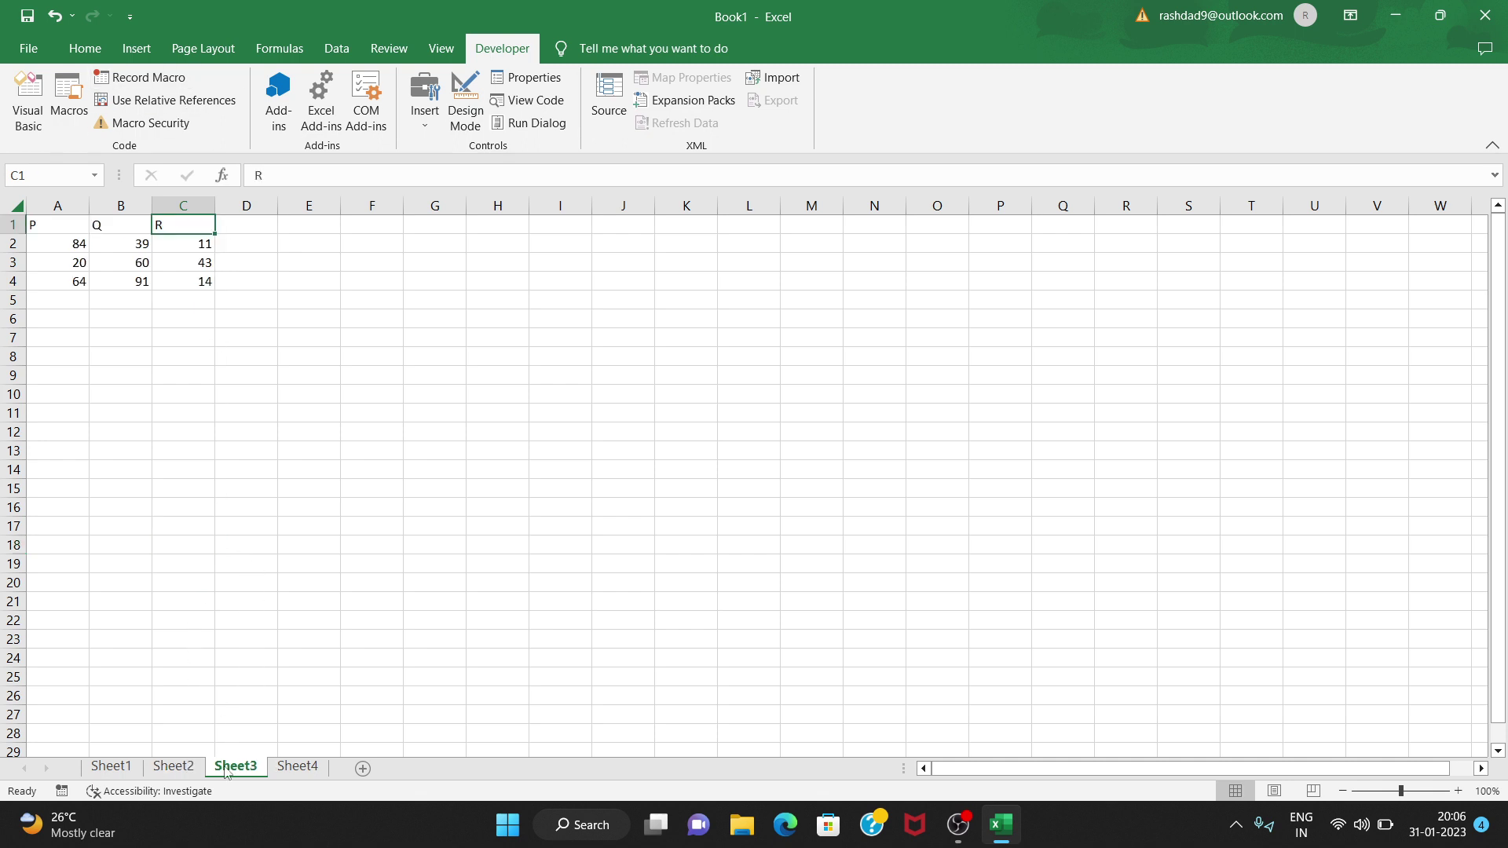
- Run Macro1 on Sheet3 with cell A1 selected and compare the table with the one on Sheet2
left_click(35, 224)
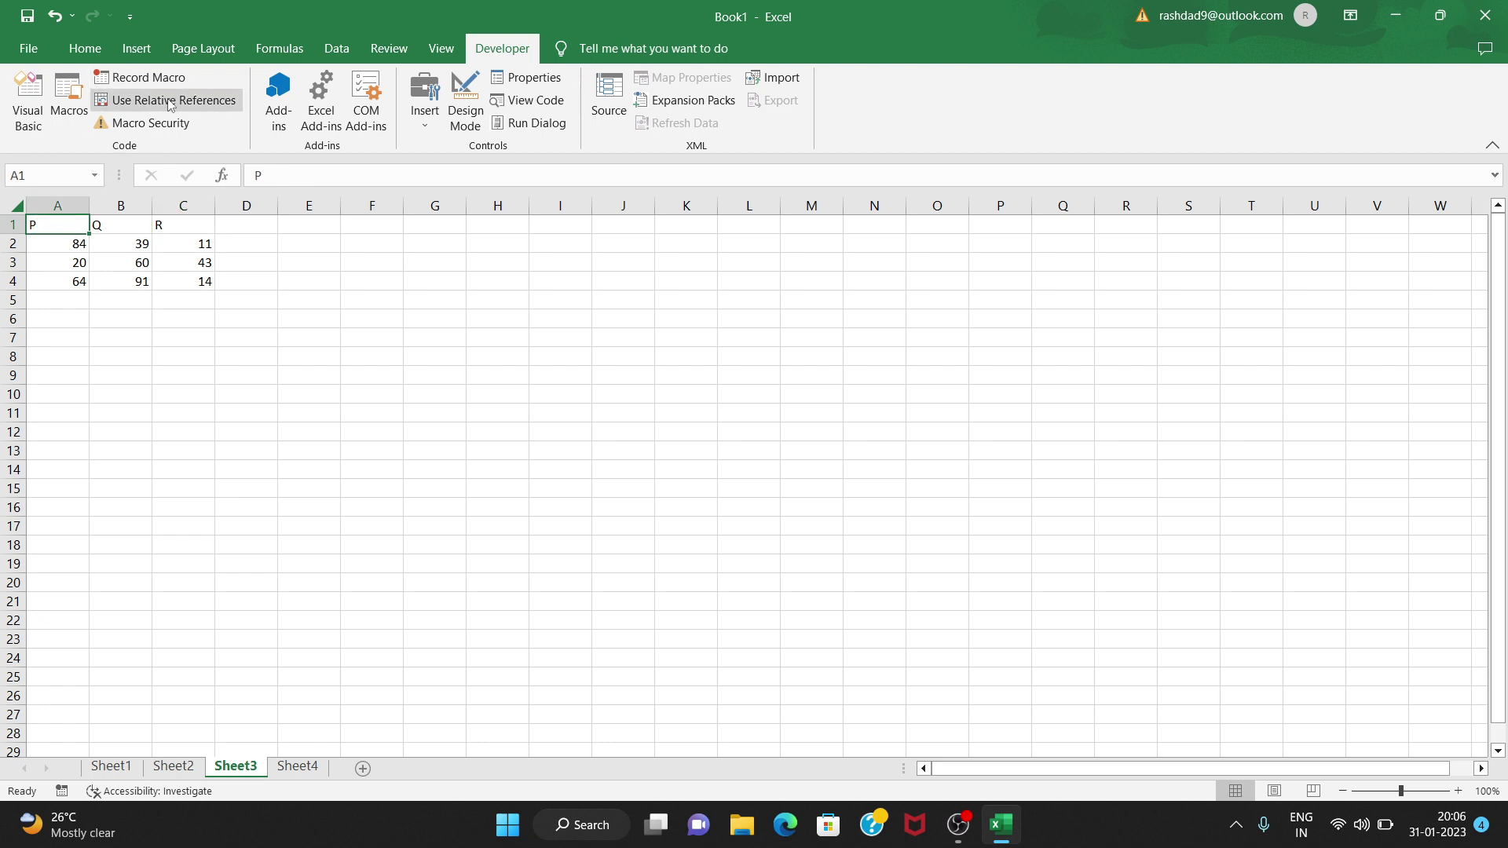
left_click(68, 98)
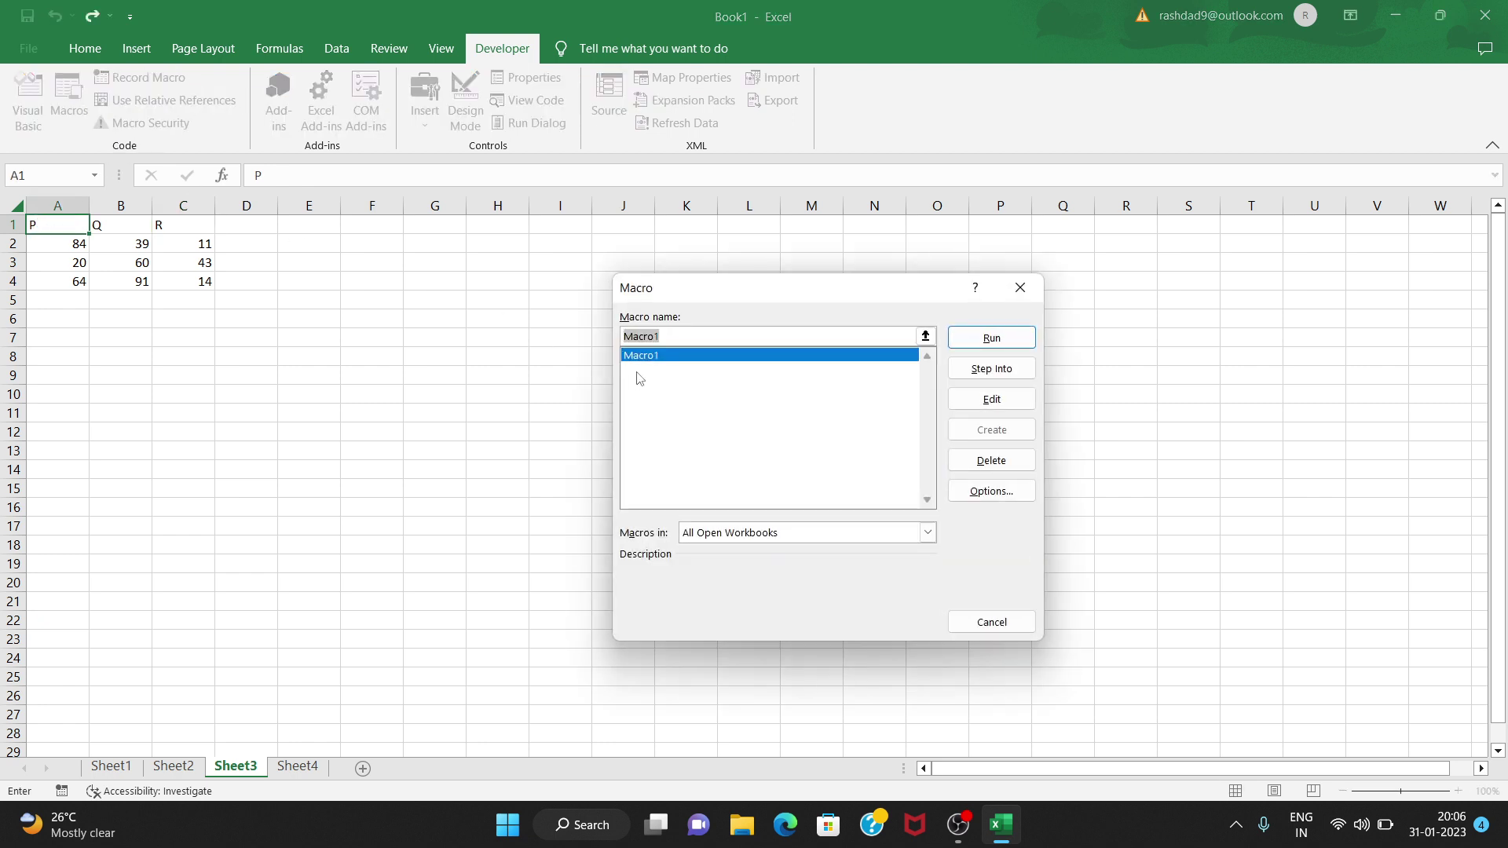
left_click(991, 339)
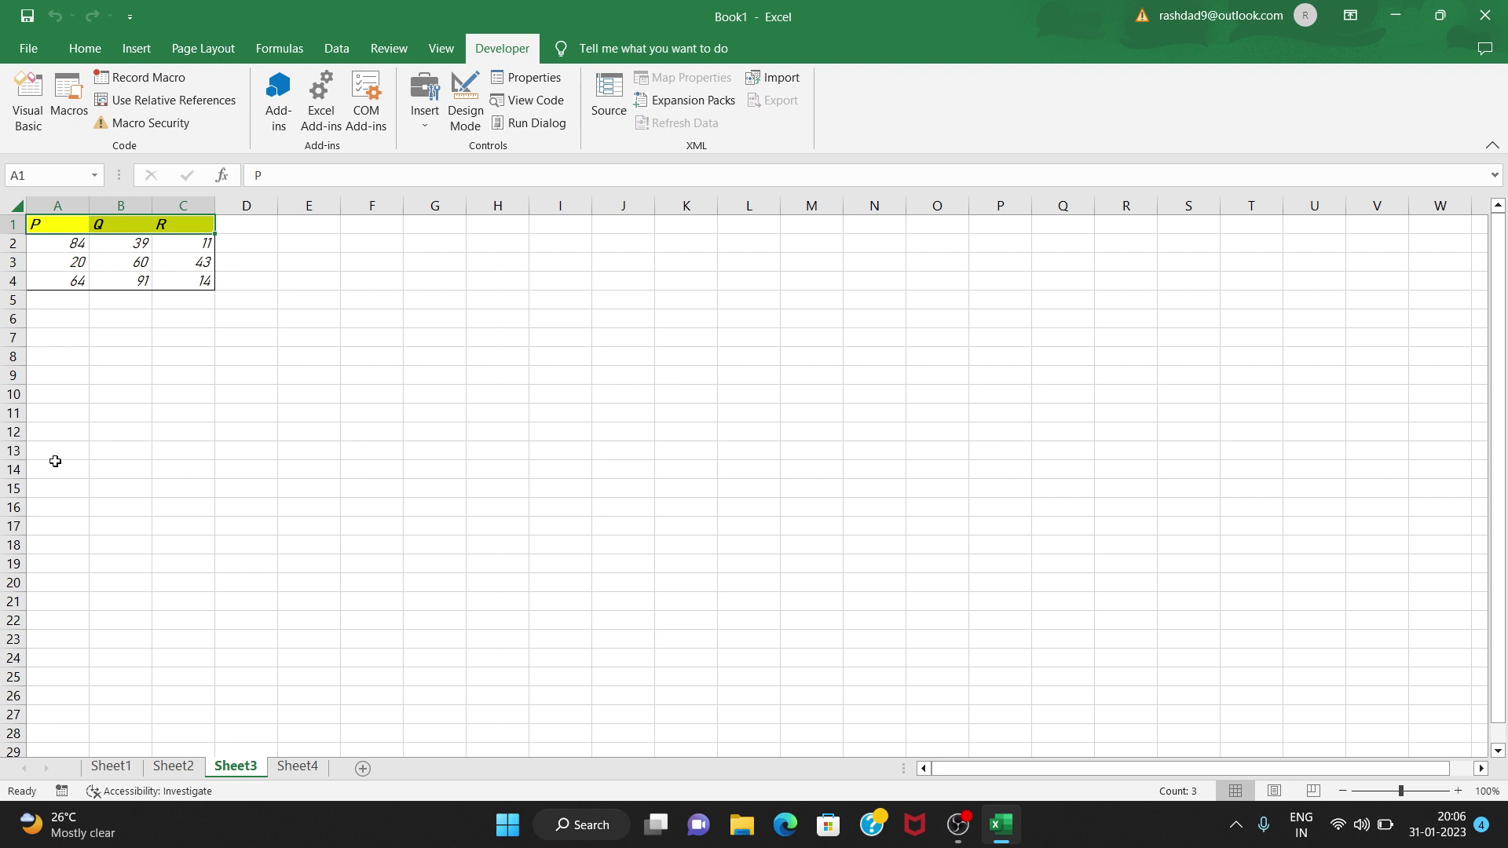
left_click(84, 340)
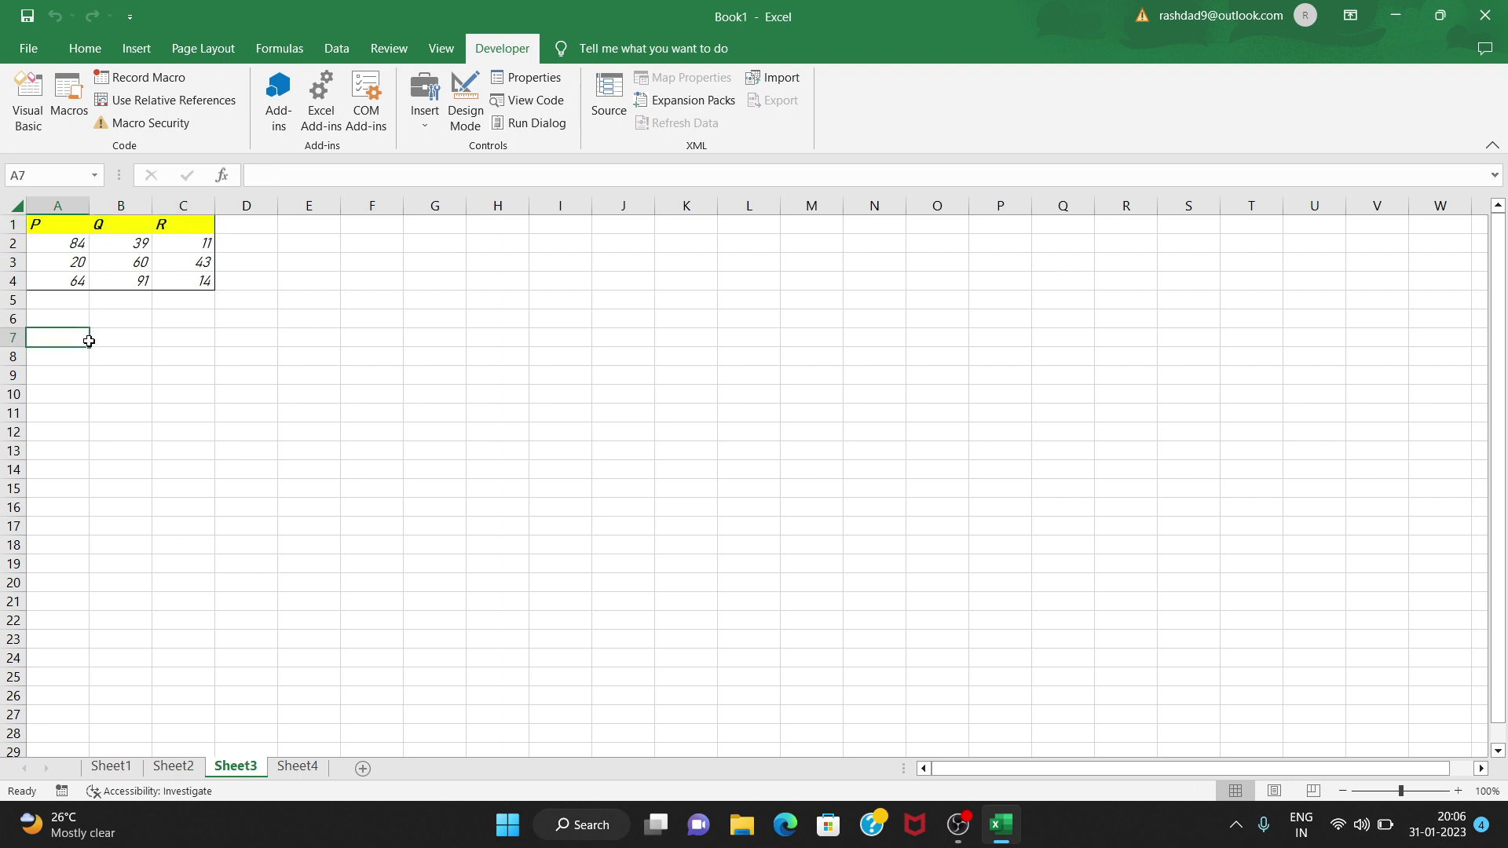
left_click(189, 769)
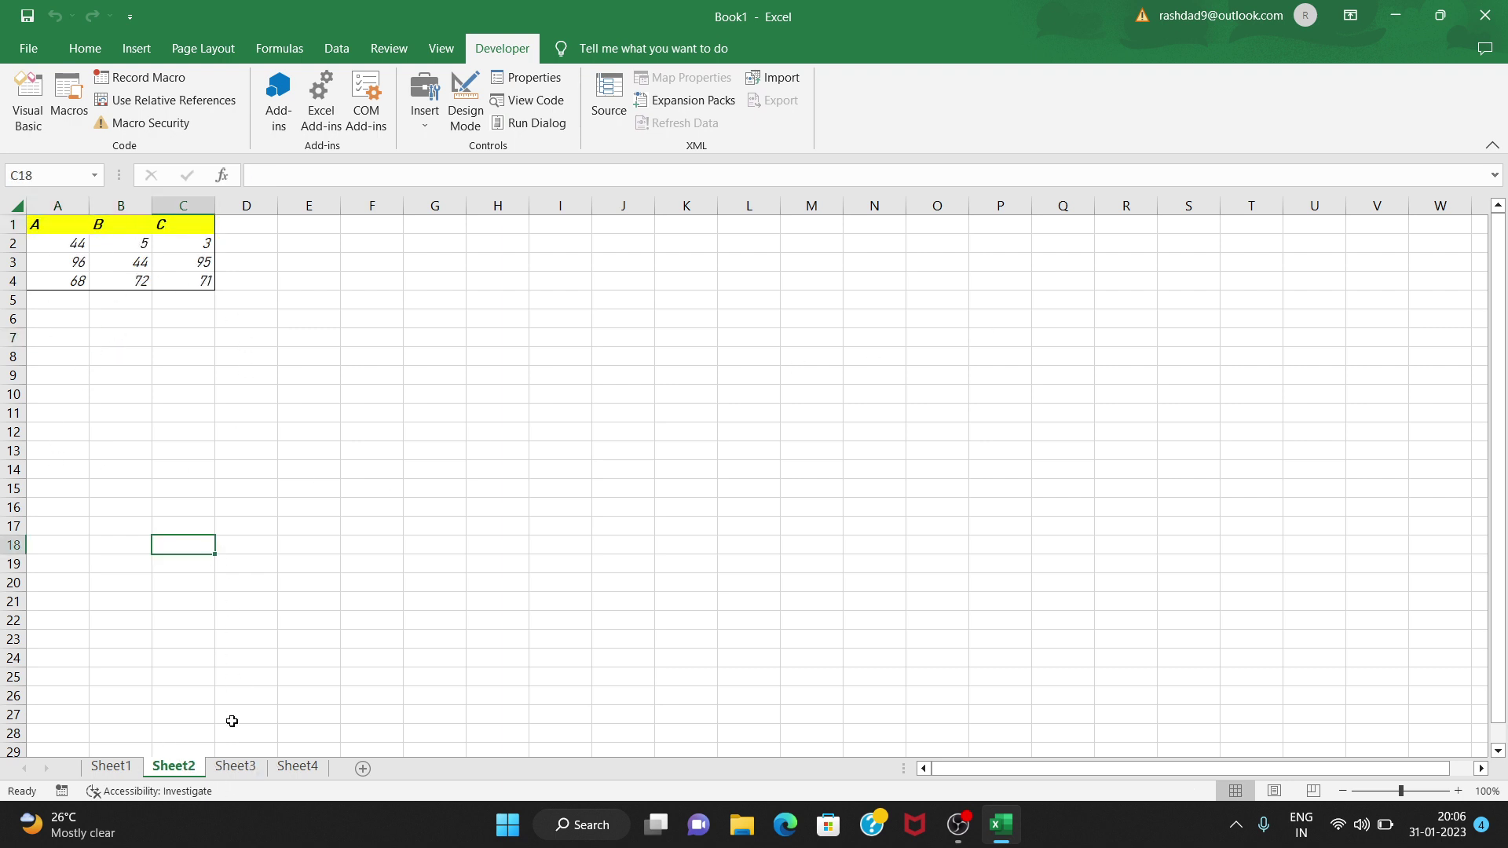
left_click(236, 765)
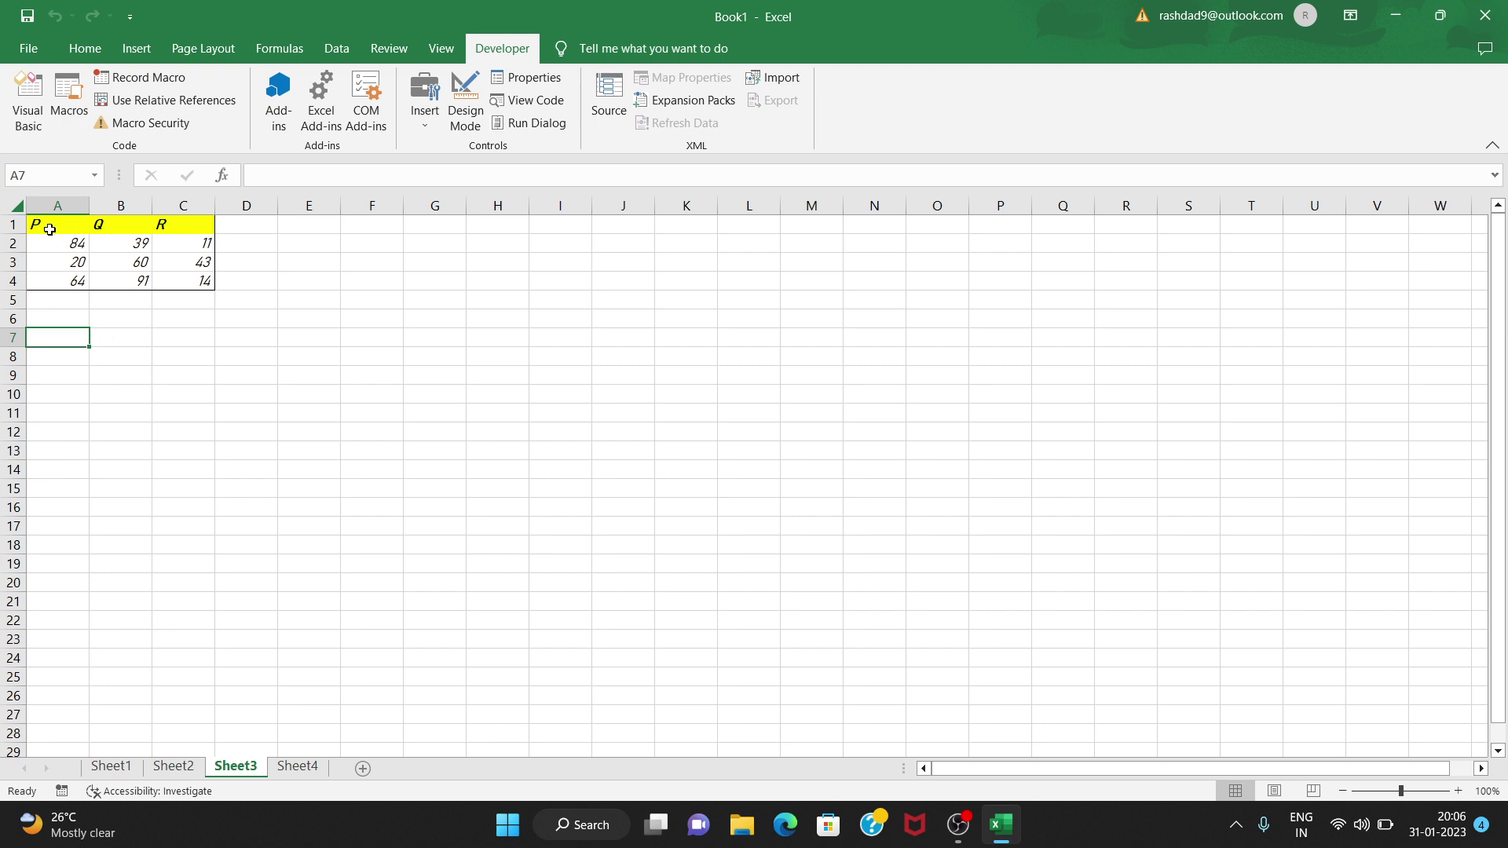
- Run Macro1 on Sheet4 with cell A1 selected and check where the formatting lands relative to the table in D1:F4
left_click(290, 766)
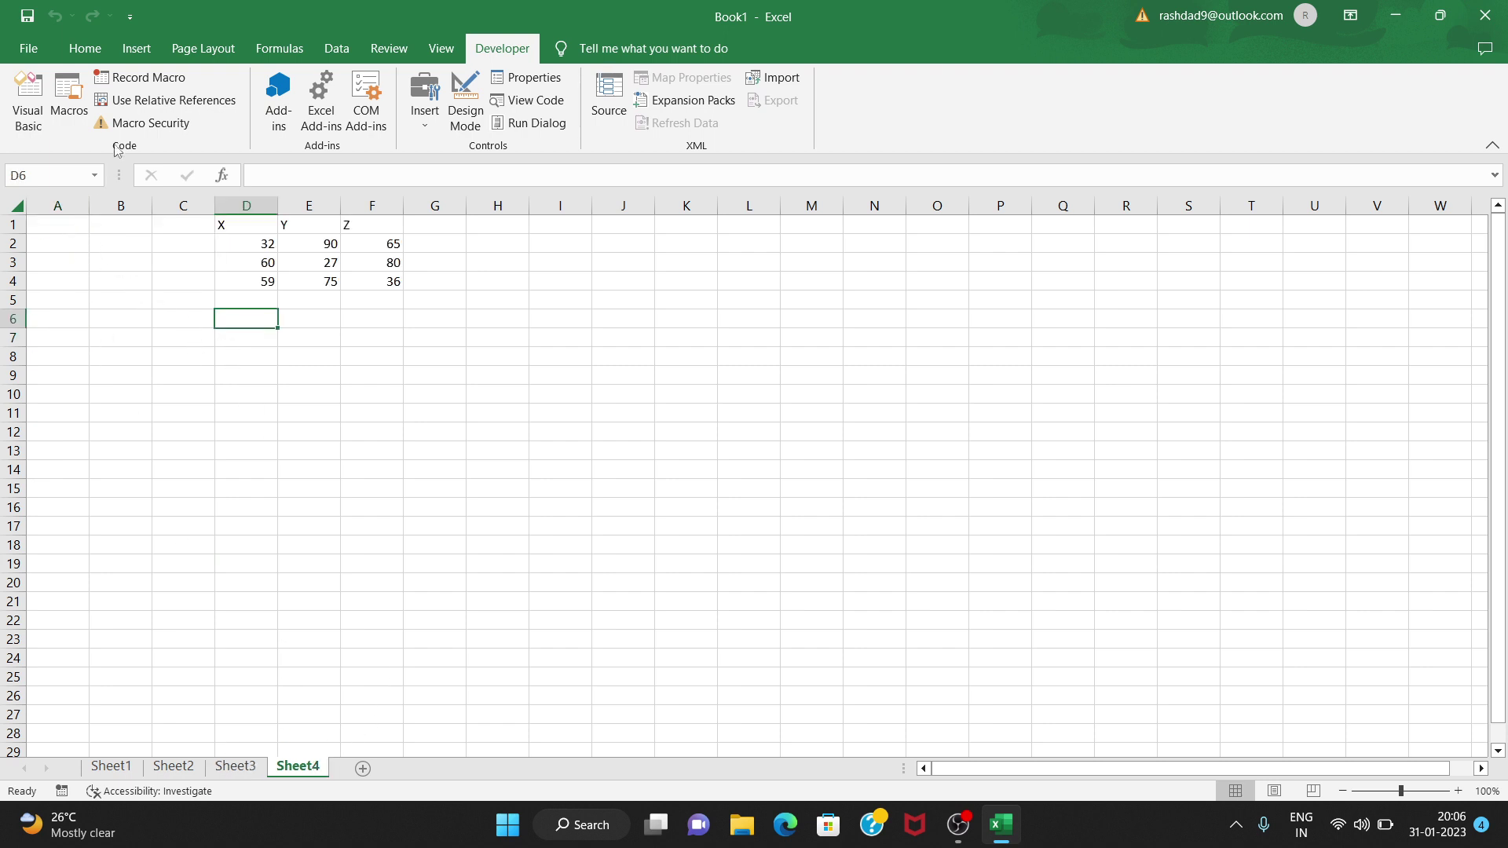
left_click(74, 225)
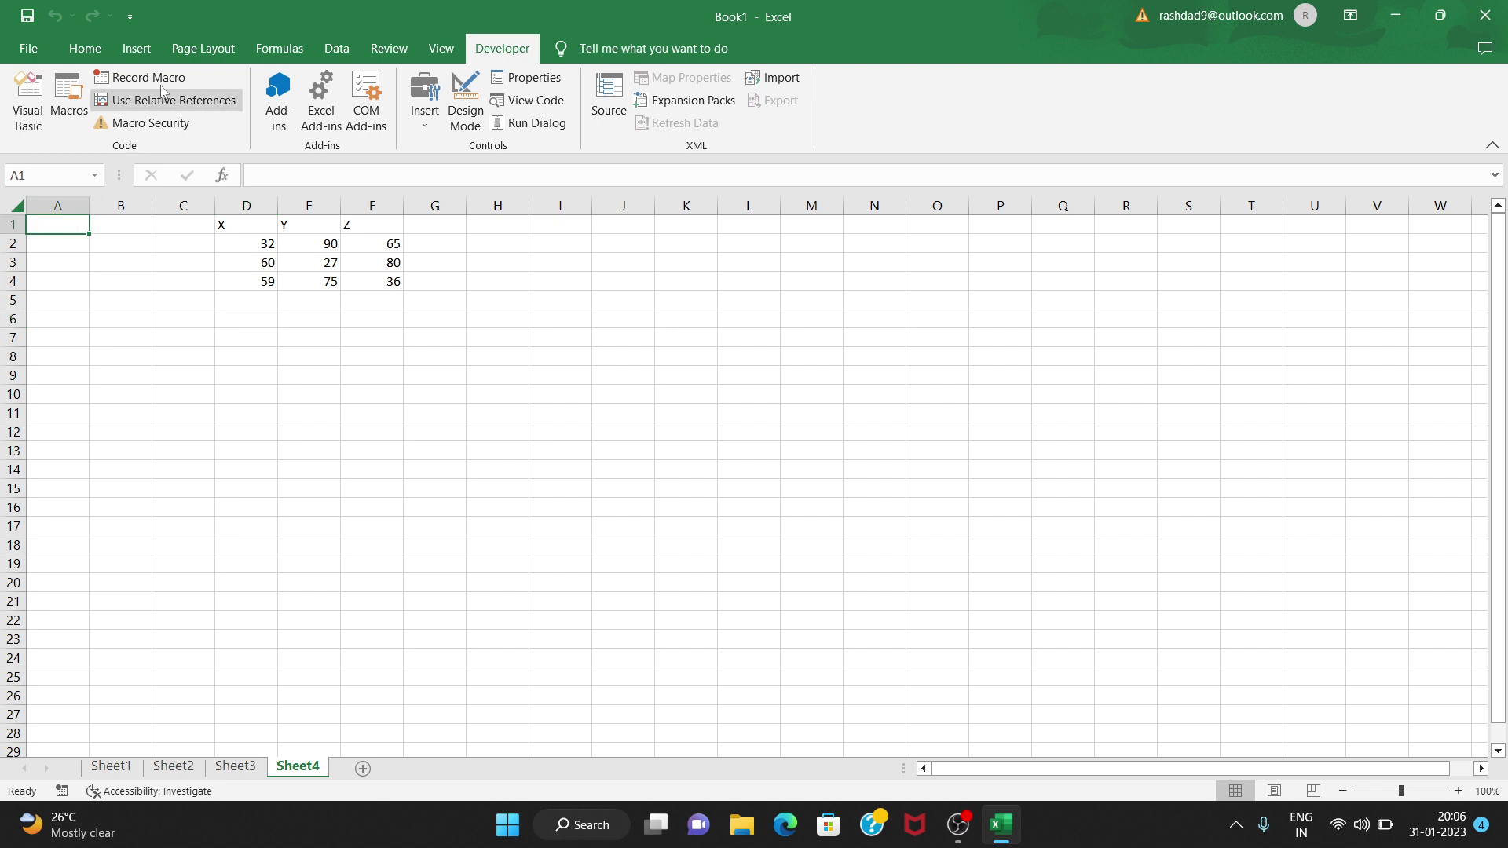
left_click(69, 101)
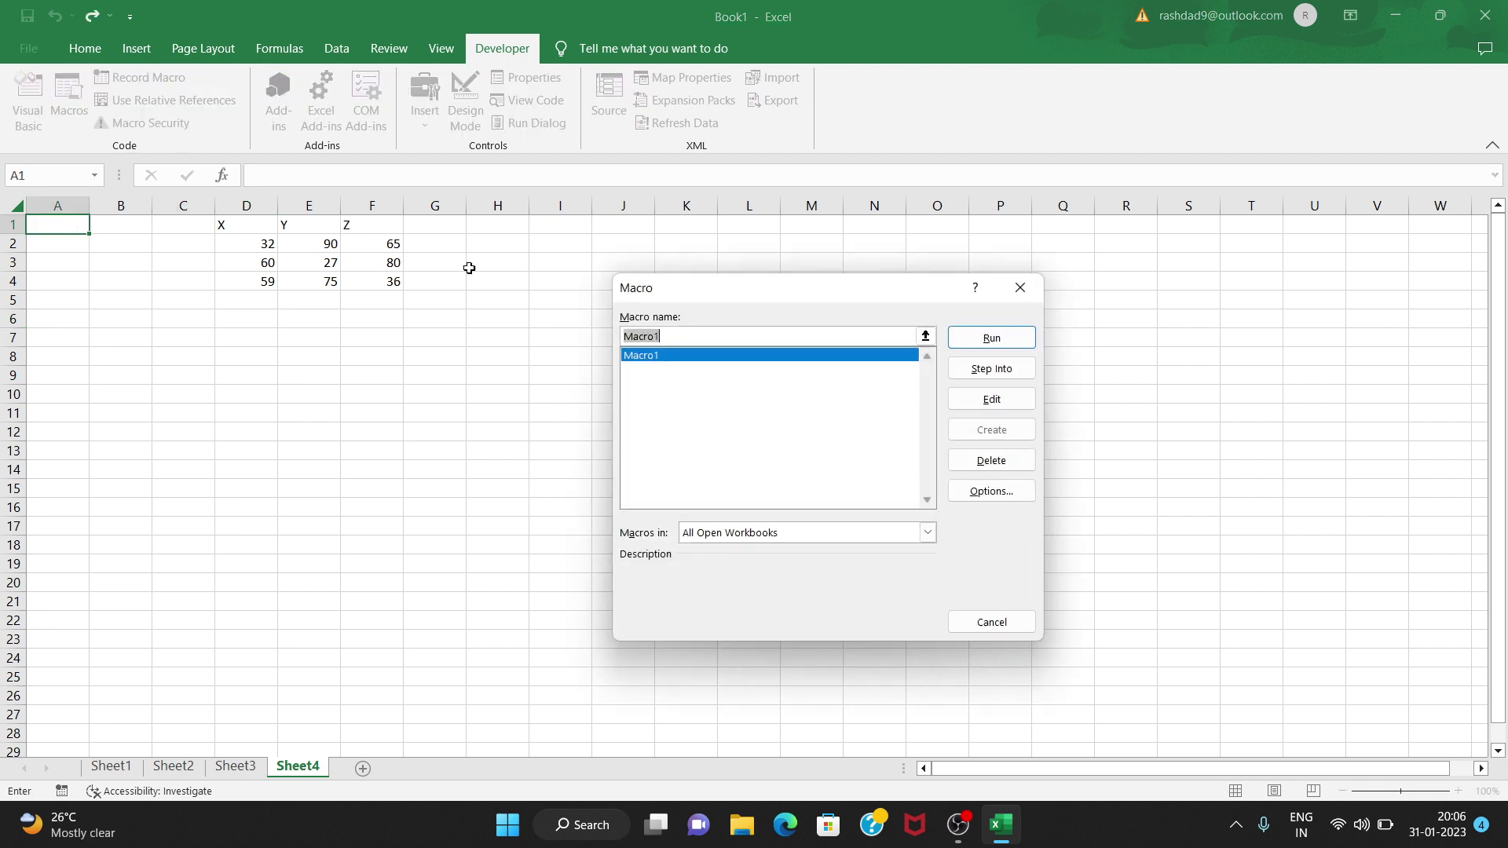
left_click(988, 343)
left_click(287, 357)
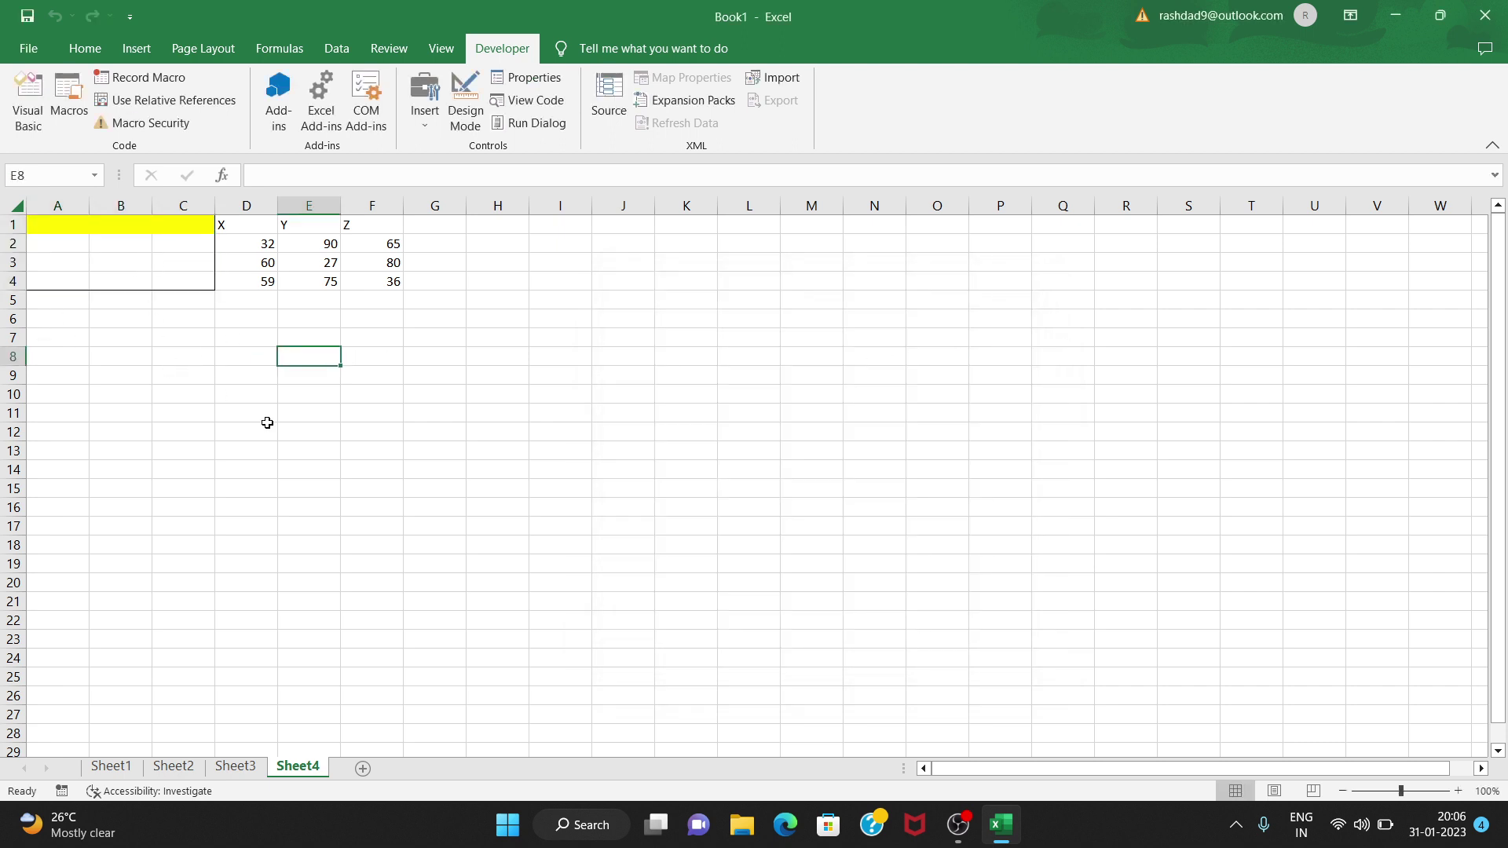
left_click(245, 229)
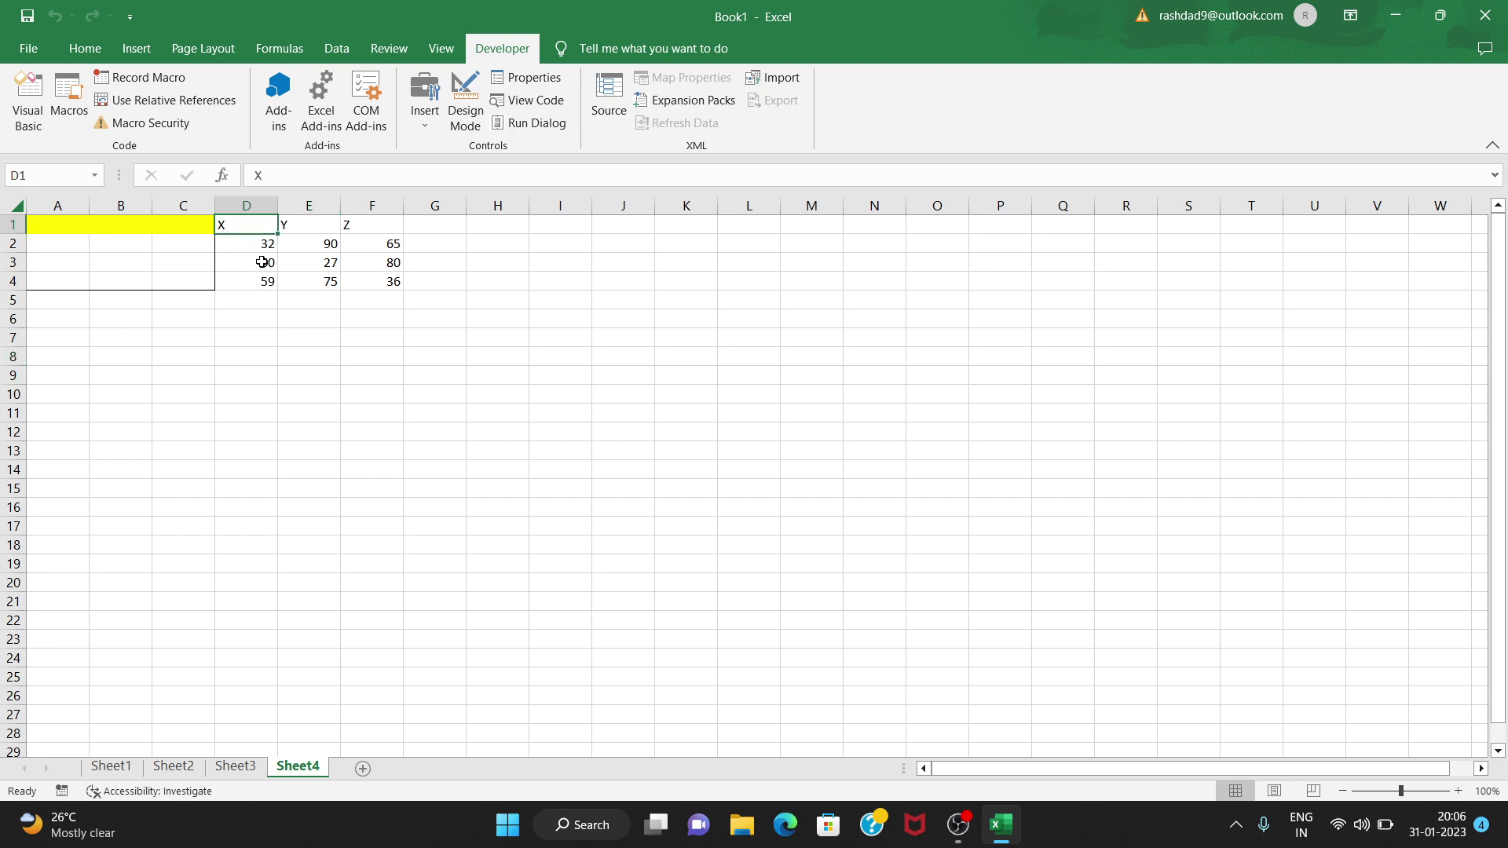
left_click(65, 231)
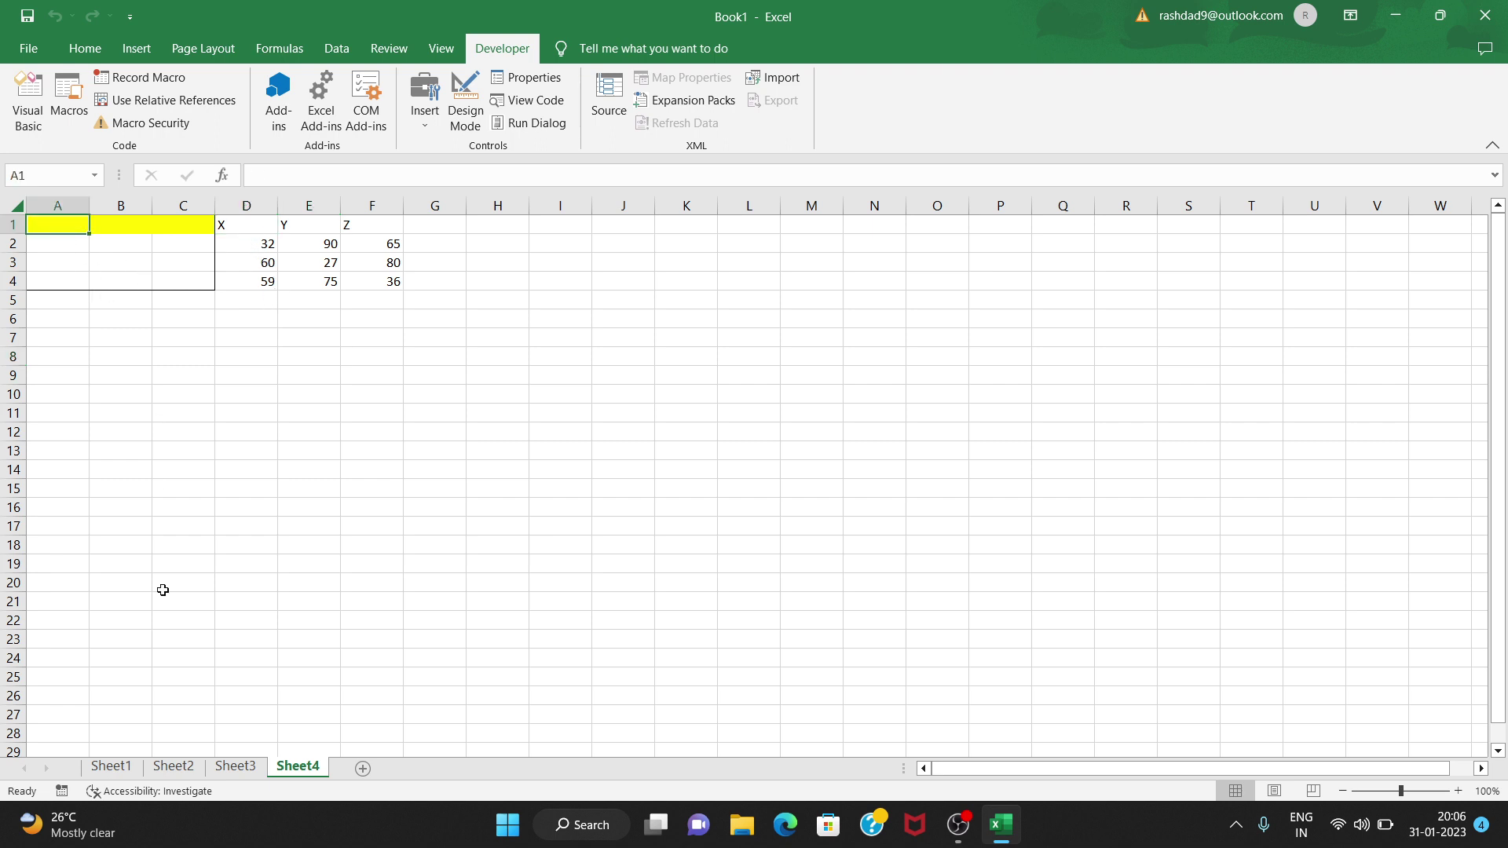
- Examine the first and last cells of the formatted table A1:C4 on Sheet2
left_click(111, 767)
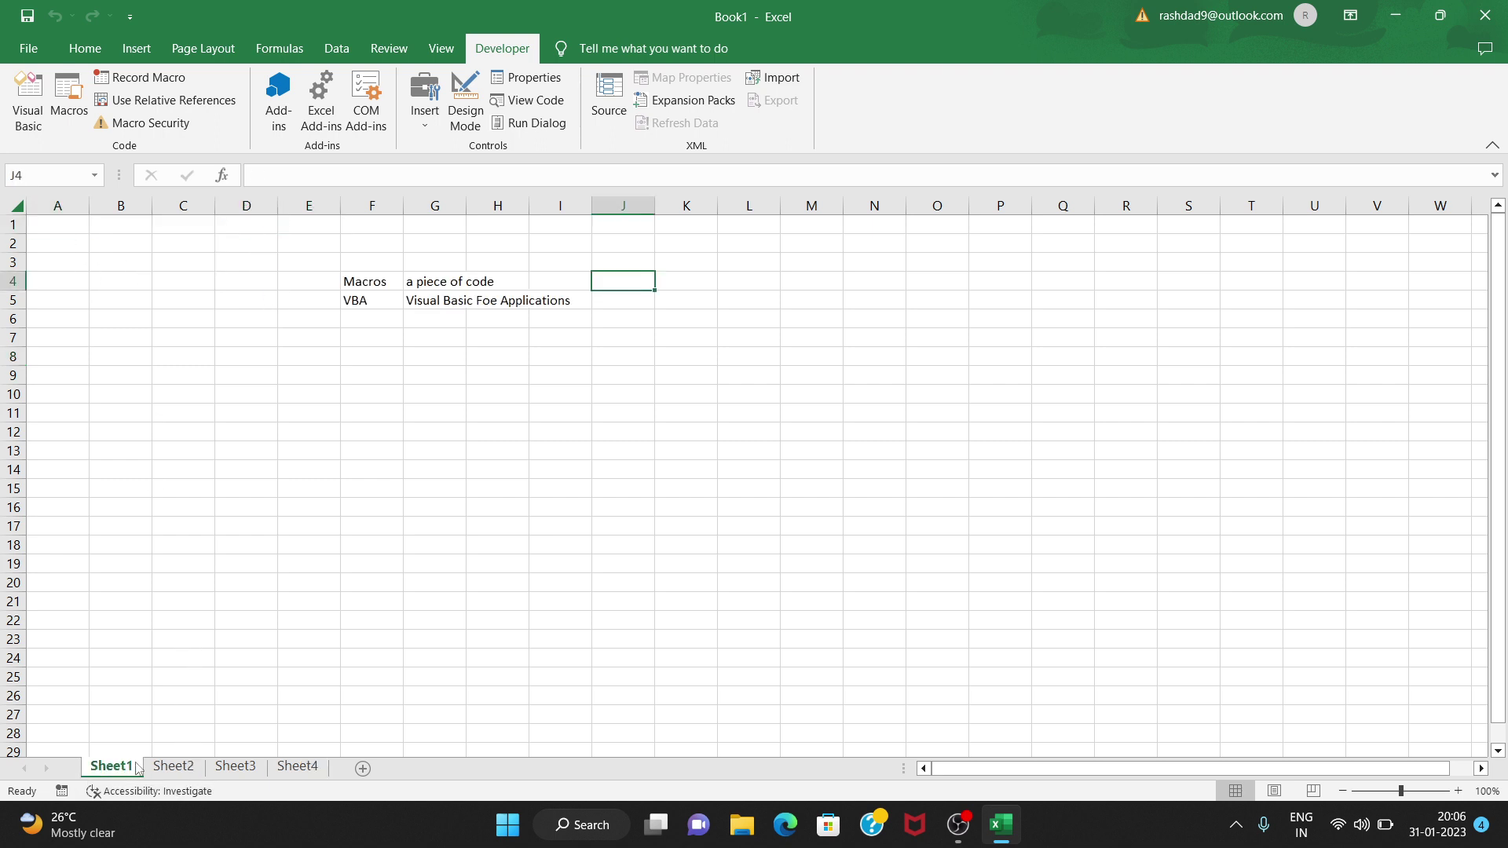
left_click(161, 767)
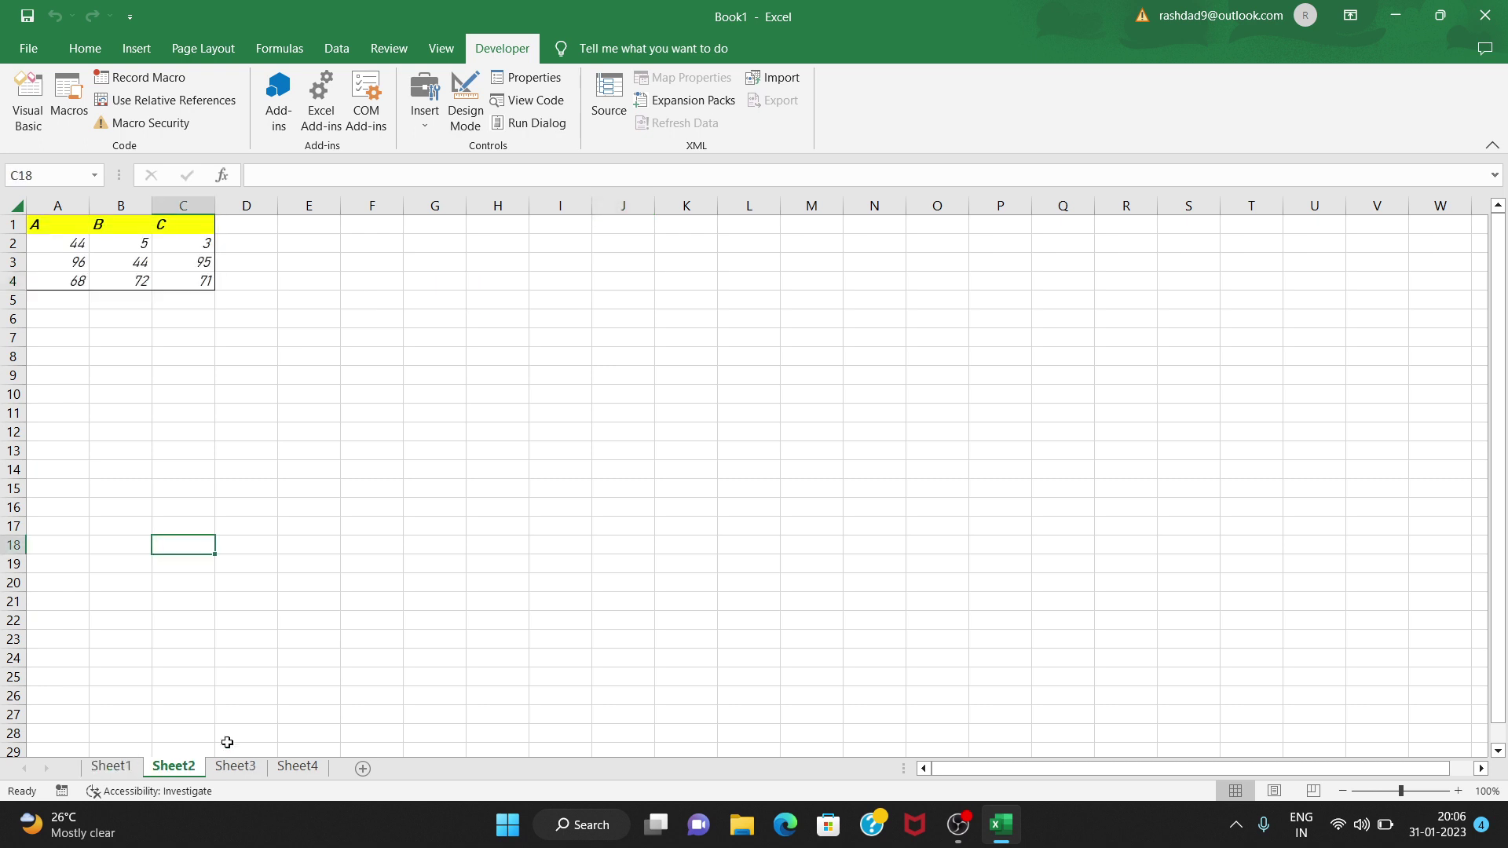
left_click(61, 226)
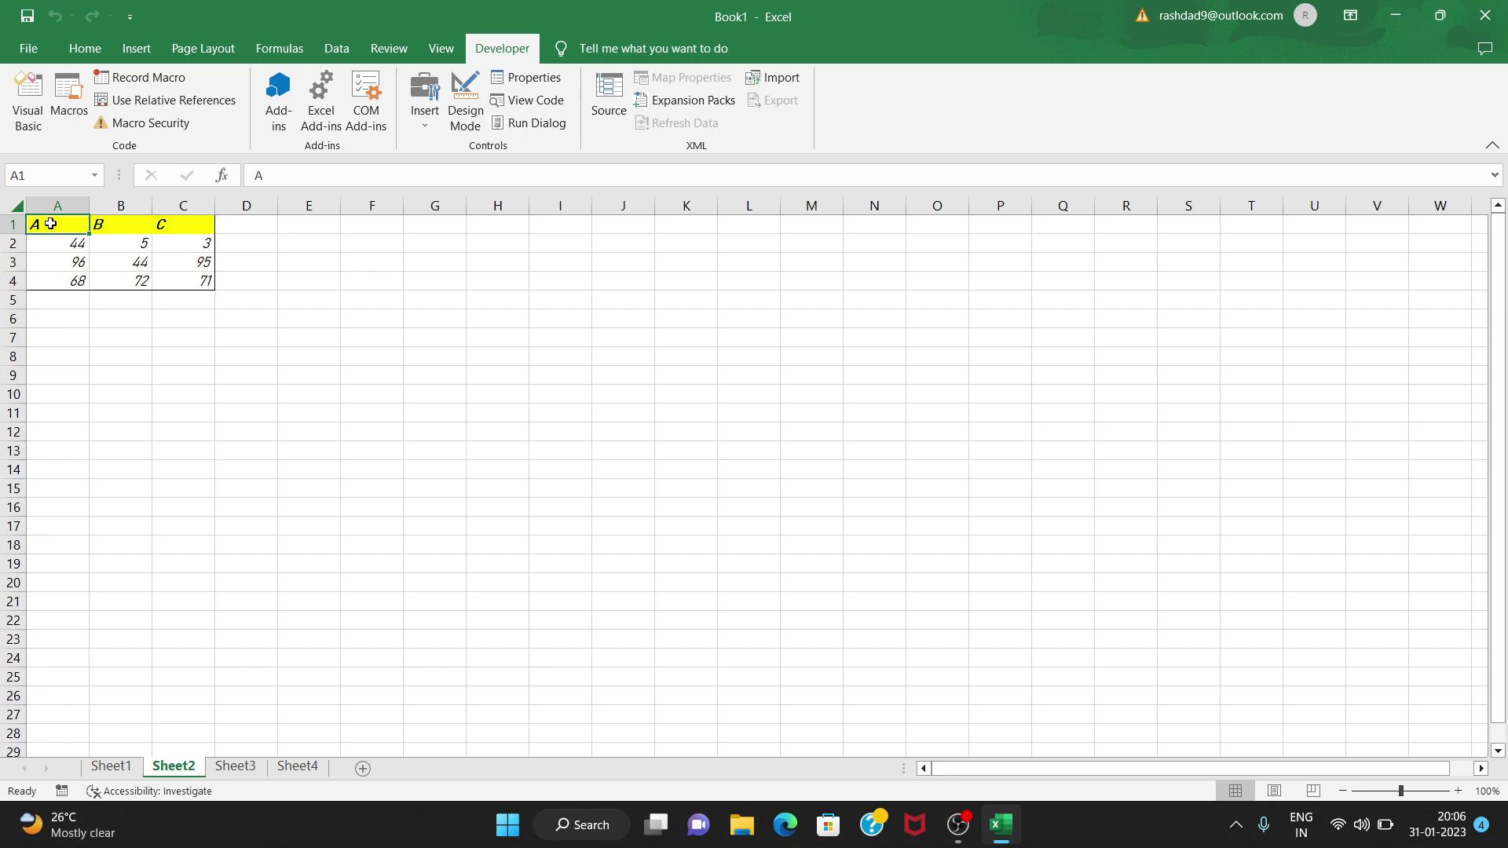
left_click(207, 283)
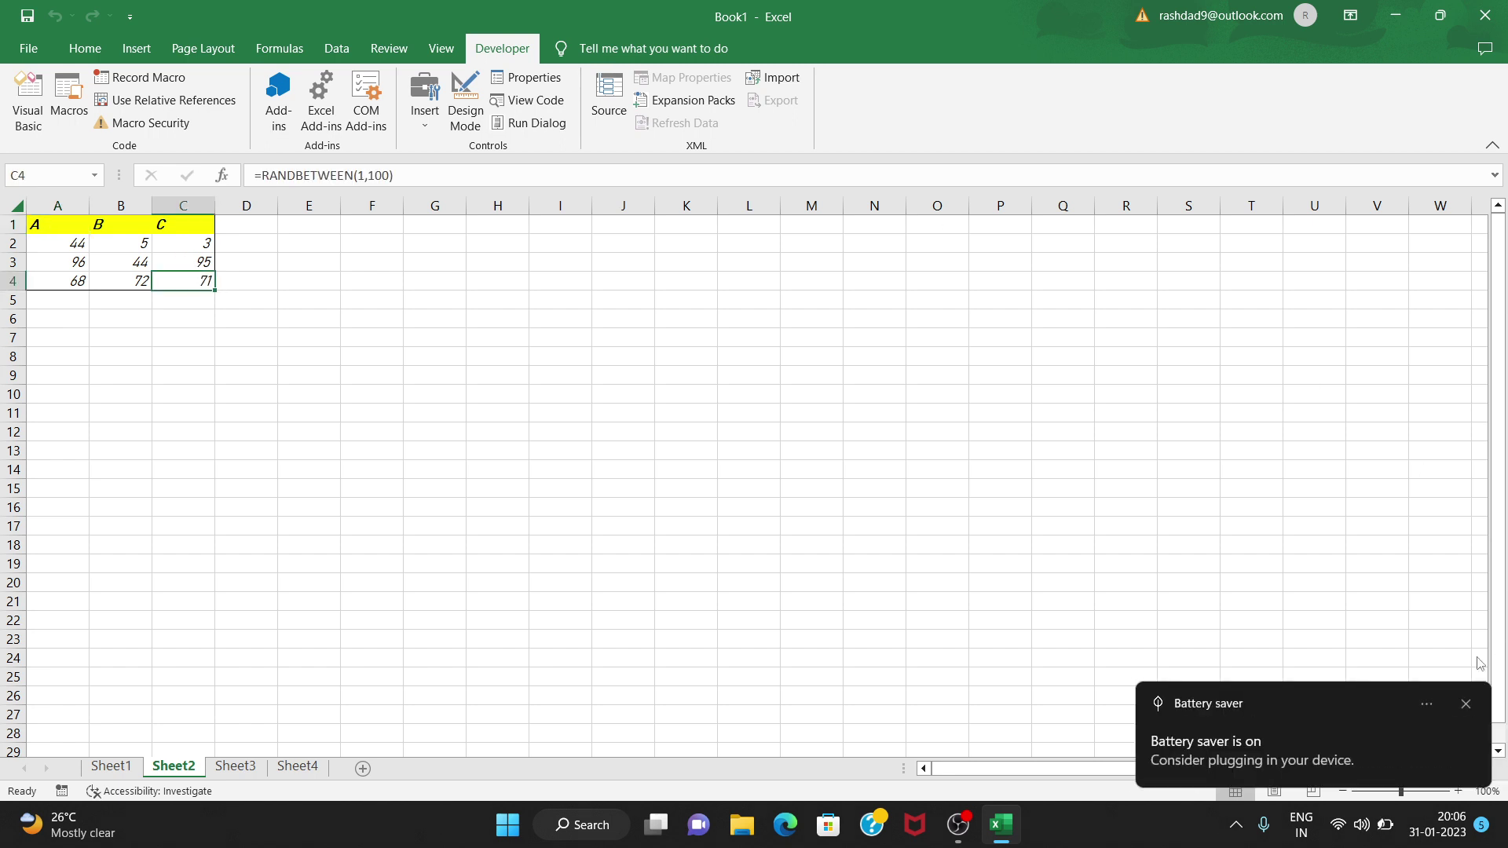
- Dismiss the Battery saver notification
left_click(1466, 705)
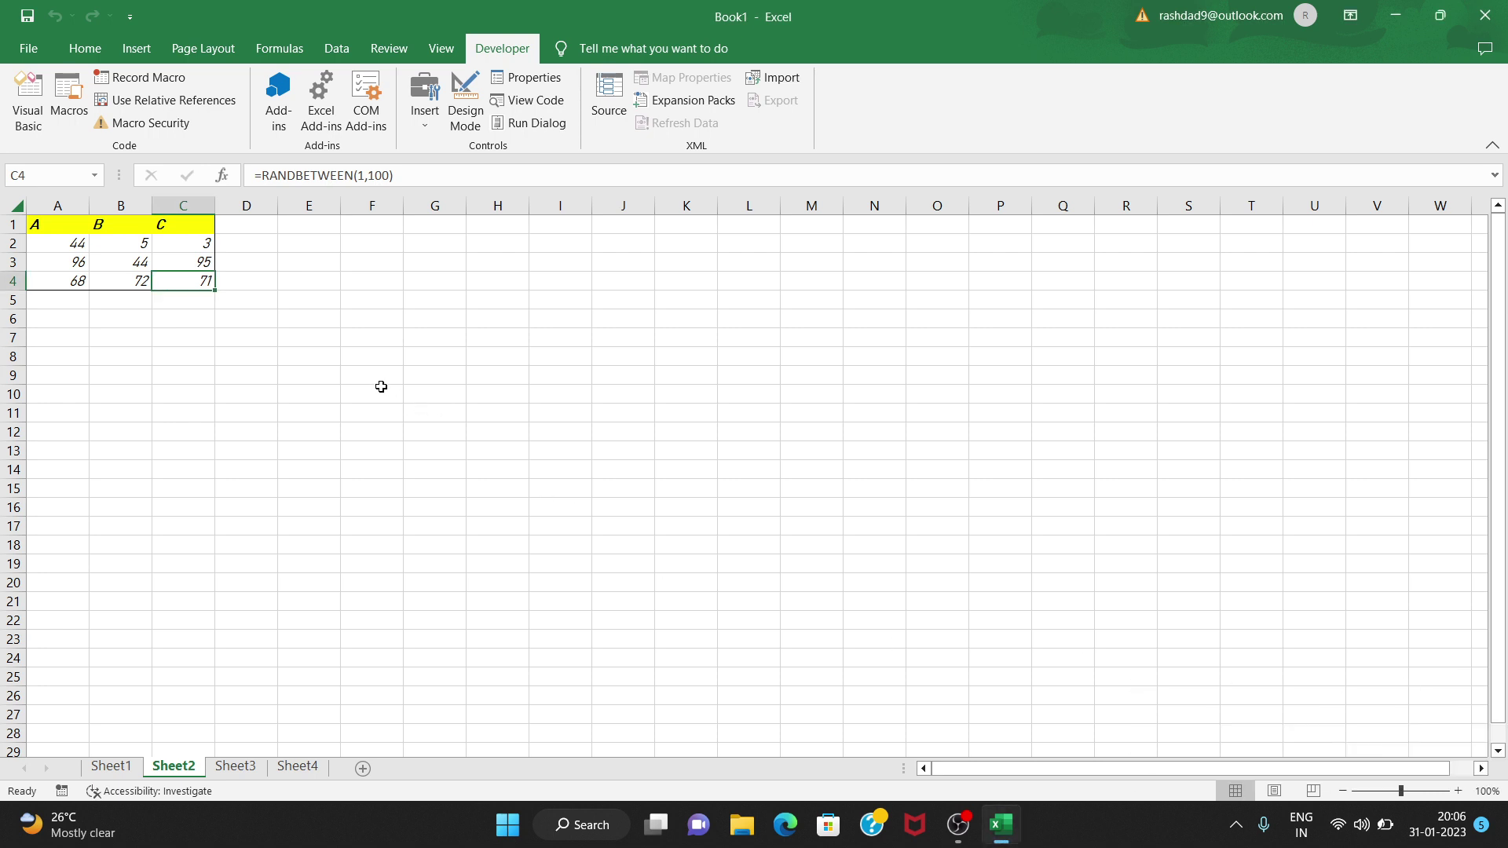
left_click(1382, 823)
left_click(1277, 649)
left_click(1006, 560)
- Compare the range formatted by the macro on Sheet2, Sheet3 and Sheet4 with the location of each sheet's table
left_click(40, 223)
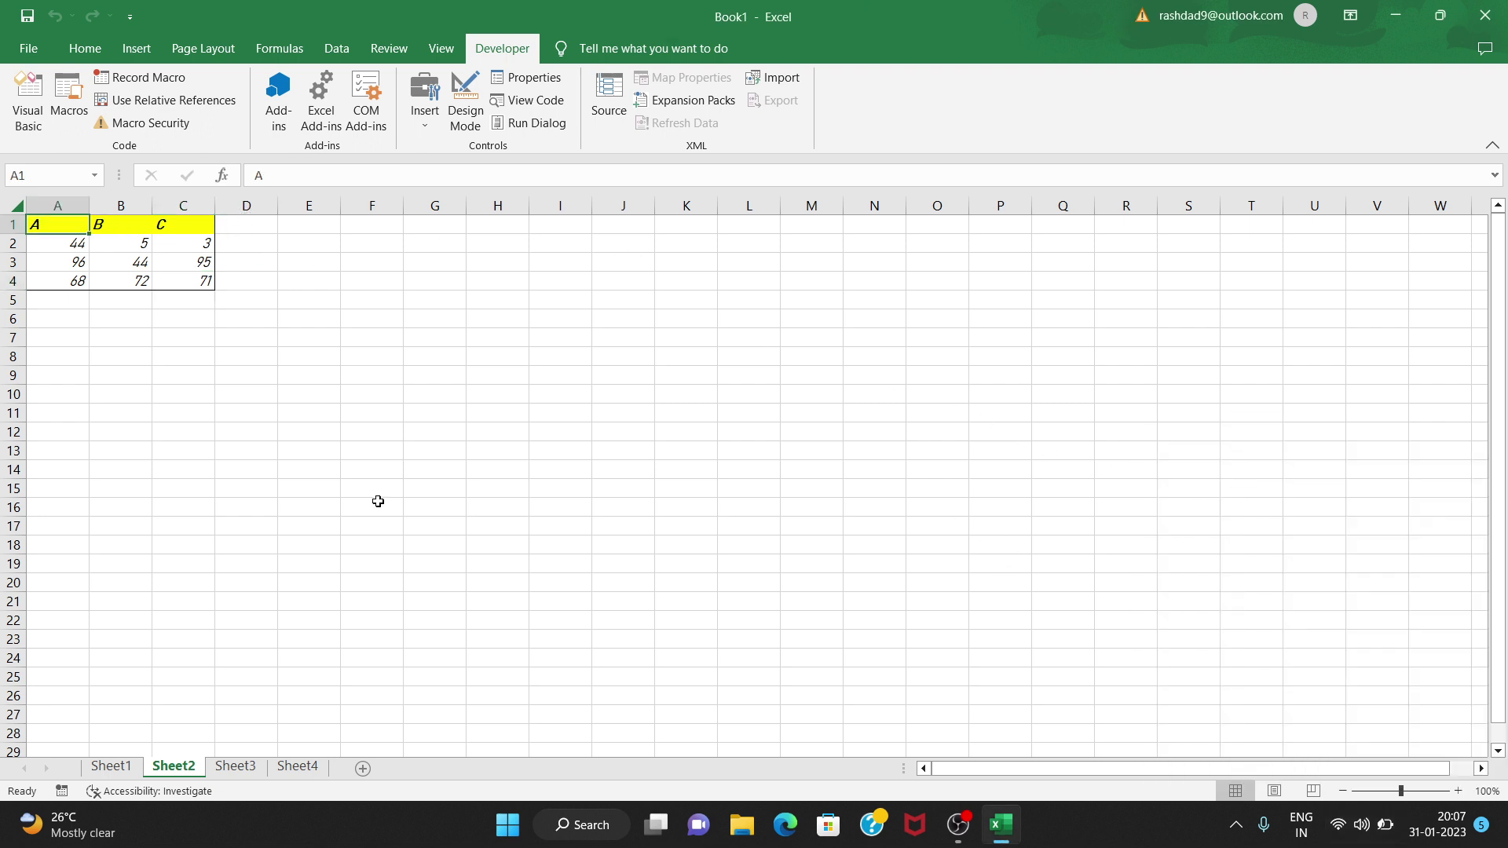
left_click(236, 767)
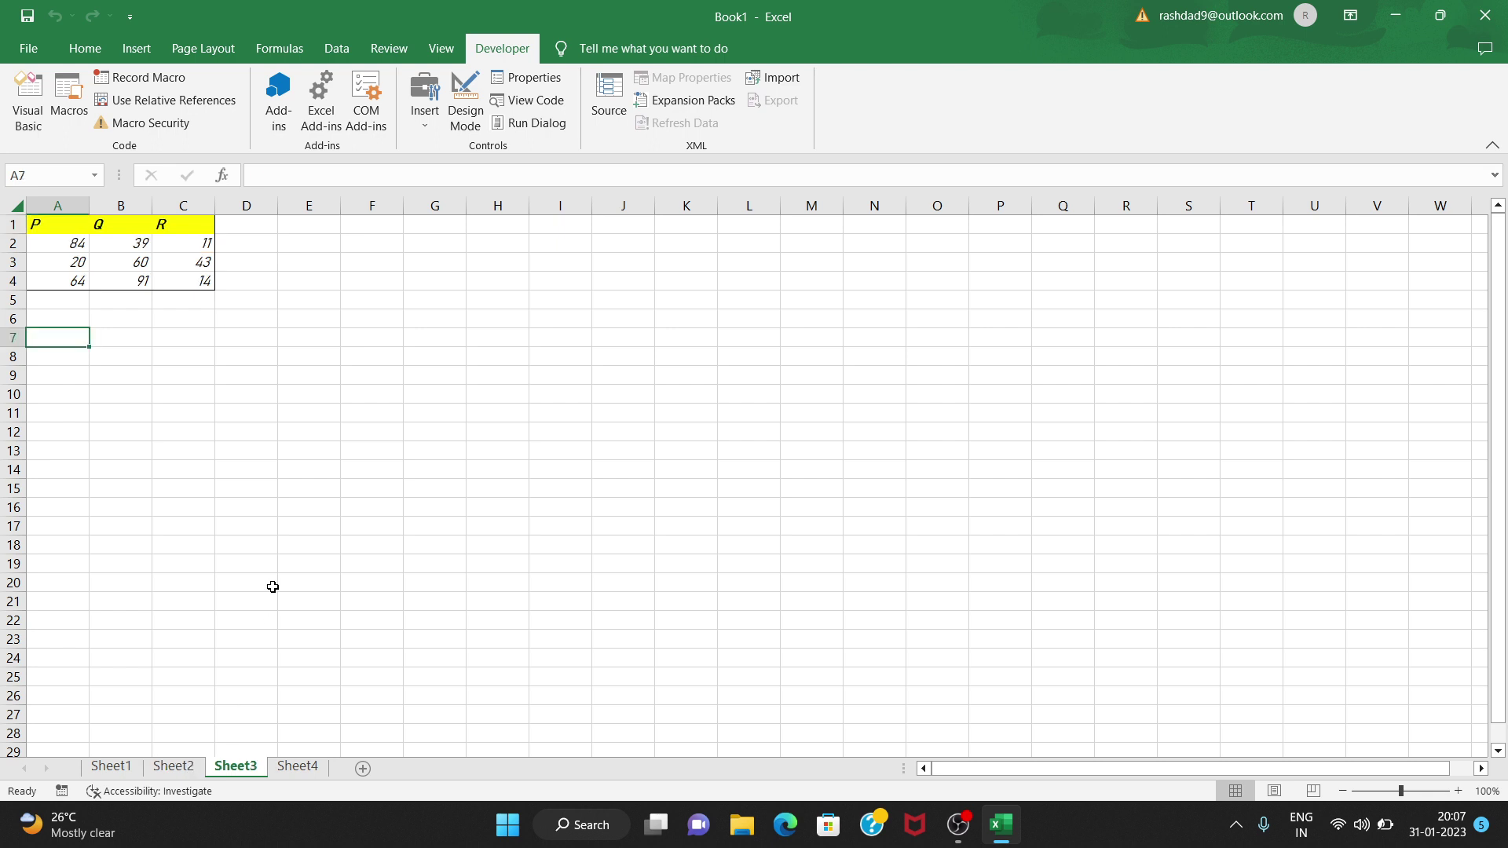
left_click(43, 222)
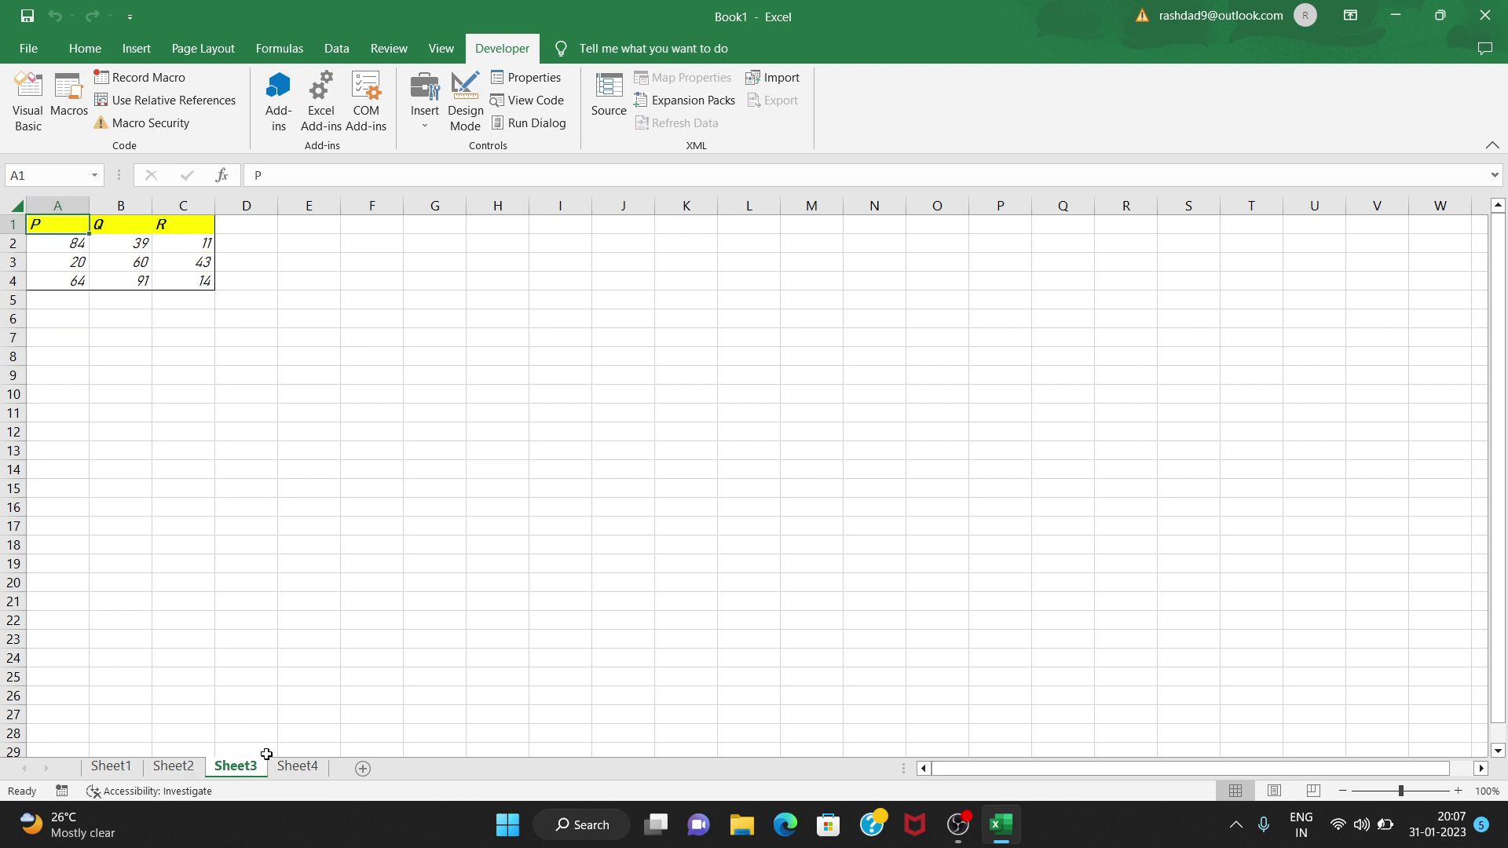
left_click(287, 768)
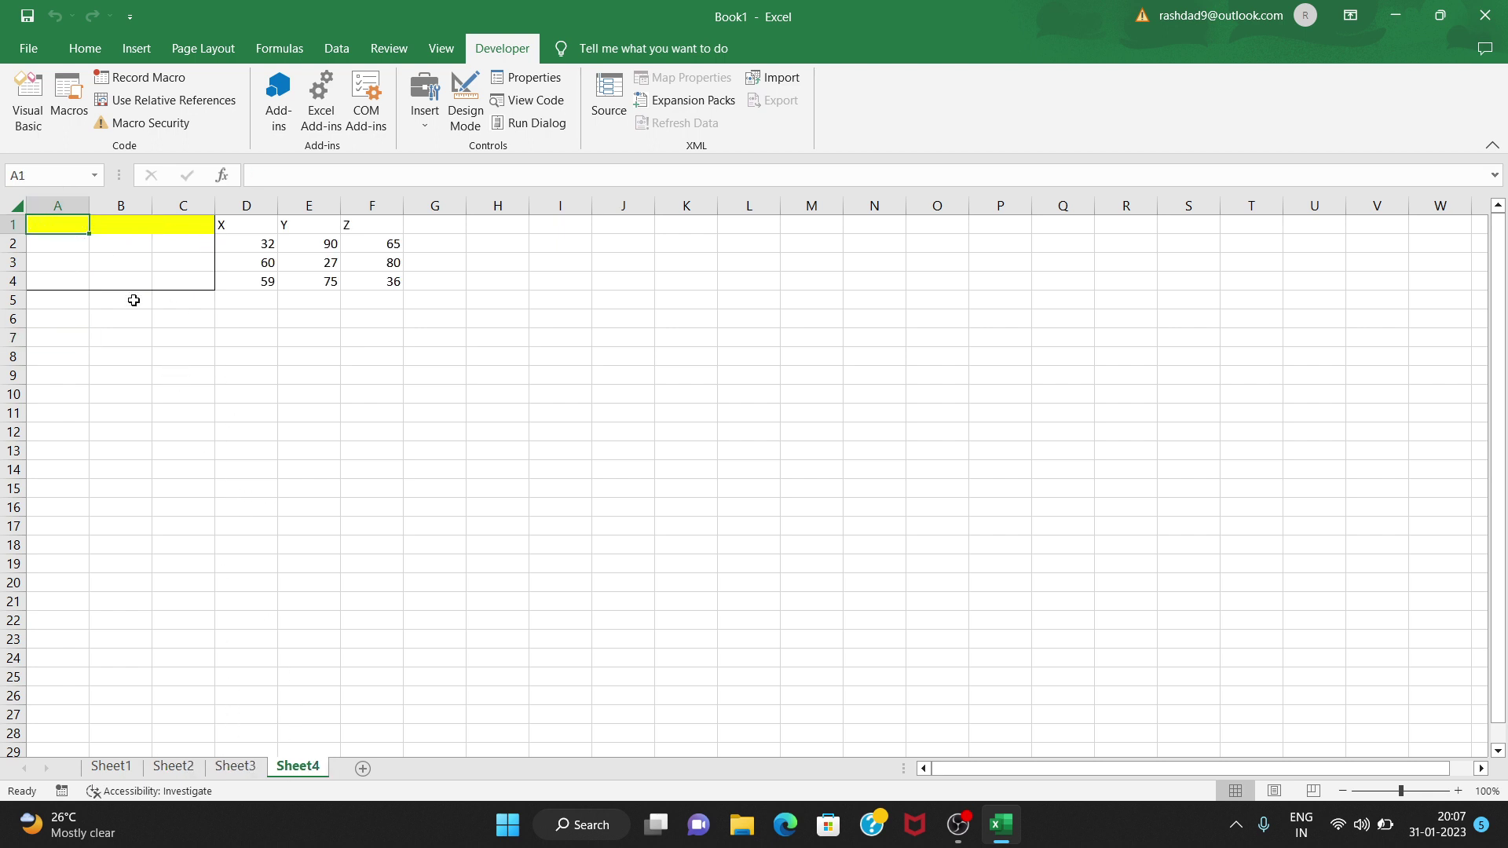
left_click(199, 281)
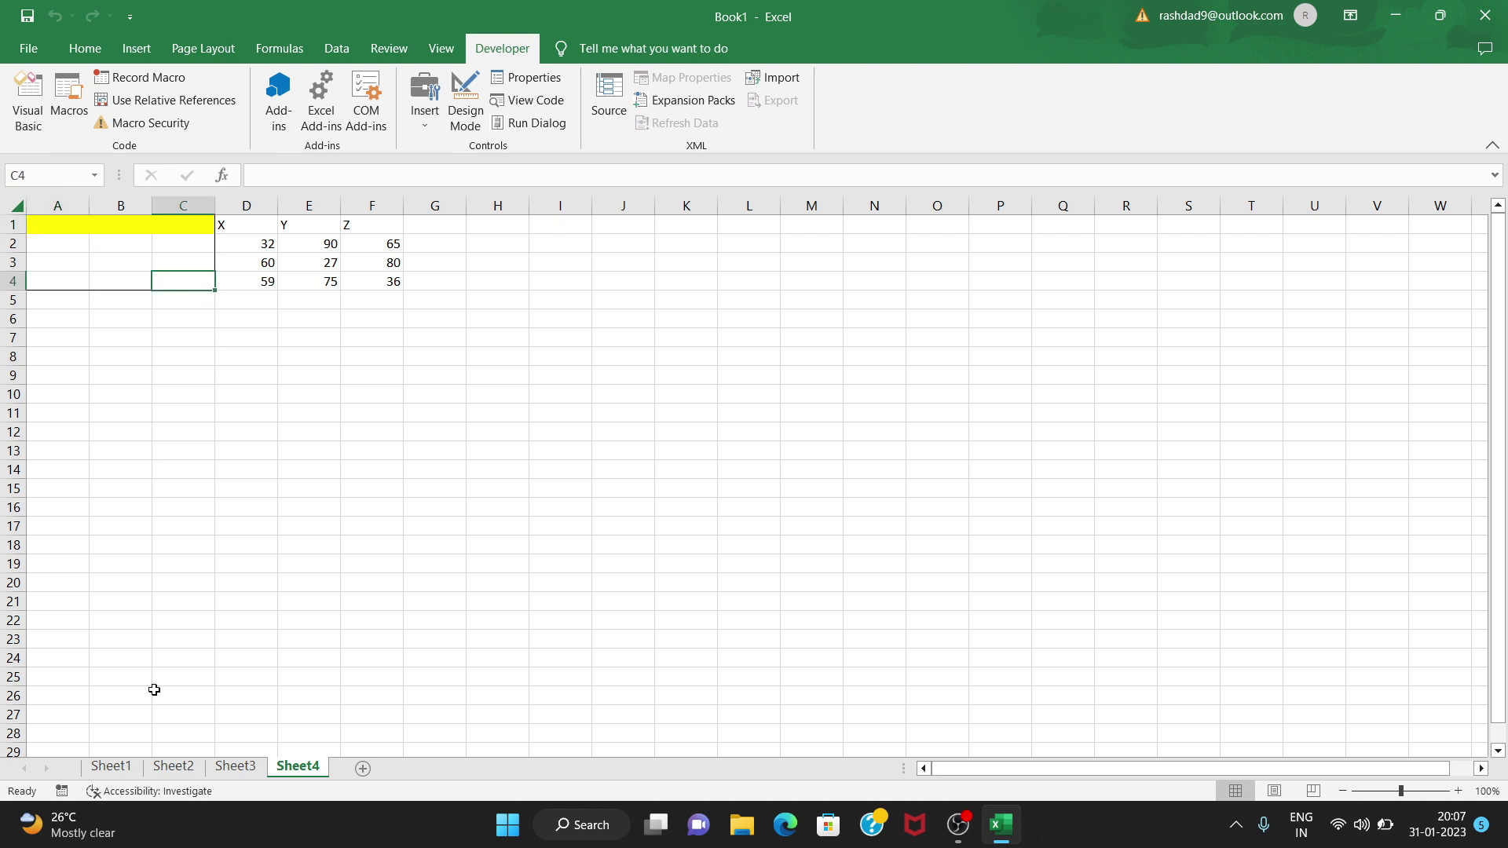
left_click(118, 766)
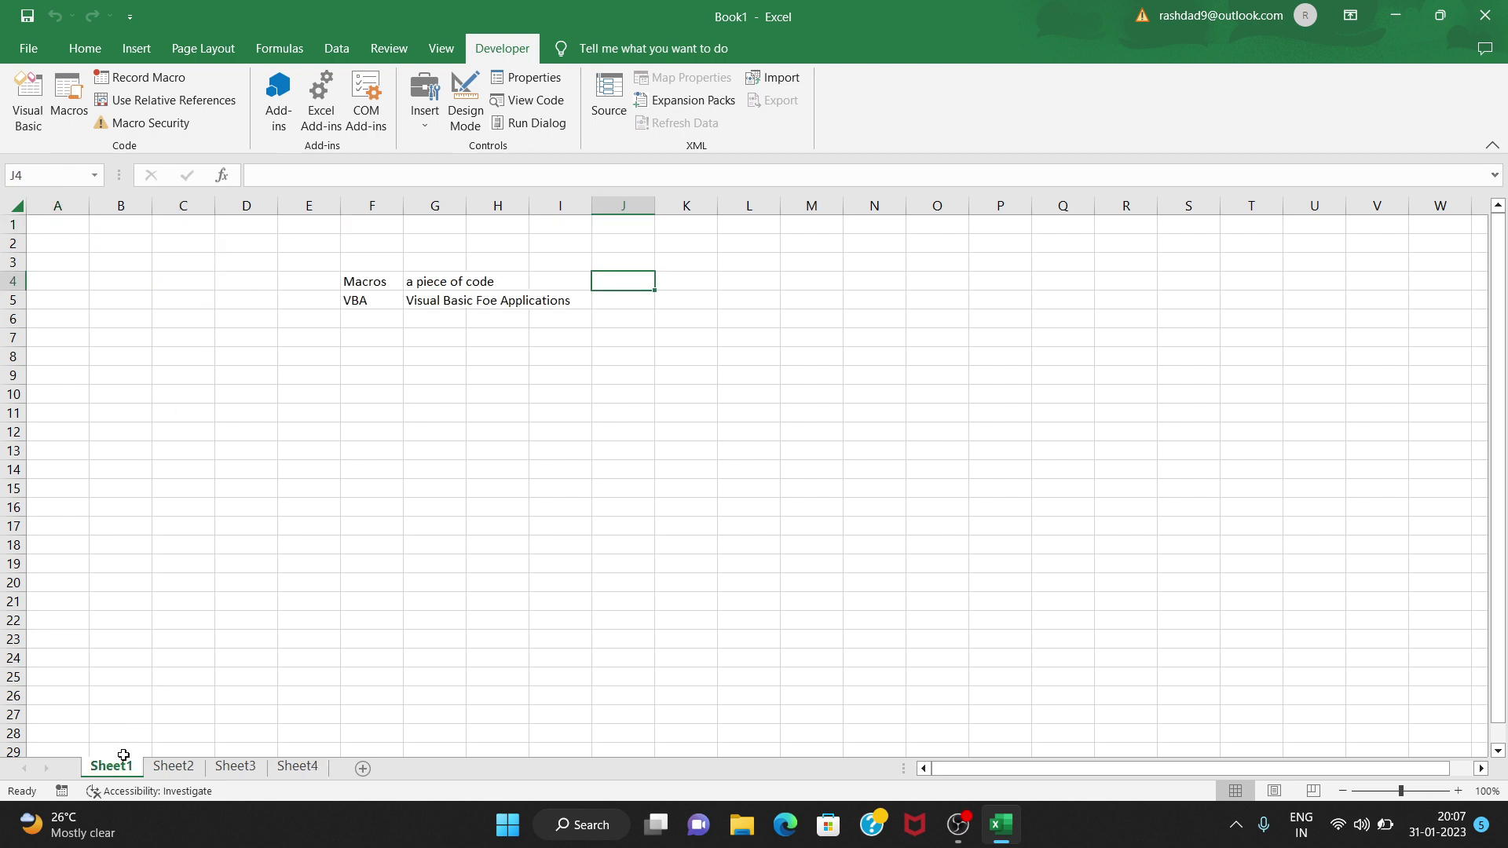
left_click(195, 765)
left_click(235, 765)
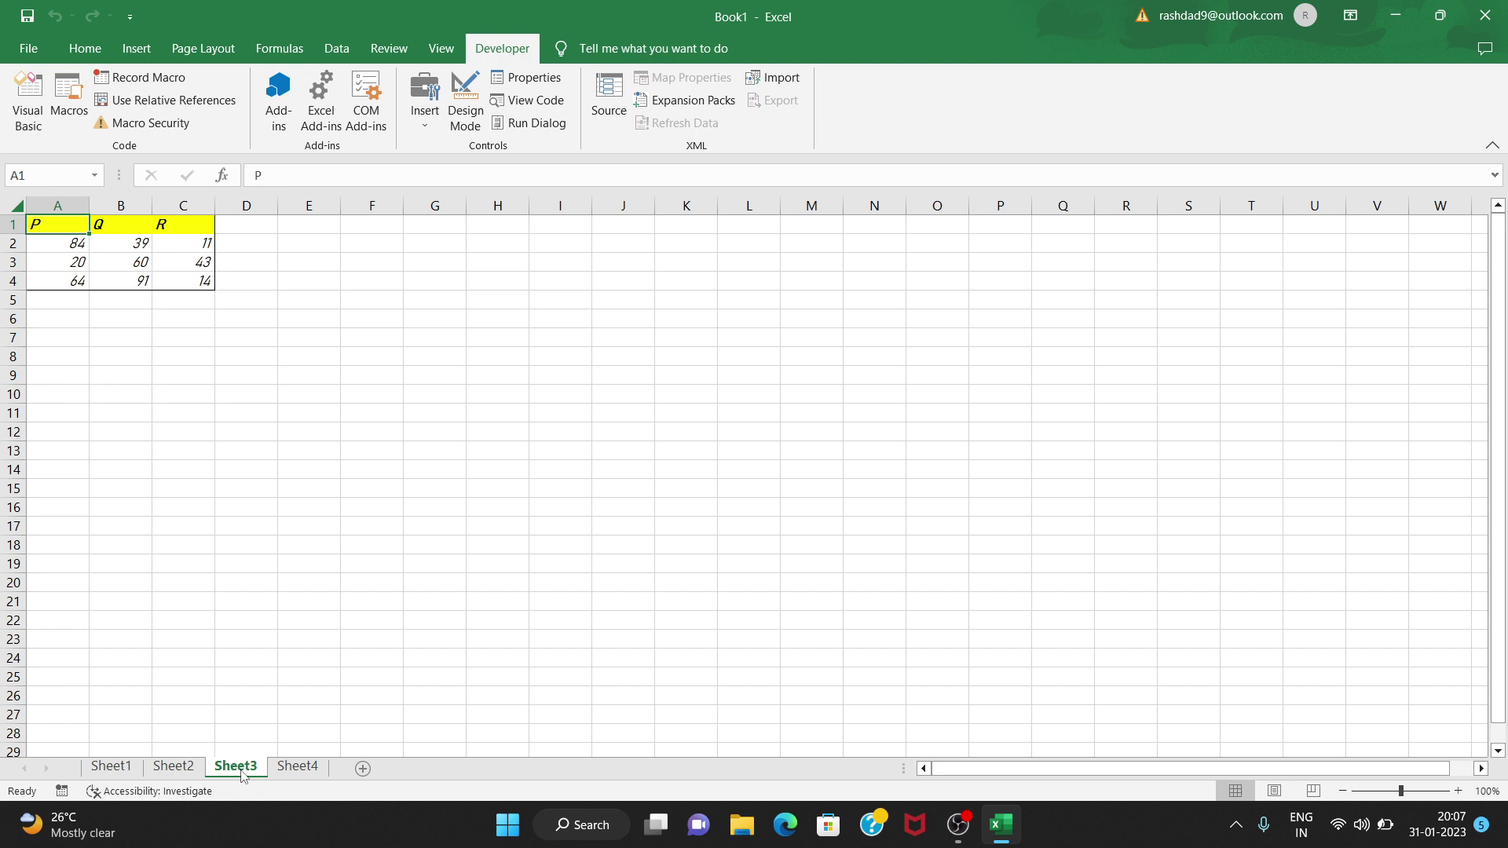
left_click(297, 768)
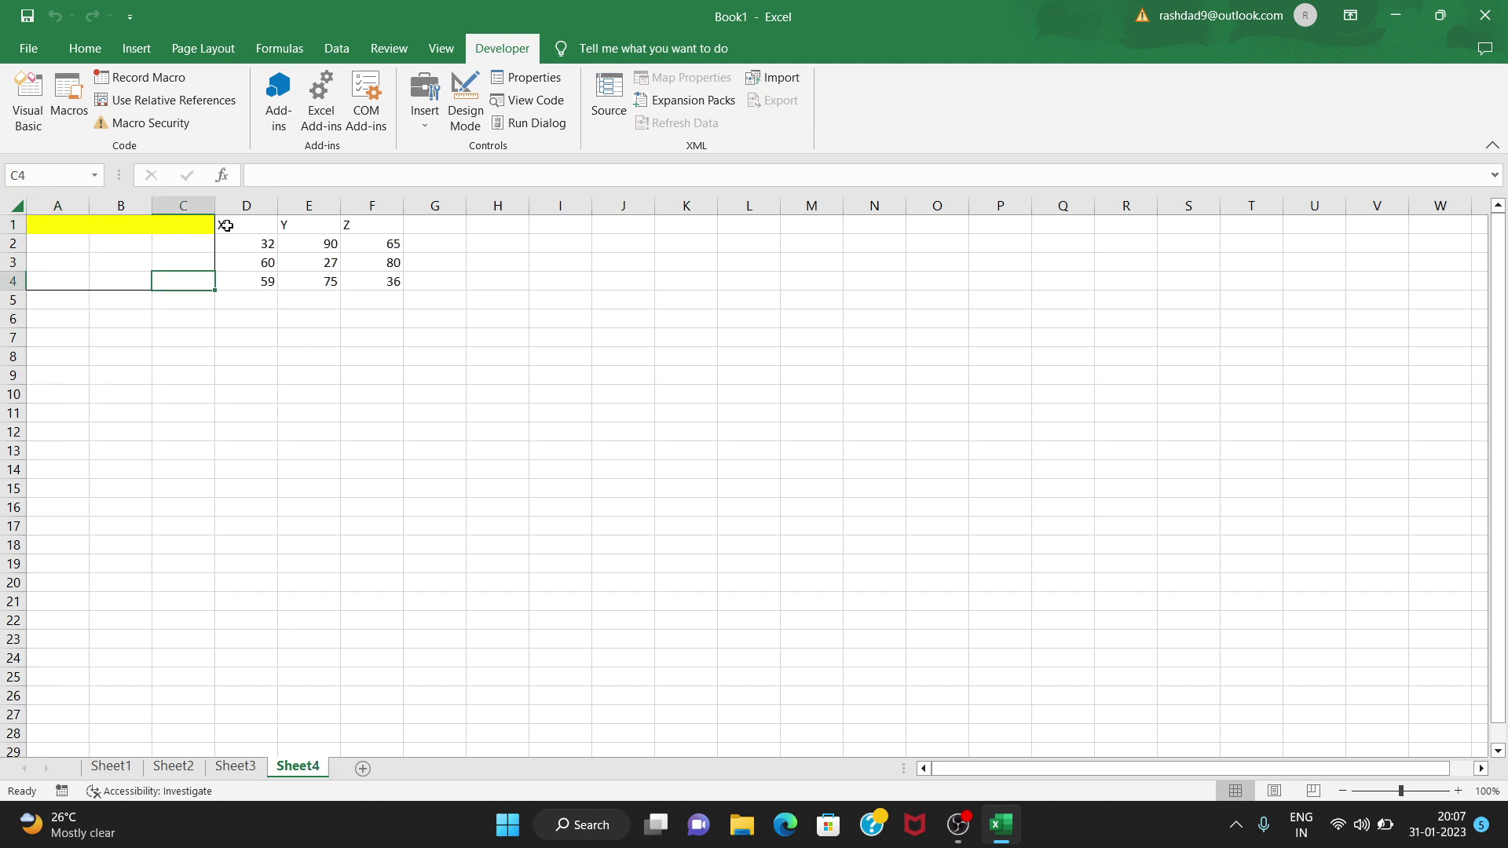
left_click_drag(226, 225, 358, 281)
left_click(163, 259)
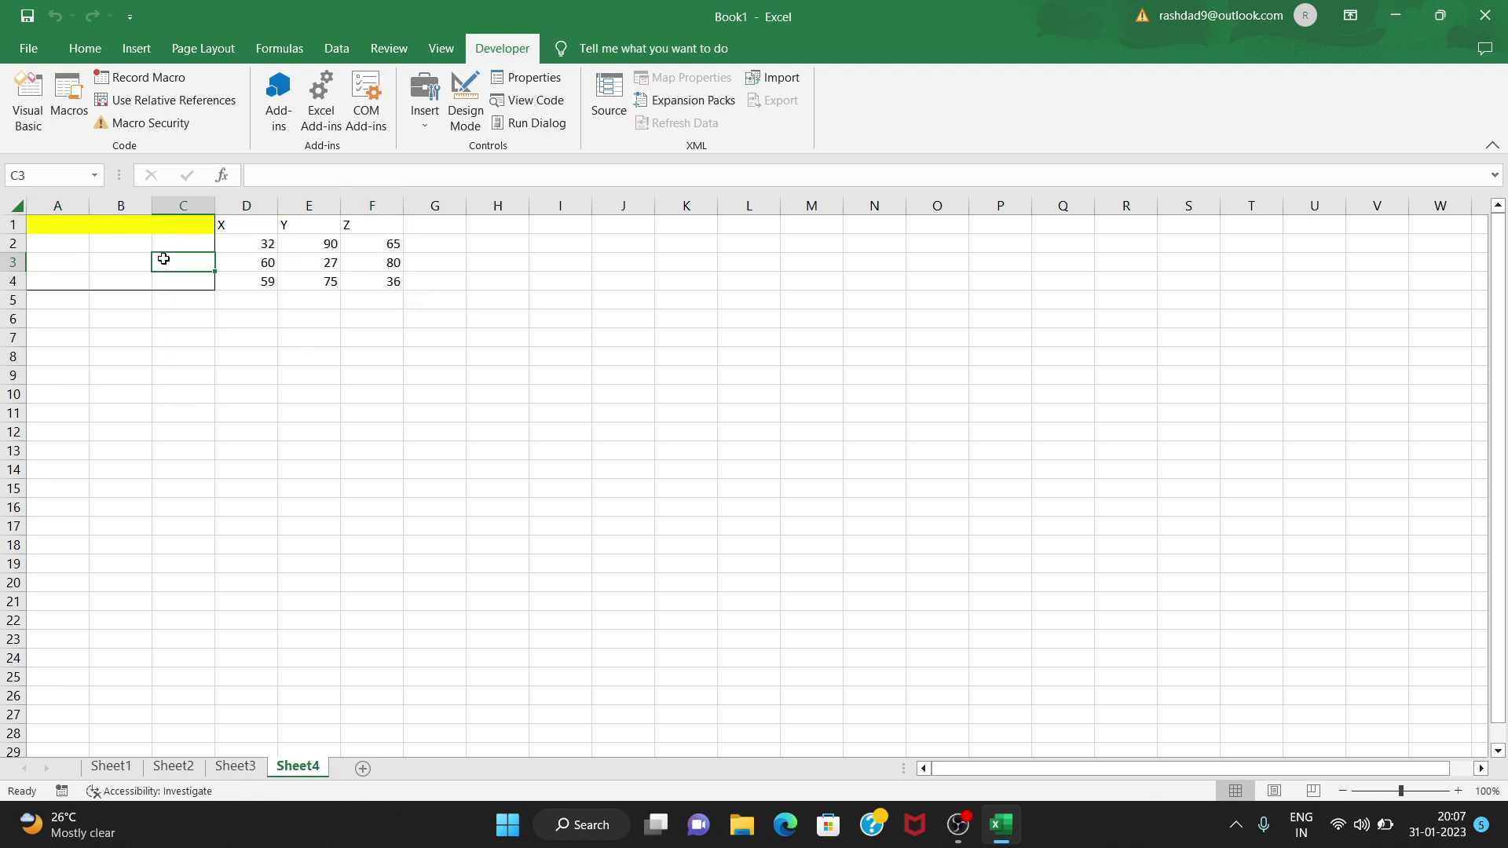
left_click(76, 228)
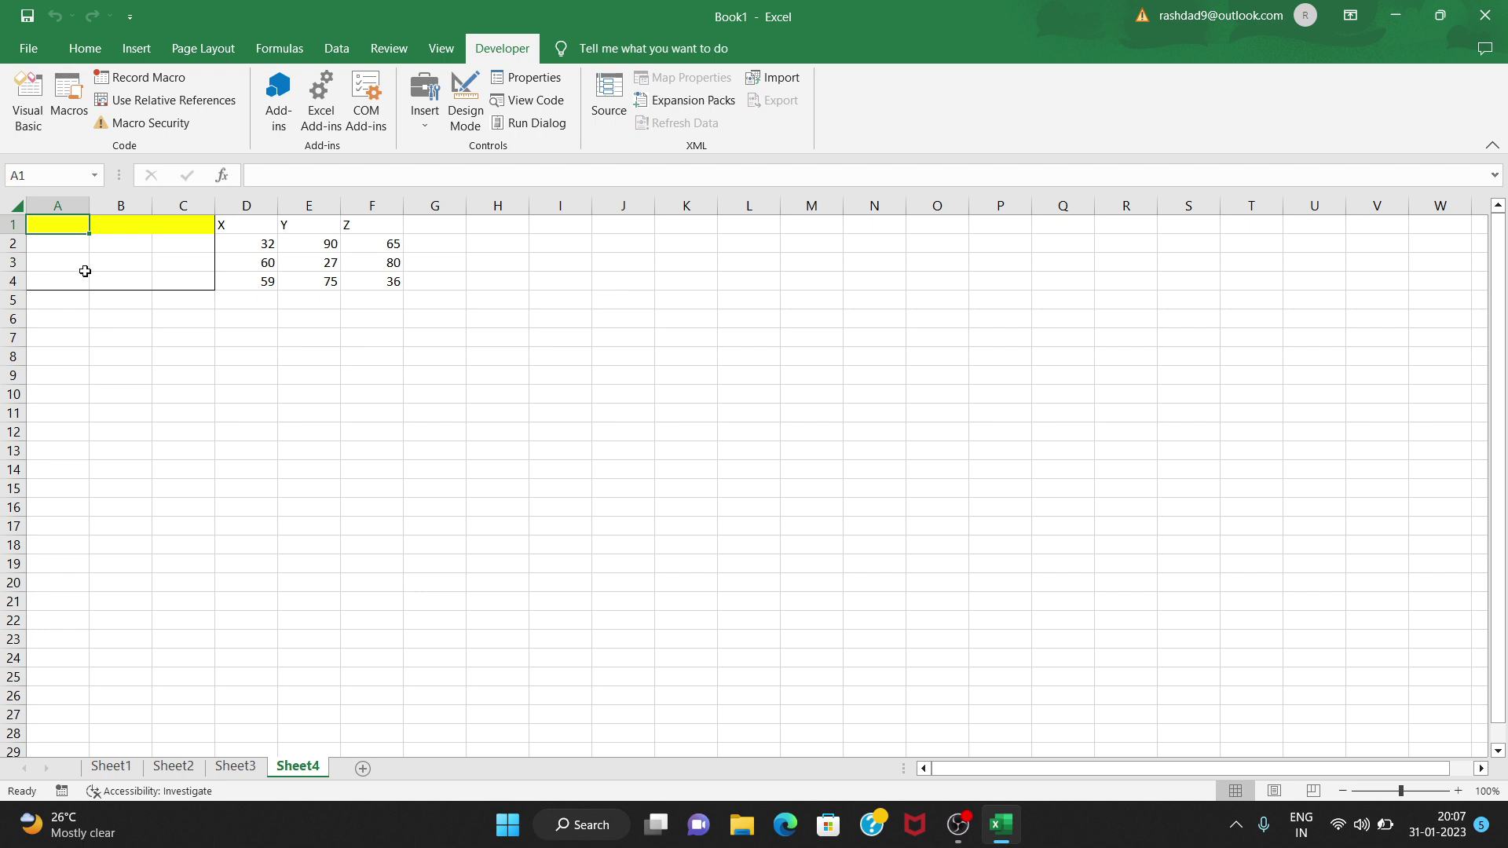
- Insert a new worksheet after Sheet2 and enter the headers x, y and z in A1:C1
left_click(227, 768)
left_click(179, 766)
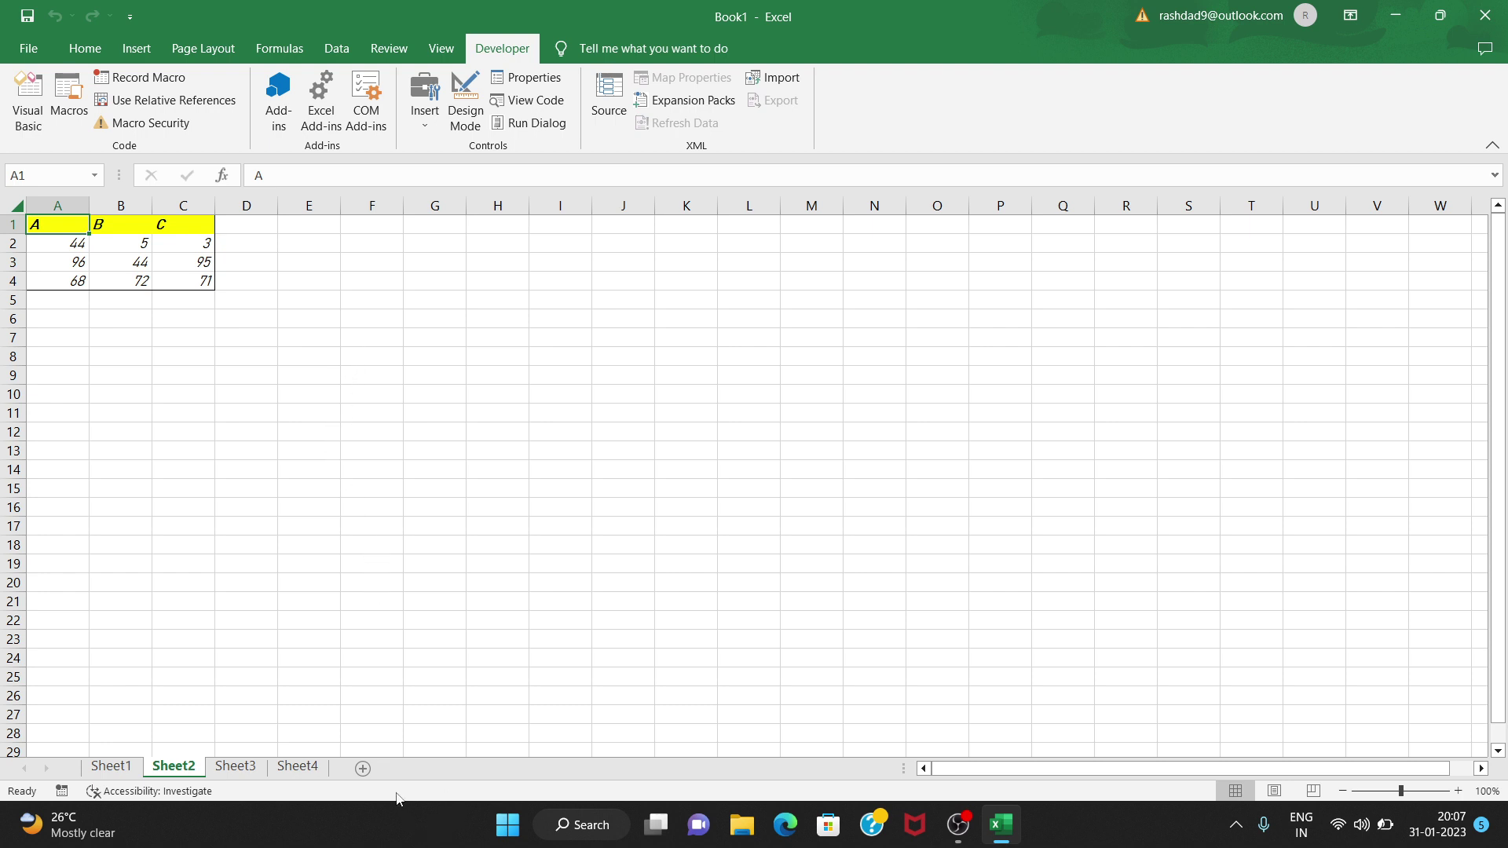
left_click(362, 769)
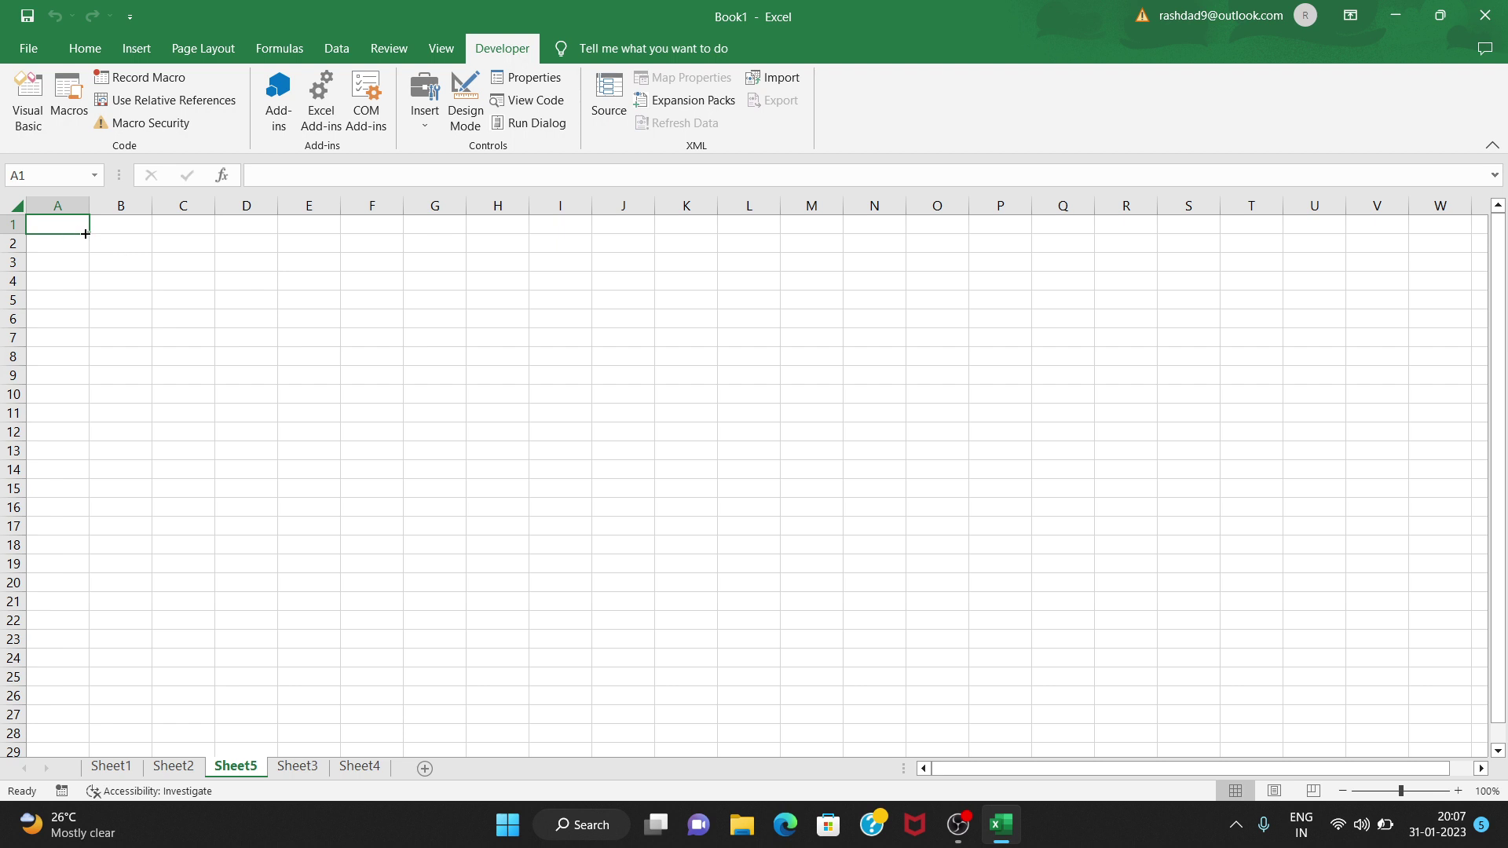
type("x")
key("Tab")
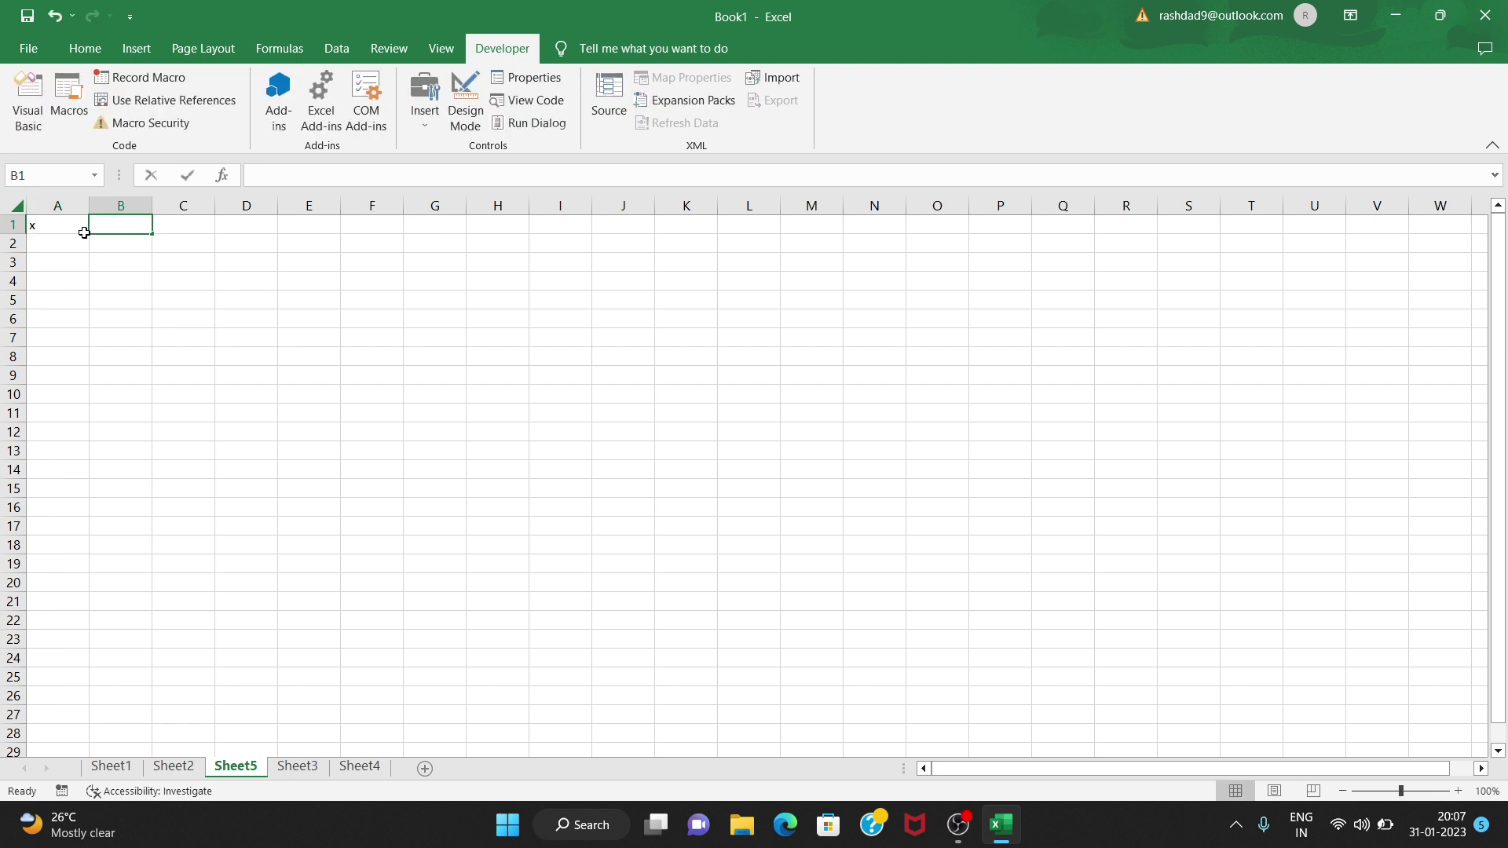
type("y")
key("Tab")
type("z")
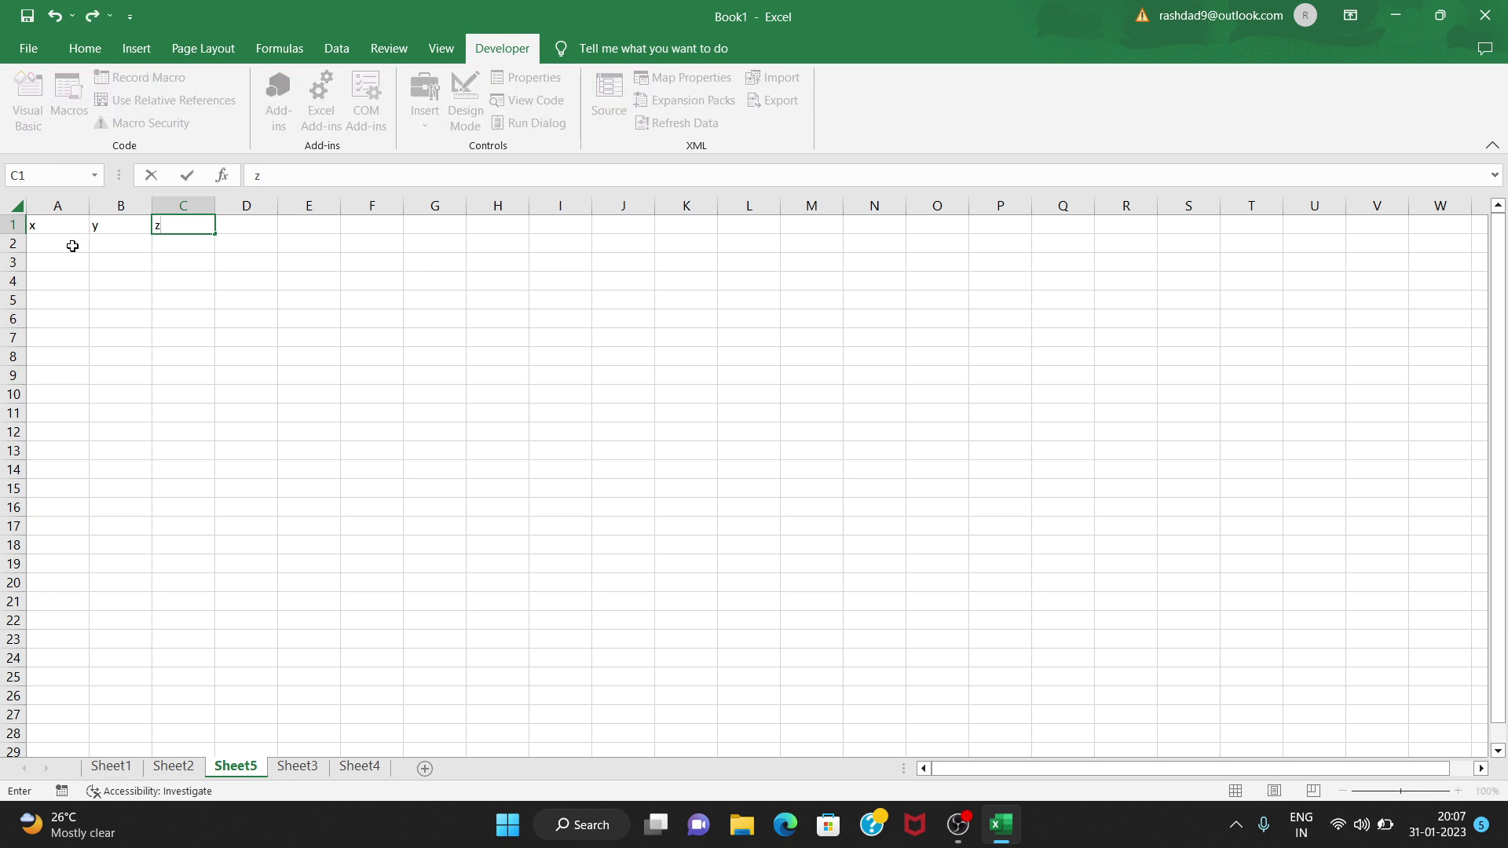
- Enter the value 1 in each of the cells A2:C2 under the x, y and z headers
key("Return")
type("1")
key("Tab")
type("1")
key("Tab")
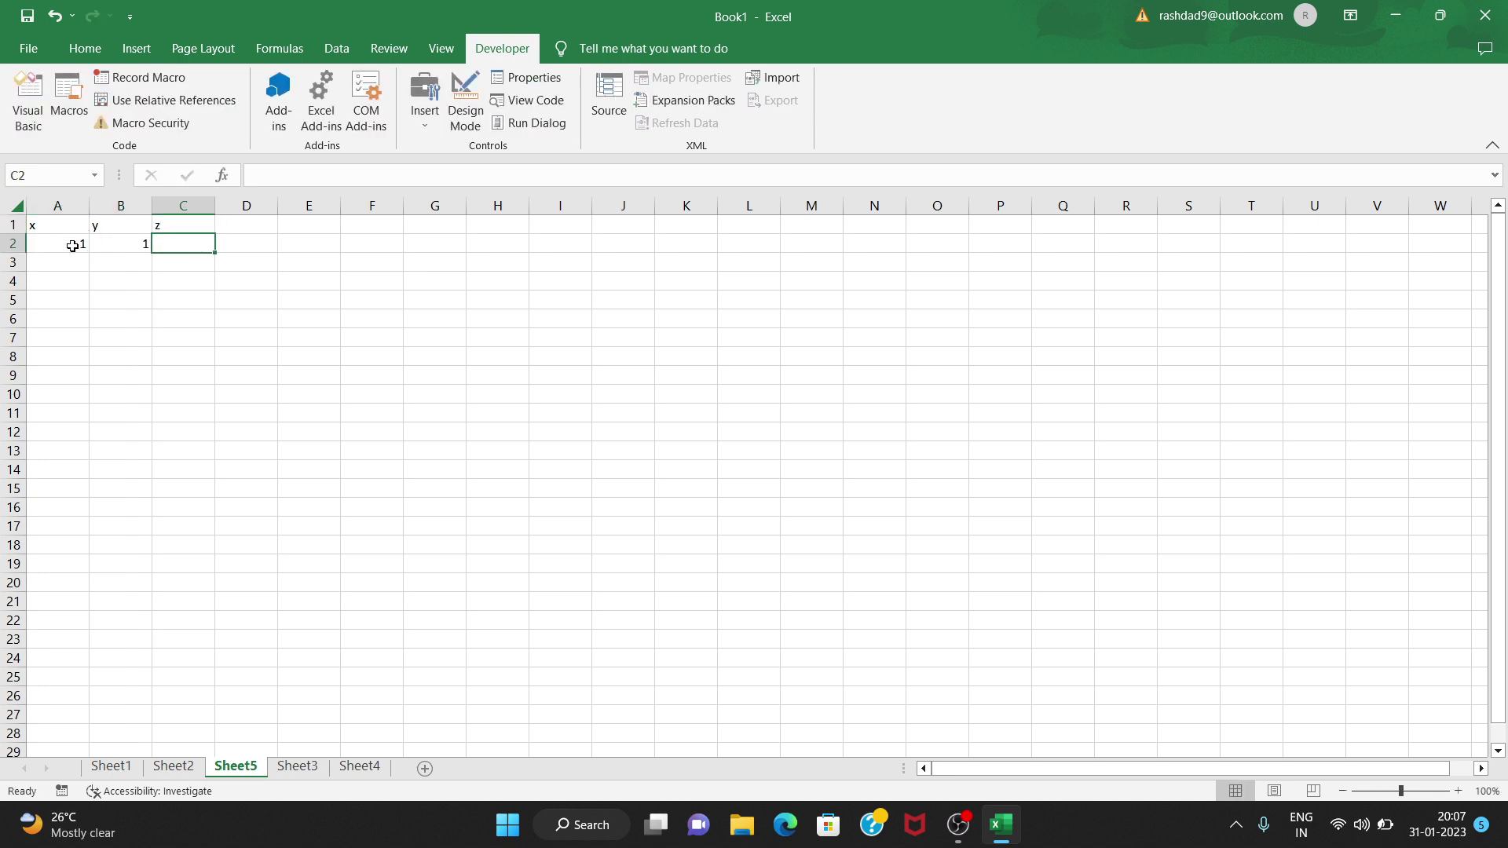
type("1")
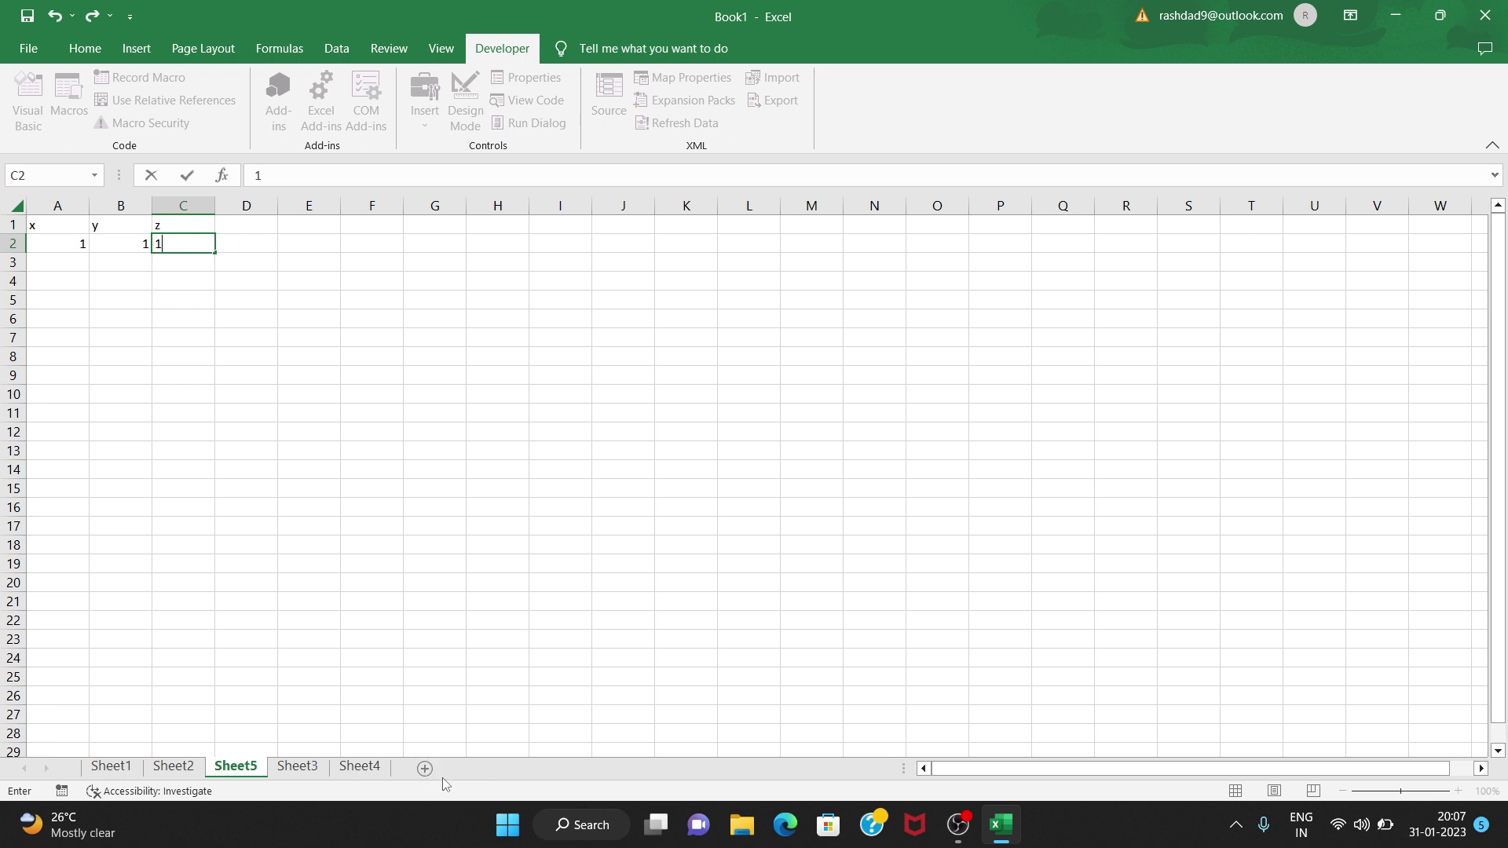
left_click(269, 597)
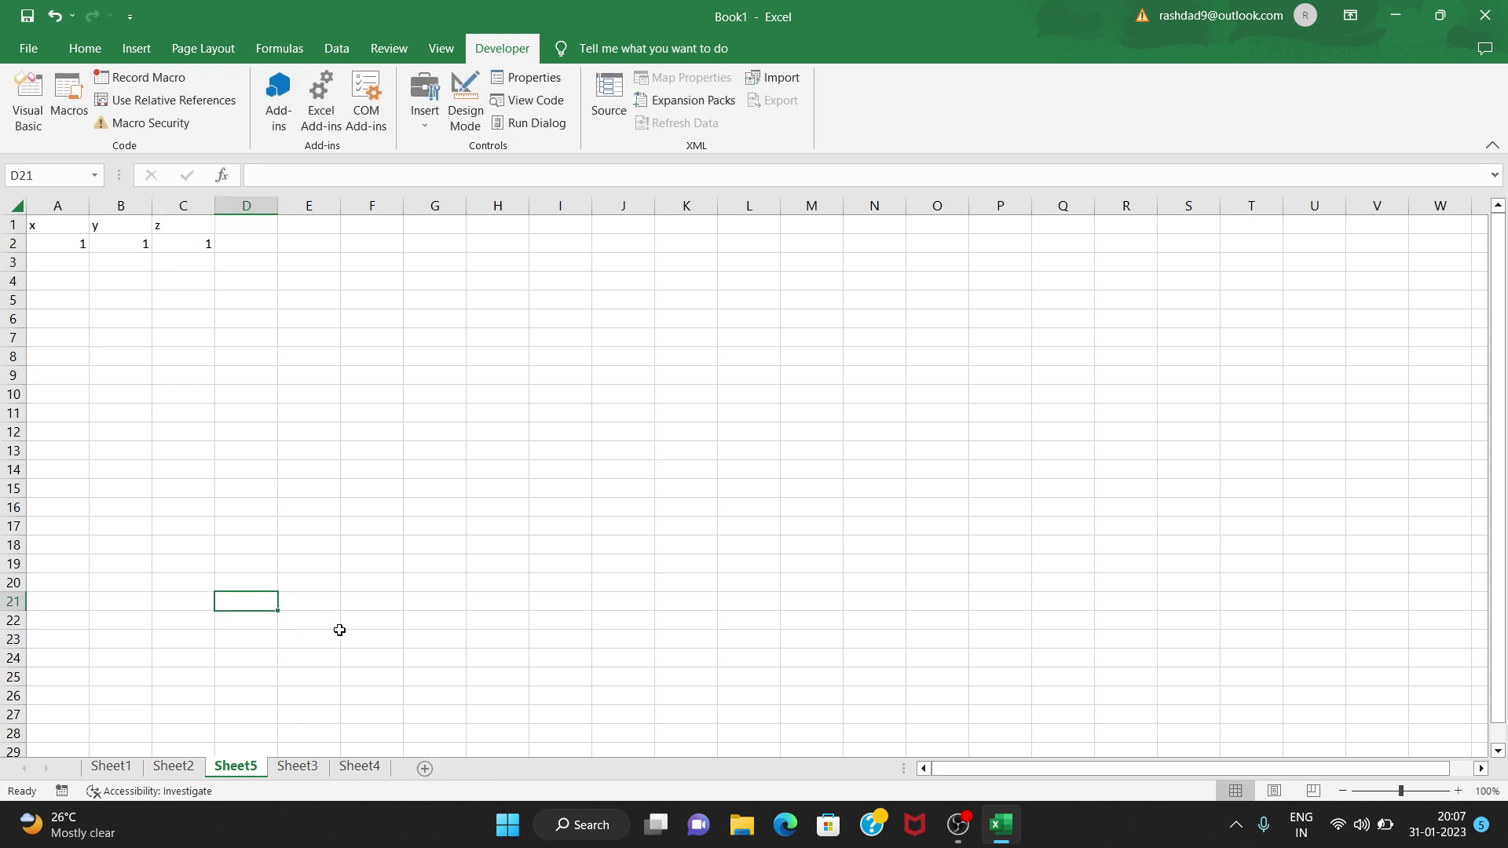
- Insert a new worksheet after Sheet5
left_click(425, 768)
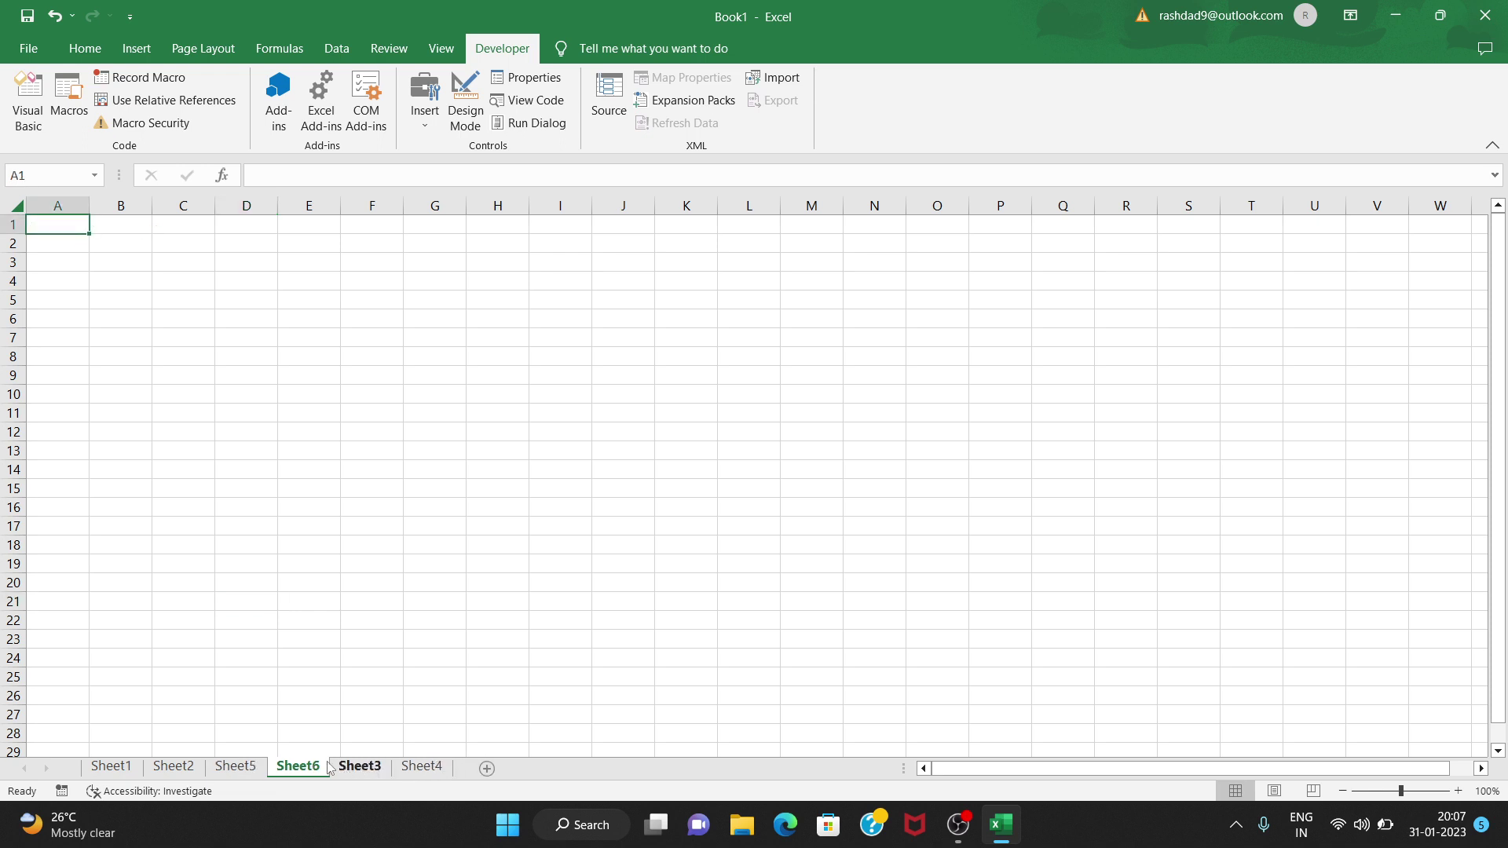
type("a")
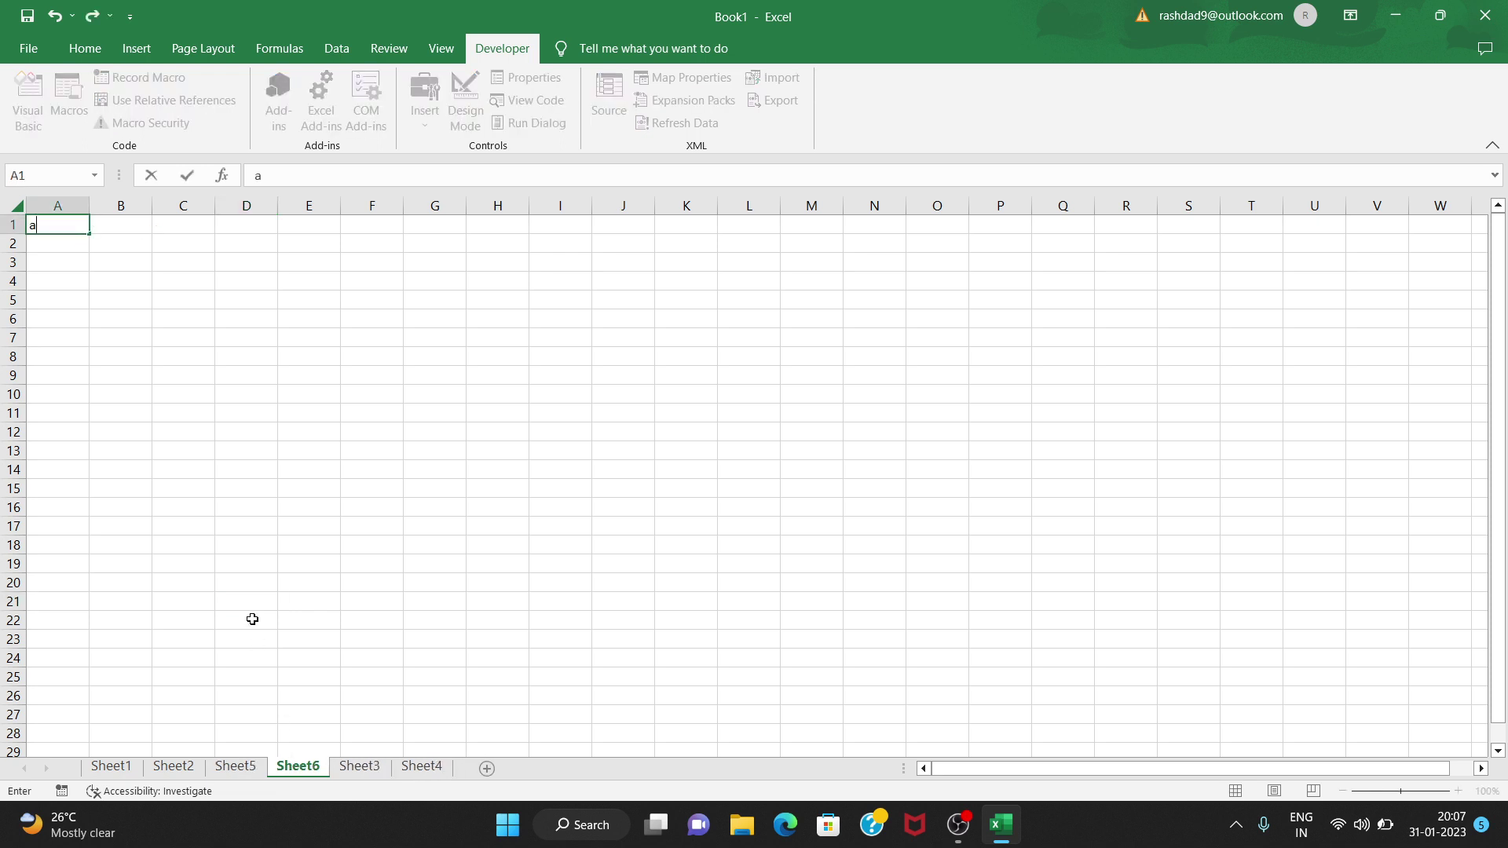
key("Tab")
key("ctrl+z")
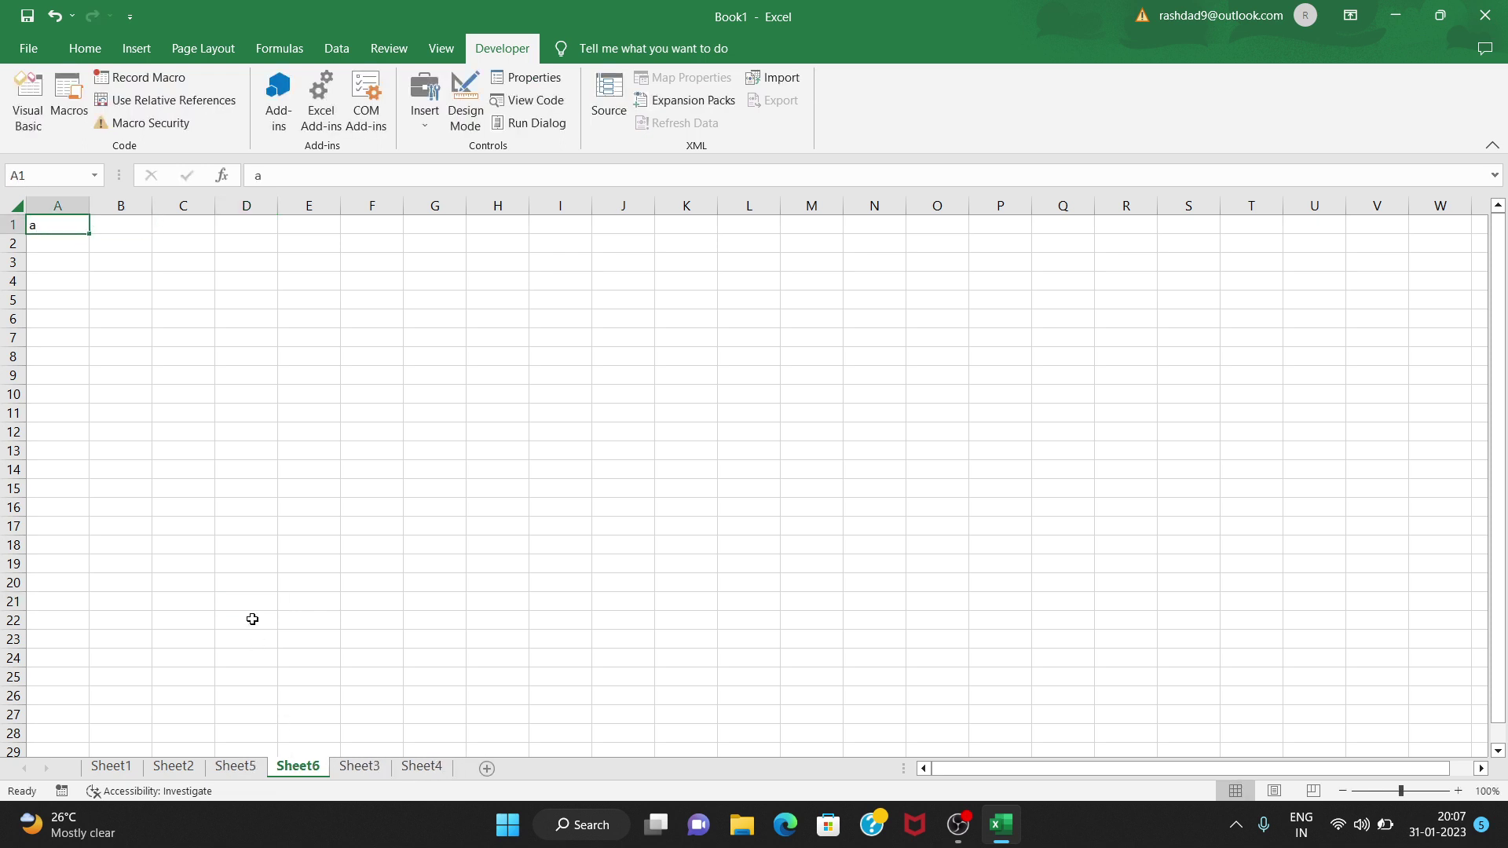
key("BackSpace")
- Enter the headers a, b and c in cells E5:G5 of the new worksheet
left_click(316, 294)
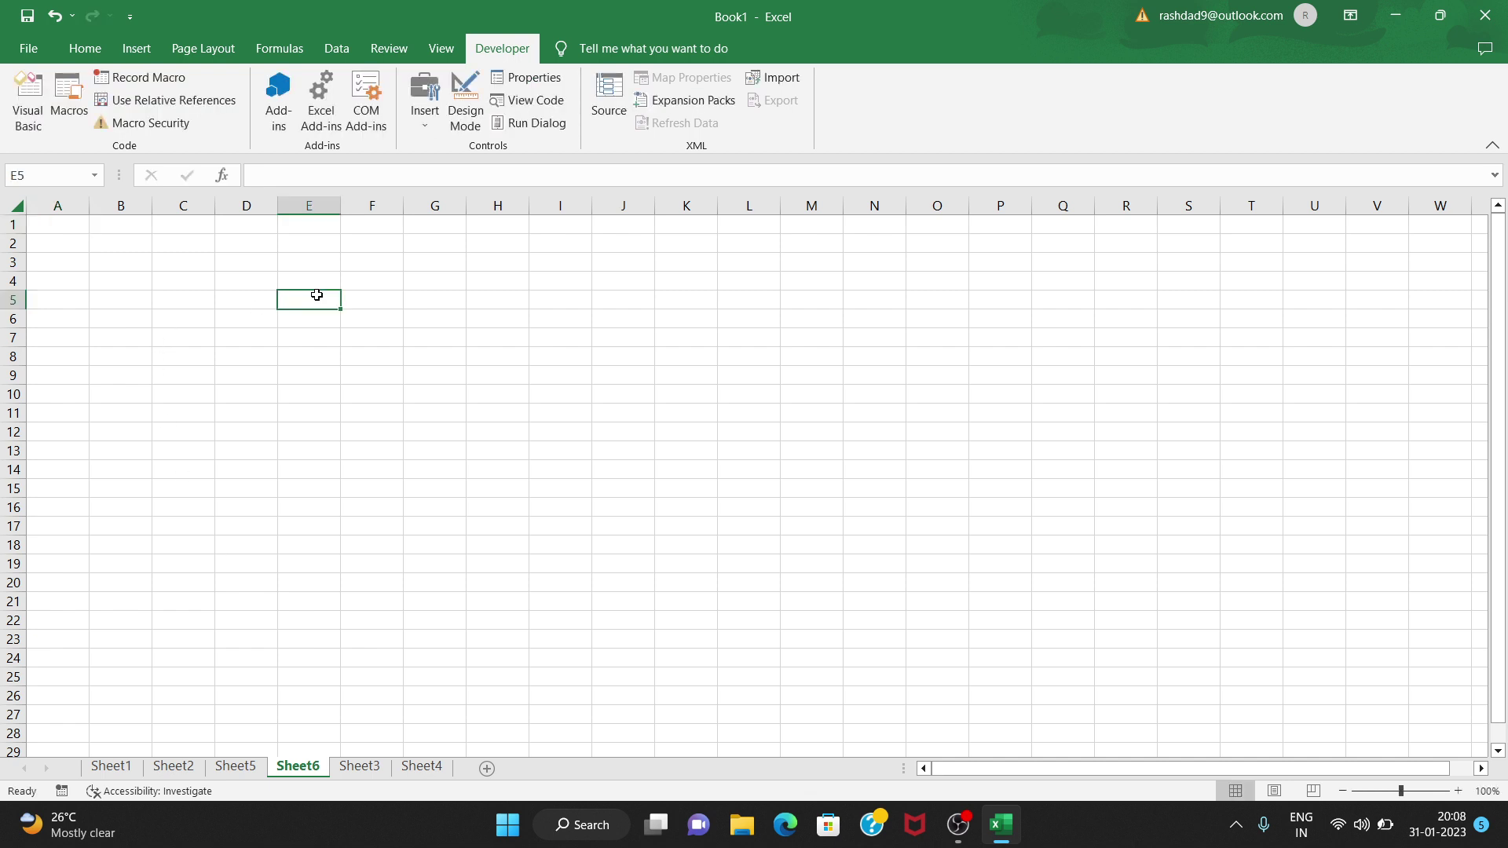
type("a")
key("Tab")
type("b")
key("Tab")
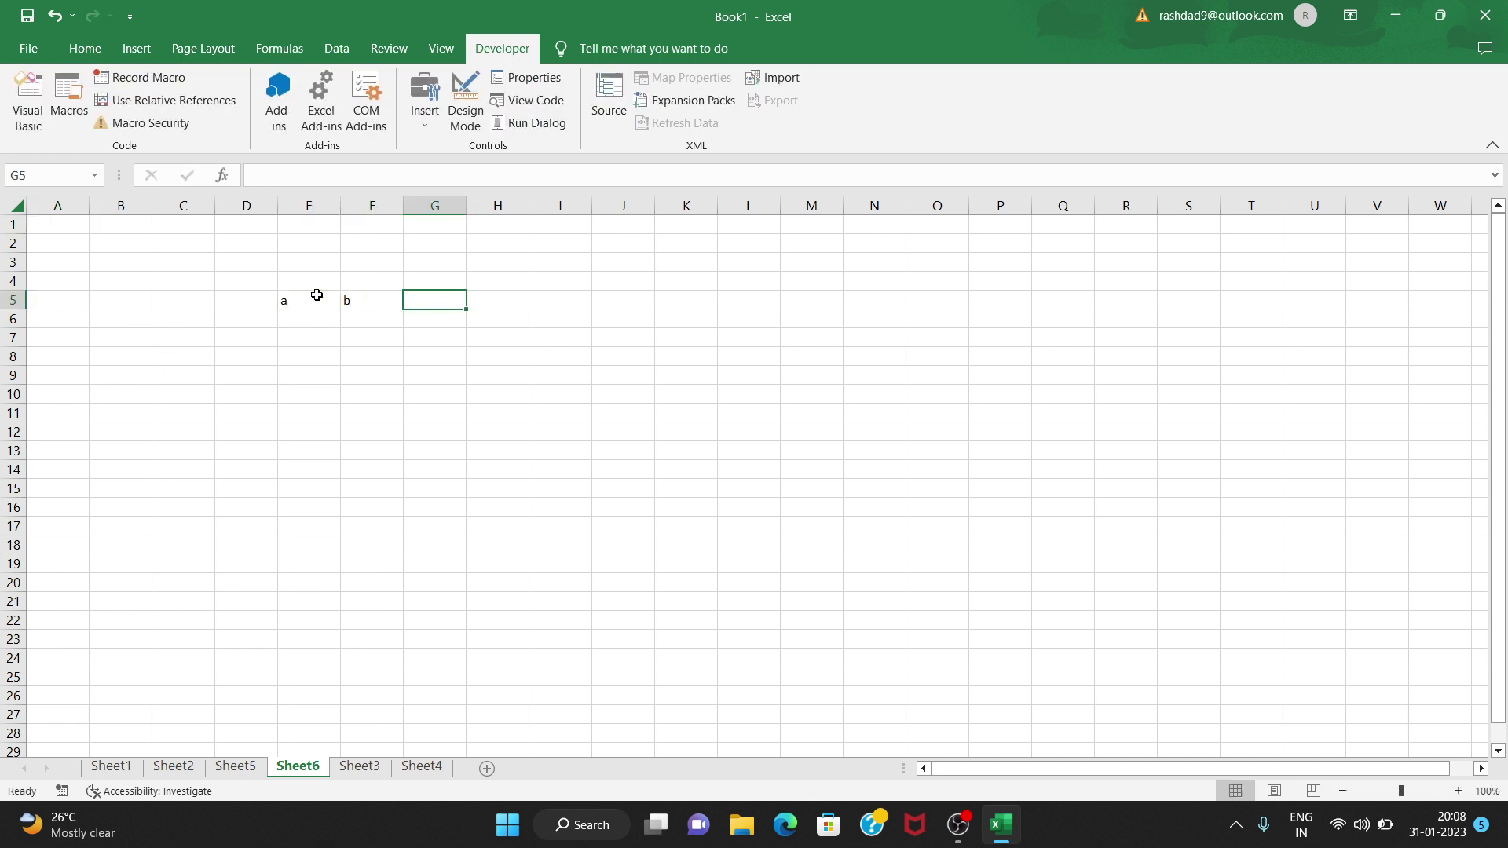
type("c")
key("Return")
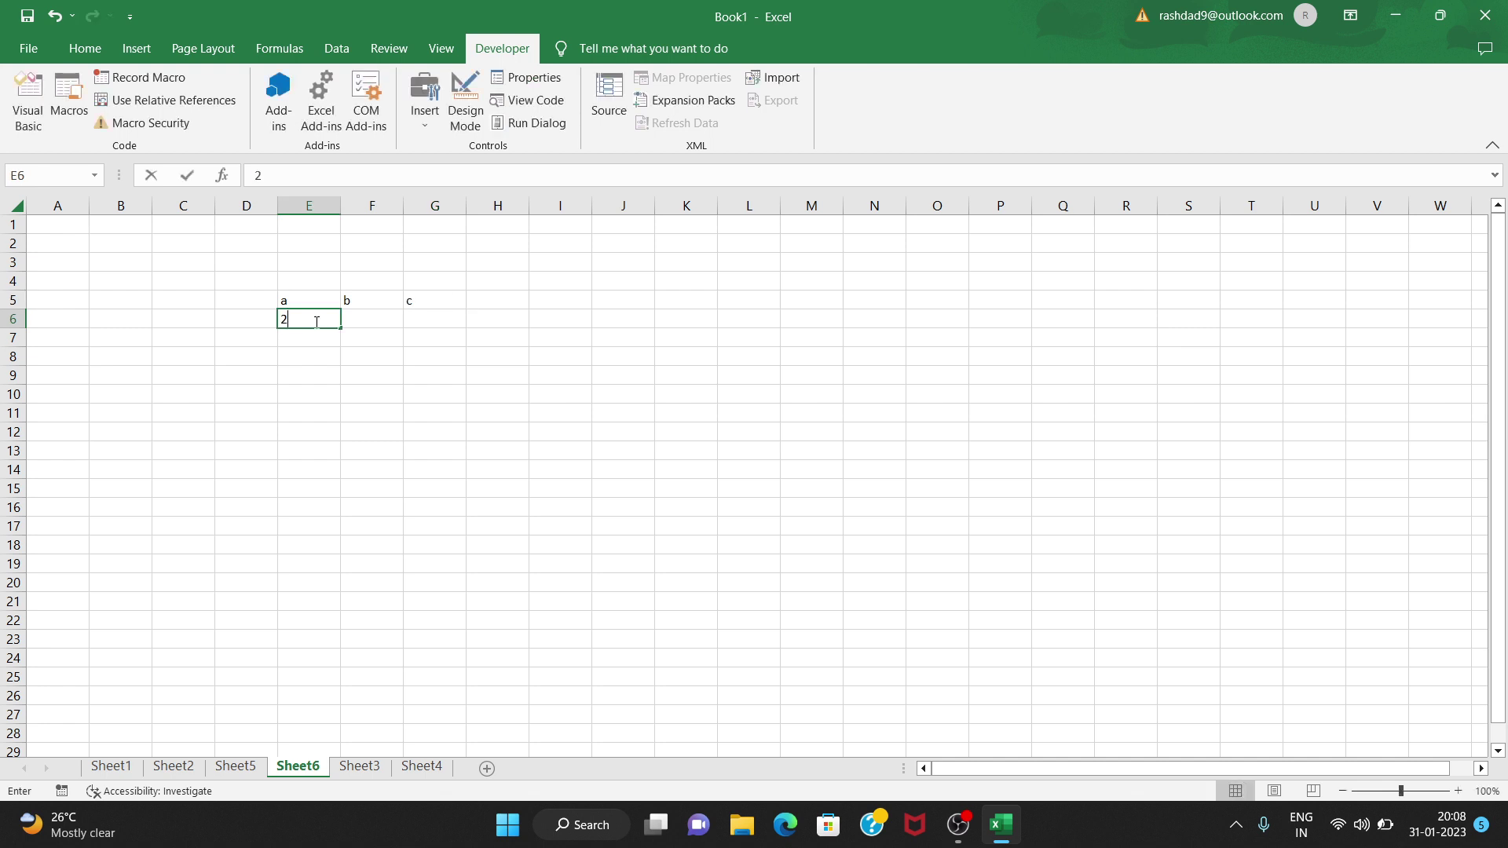
- Enter the value 2 in each of the cells E6:G6 under the a, b and c headers, and go to Sheet5
type("2")
key("Tab")
type("2")
key("Tab")
type("2")
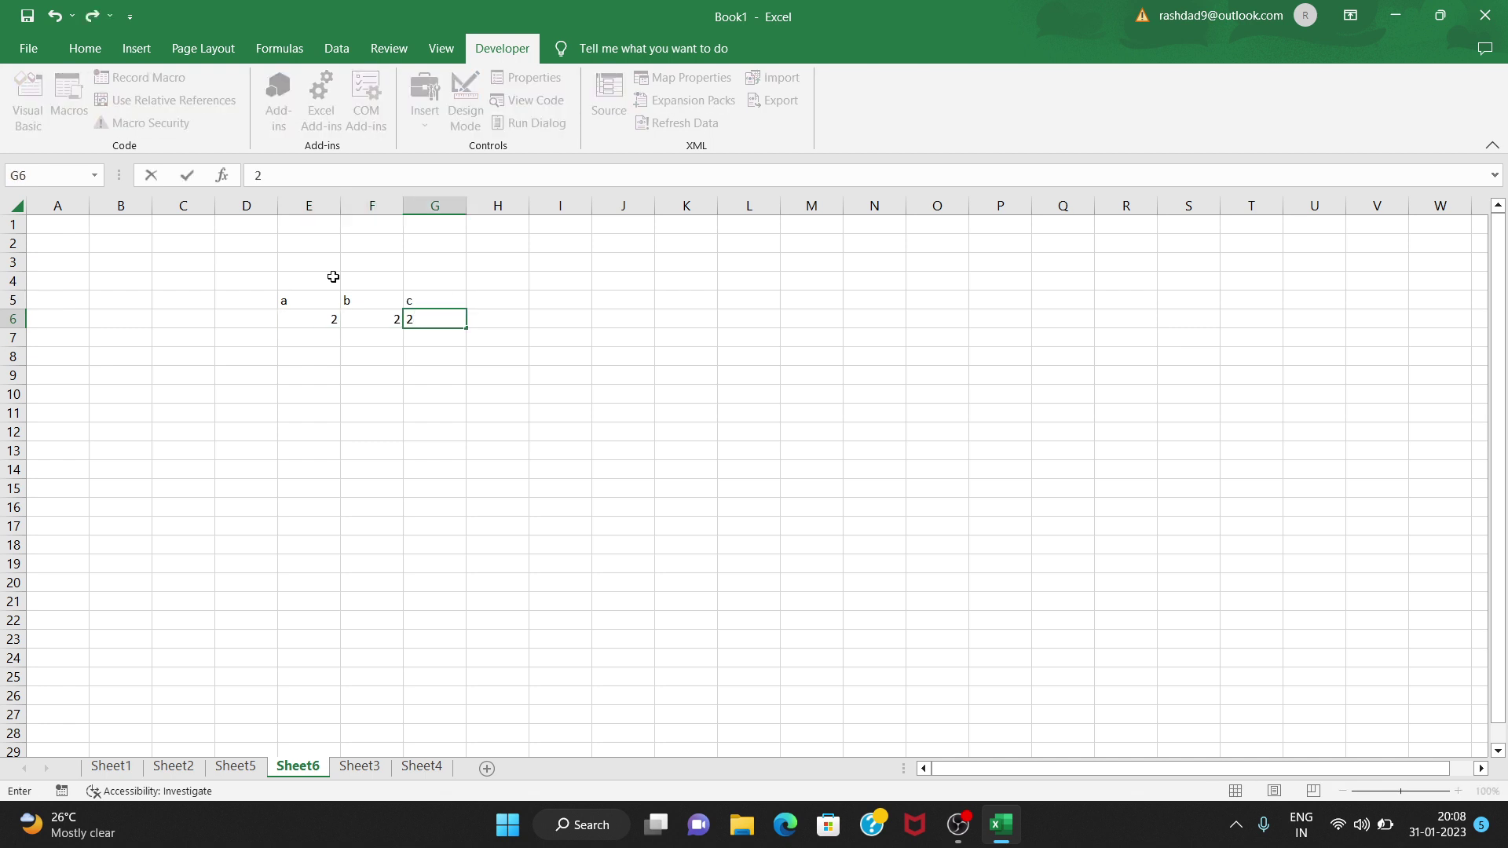
left_click(235, 764)
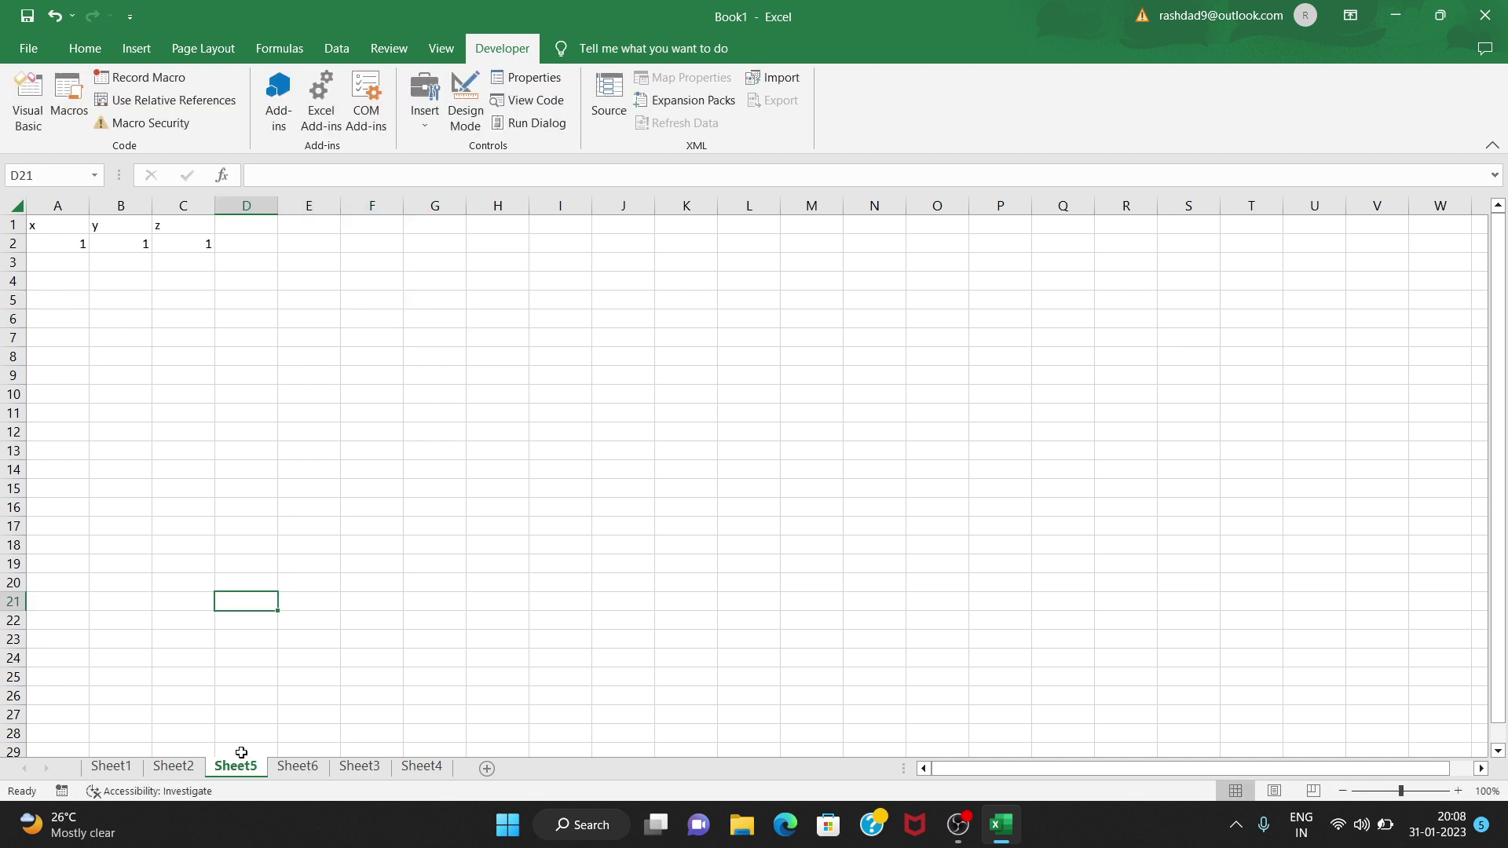
- Select cell E5, the first header of the table on Sheet6, and return to Sheet5
left_click(302, 767)
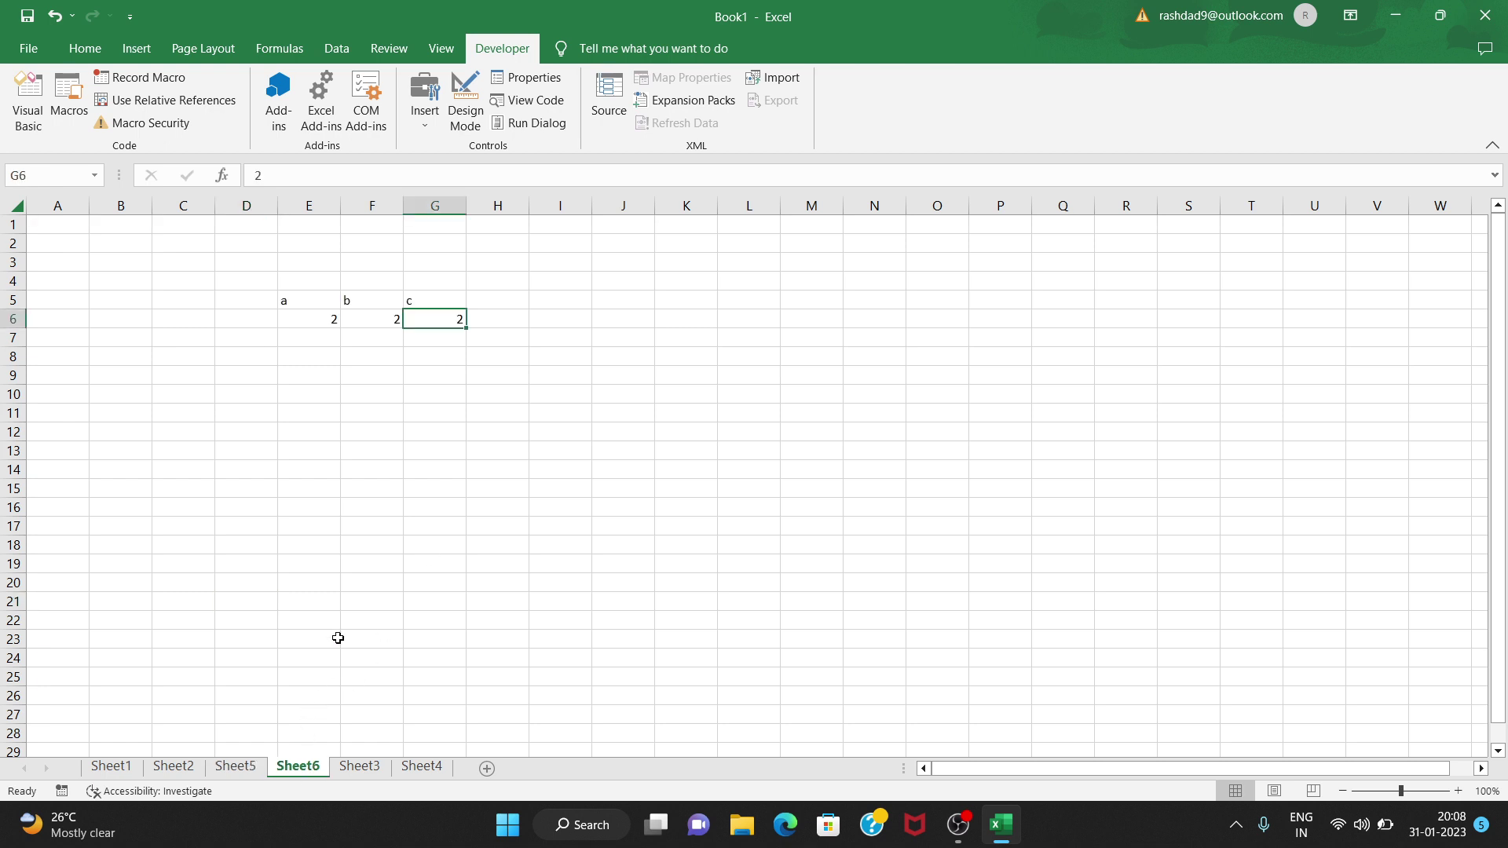
left_click(318, 303)
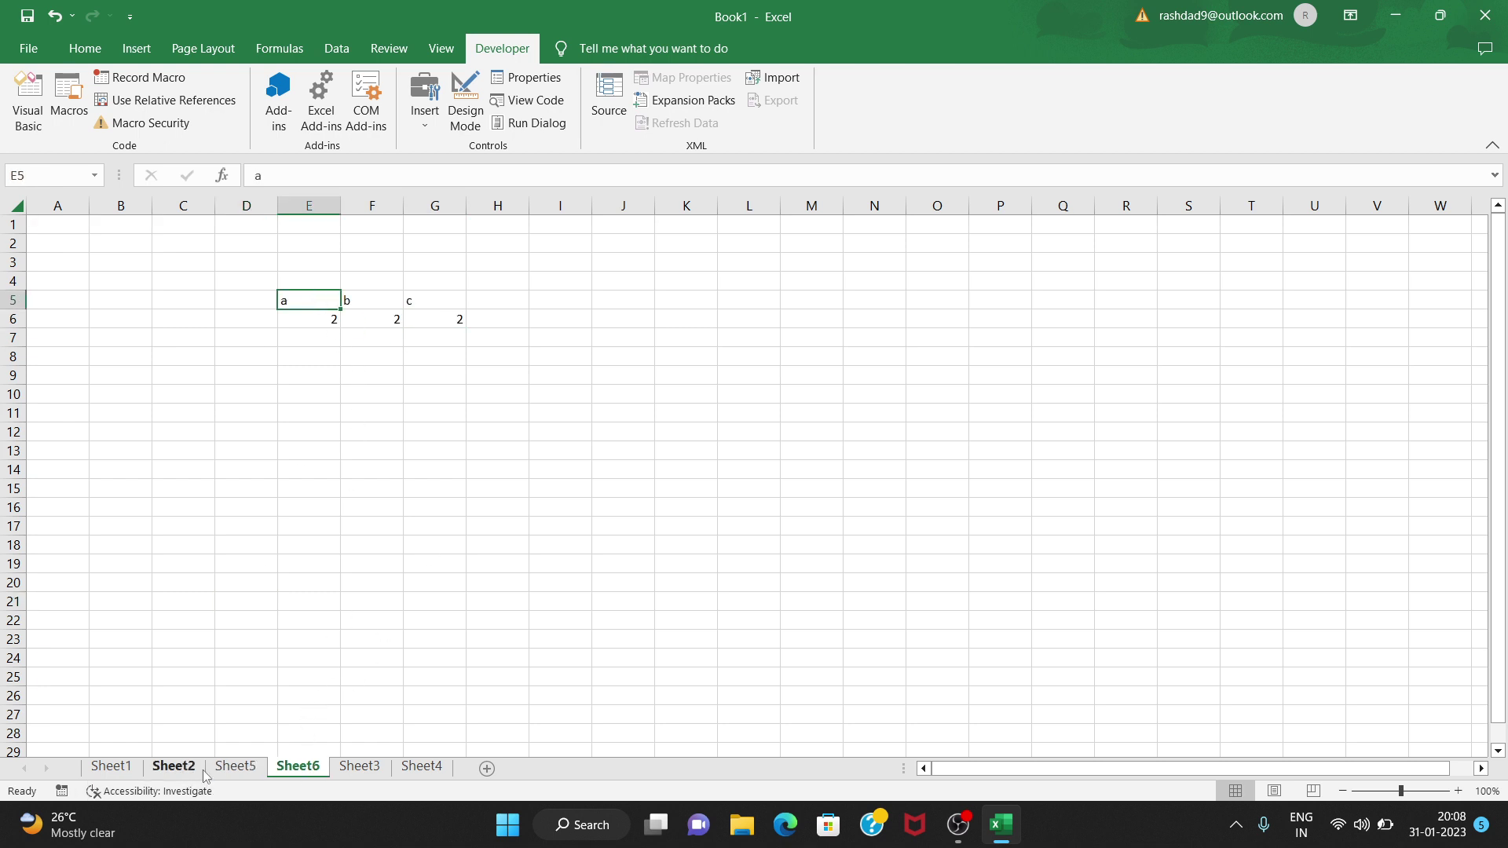
left_click(235, 766)
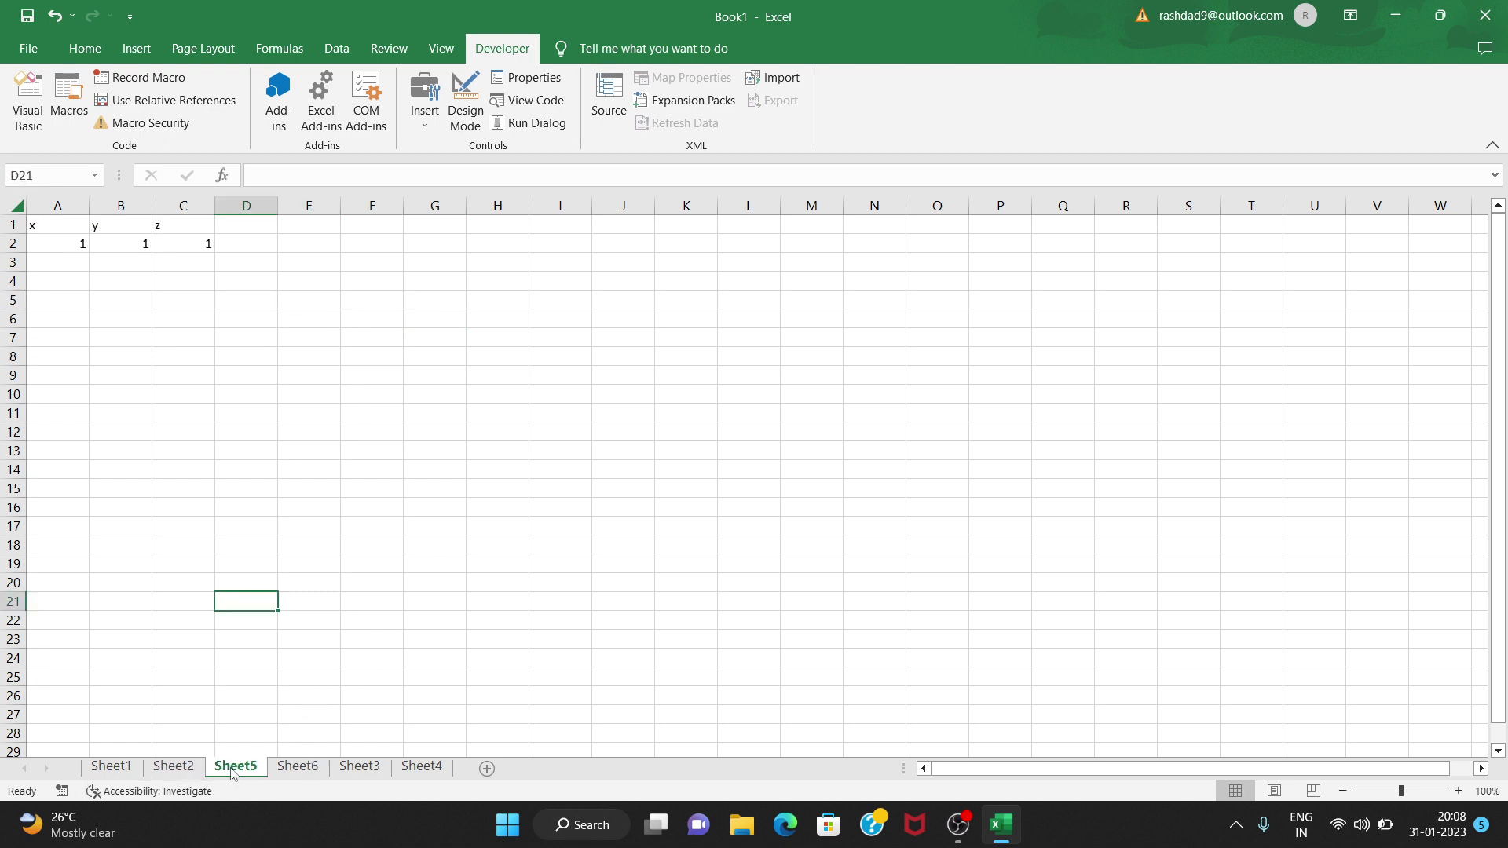
- Turn on relative references and start recording a new macro in this workbook with cell A1 of Sheet5 selected
left_click(54, 228)
left_click(187, 105)
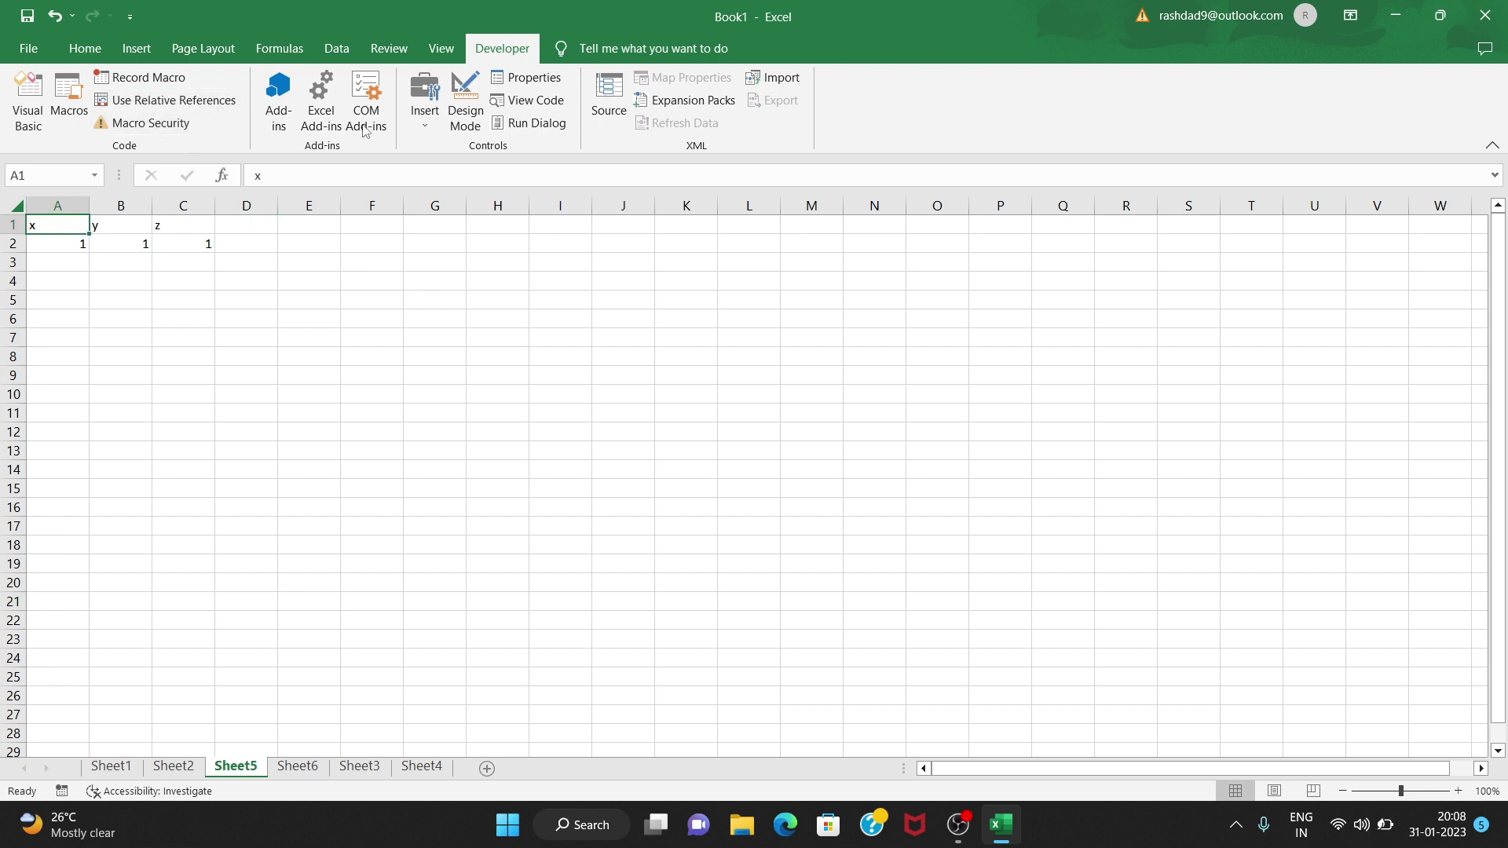
left_click(176, 98)
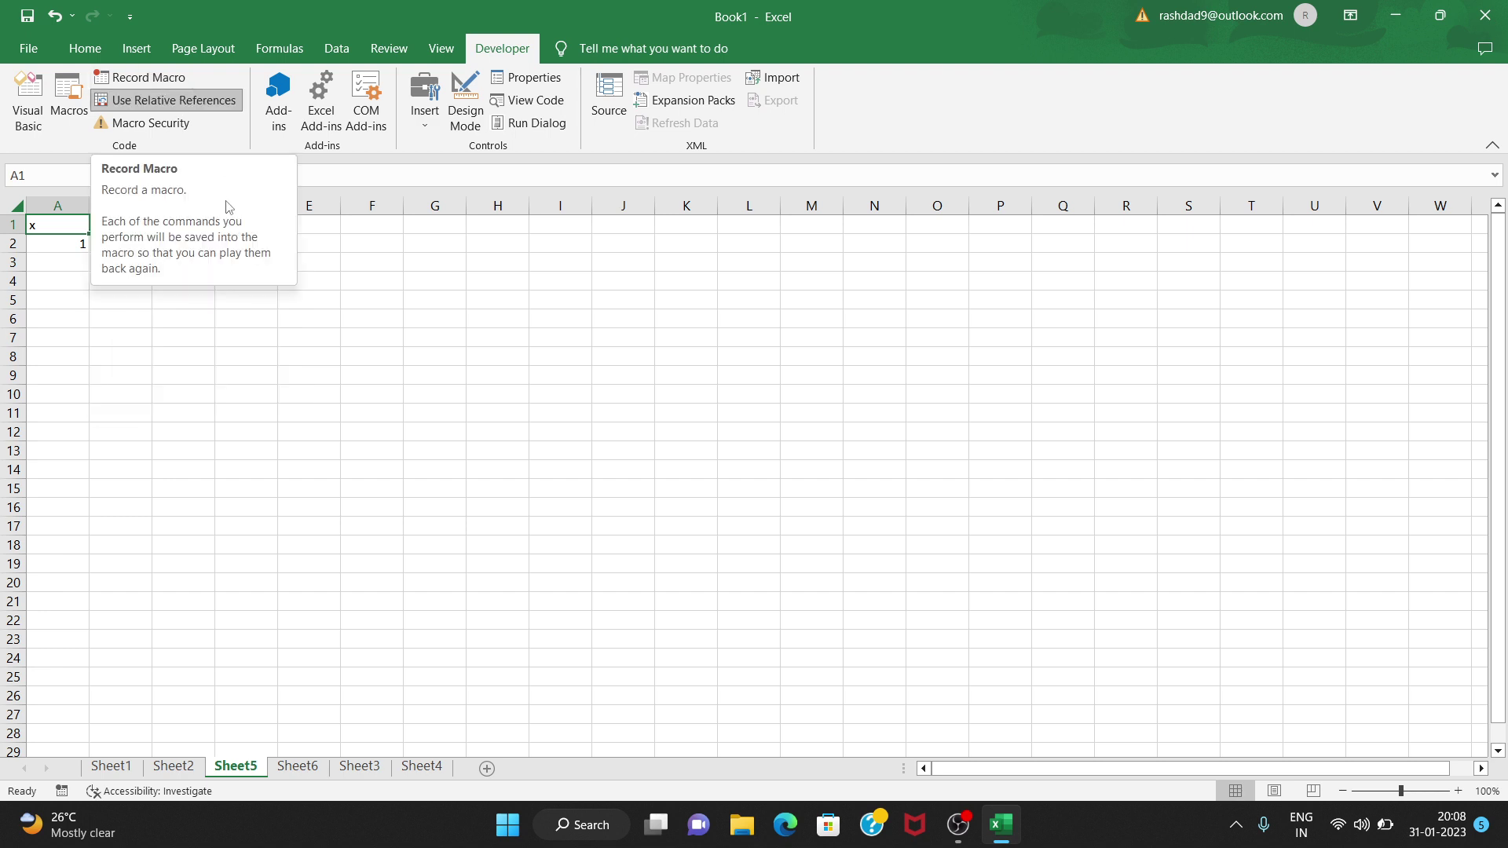
left_click(363, 565)
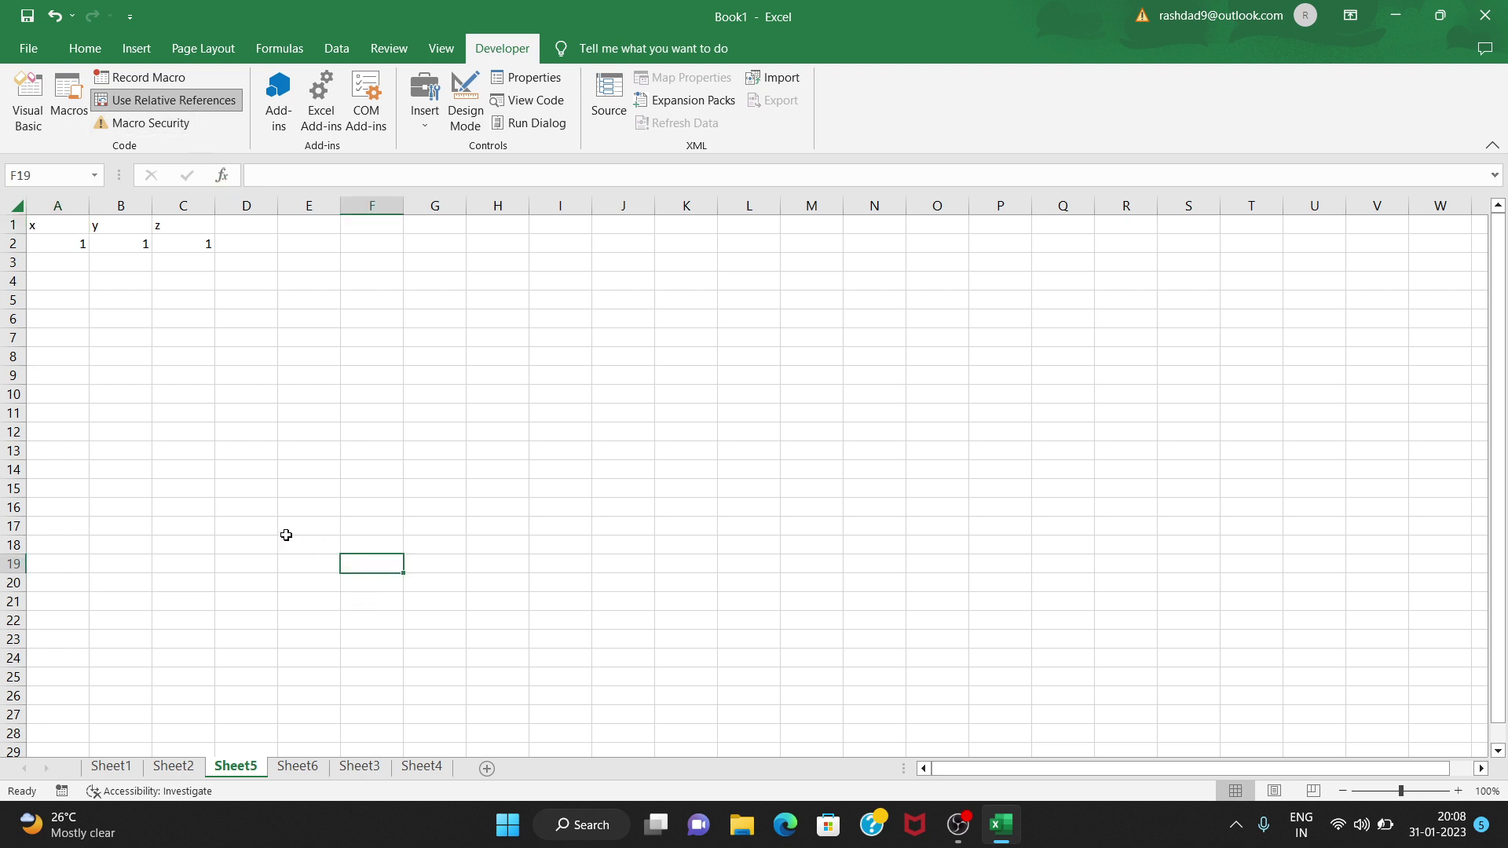
left_click(46, 224)
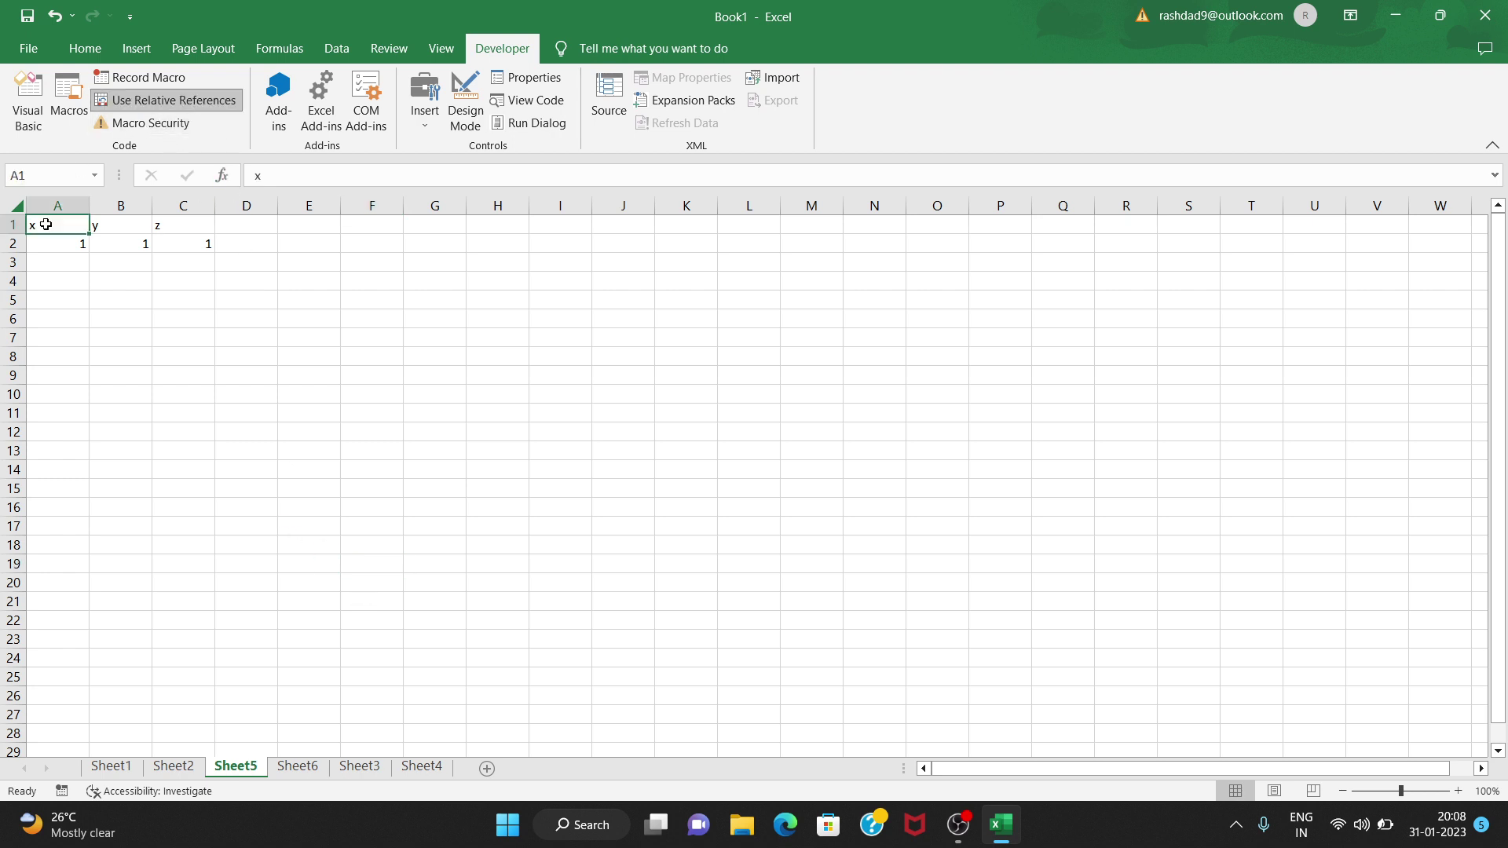
left_click(139, 78)
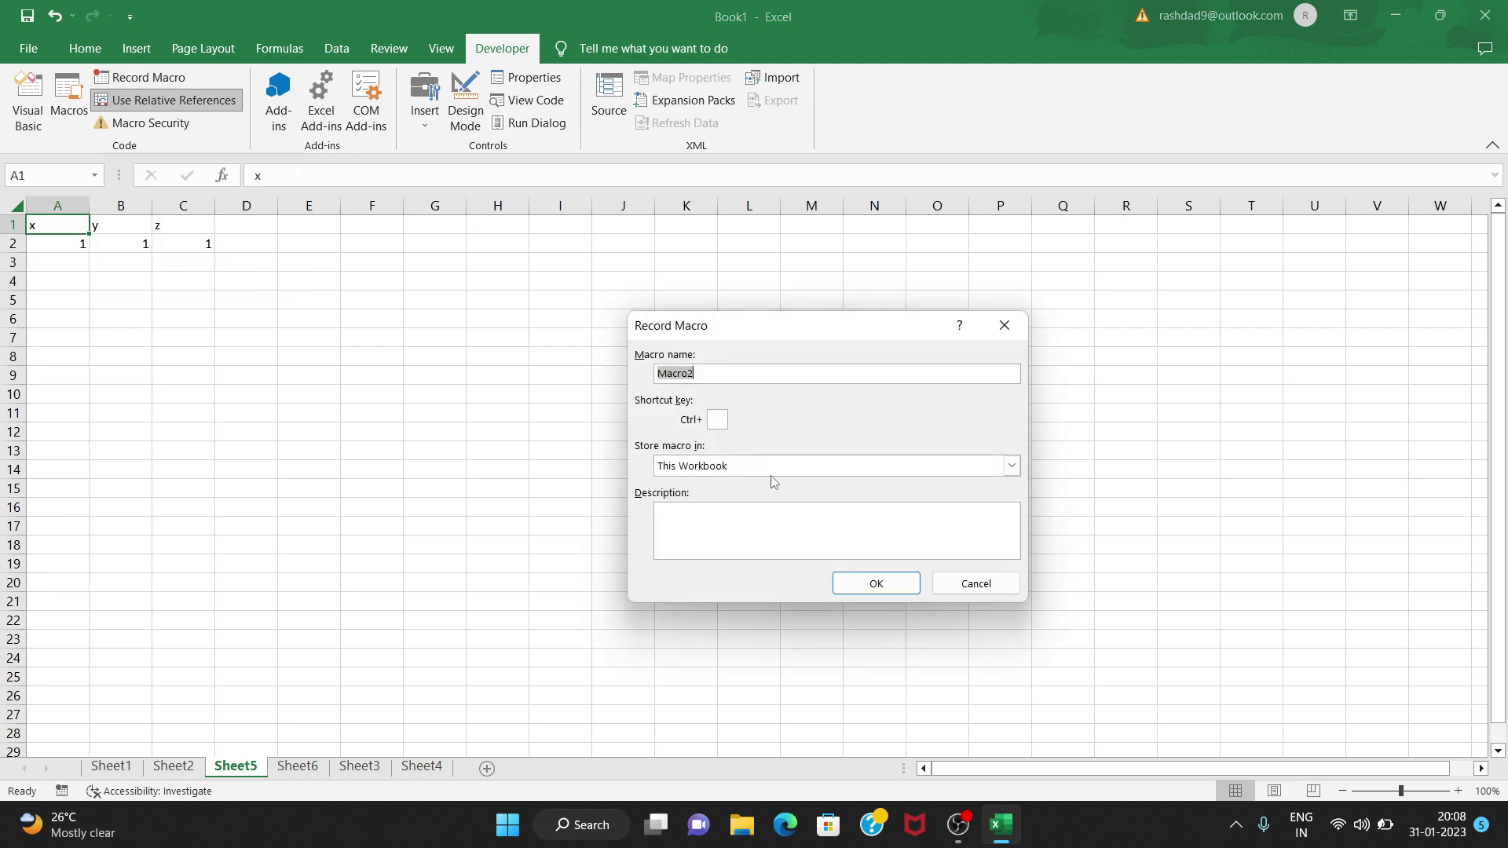
left_click(875, 584)
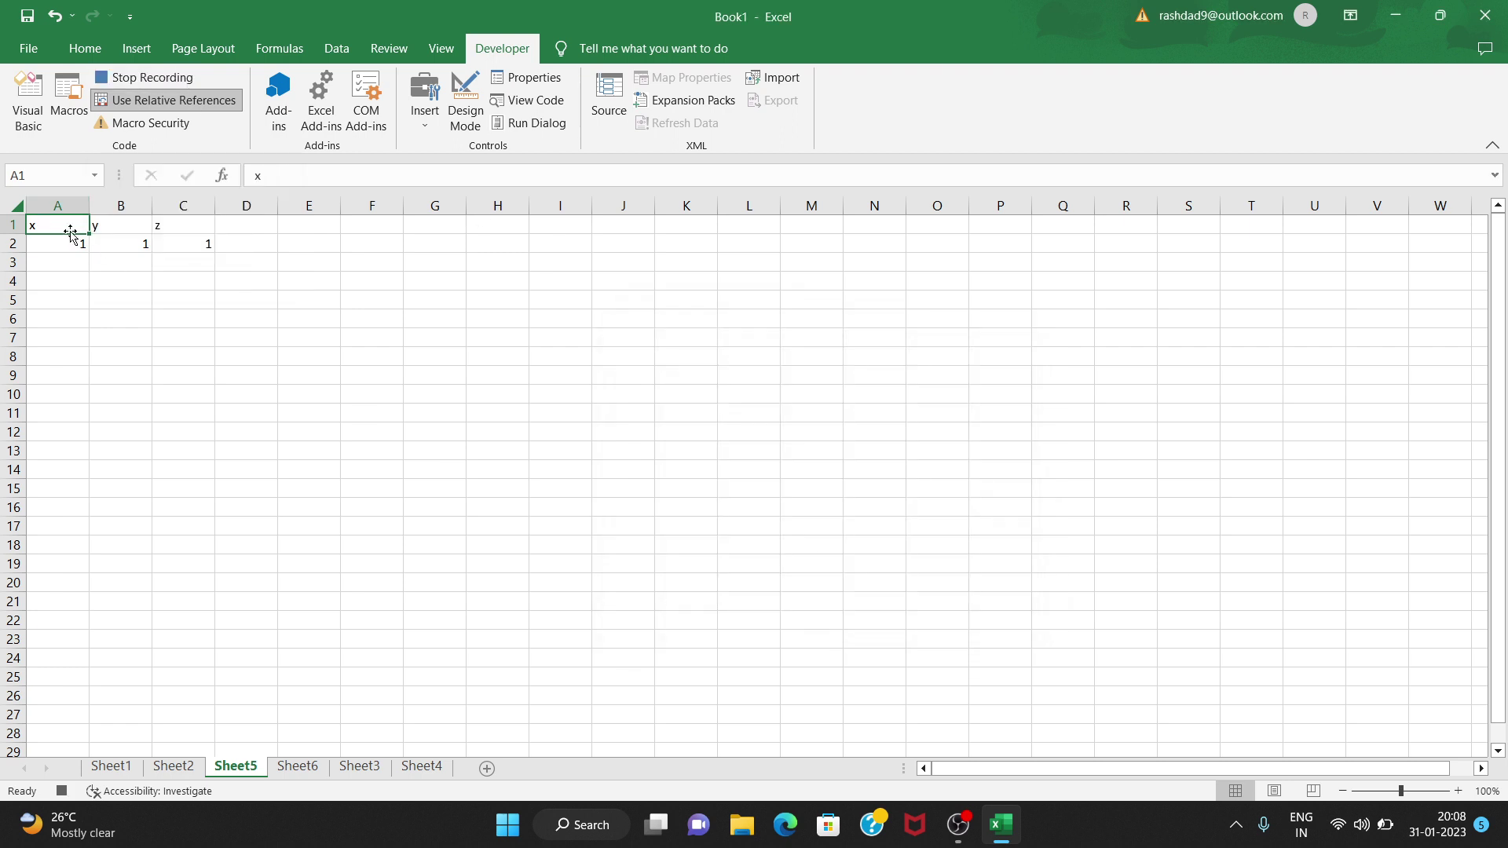
- Format the table in A1:C2 with the Algerian font, italics and outside borders
left_click_drag(67, 226, 181, 248)
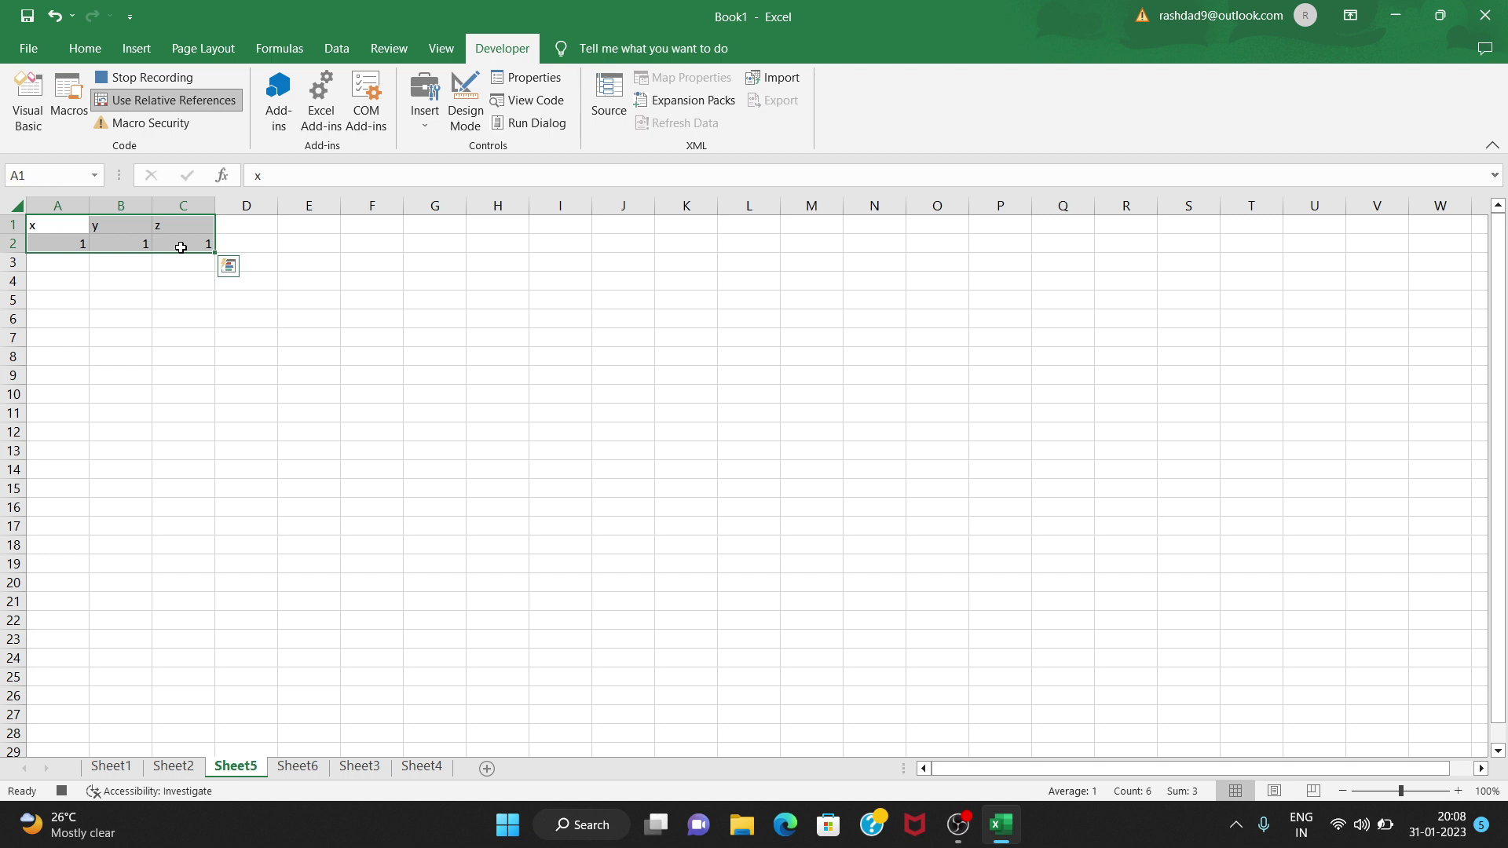
left_click(107, 47)
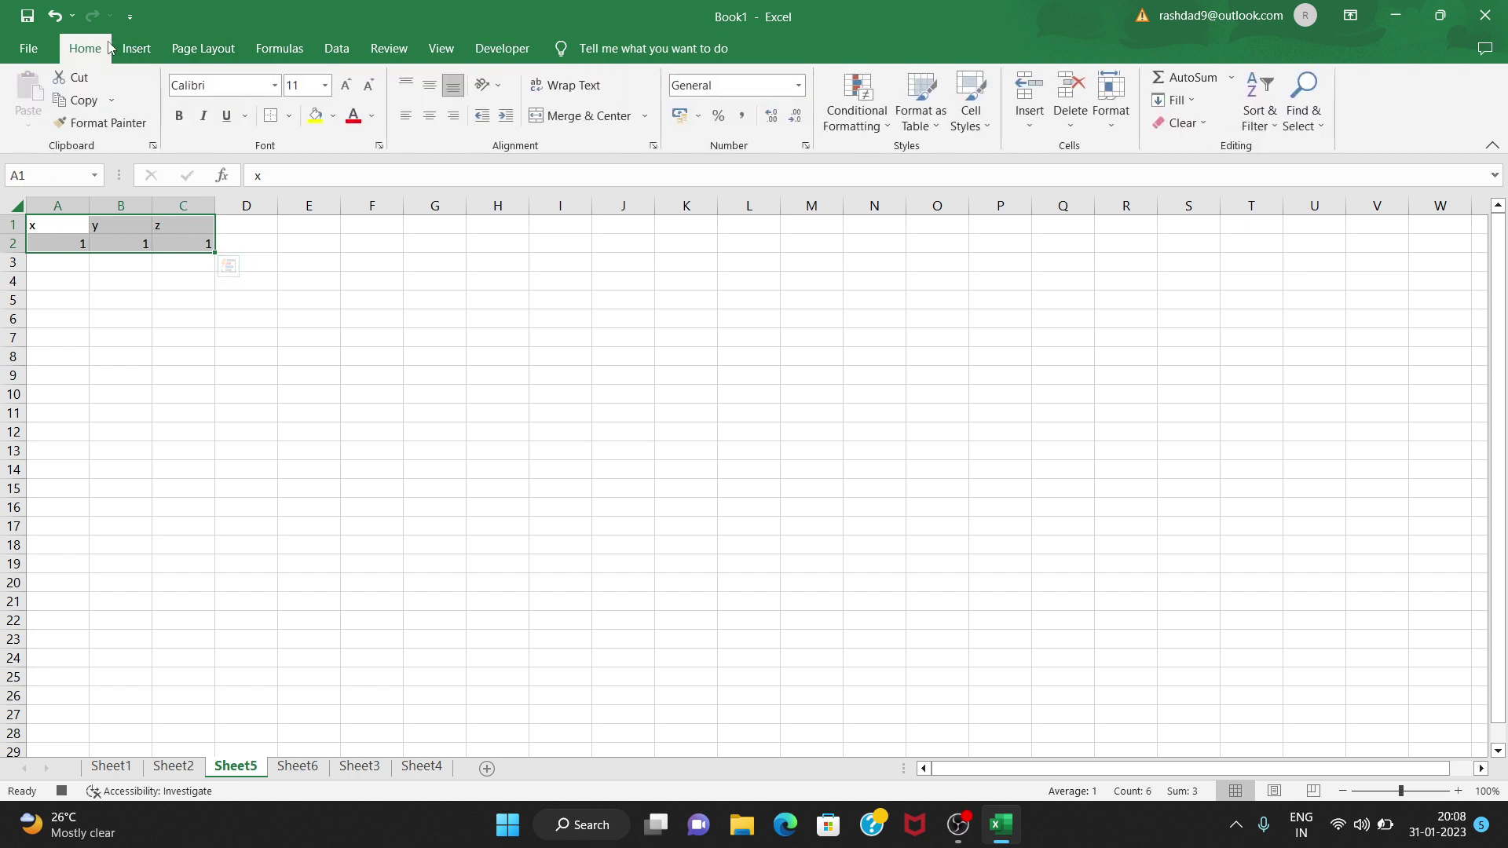
left_click(275, 86)
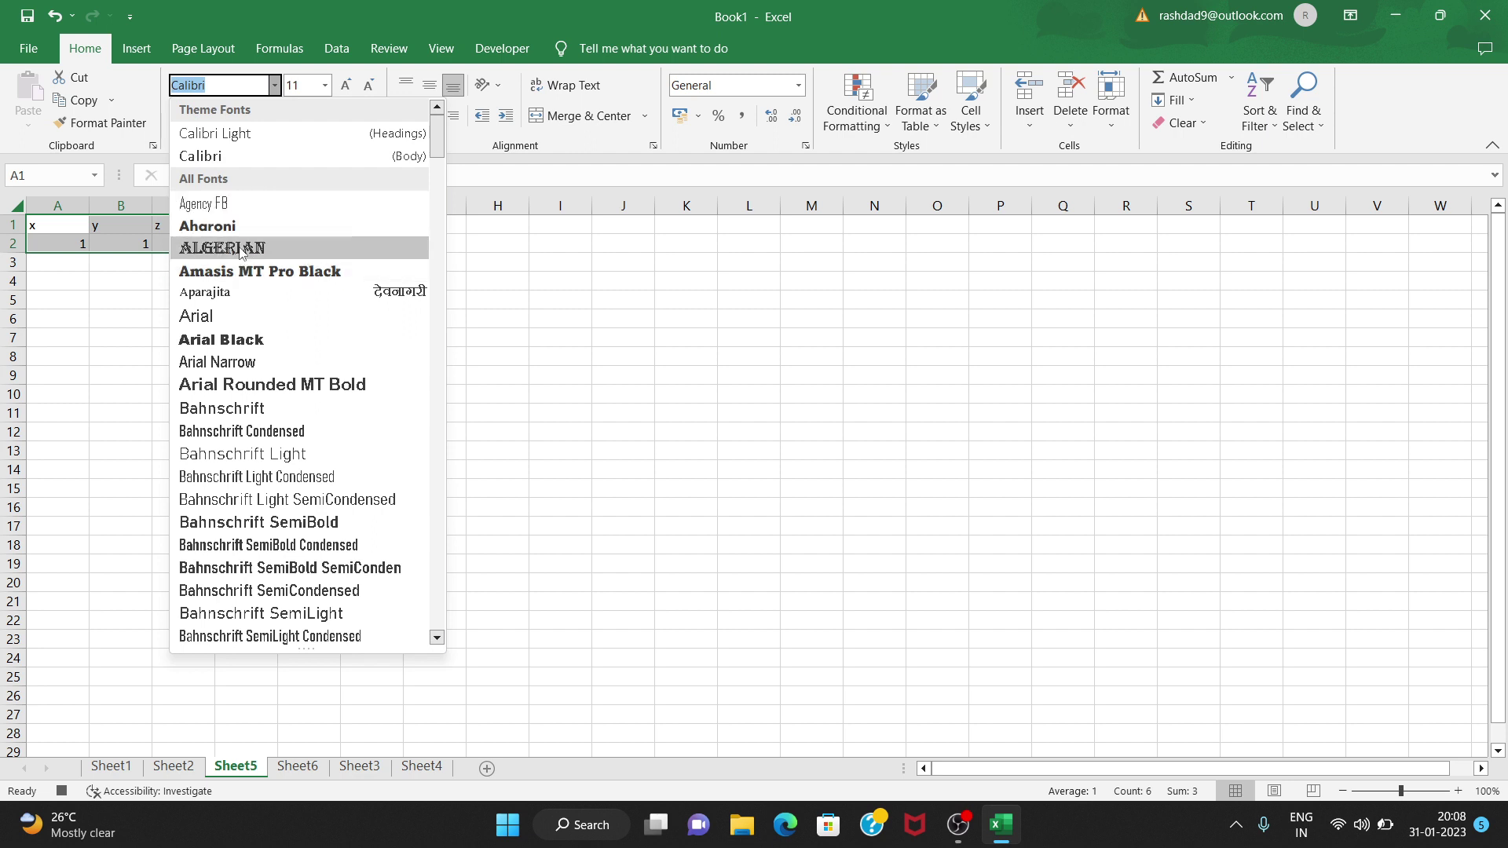
left_click(241, 249)
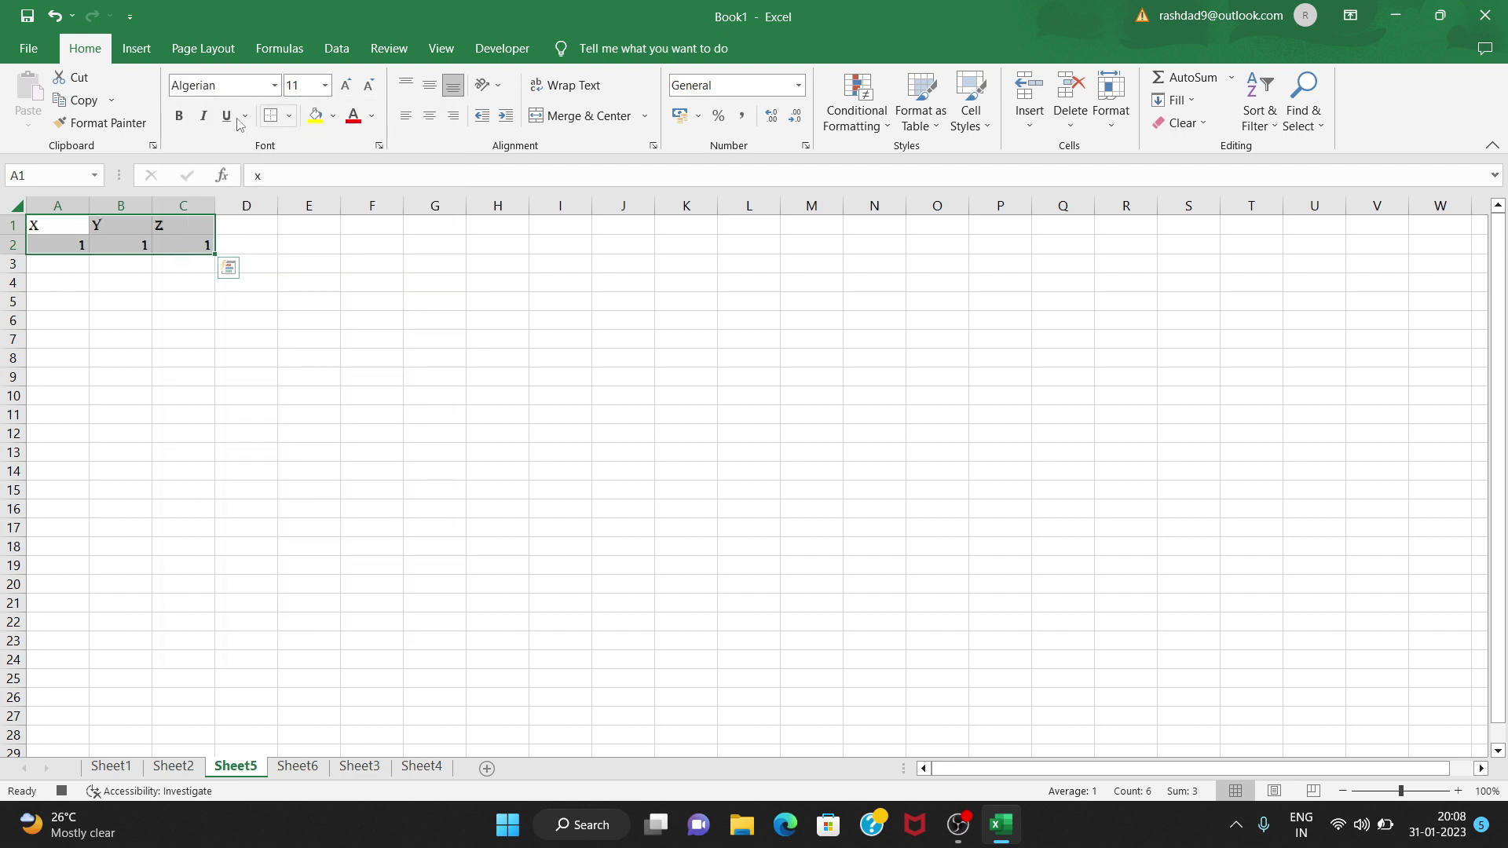
left_click(202, 117)
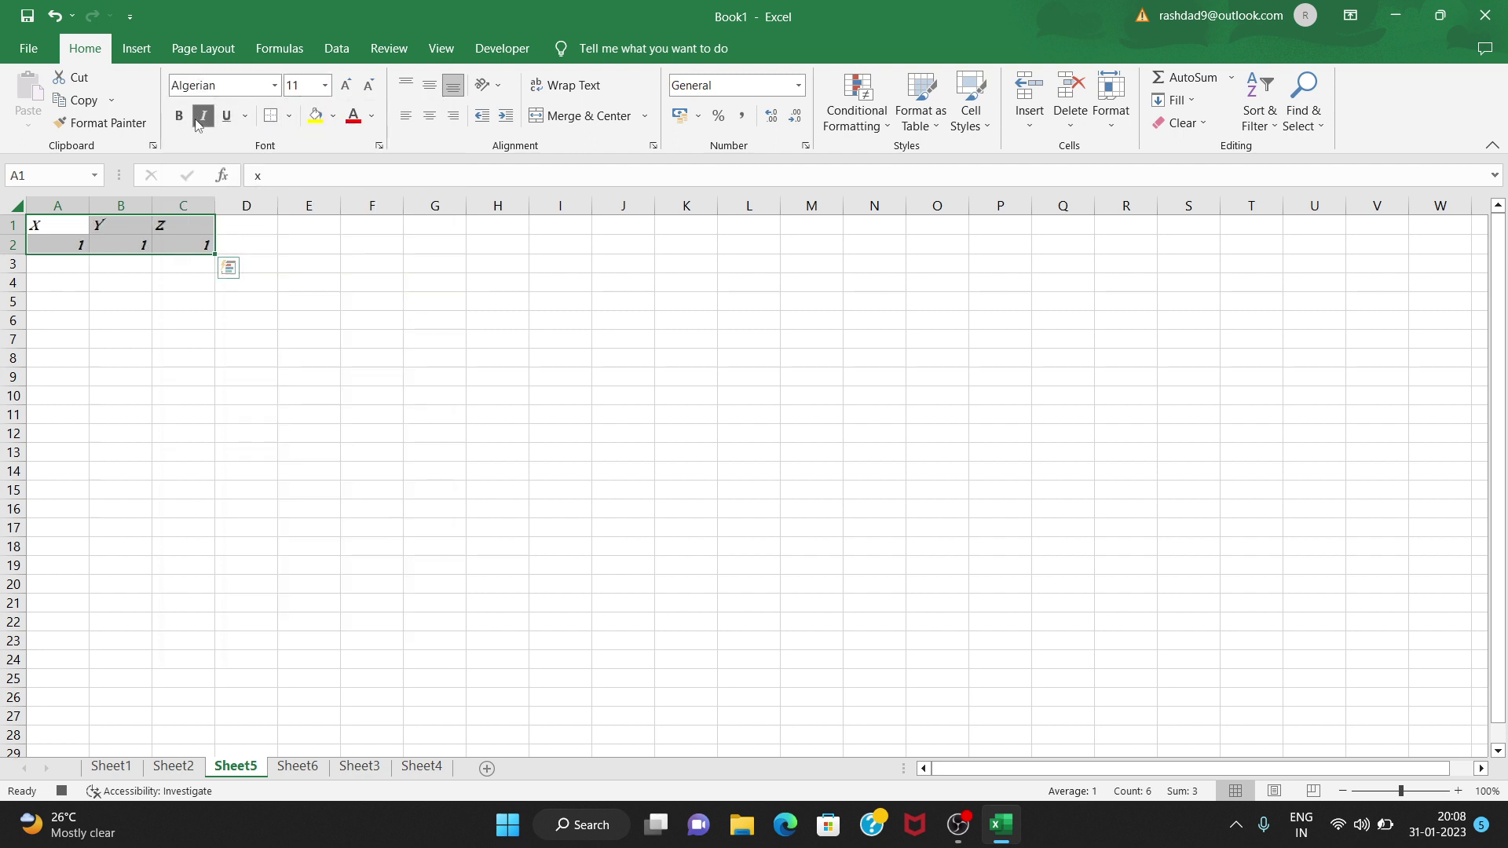
left_click(289, 116)
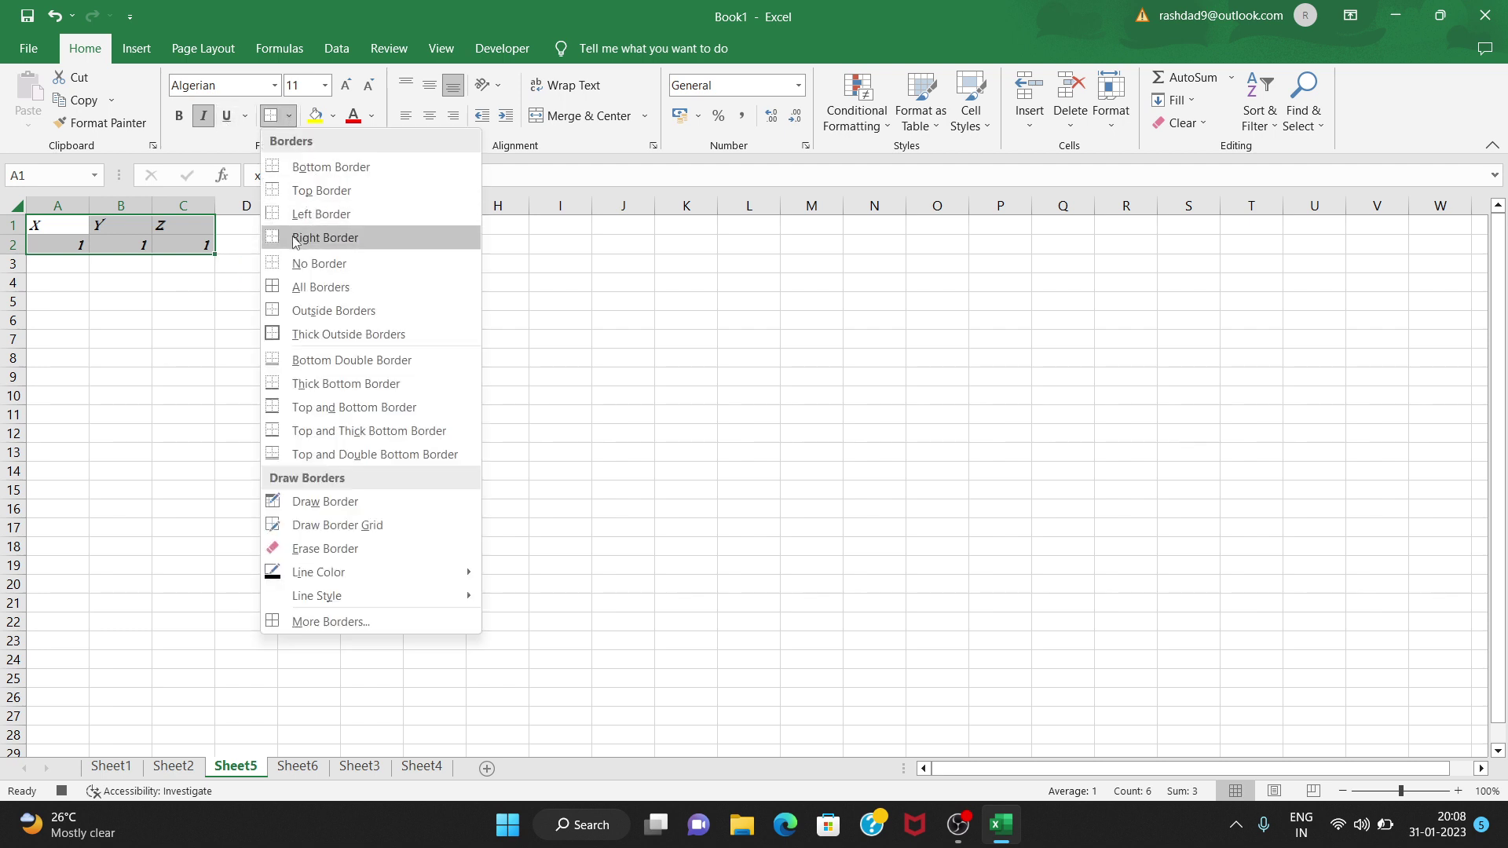
left_click(285, 311)
- Fill the header cells A1:C1 with yellow and stop recording the macro
left_click_drag(49, 225, 180, 225)
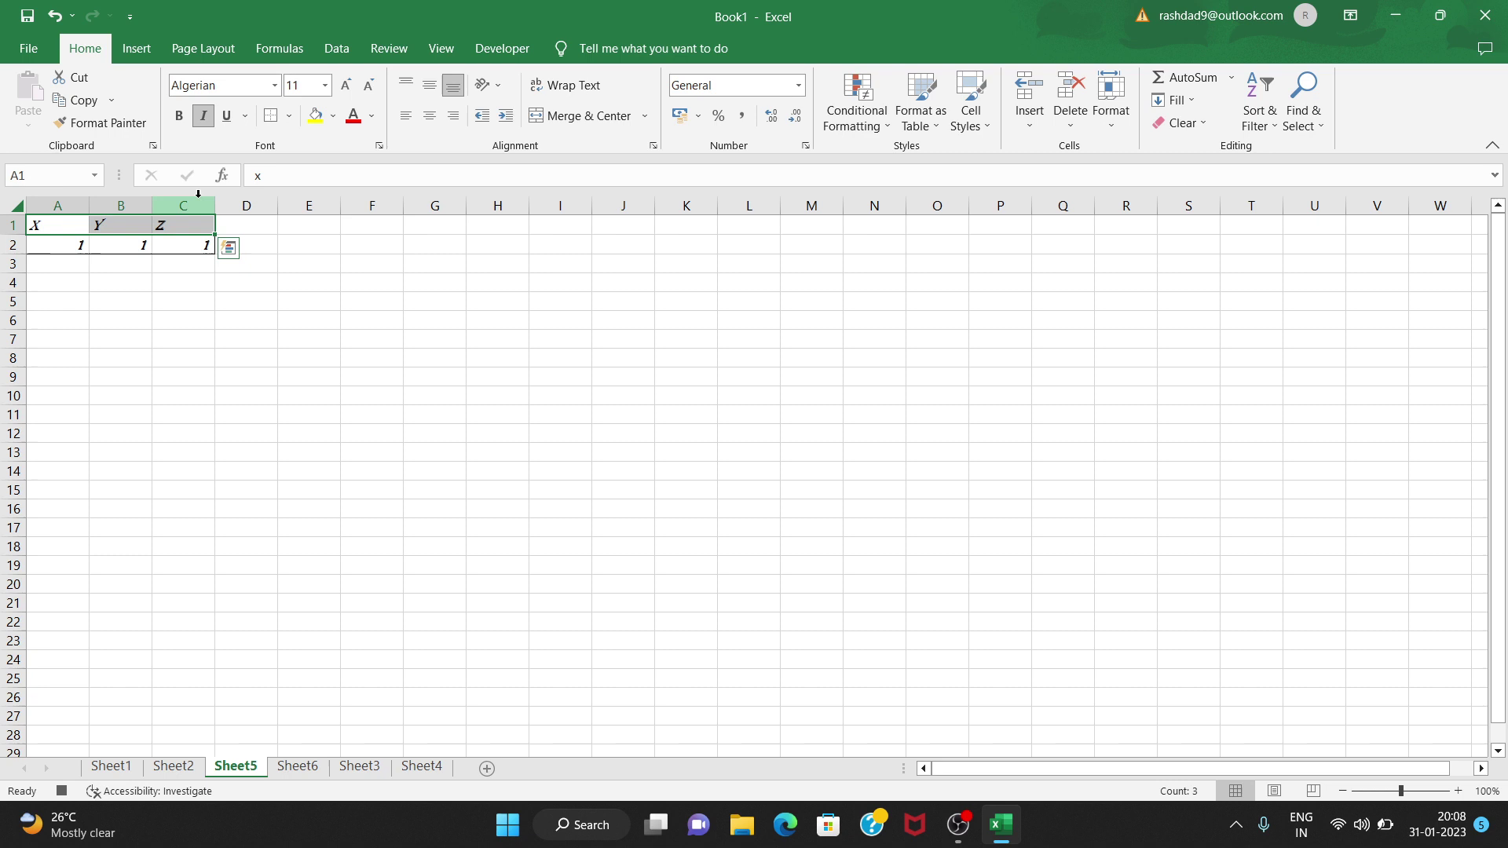
left_click(315, 116)
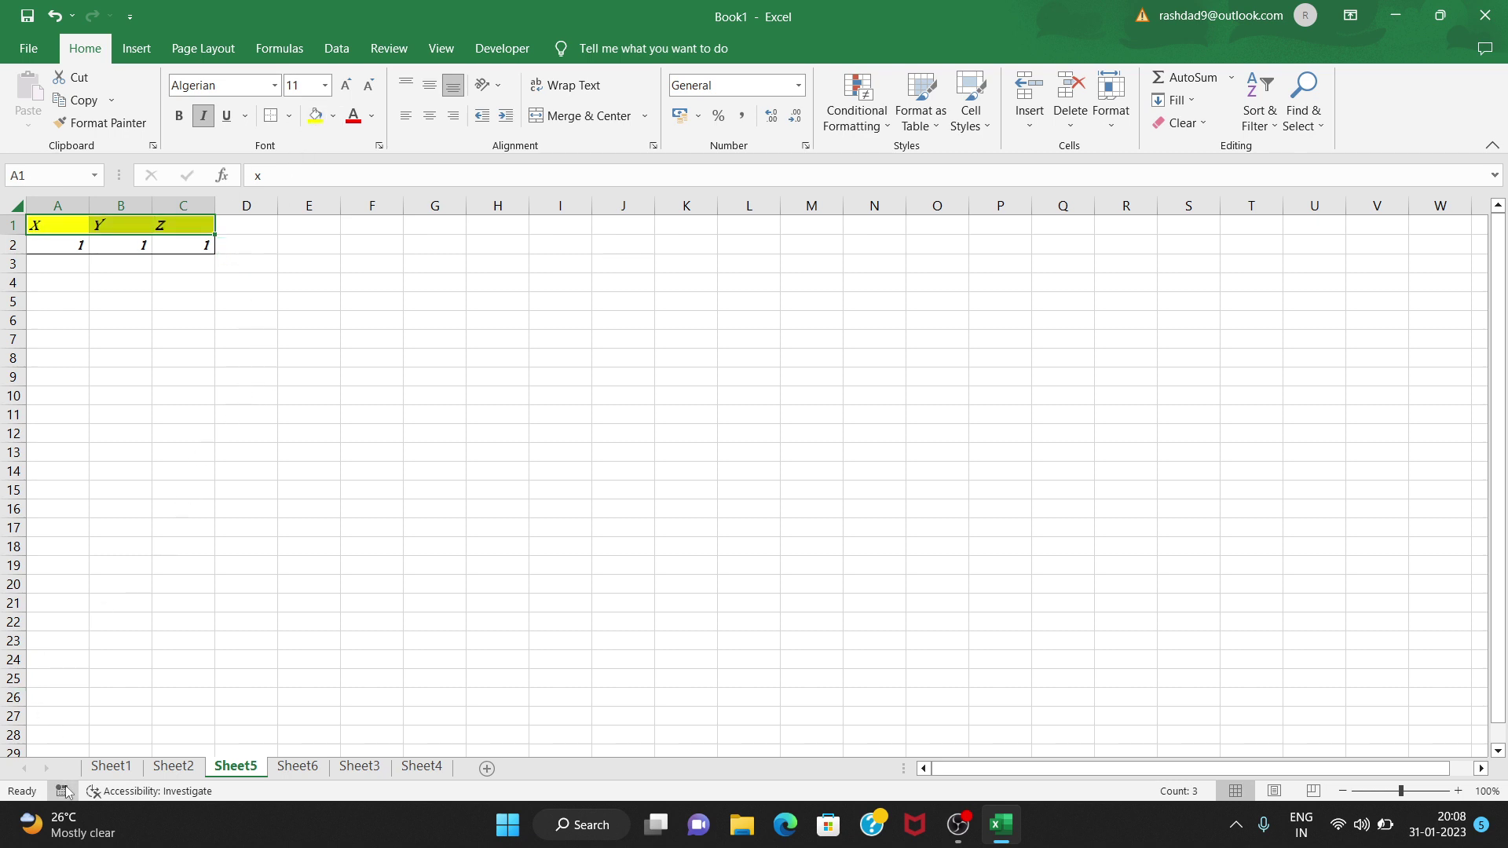
left_click(319, 486)
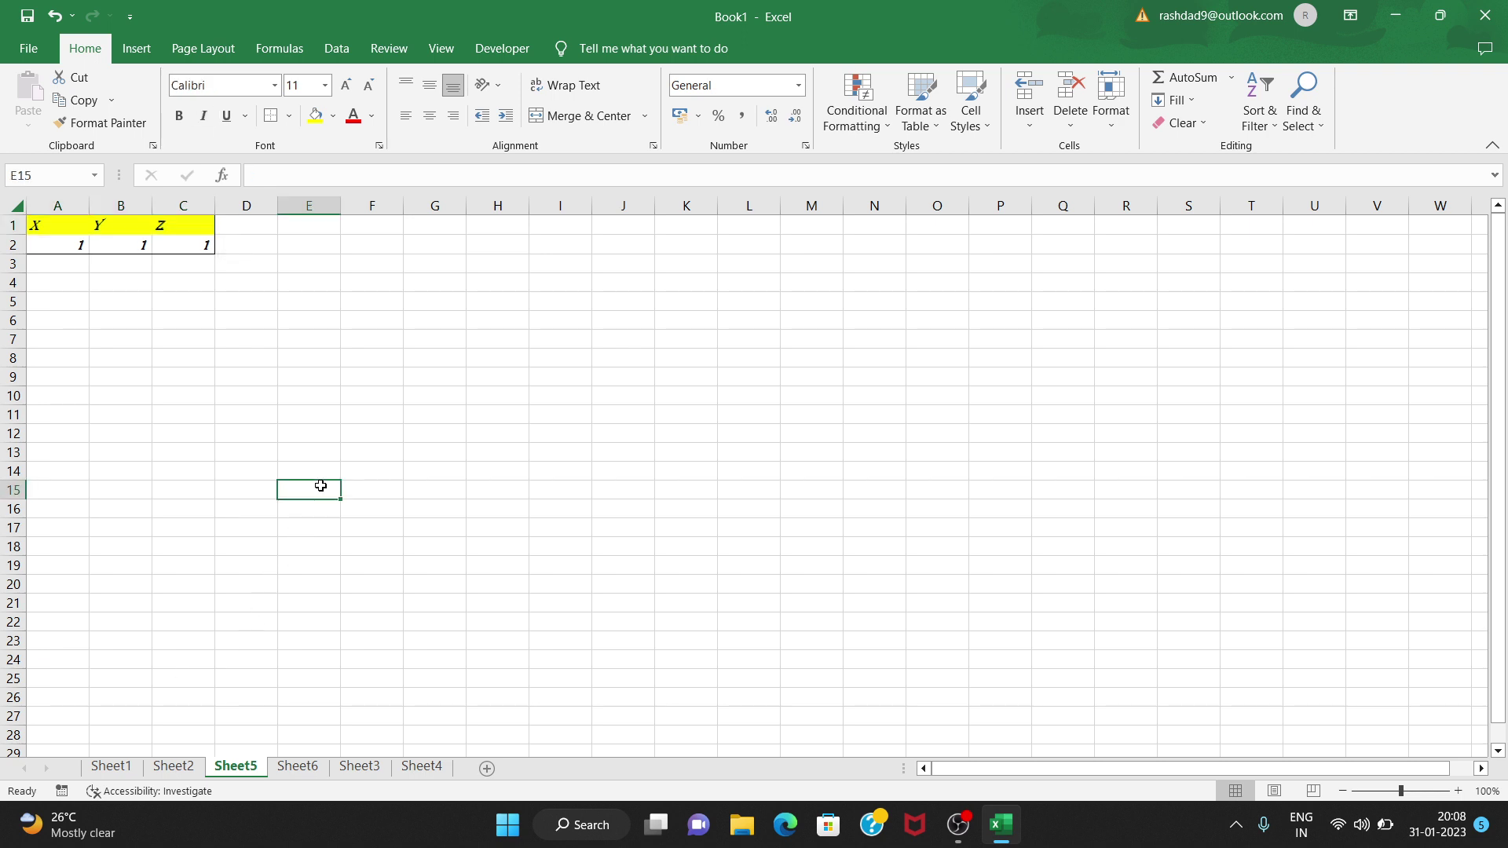
- Run Macro2 on Sheet6 starting from cell E5, and deselect the table
left_click(297, 766)
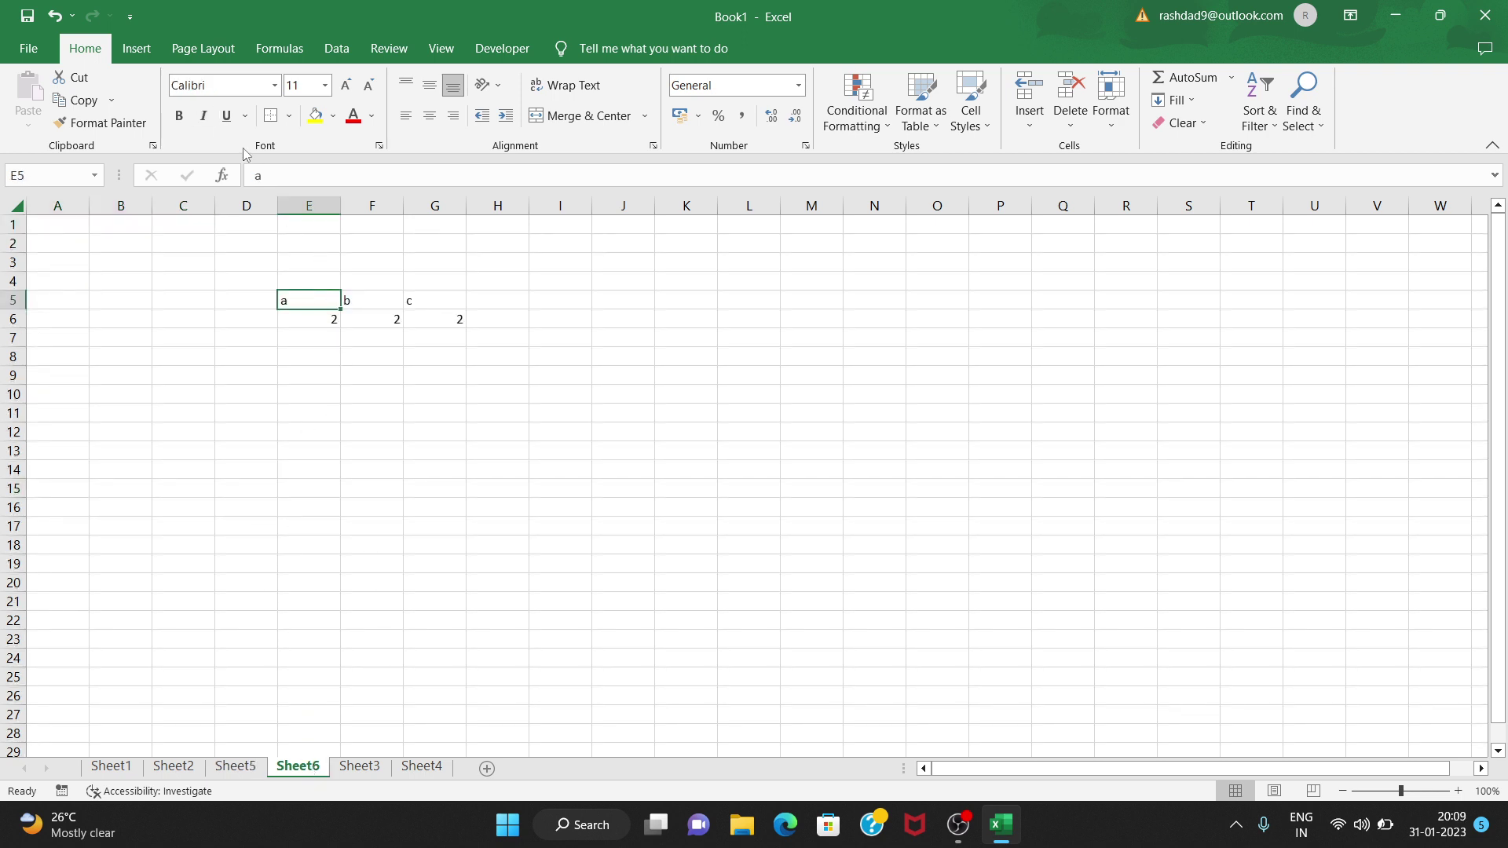
left_click(482, 47)
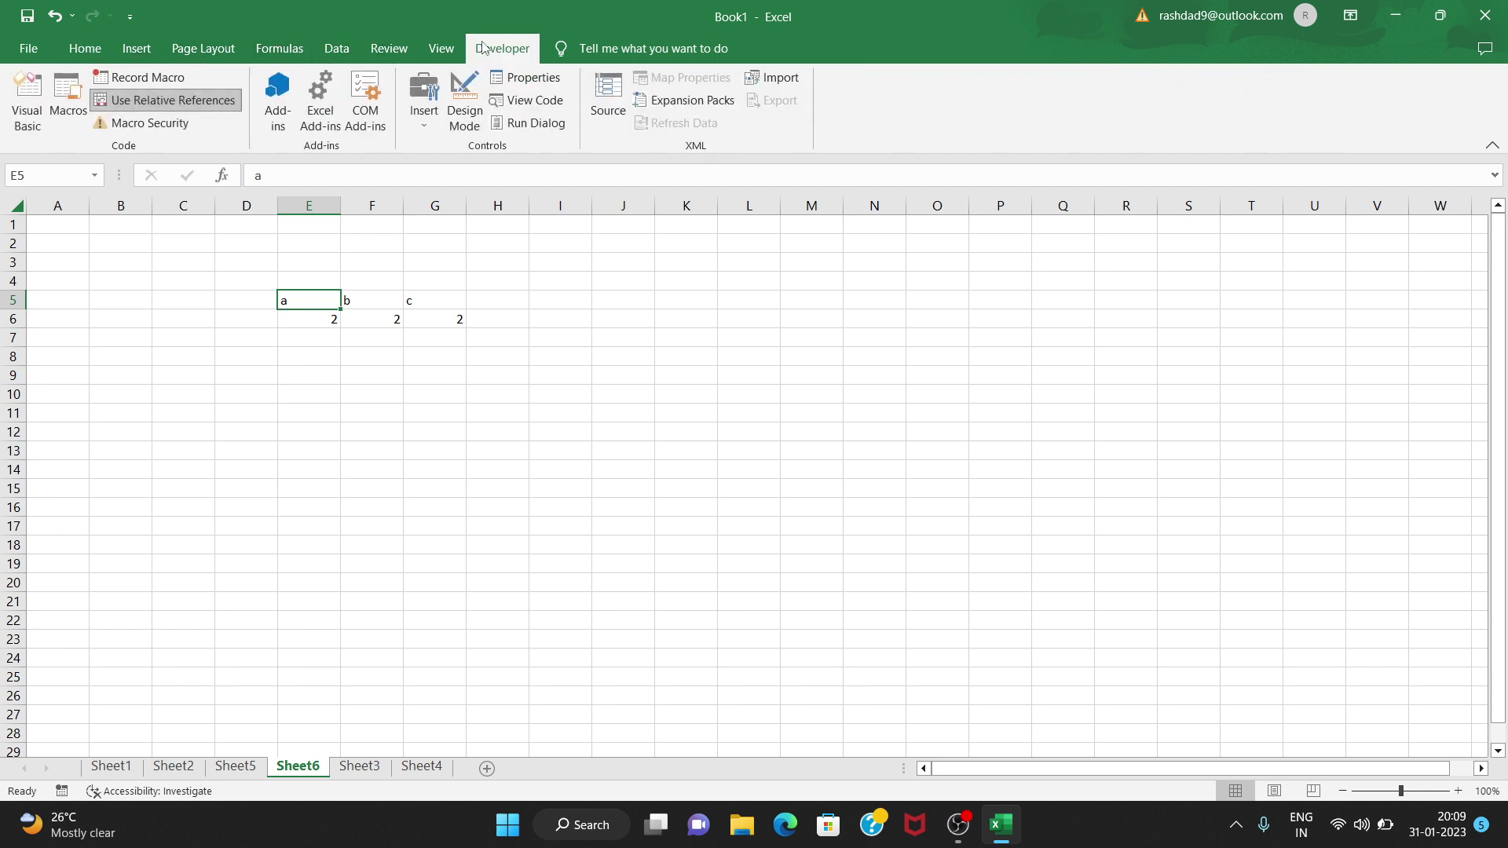
left_click(69, 101)
left_click(646, 369)
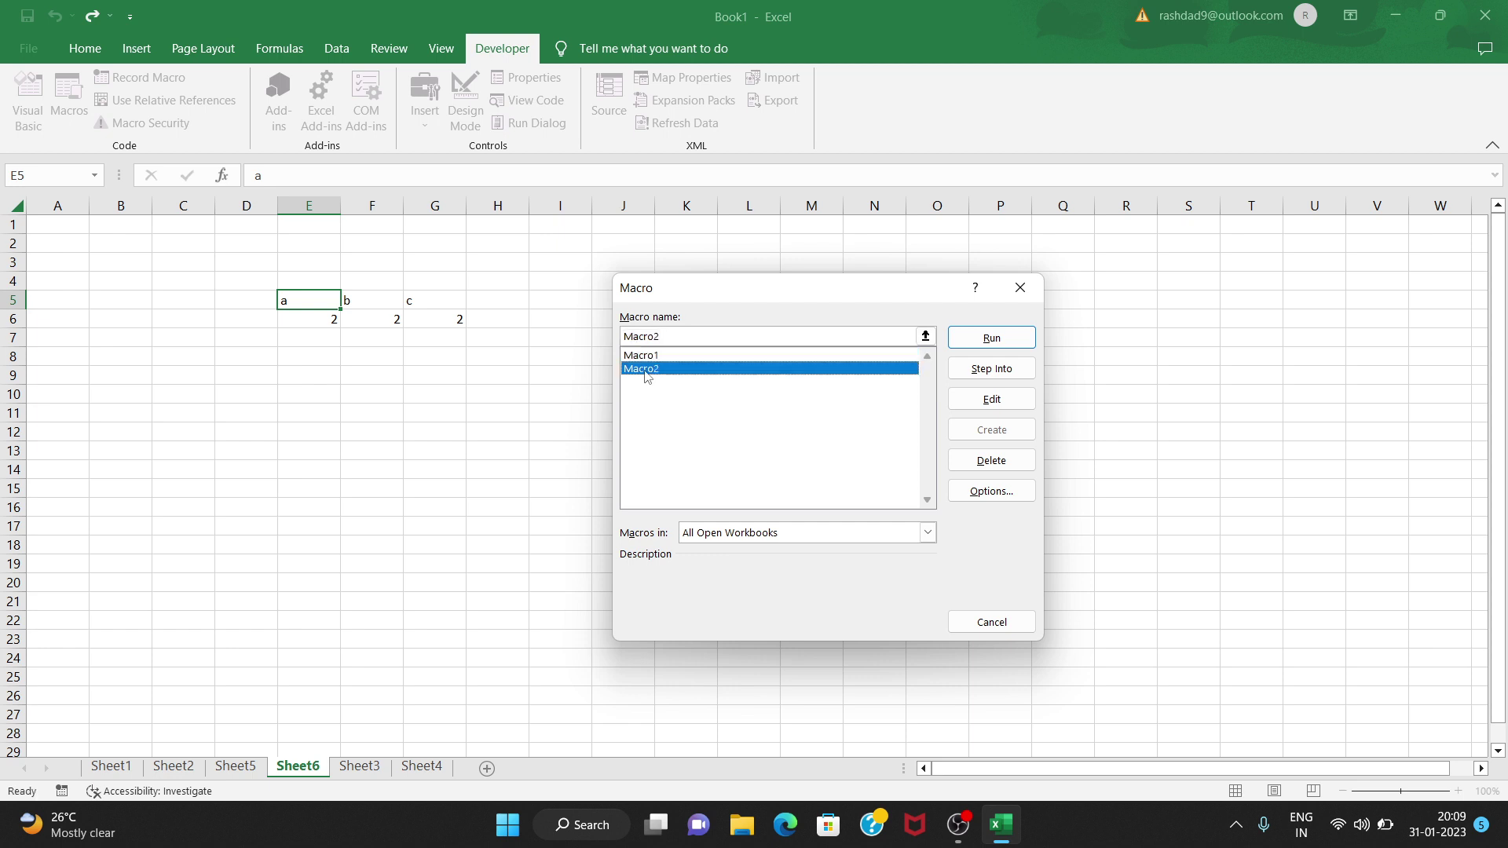
left_click(991, 337)
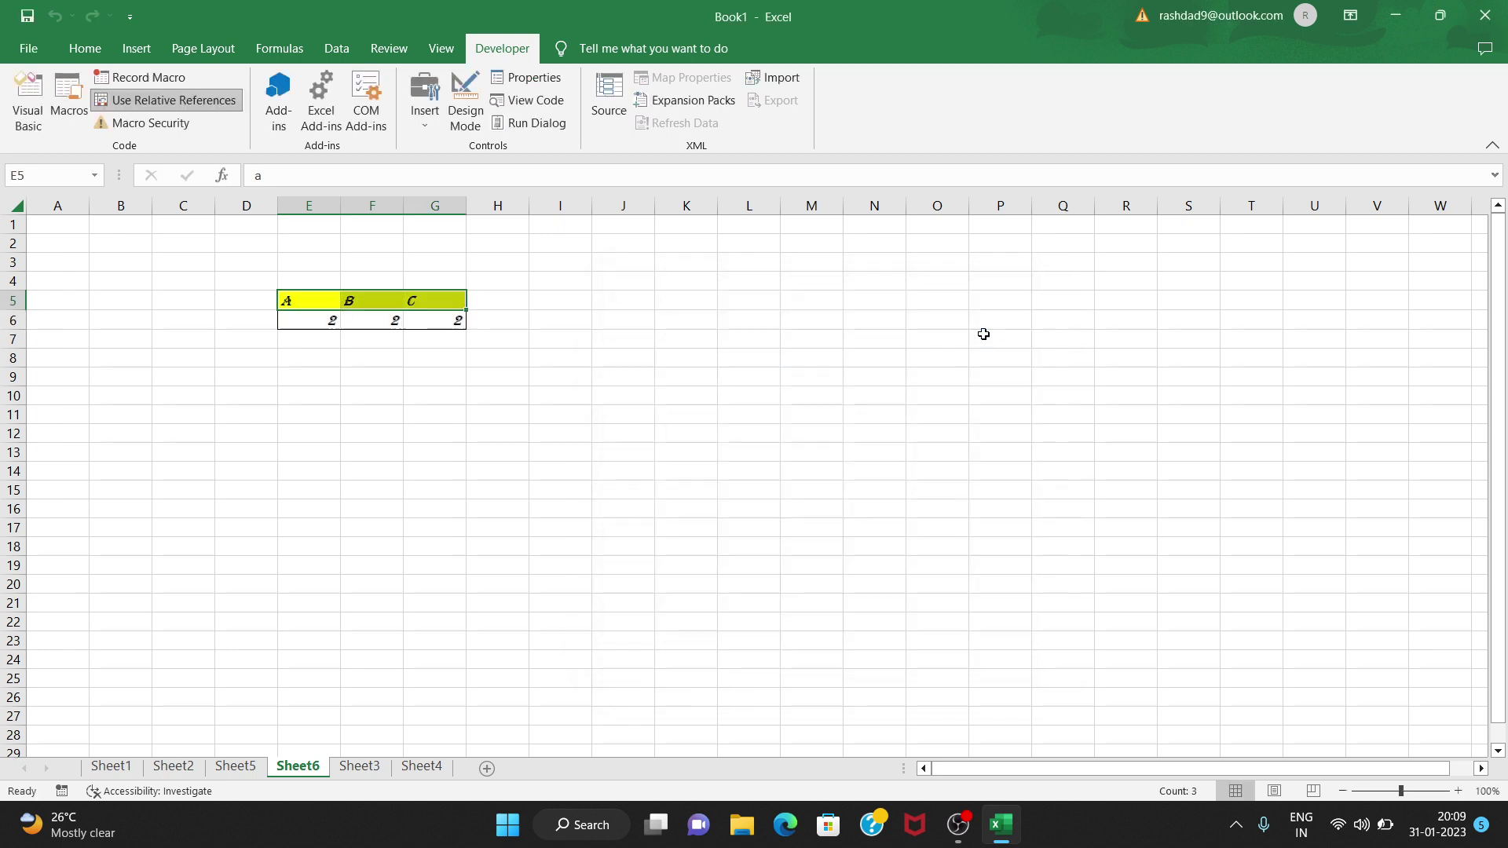
left_click(428, 414)
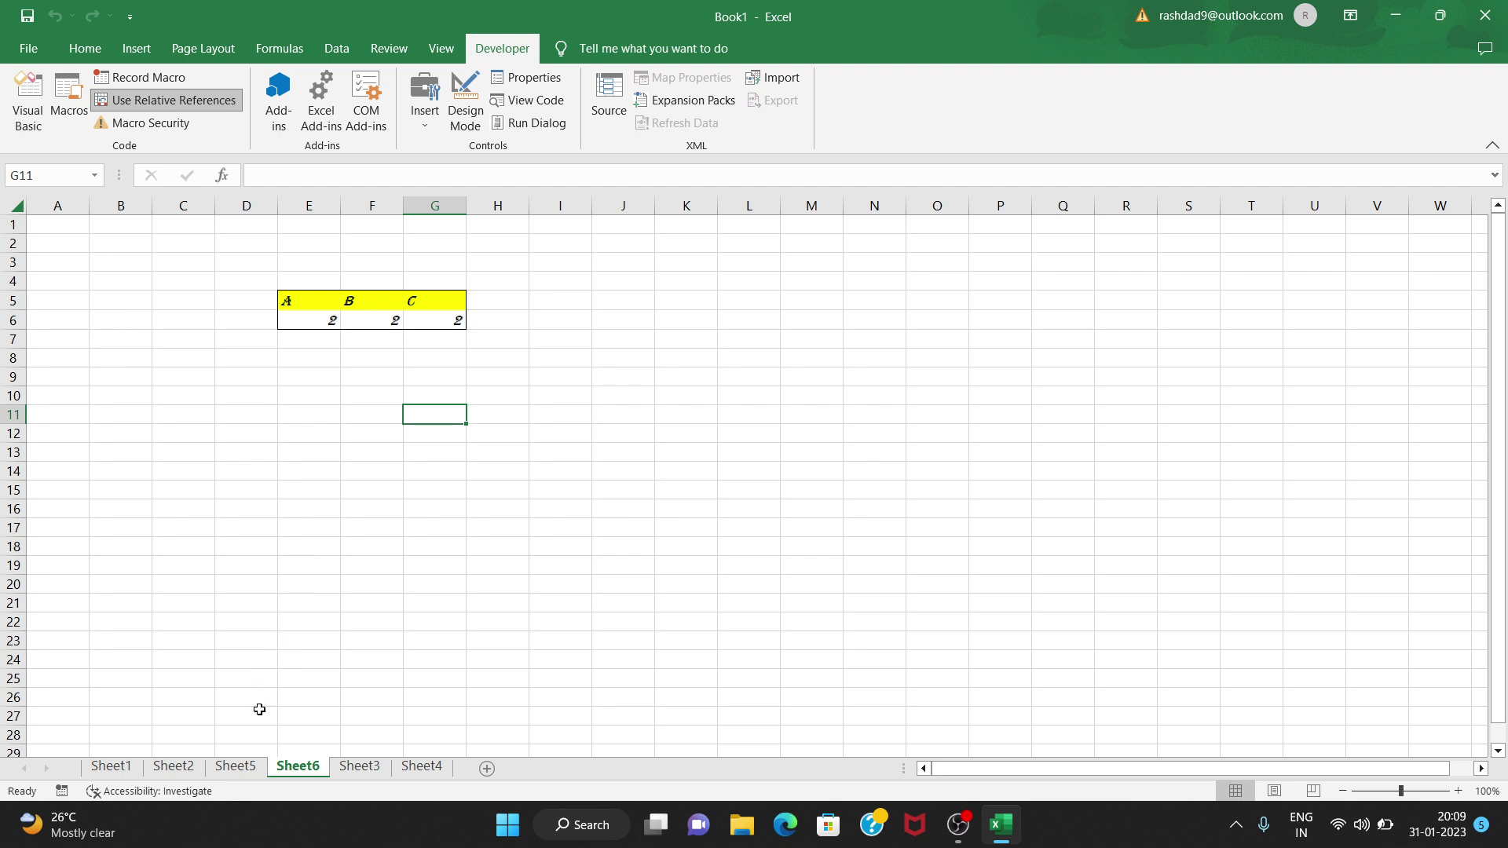
- Compare the location of the macro-formatted tables on Sheet5, Sheet6 and Sheet3
left_click(236, 765)
left_click(298, 766)
left_click(363, 769)
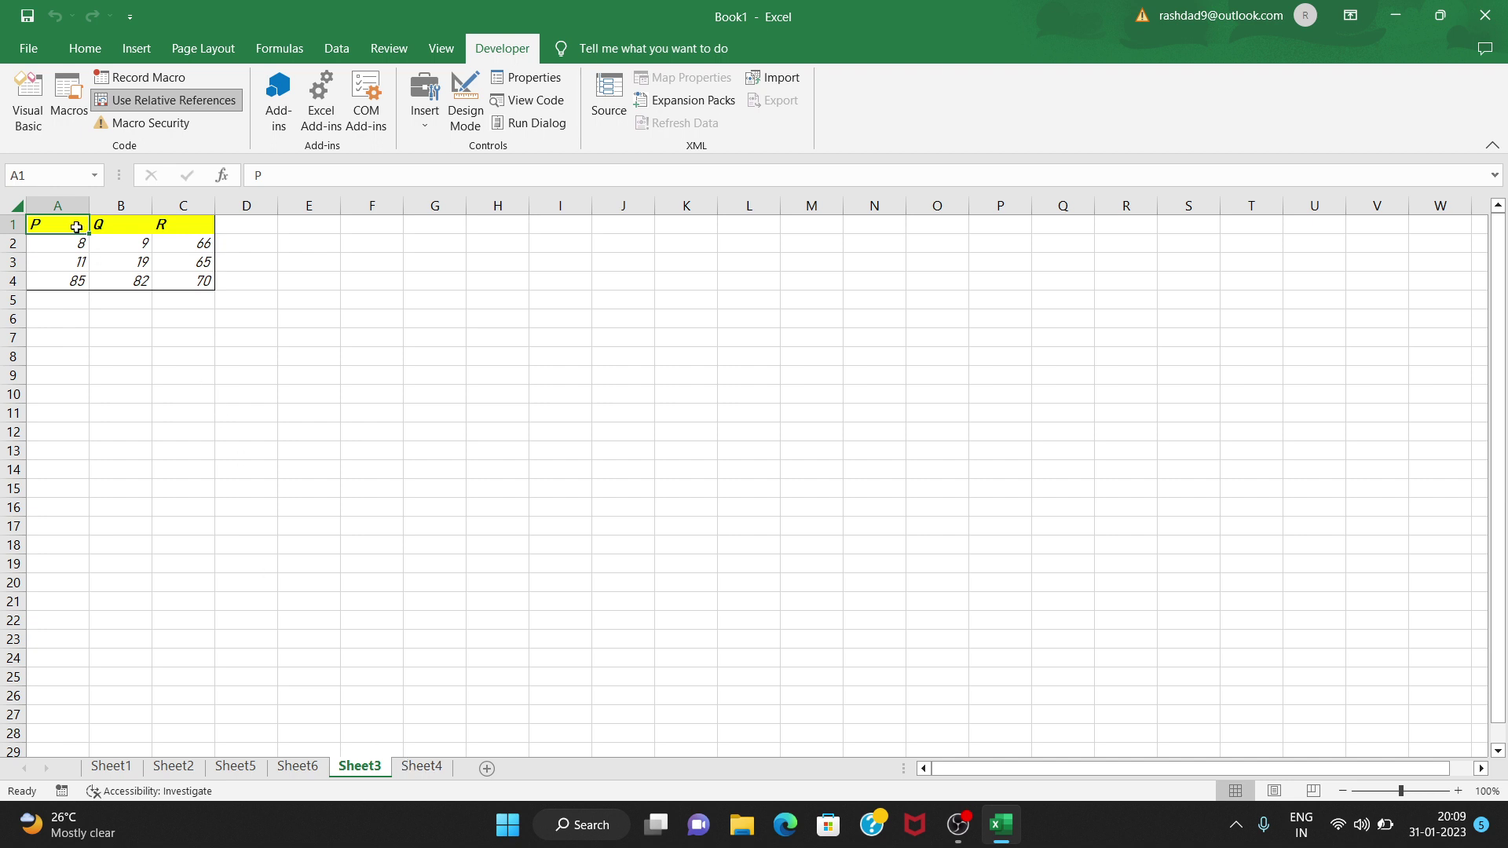
left_click(202, 279)
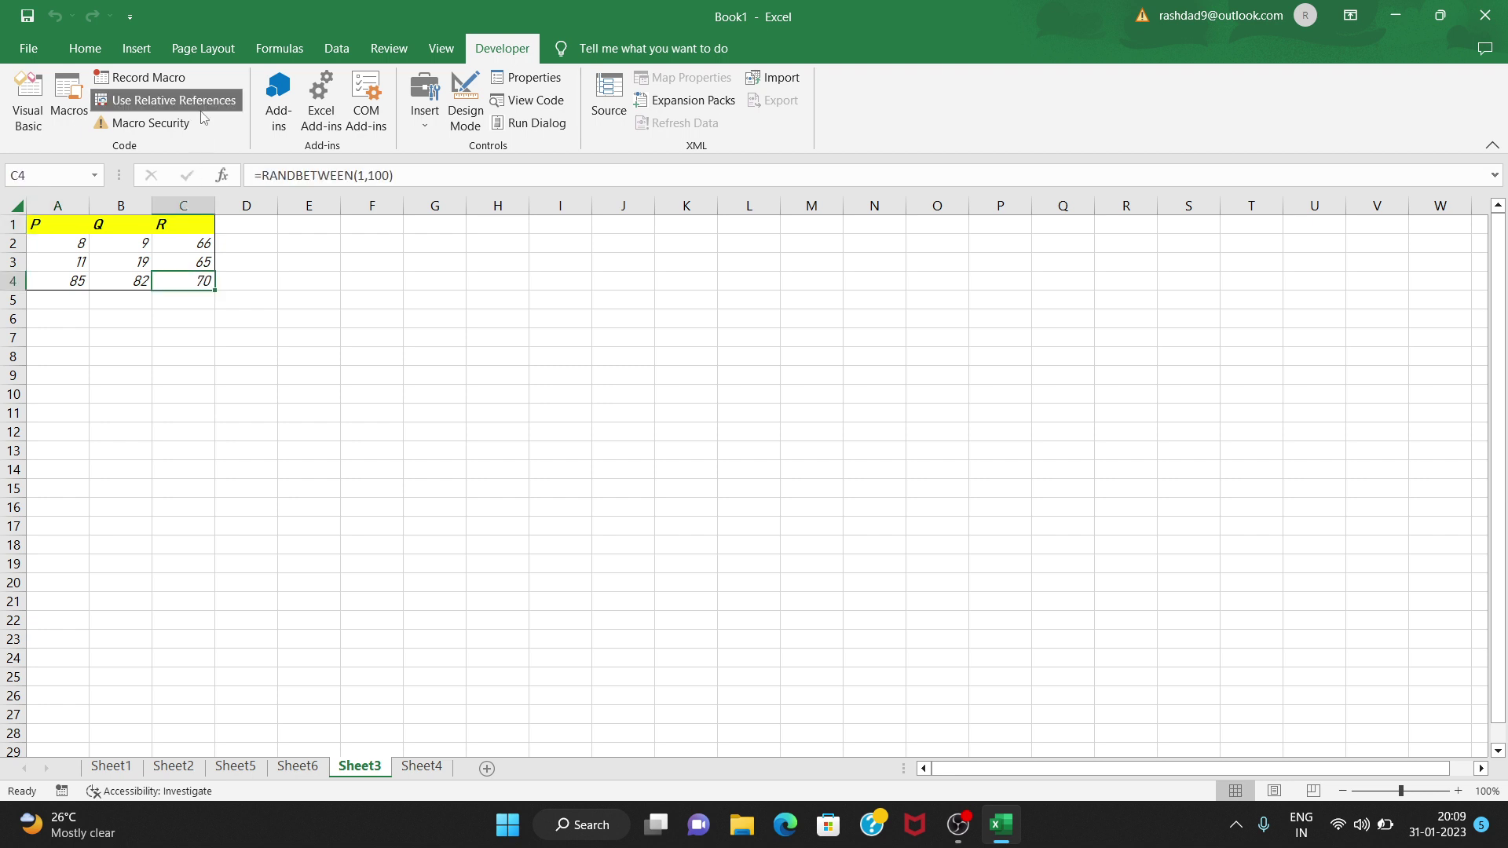
left_click(250, 768)
left_click(297, 767)
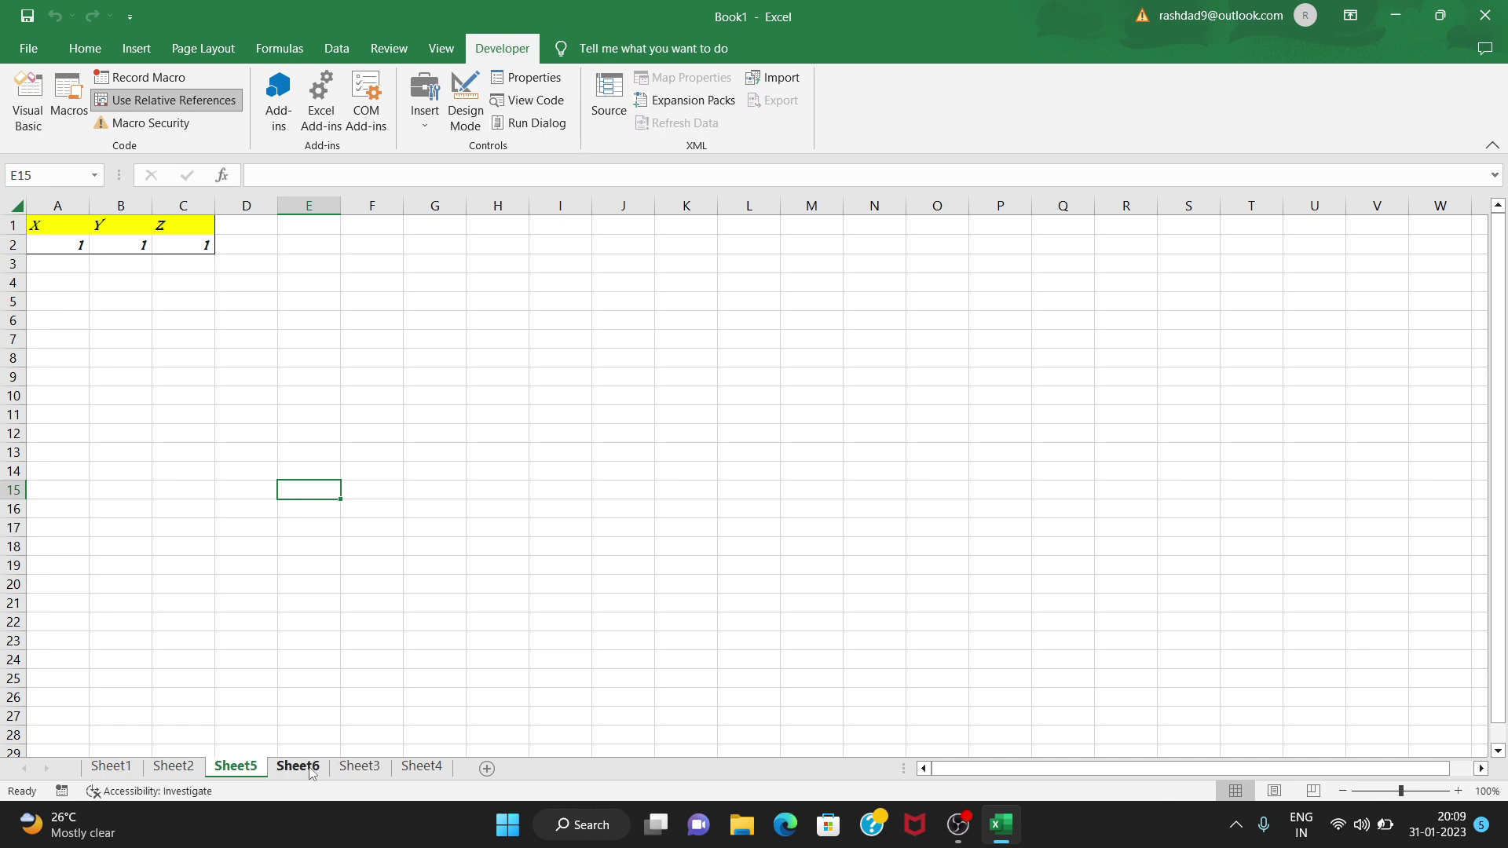
left_click(248, 756)
left_click(299, 767)
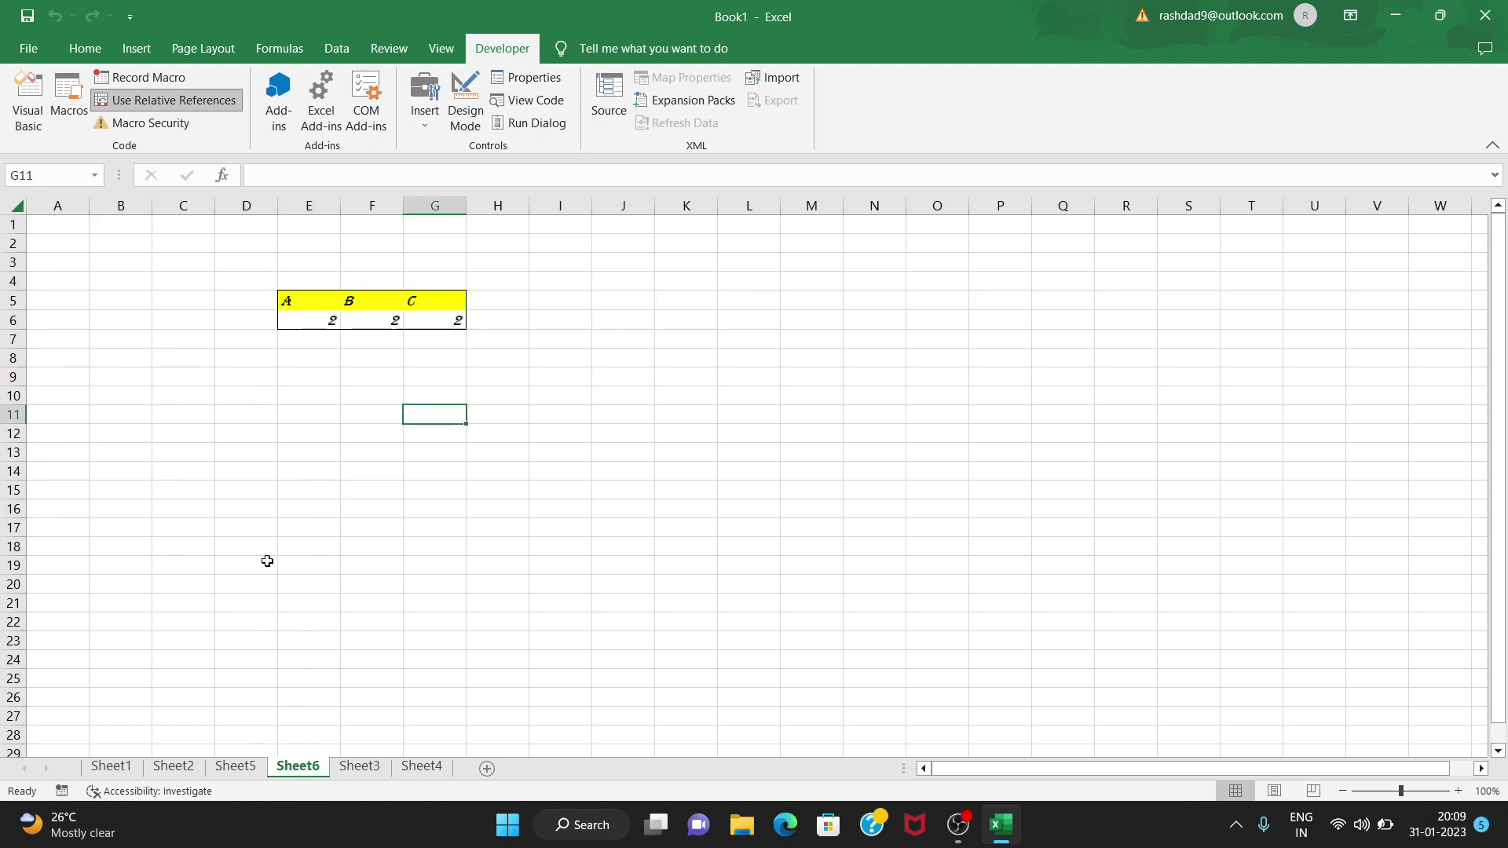
- Run Macro2 on Sheet3 starting from cell E10, and deselect the formatted range
left_click(308, 297)
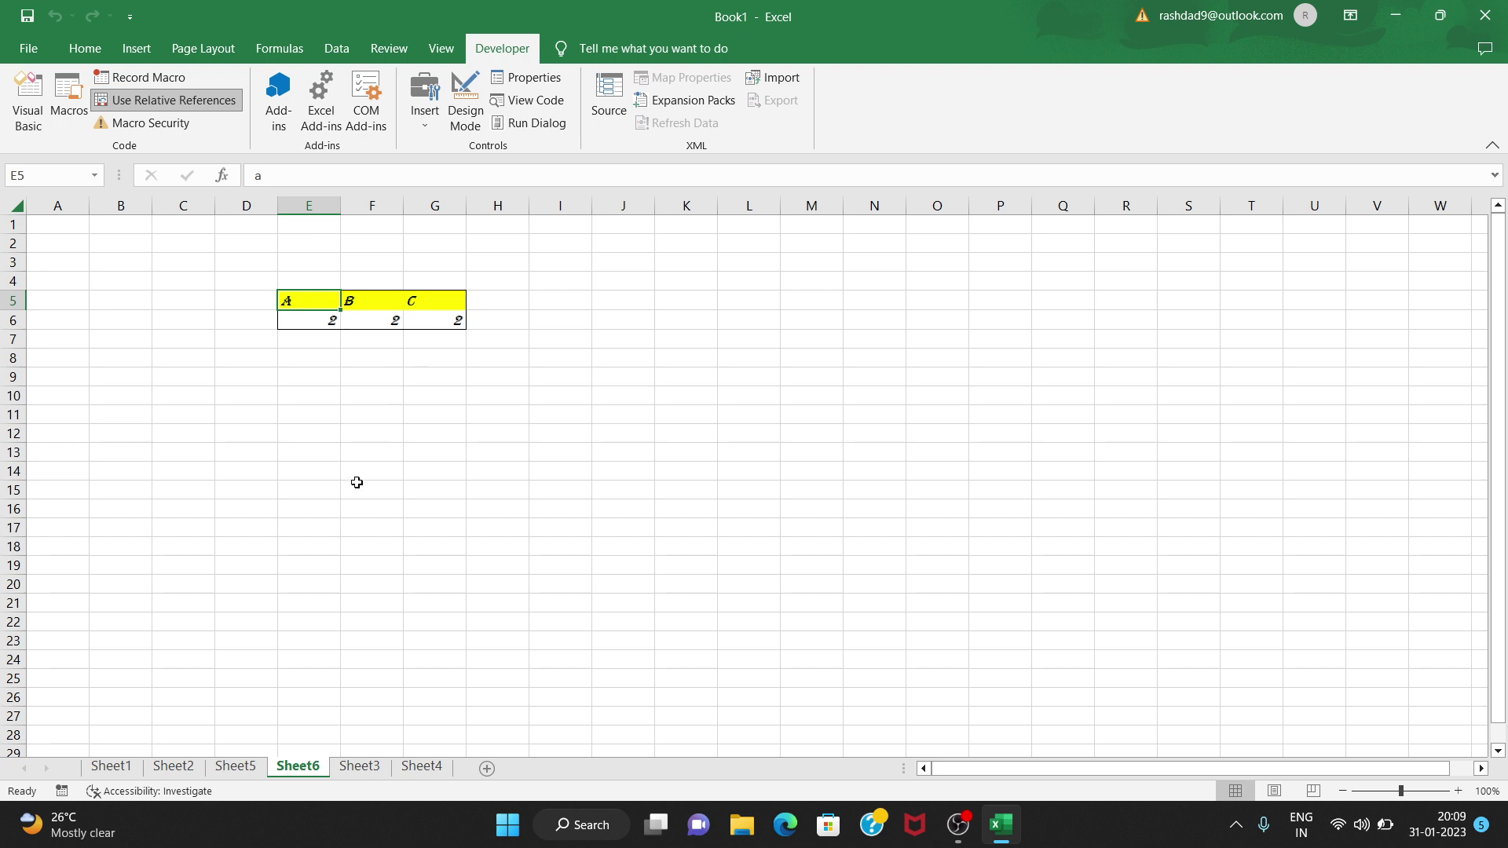
left_click(374, 766)
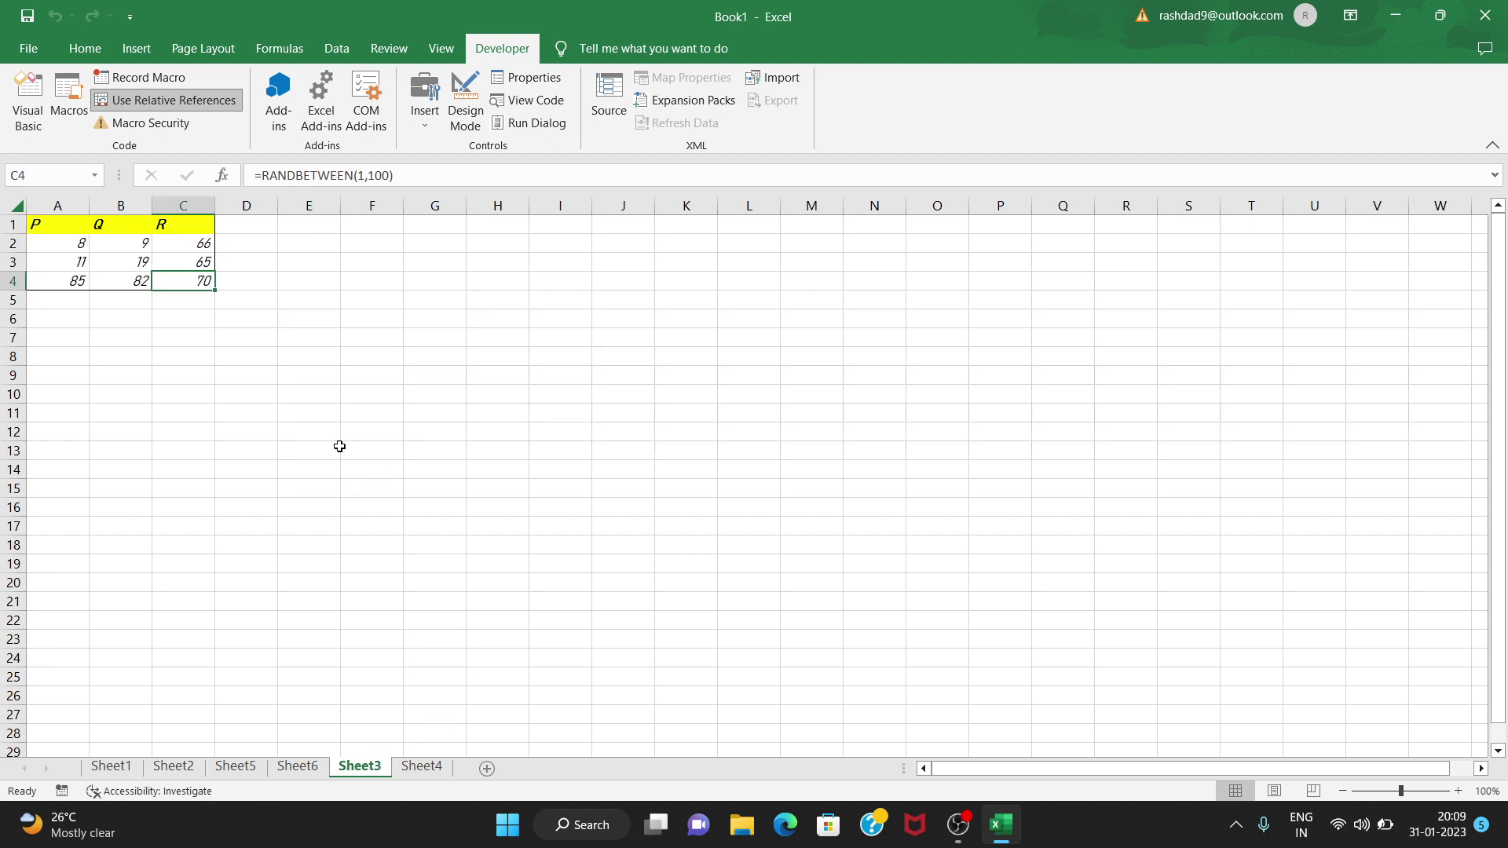
left_click(337, 388)
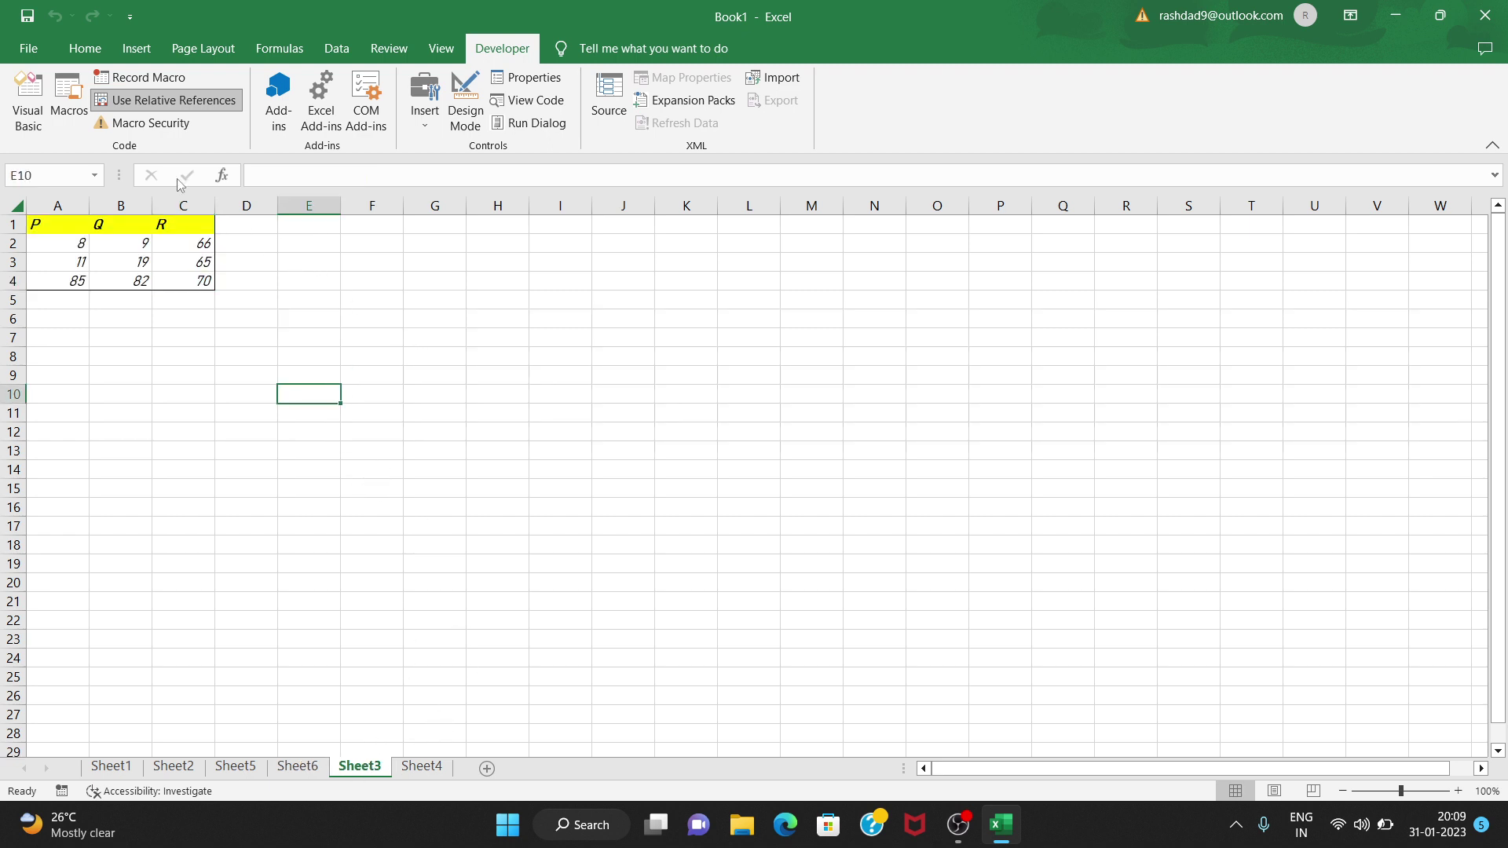
left_click(88, 112)
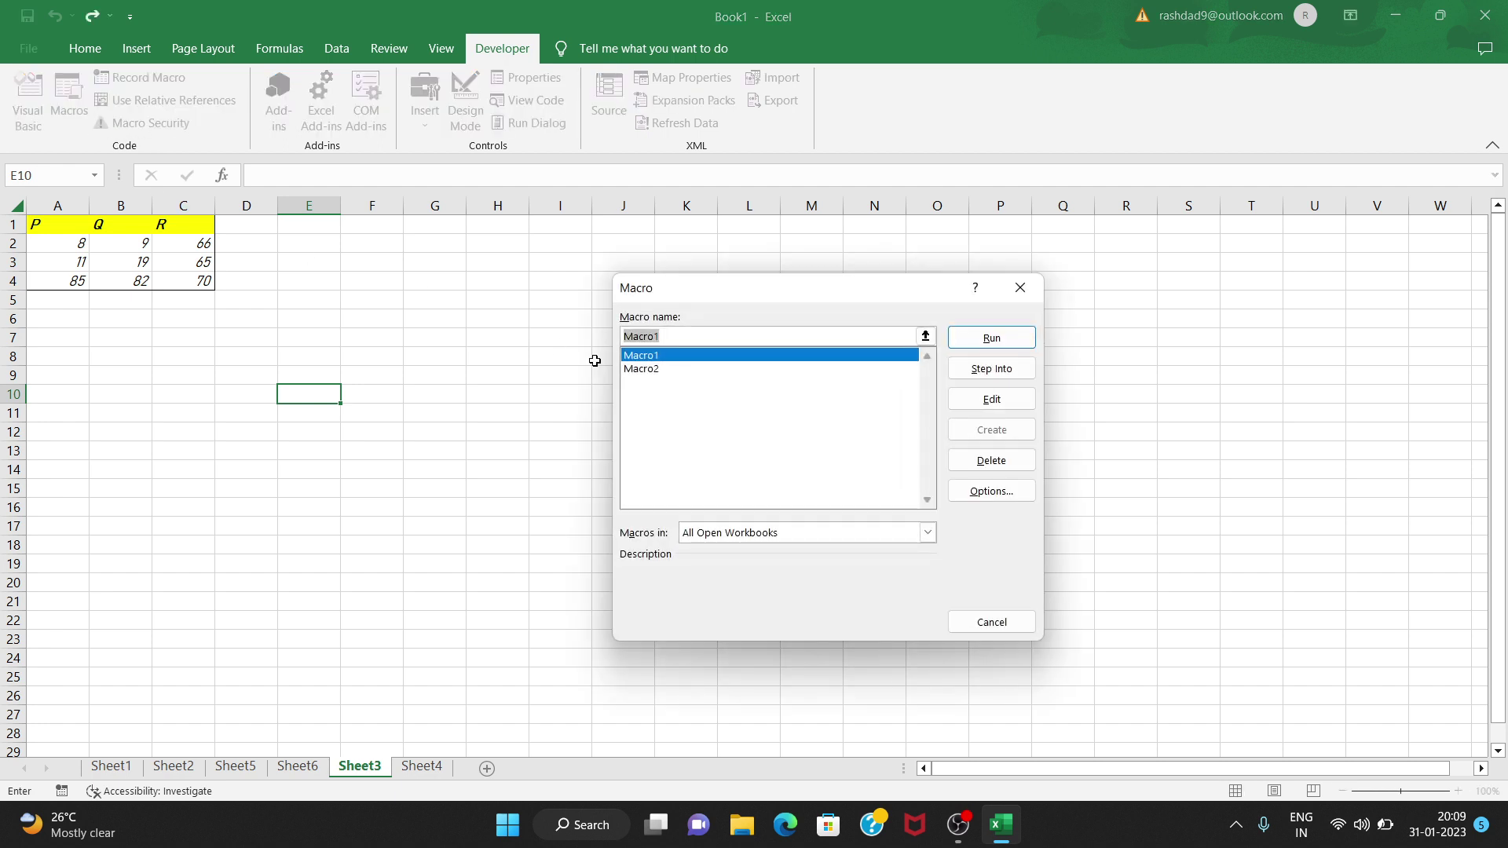
left_click(642, 374)
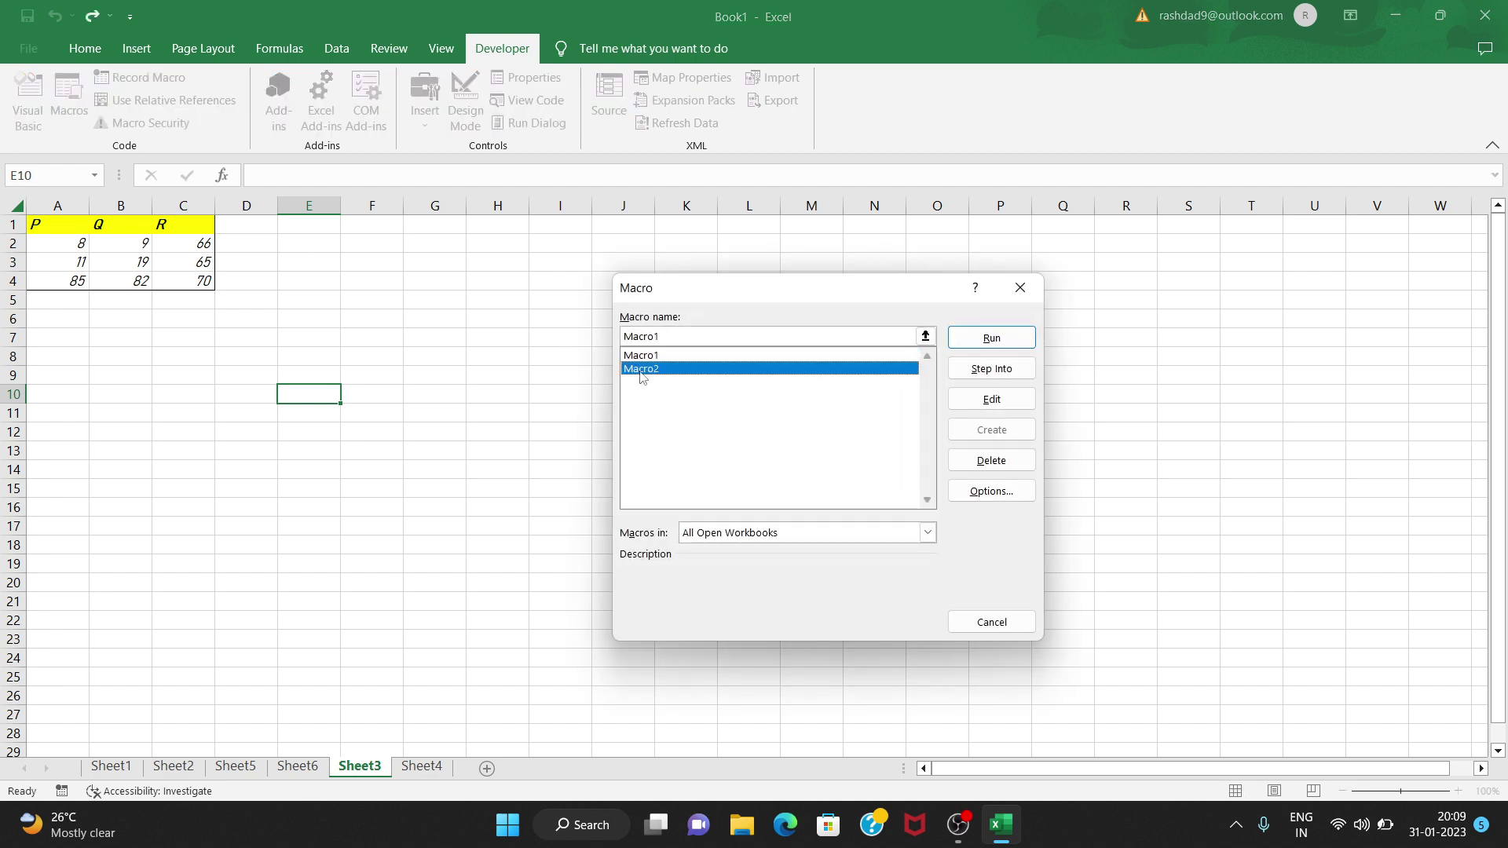
left_click(860, 356)
left_click(785, 371)
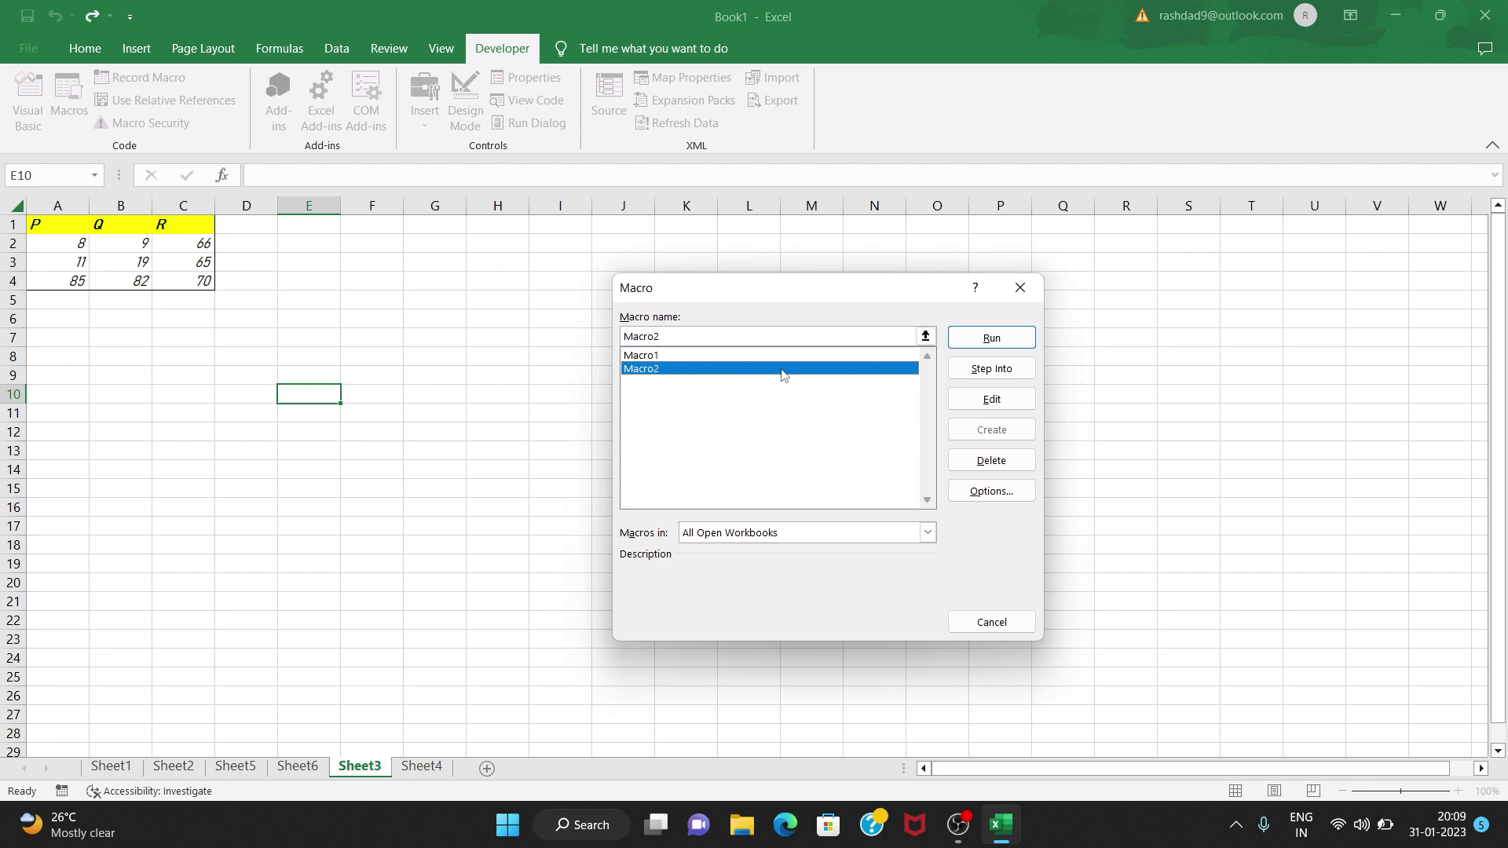
left_click(974, 338)
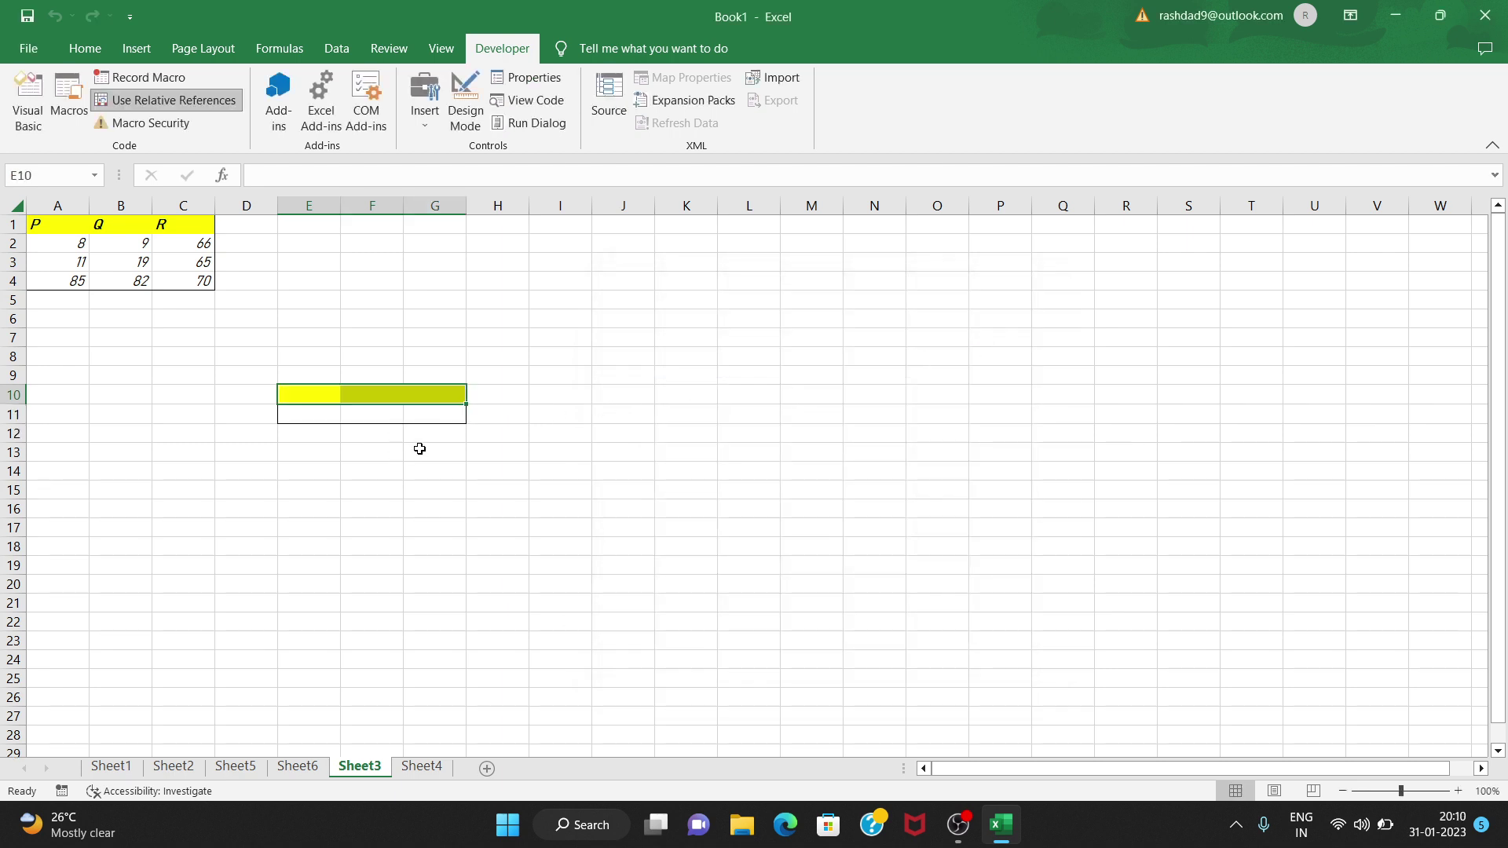
left_click(590, 282)
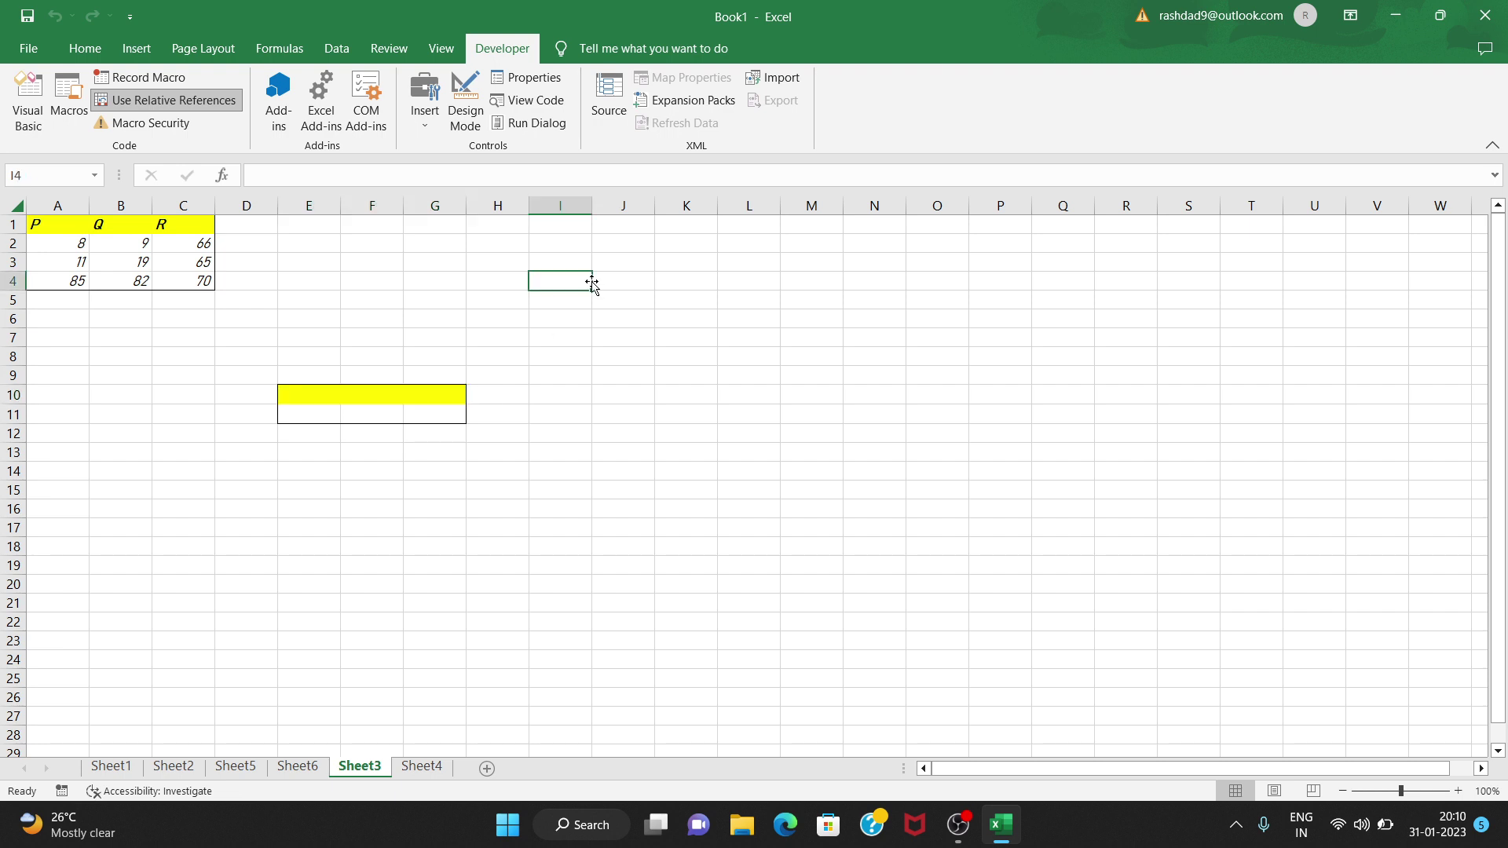
- Insert a form control button at cell I4 on Sheet3 and assign Macro2 to it
left_click(438, 106)
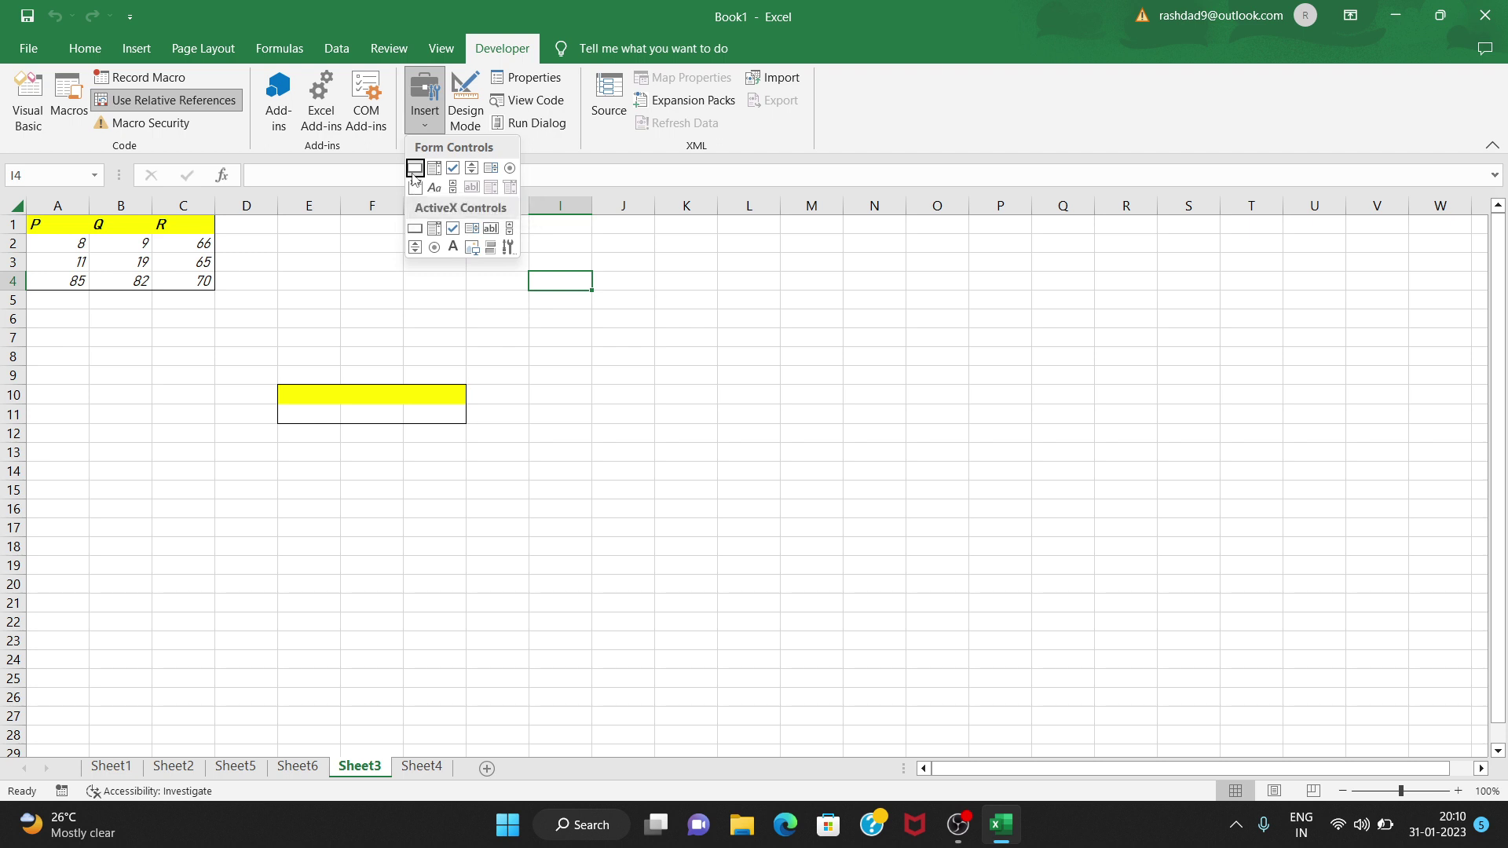
left_click(413, 171)
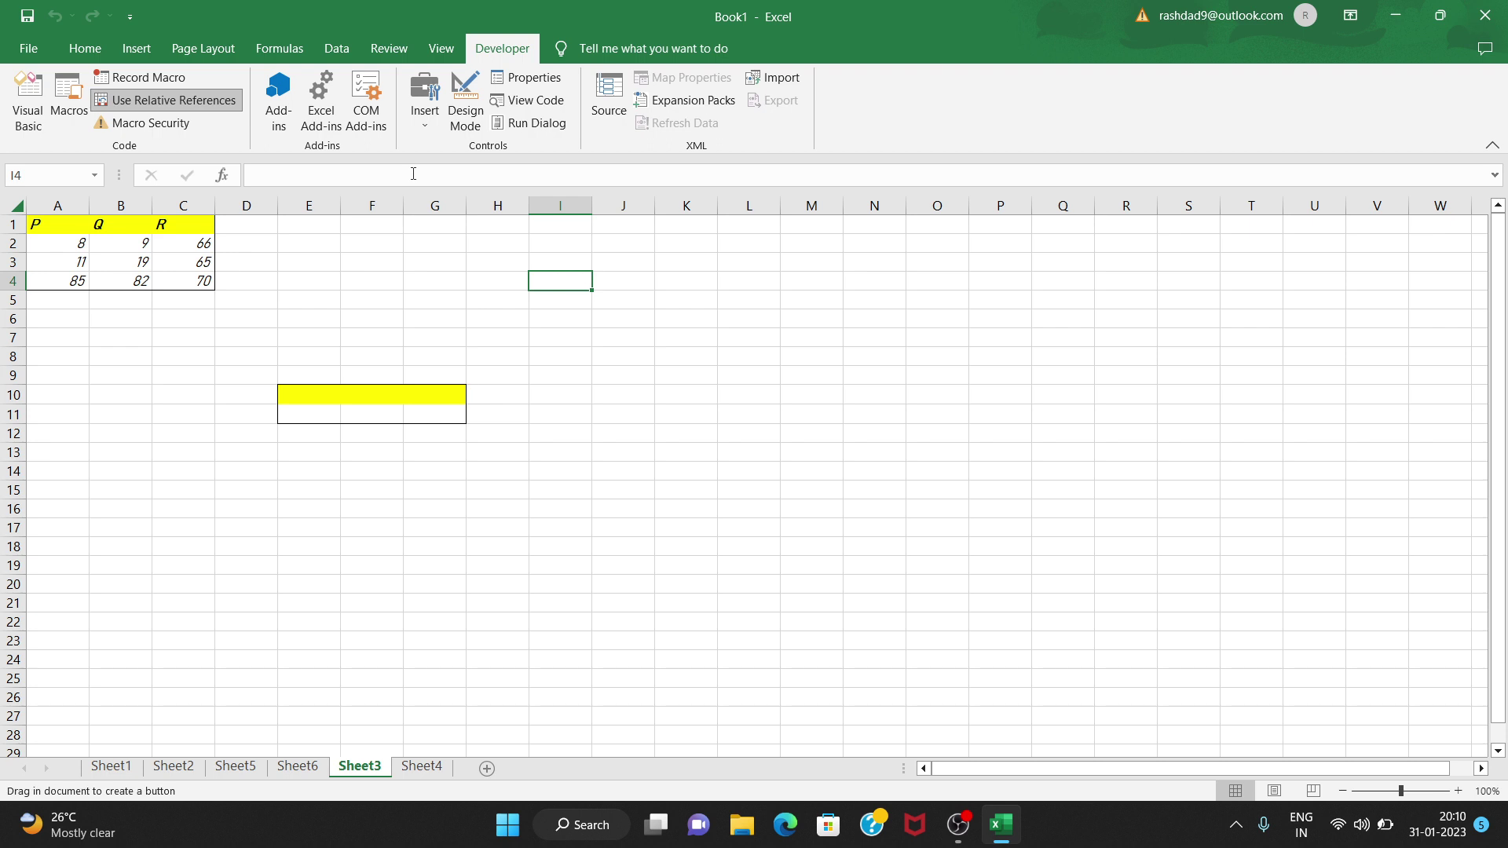
right_click(562, 278)
key("Escape")
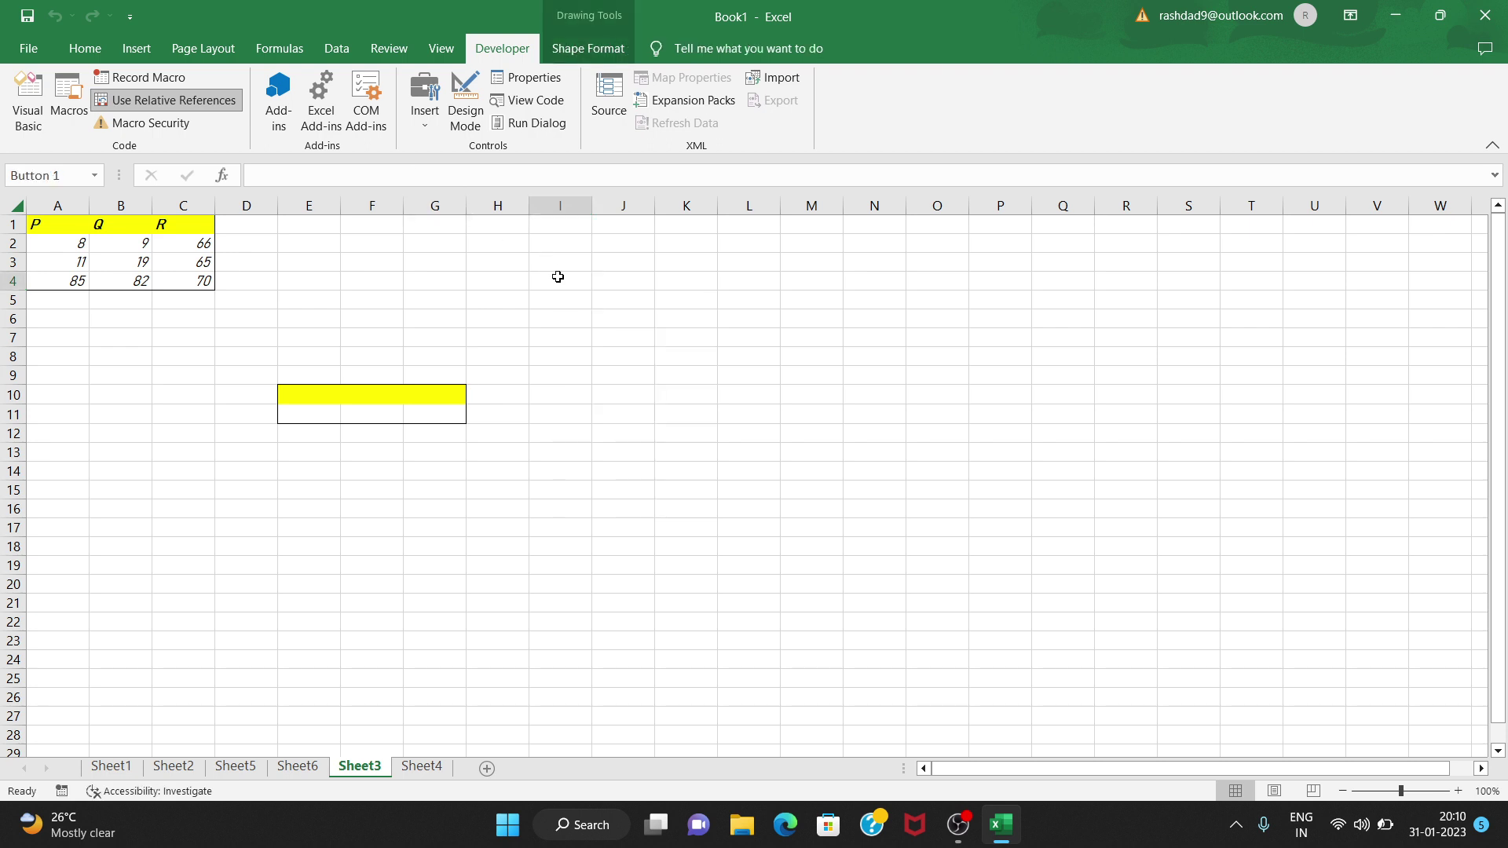
left_click(558, 277)
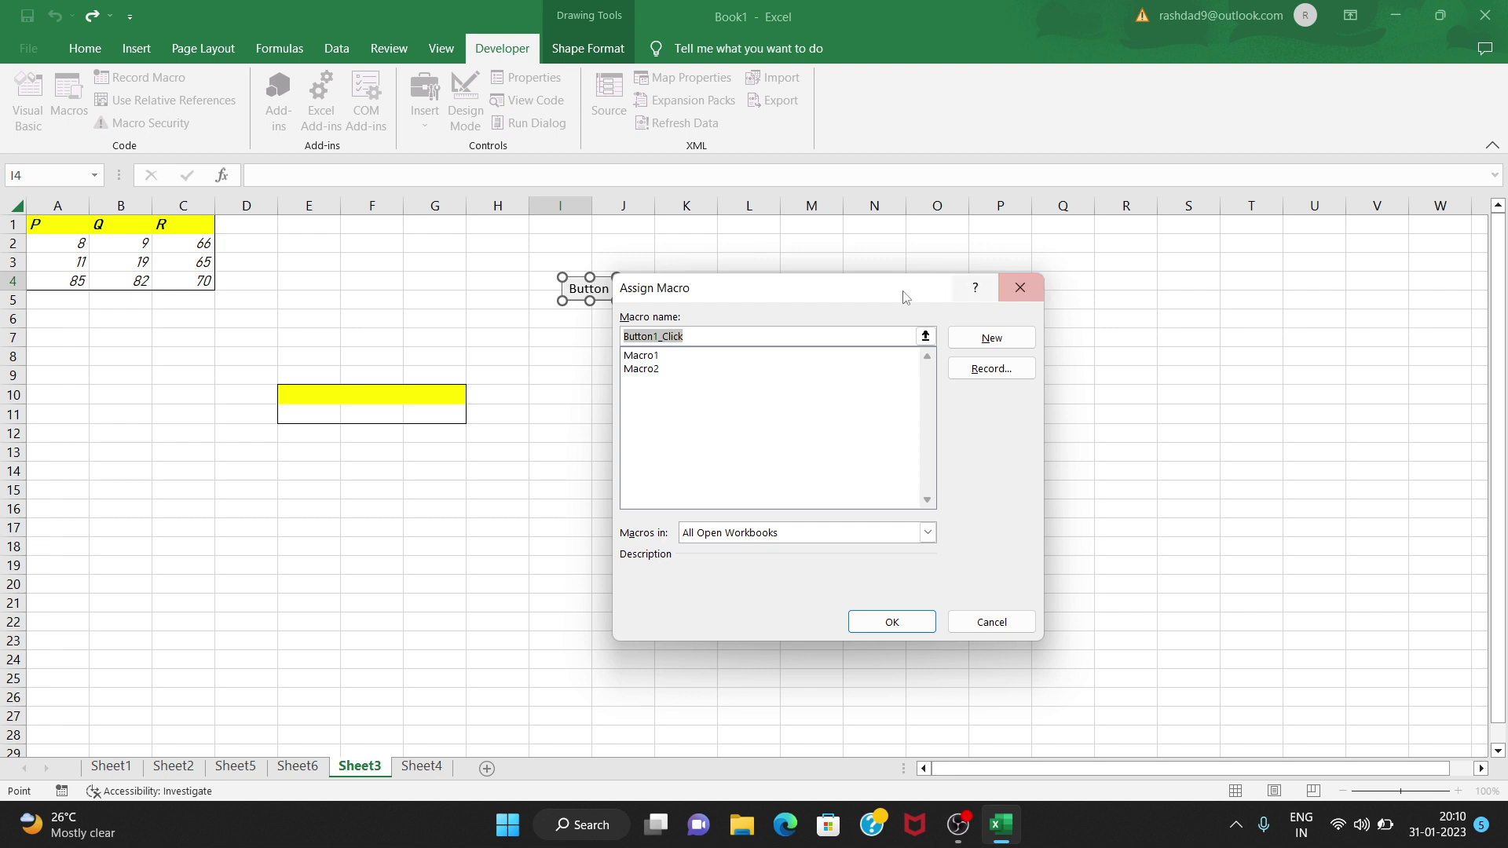
left_click(653, 371)
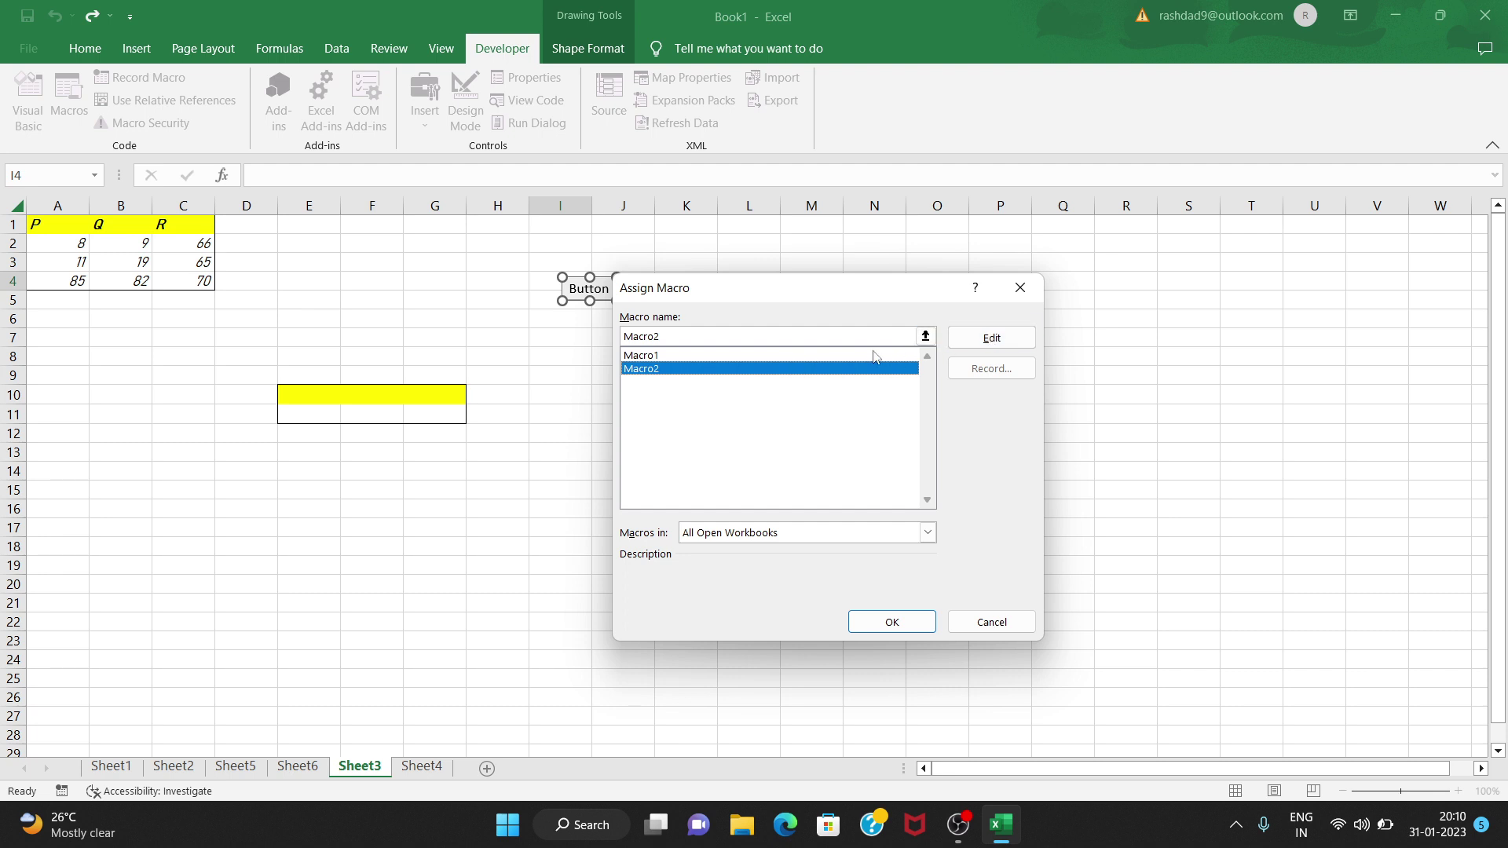
left_click(897, 622)
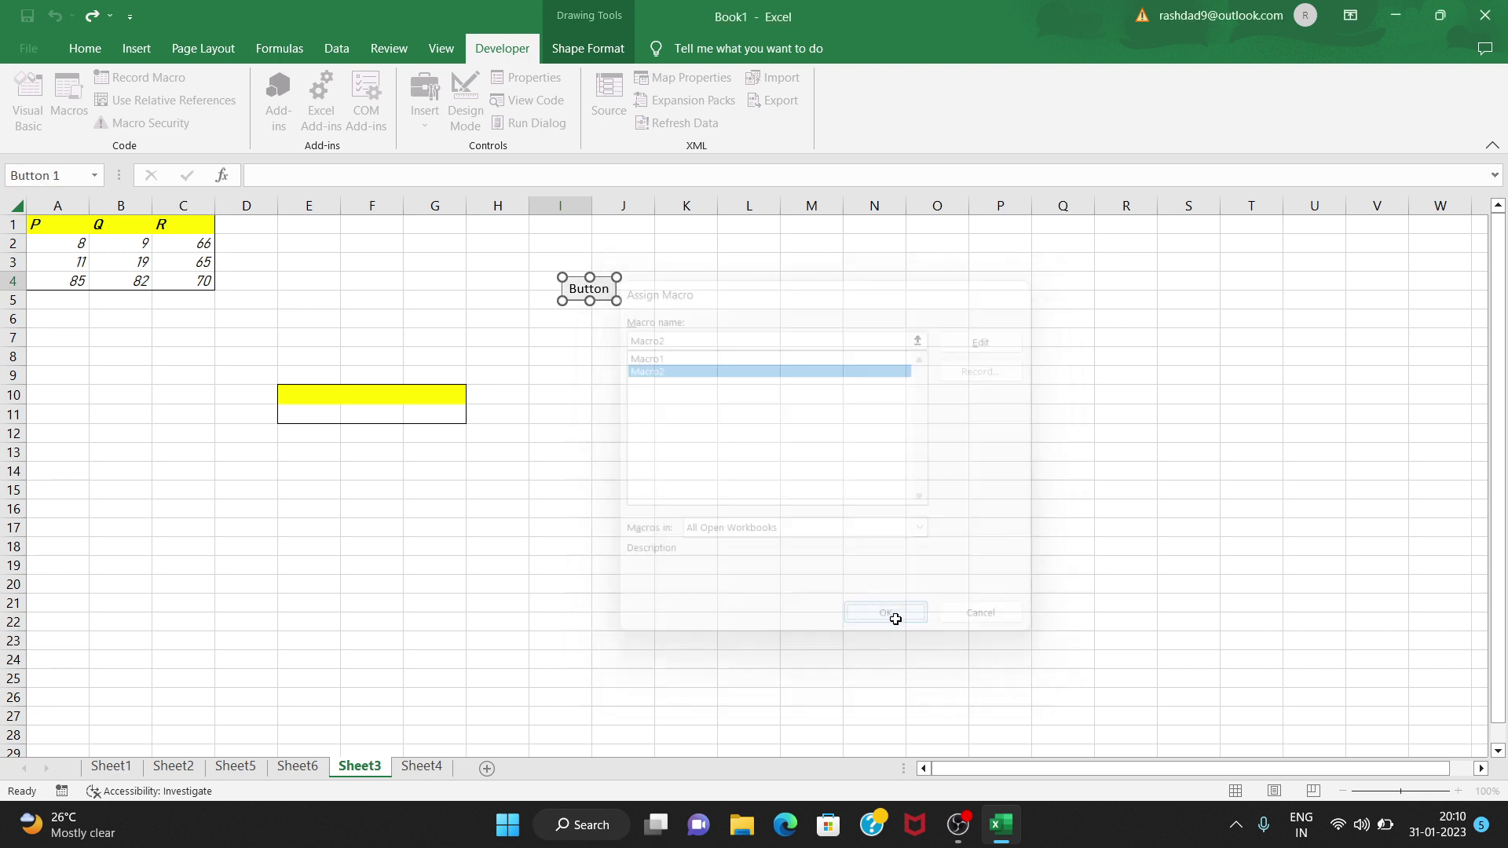
- Use the new button to run Macro2 from cells M6, S10, L14 and H17 in turn
left_click(811, 320)
left_click(596, 296)
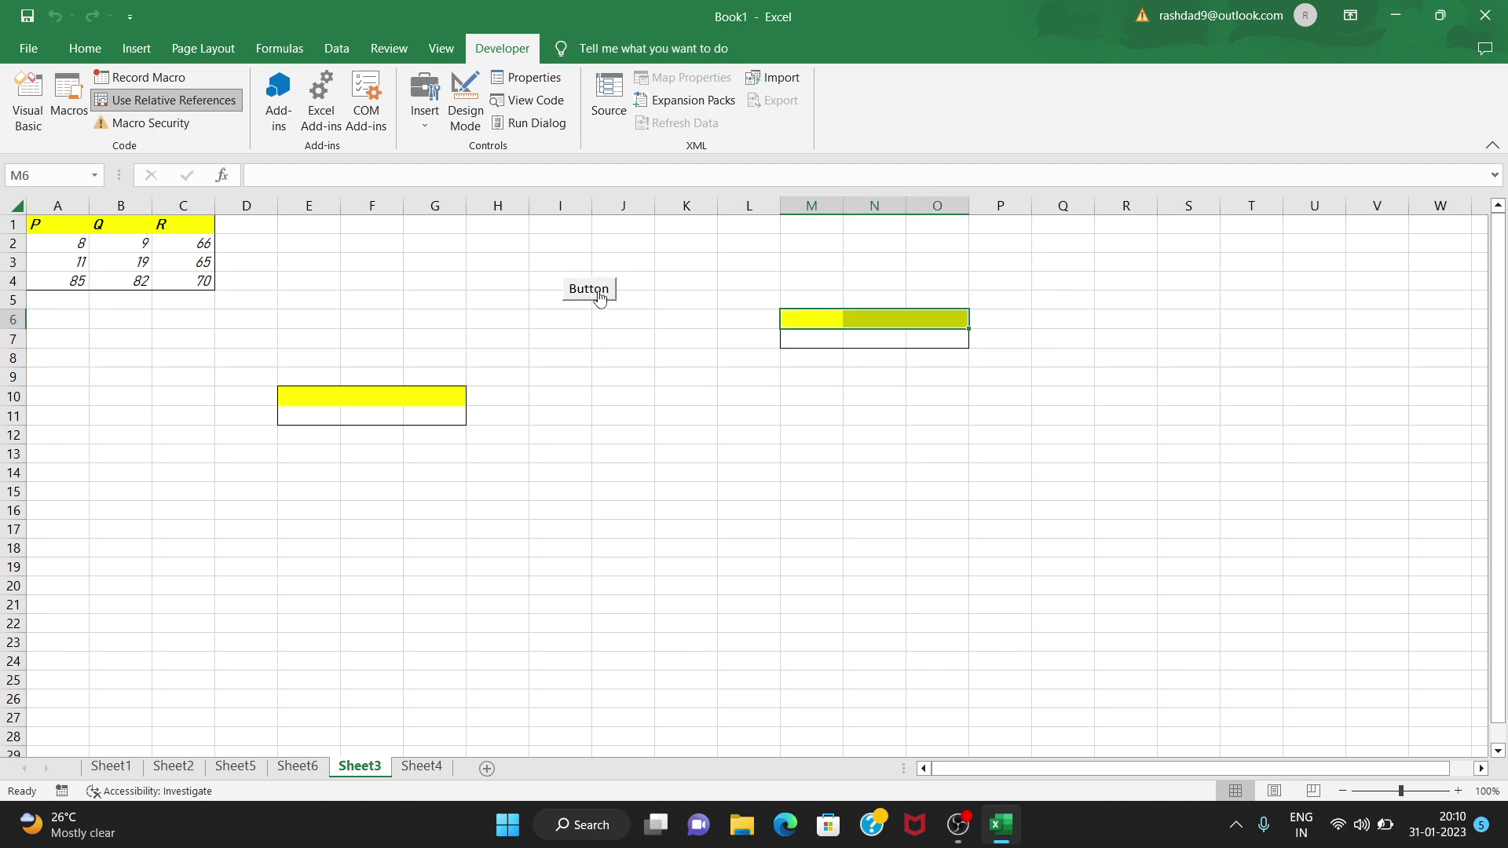
left_click(1159, 396)
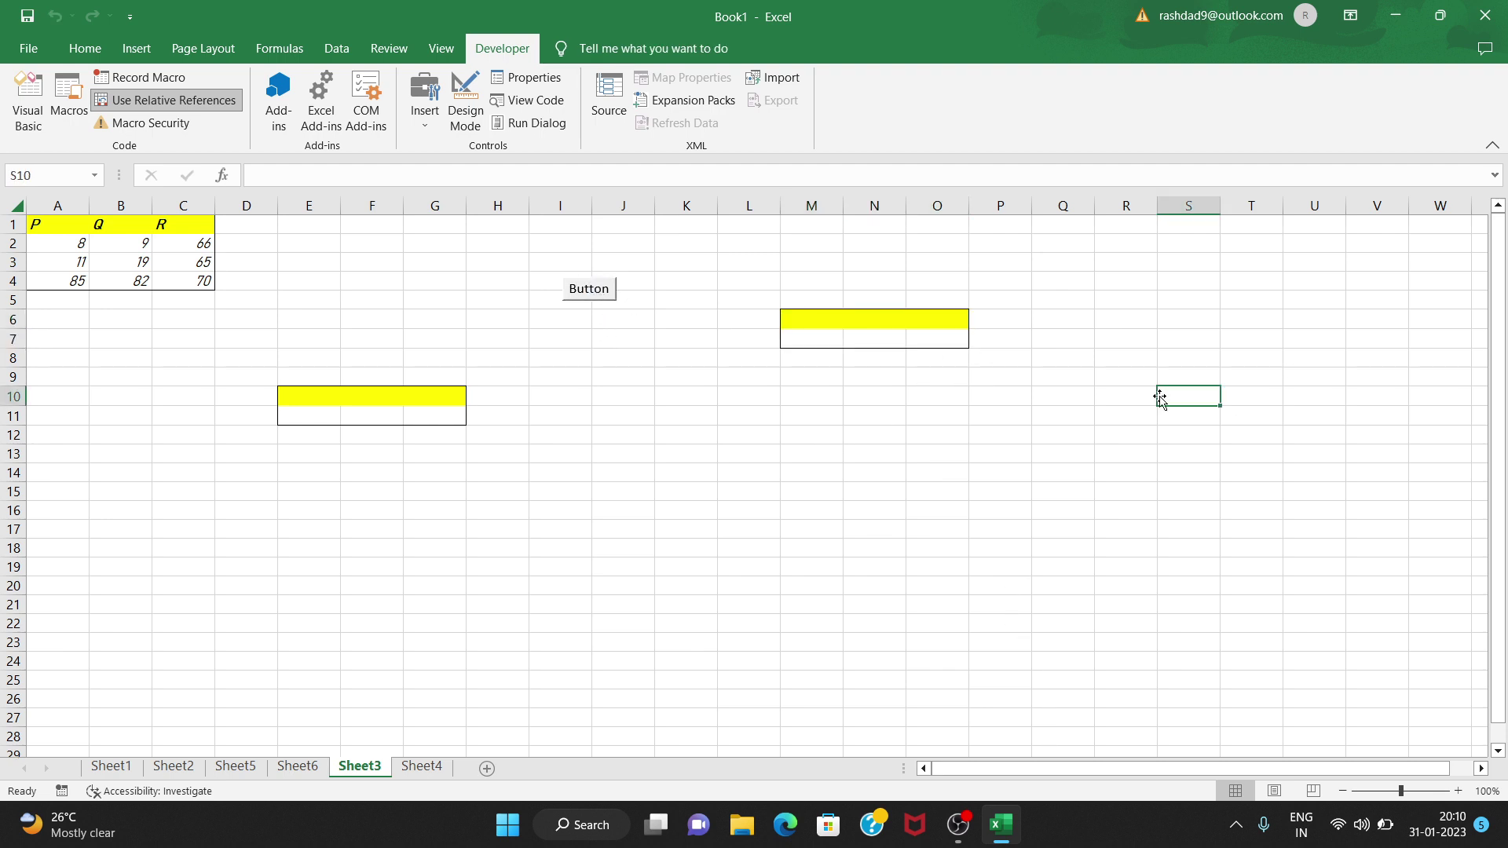
left_click(605, 297)
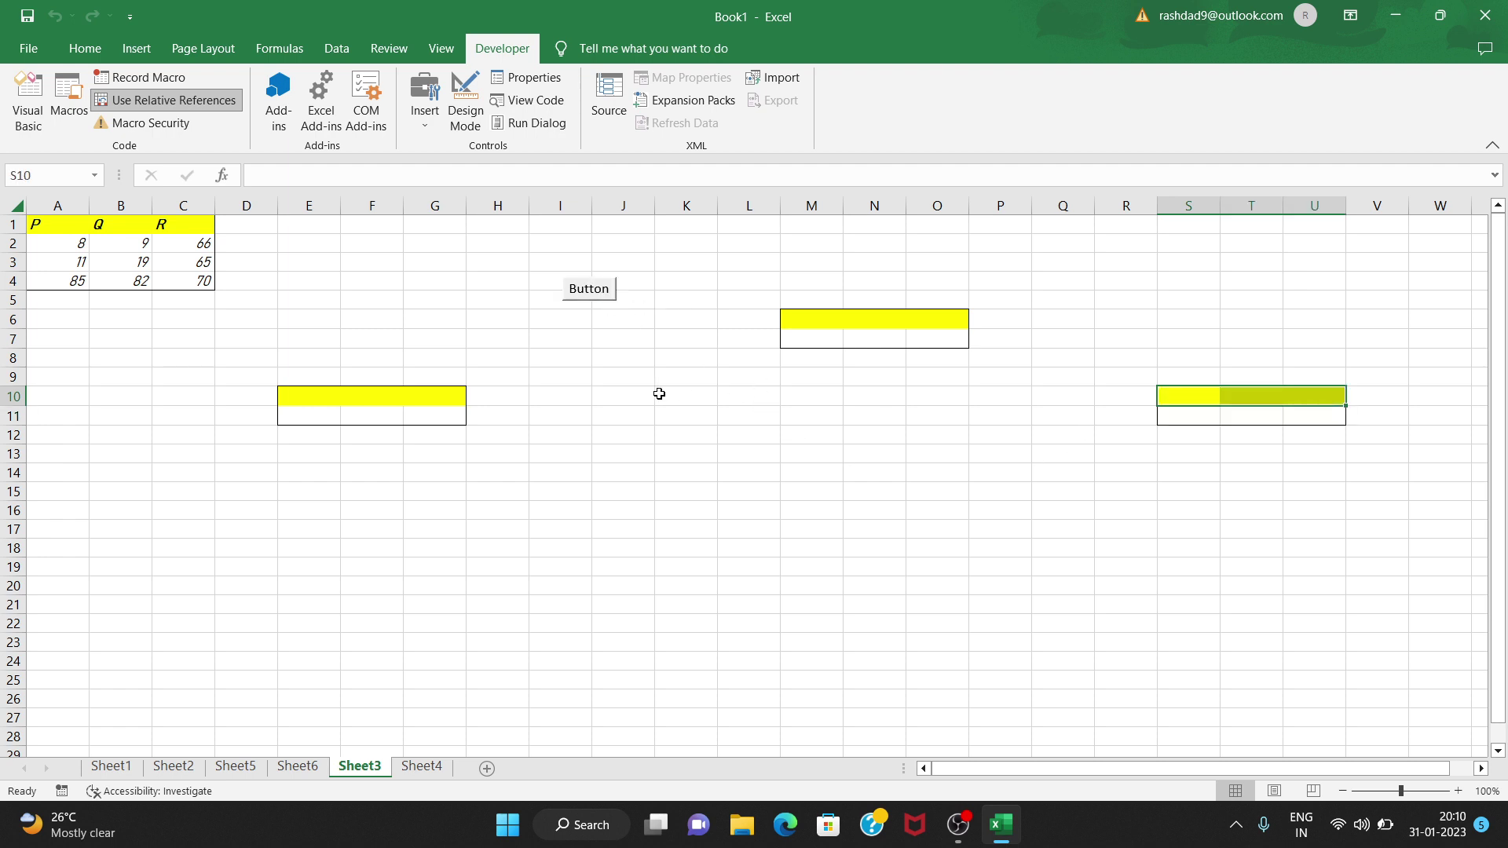
left_click(719, 468)
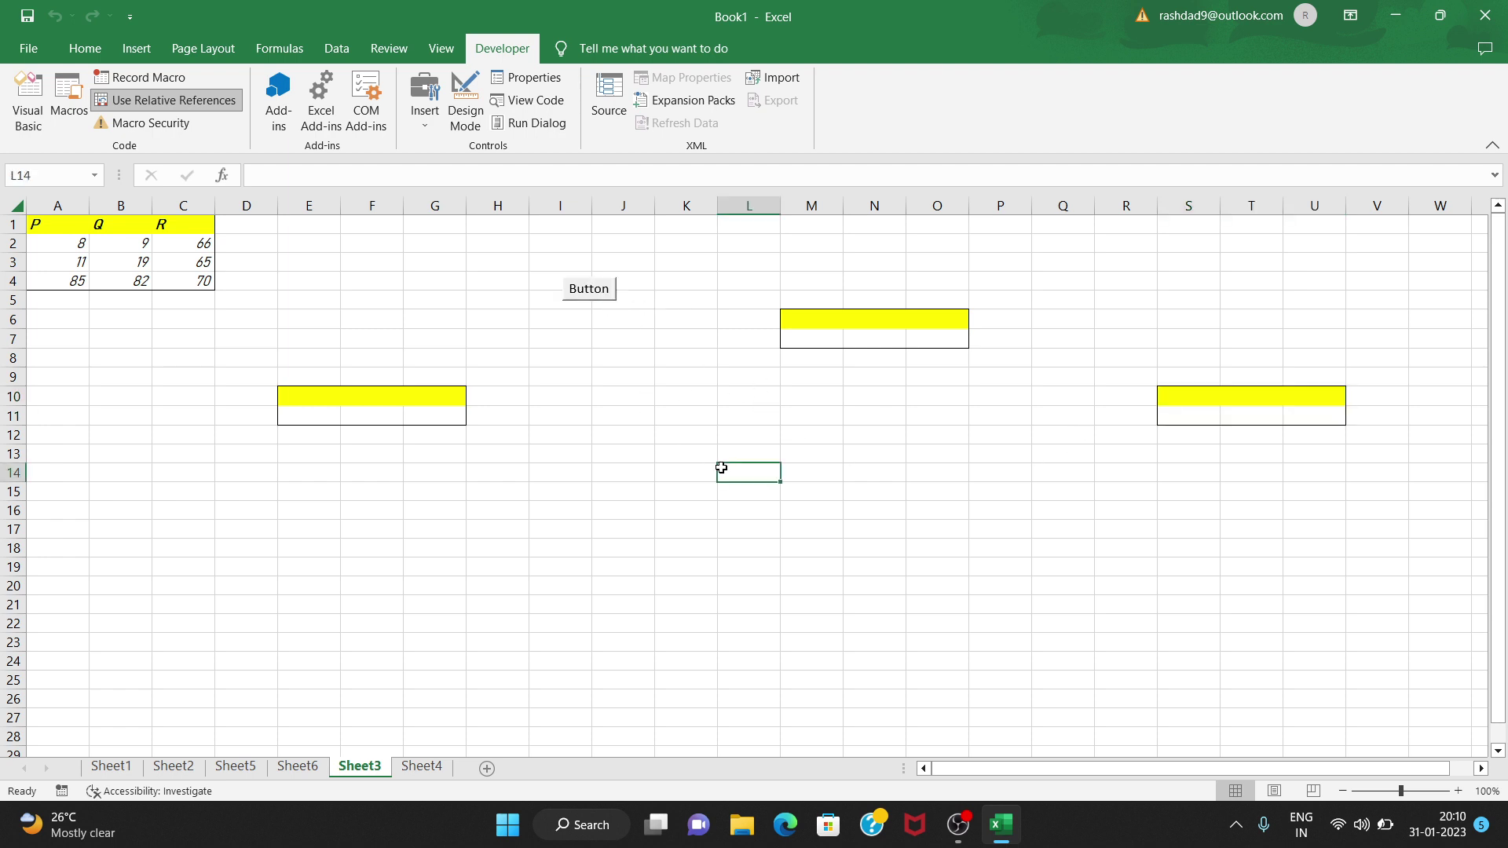
left_click(581, 297)
left_click(471, 527)
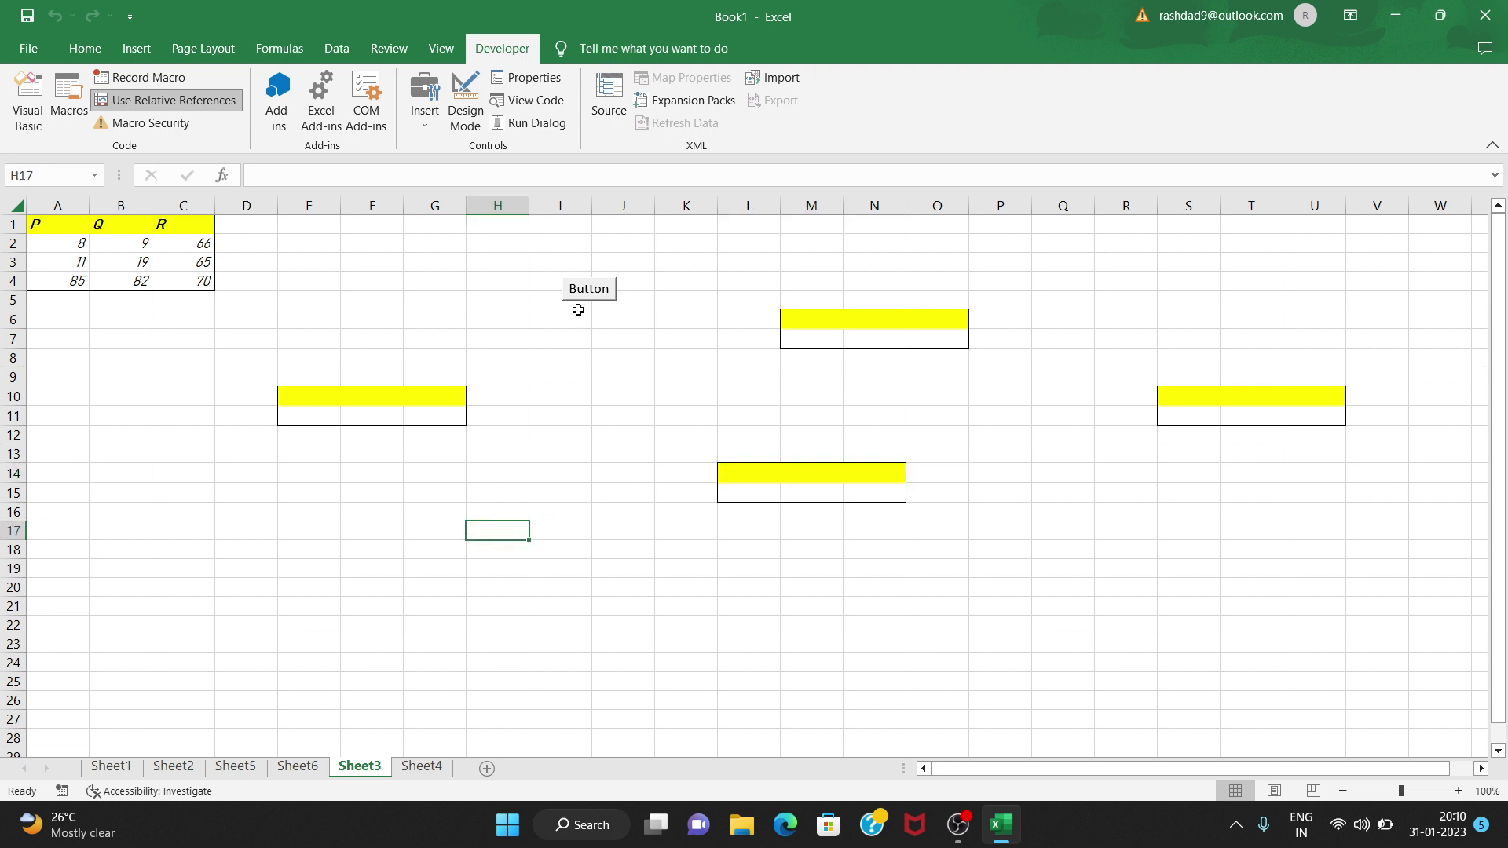
left_click(586, 297)
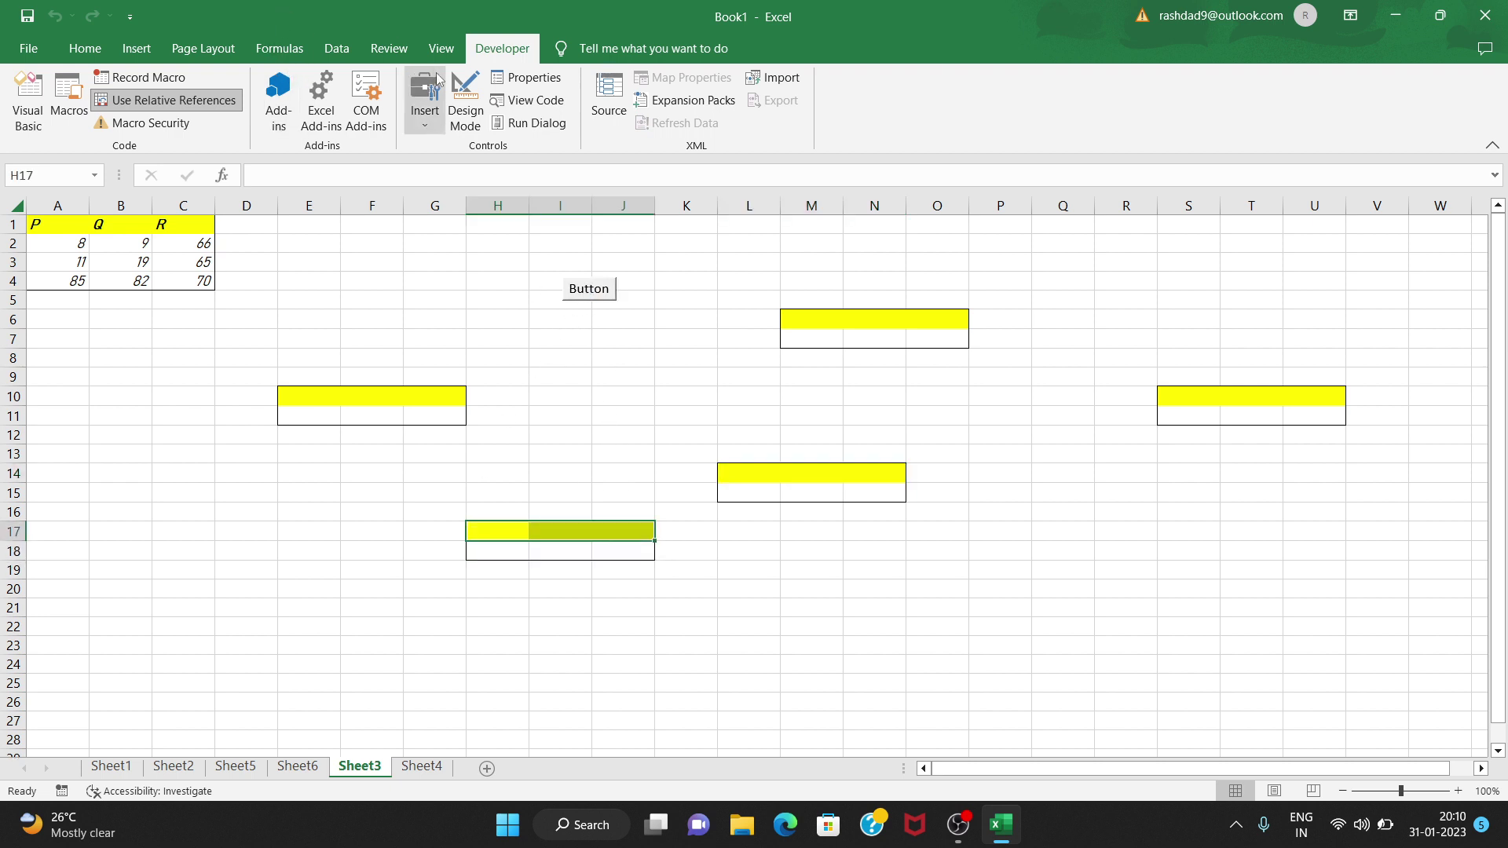
- Run Macro2 from cell F2 with the sheet button, and deselect the formatted range
left_click(410, 94)
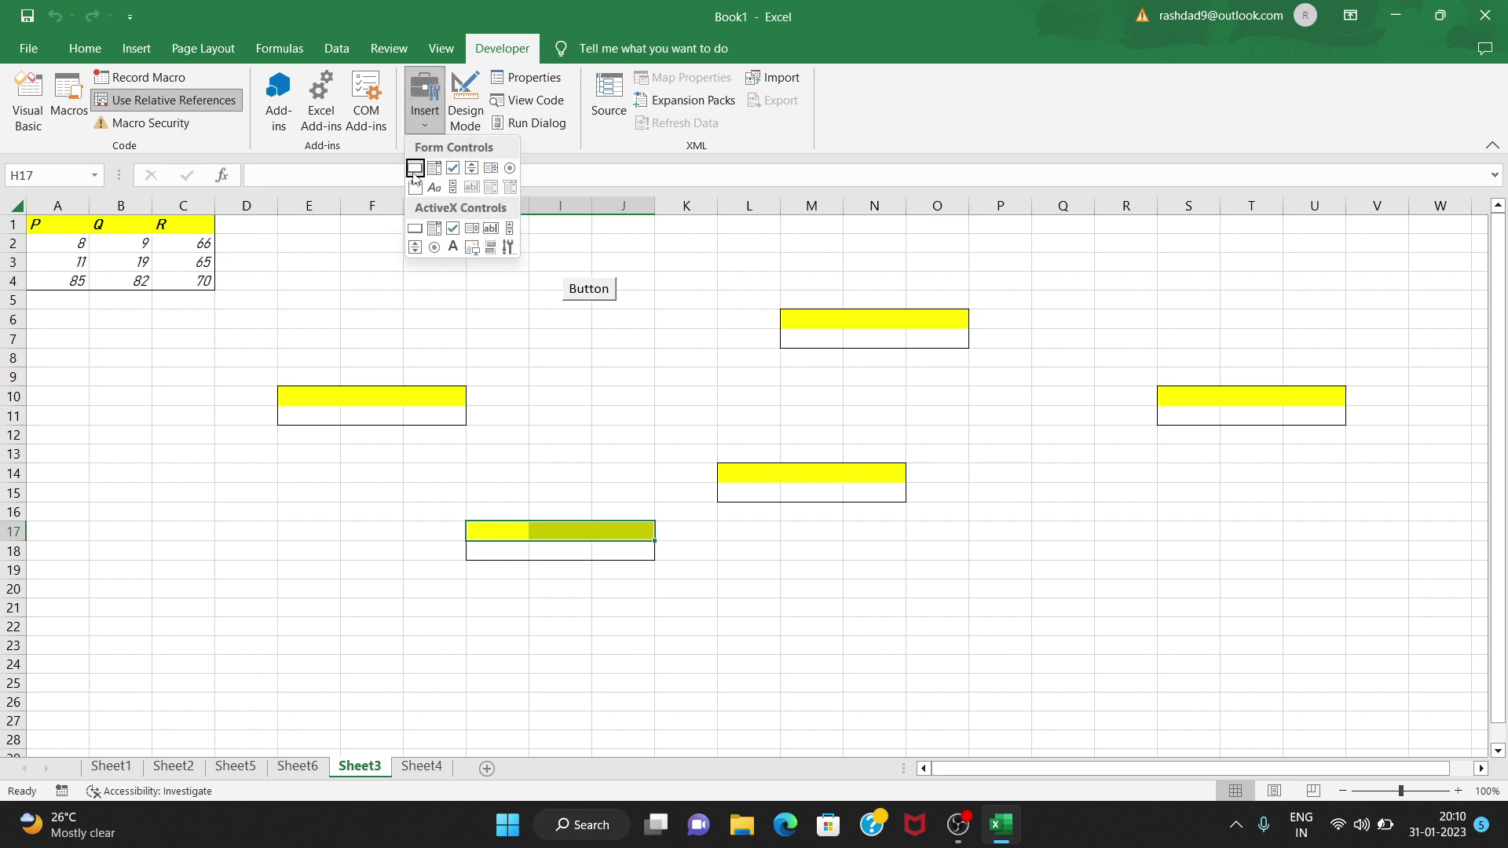
left_click(374, 244)
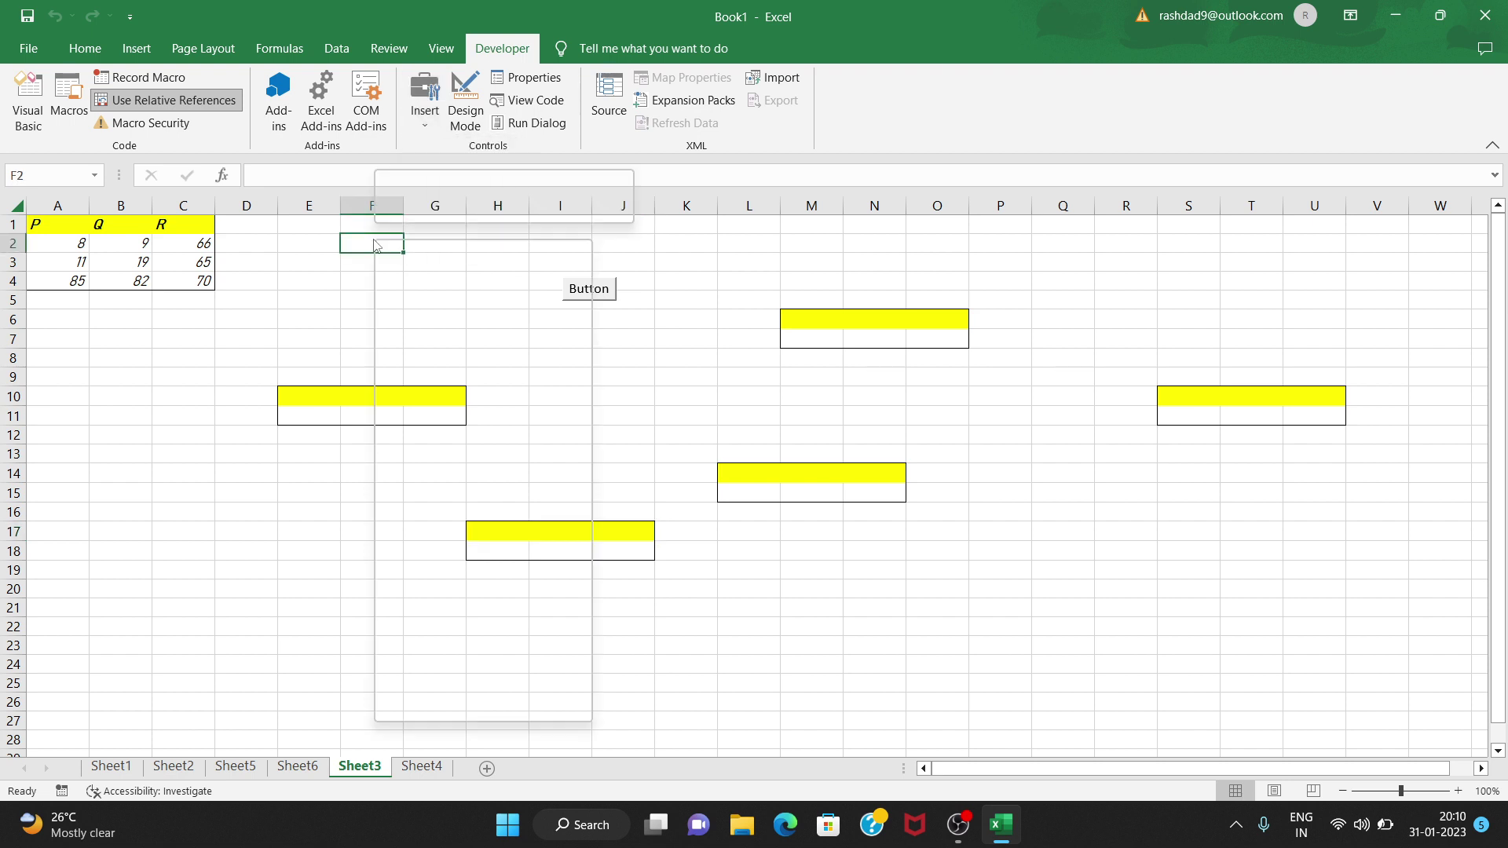
right_click(375, 244)
key("Escape")
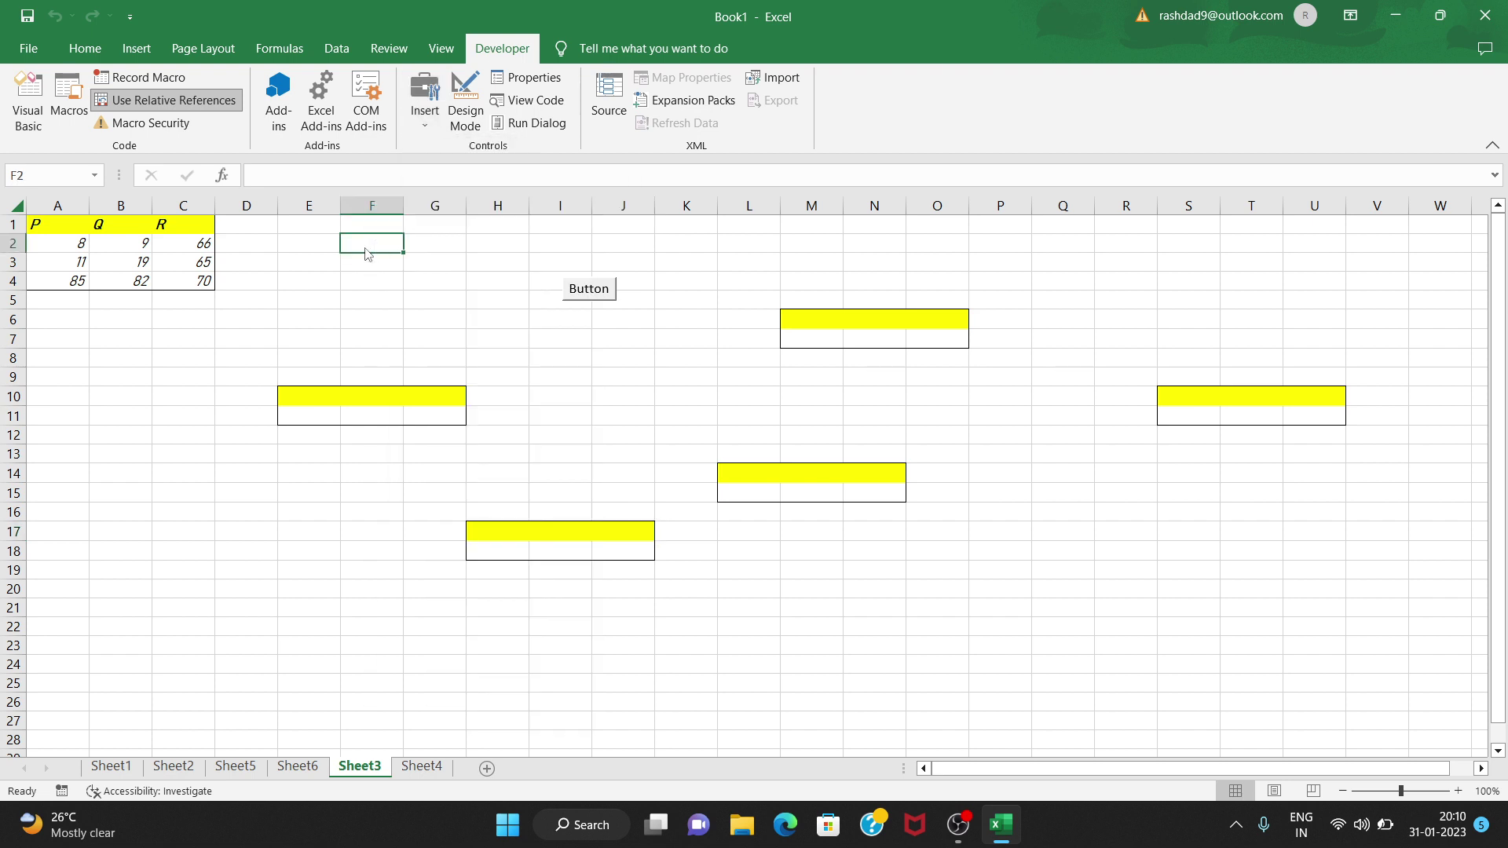
left_click(597, 295)
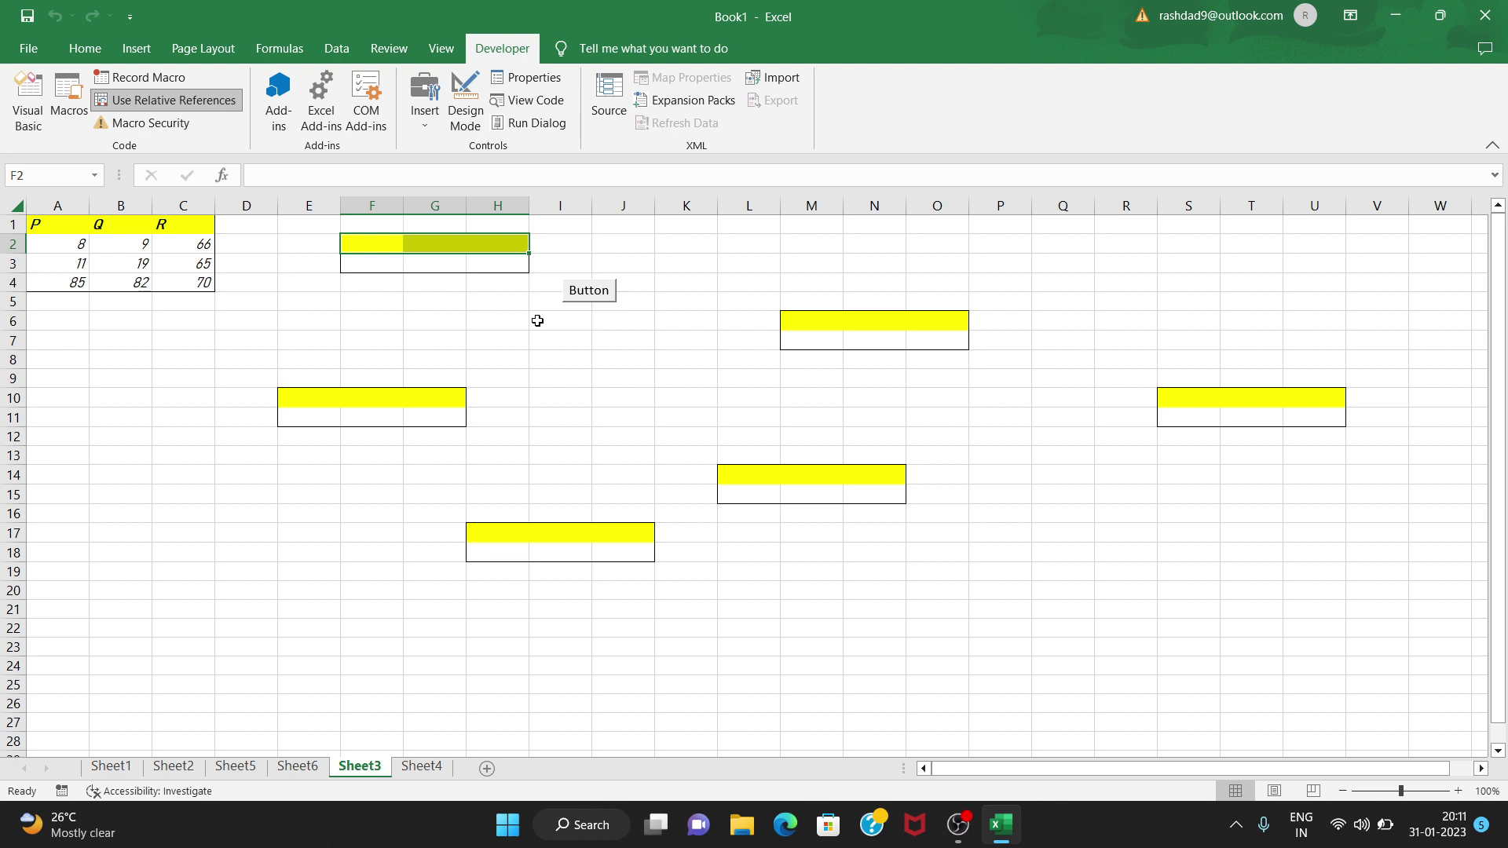
left_click(481, 322)
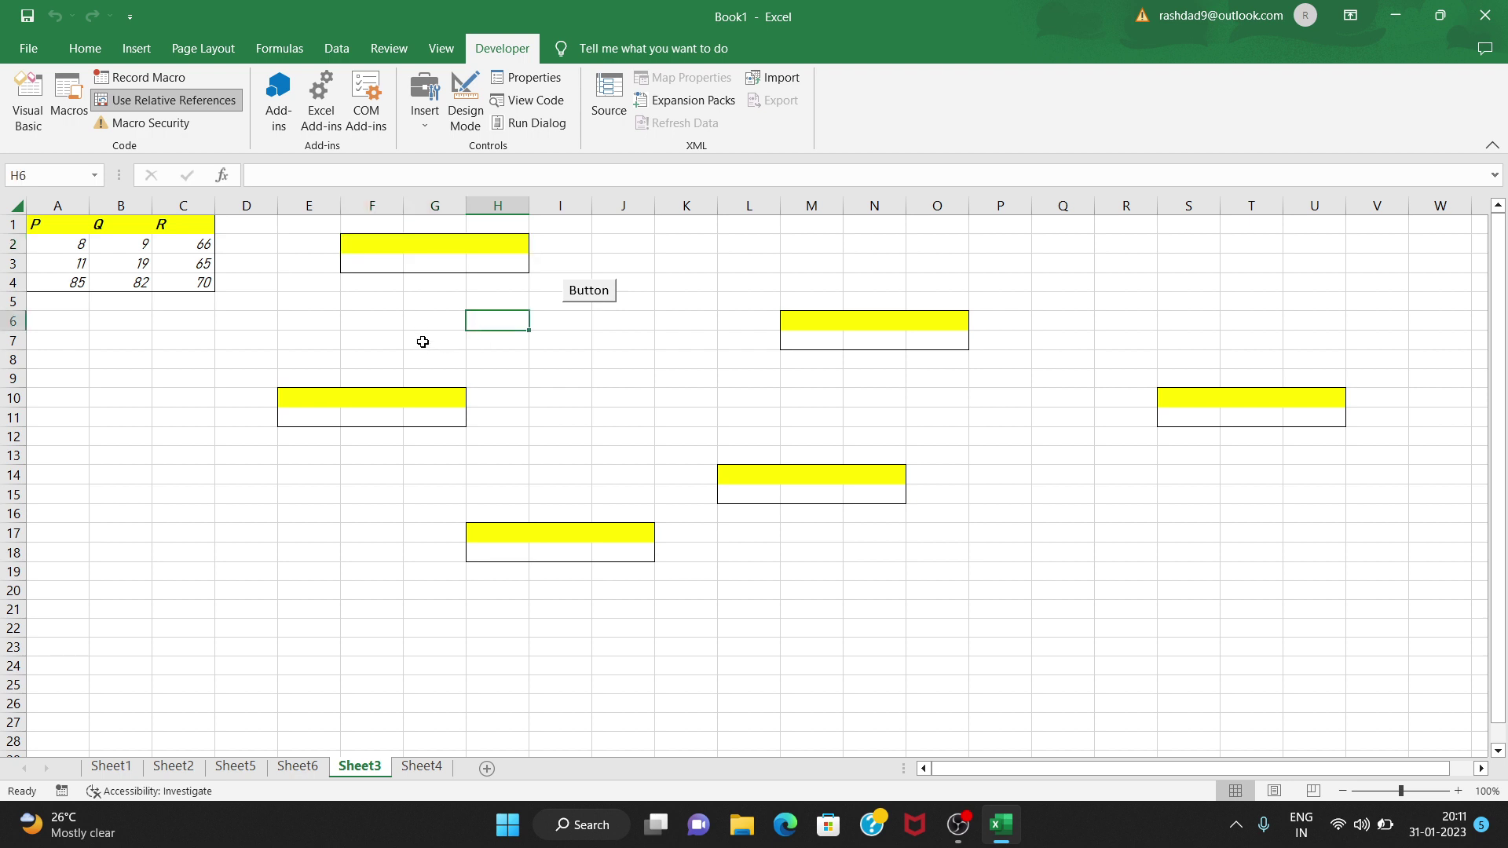
left_click(554, 377)
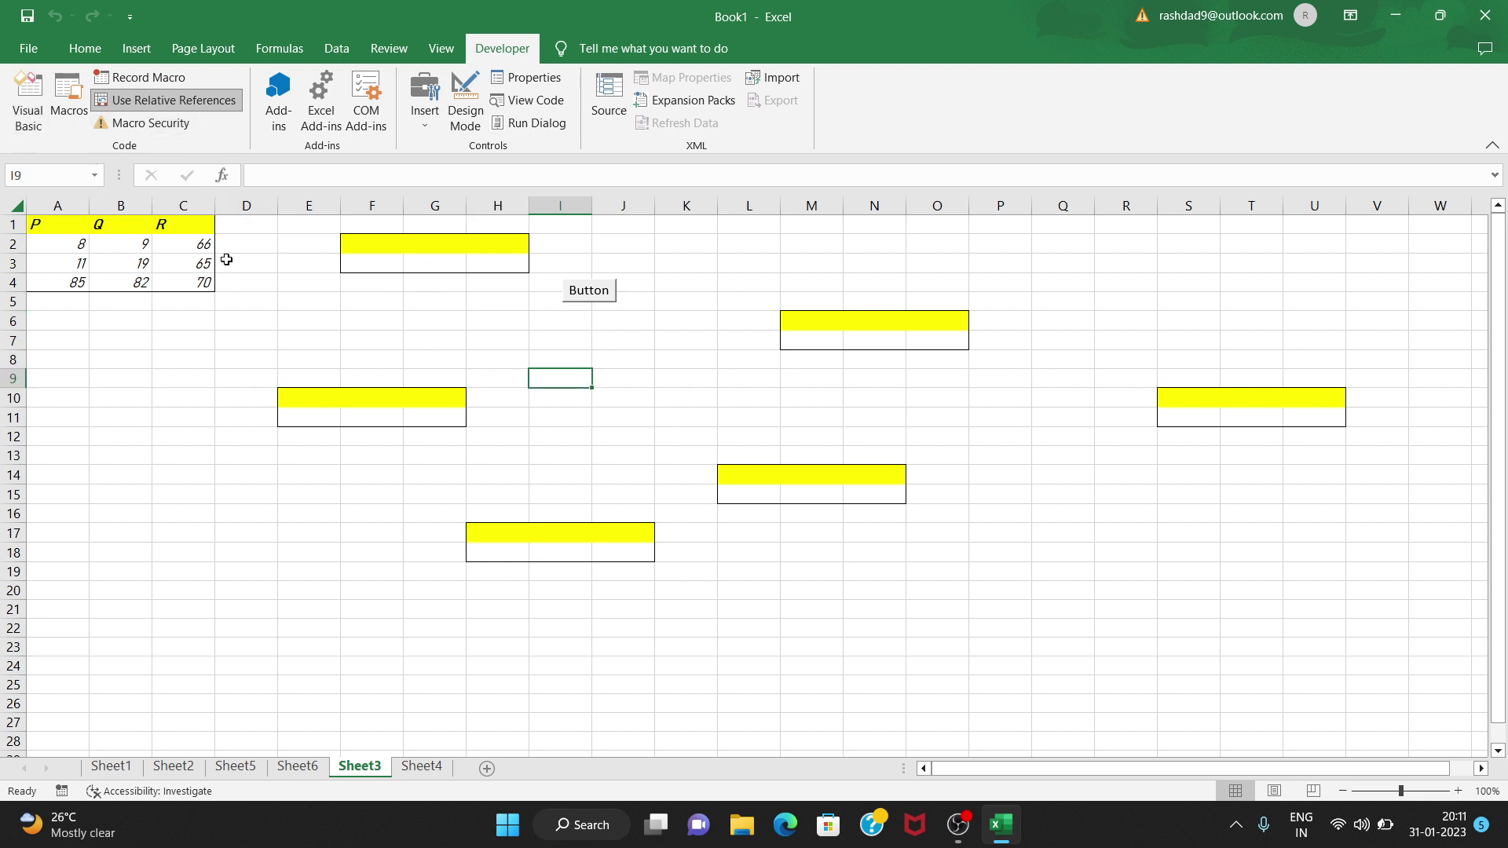
- Switch to the Visual Basic editor and open the code of Module1 in the Book1 project
left_click(30, 107)
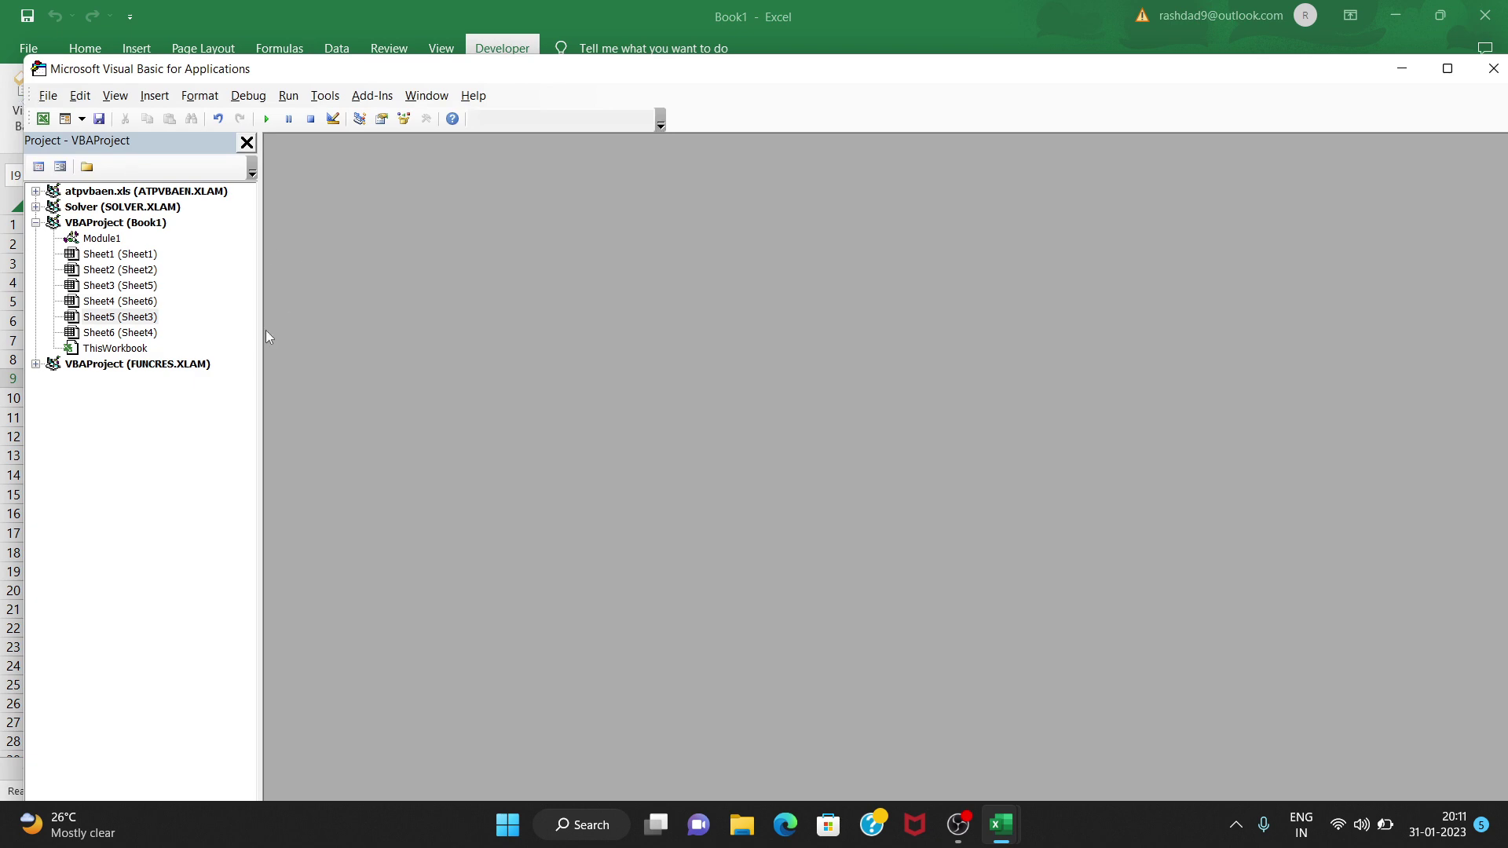
left_click(1493, 69)
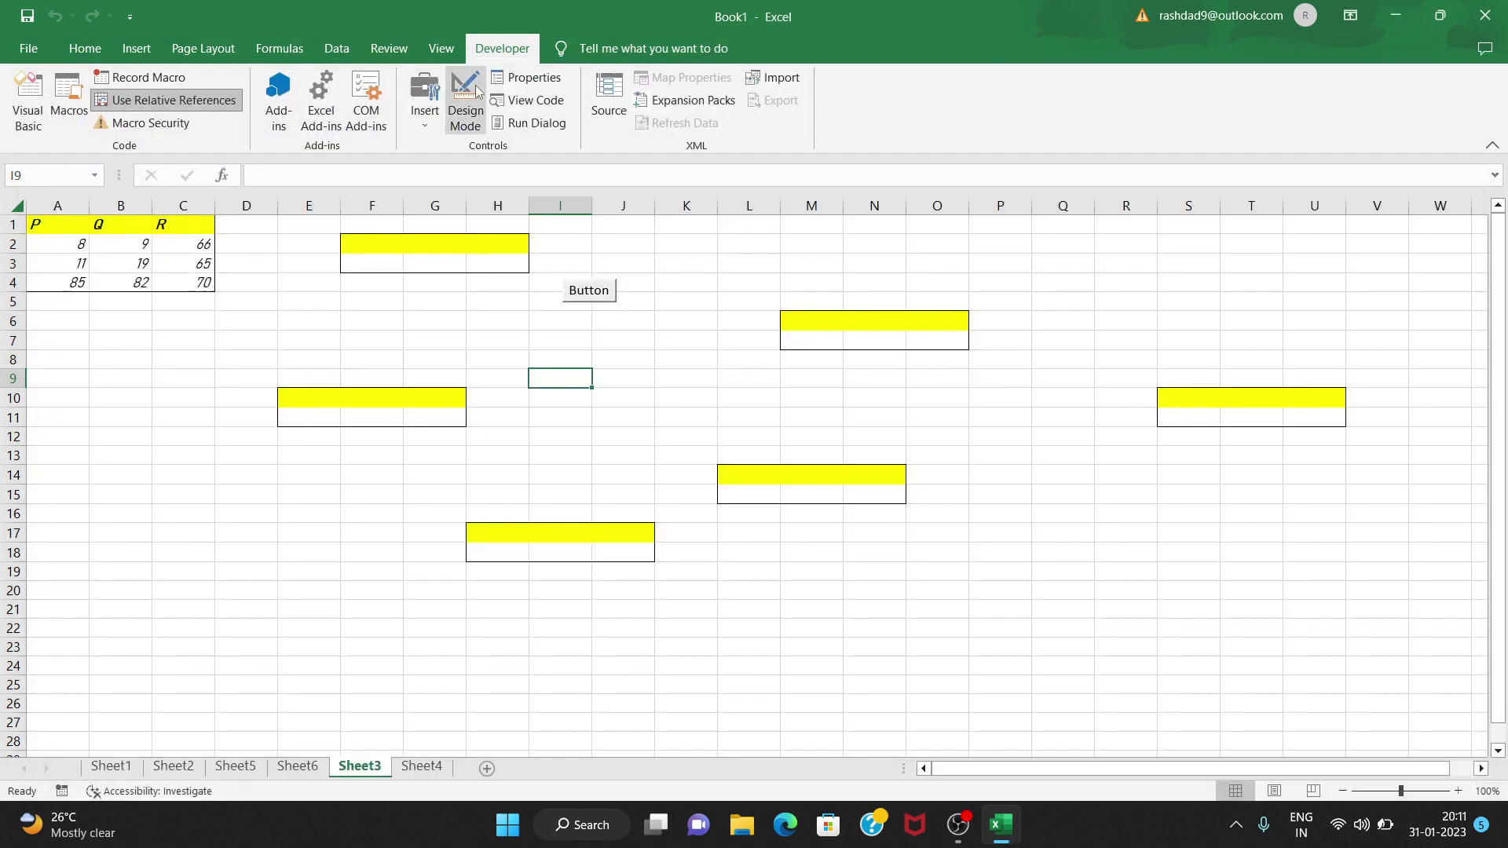
left_click(28, 103)
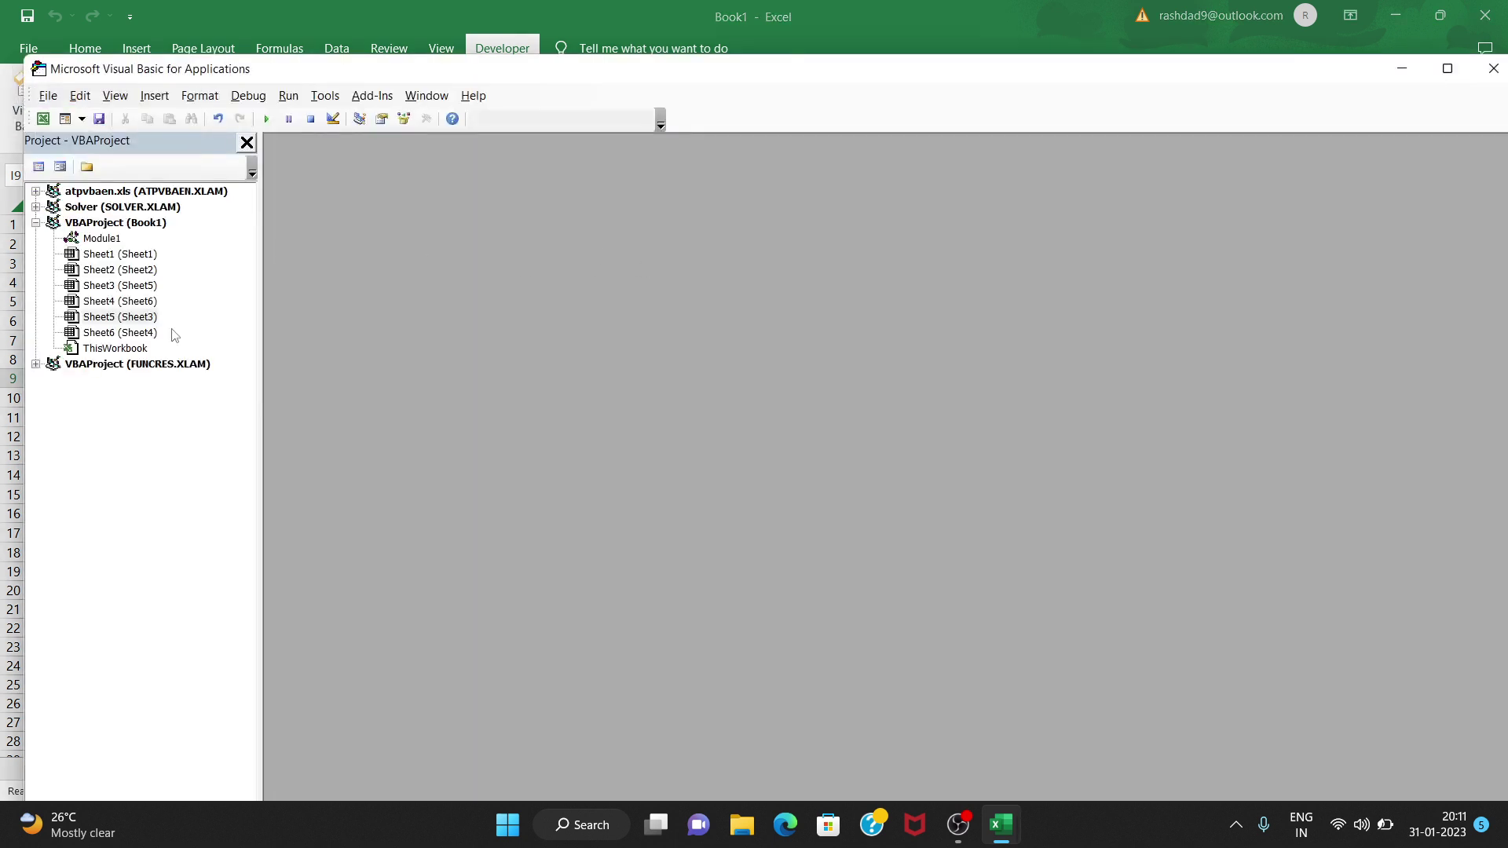
left_click(100, 239)
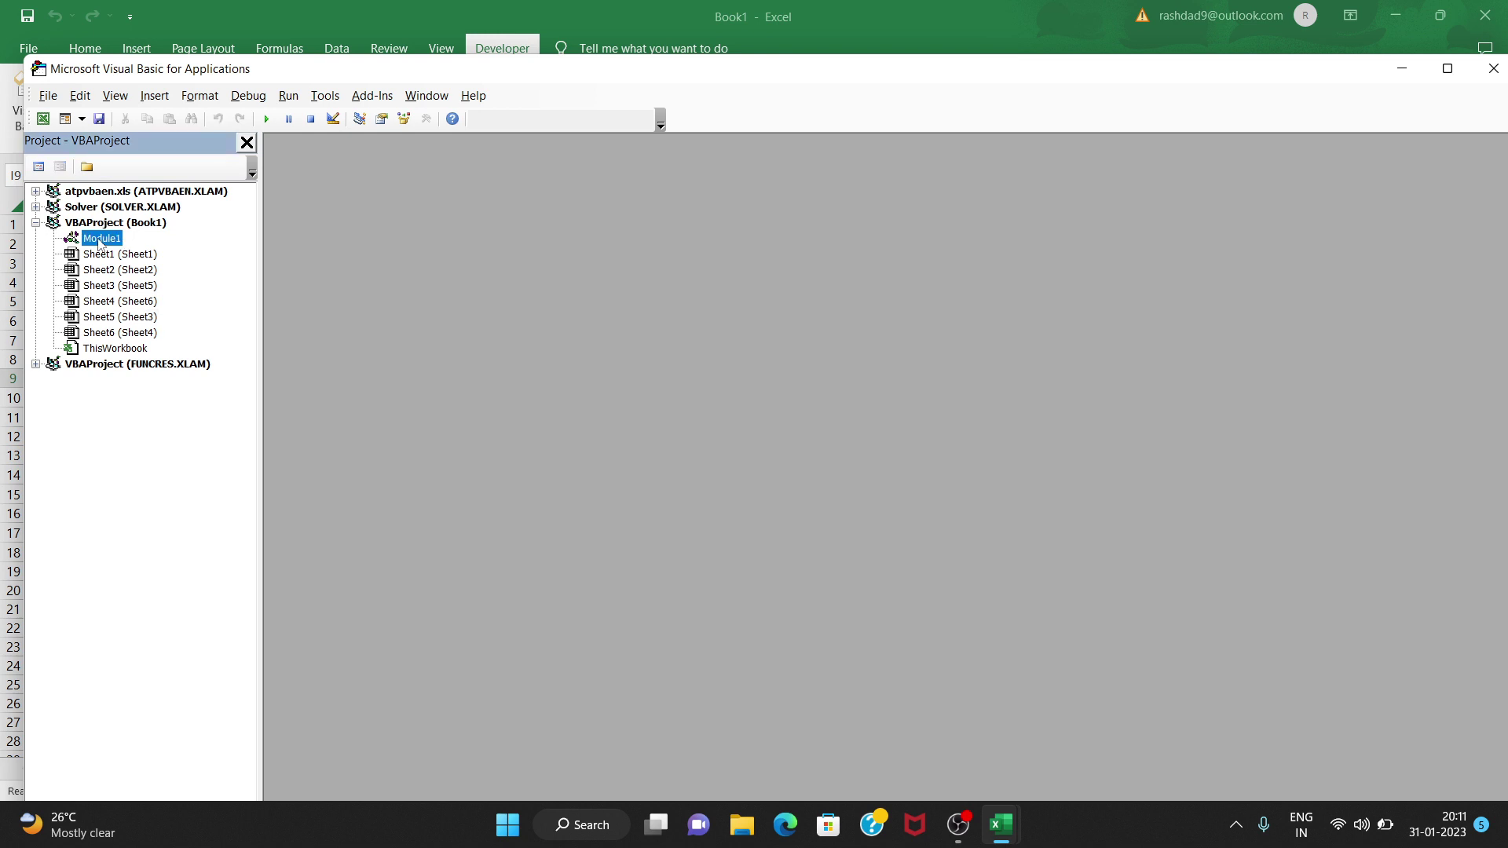
double_click(101, 238)
left_click_drag(1031, 382, 899, 190)
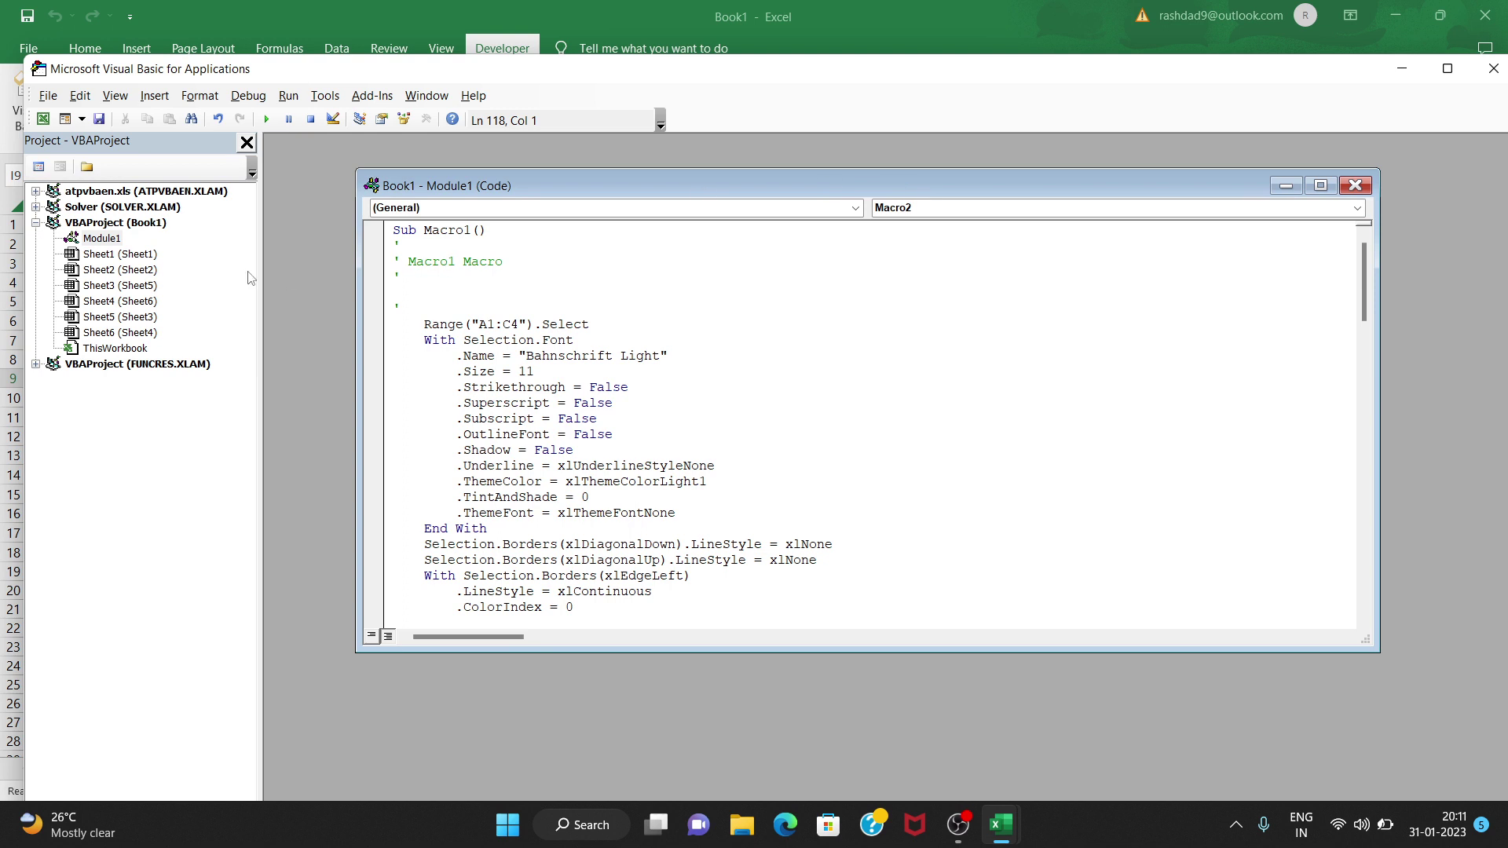
- Close and reopen the Module1 code window, and go to the Macro1 procedure
left_click(1356, 186)
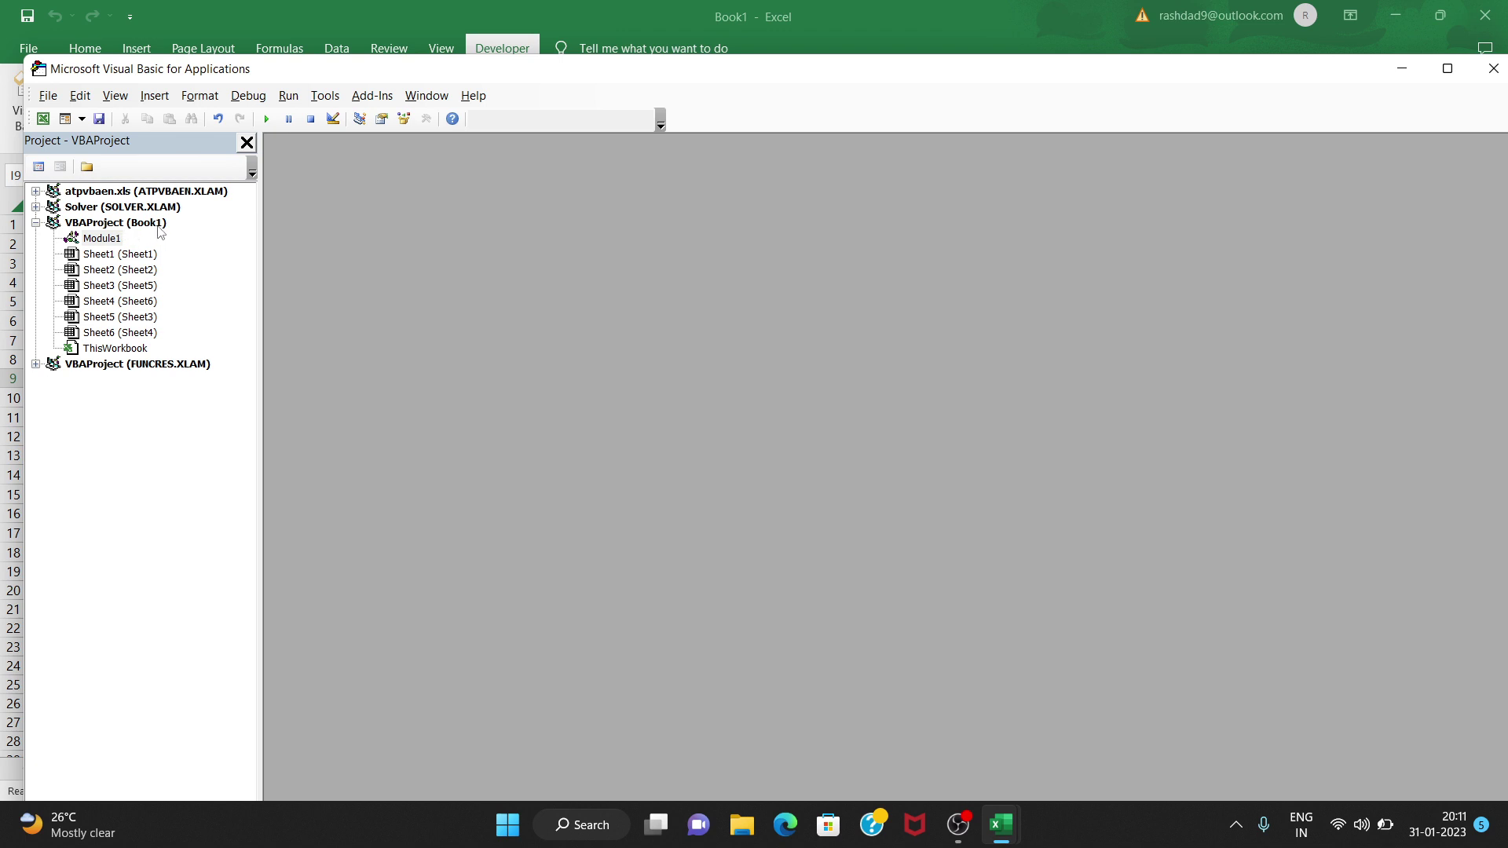
double_click(111, 240)
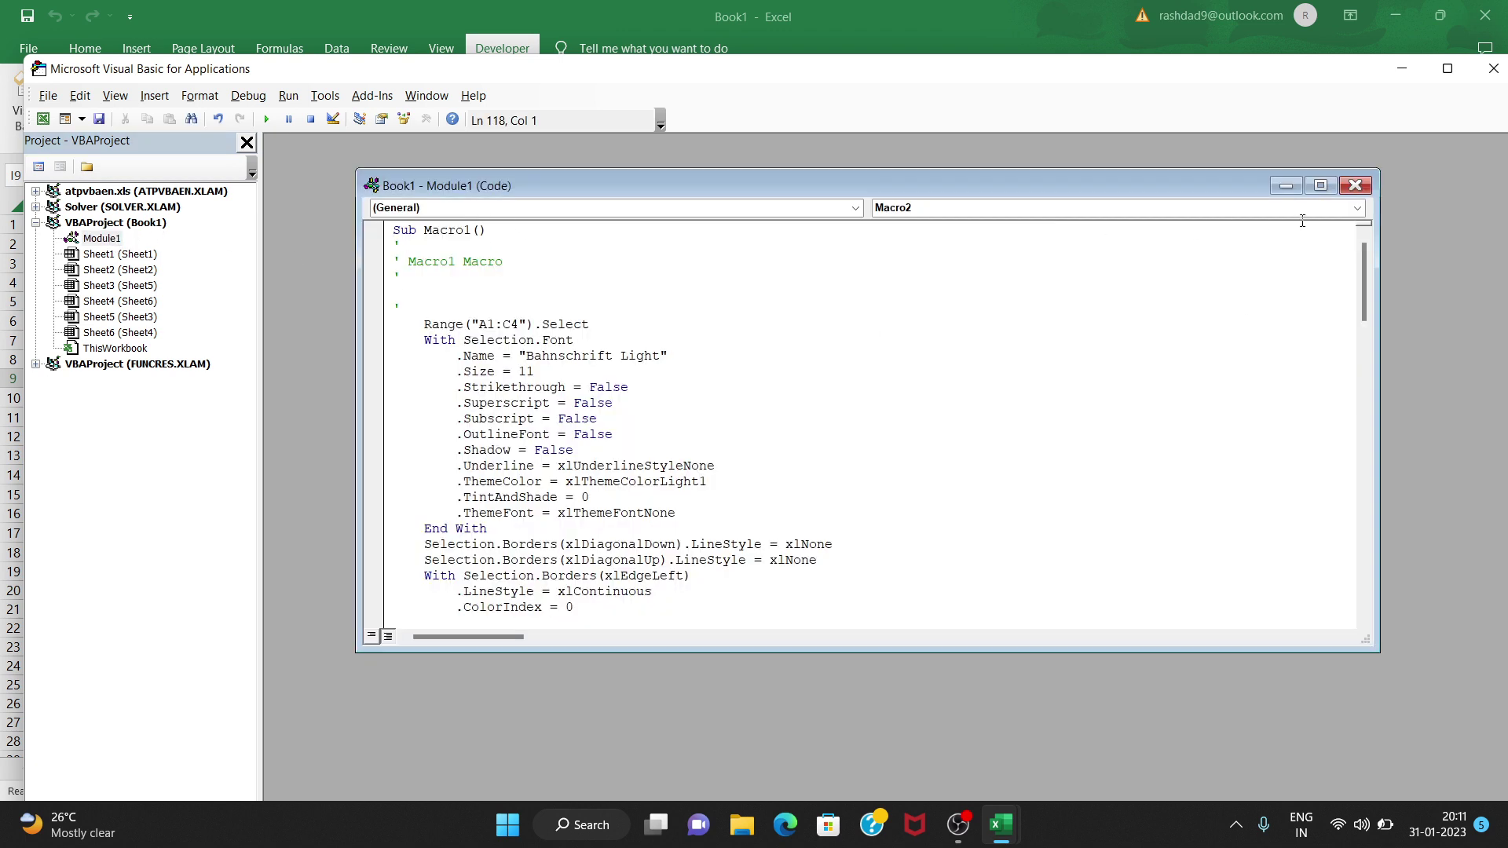
left_click(1357, 208)
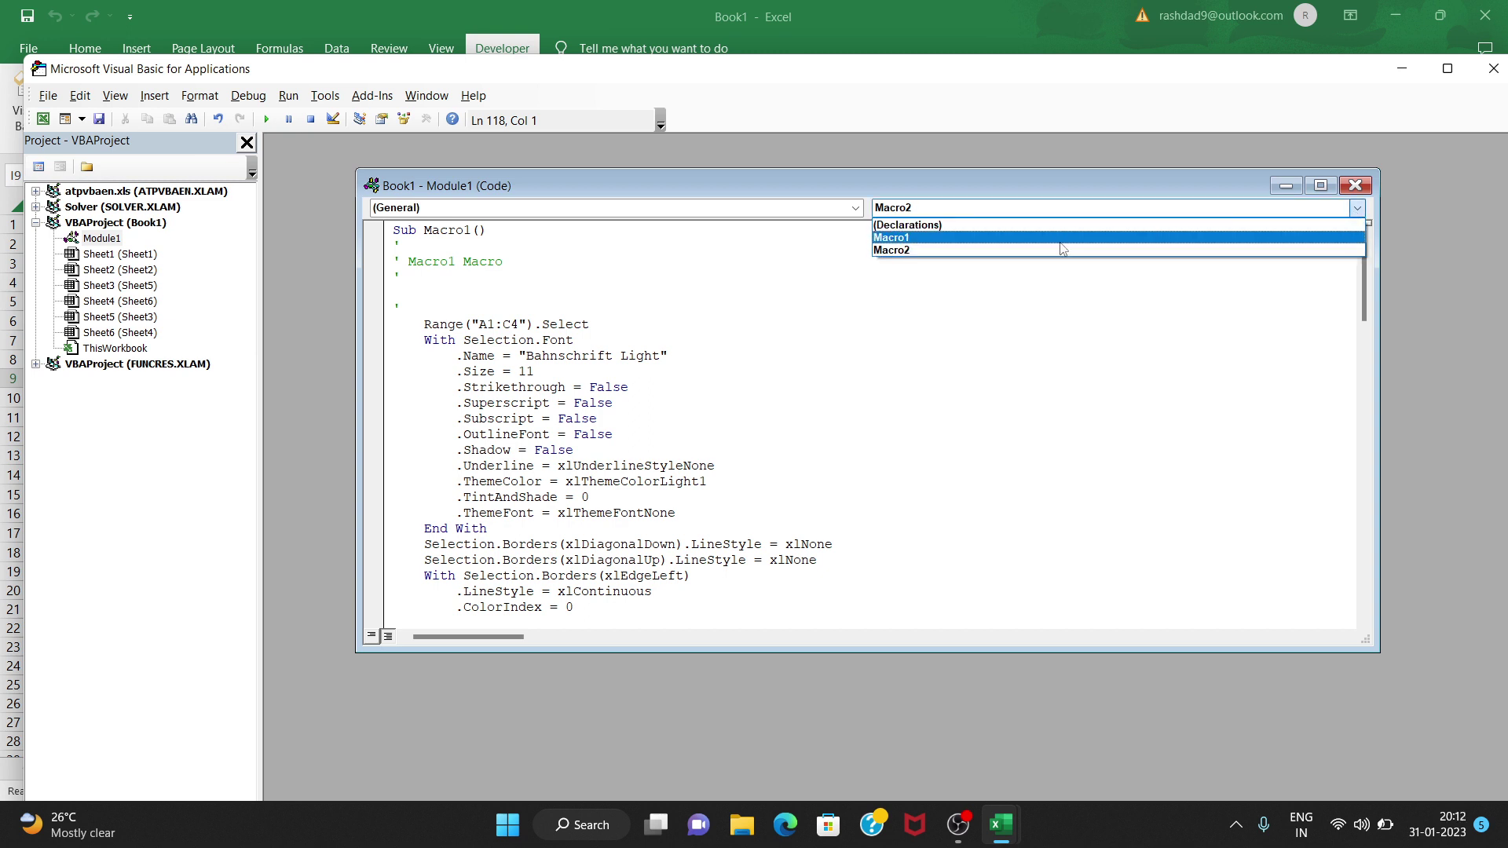
left_click(1060, 239)
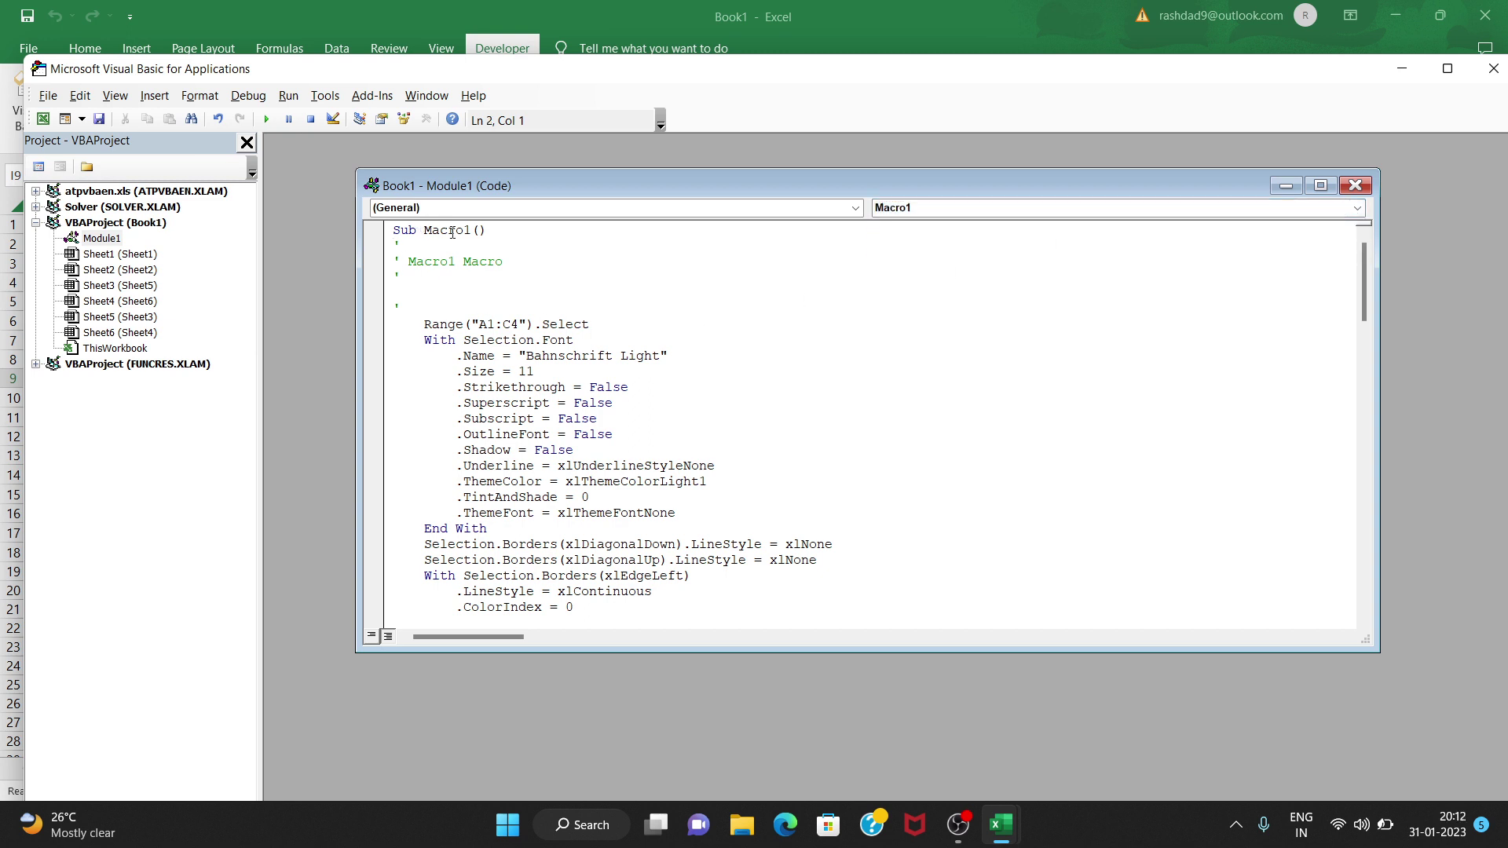
- Skim the recorded code of Macro1 and Macro2 in Module1, and return to the start of Macro1
scroll(841, 349, "down", 12)
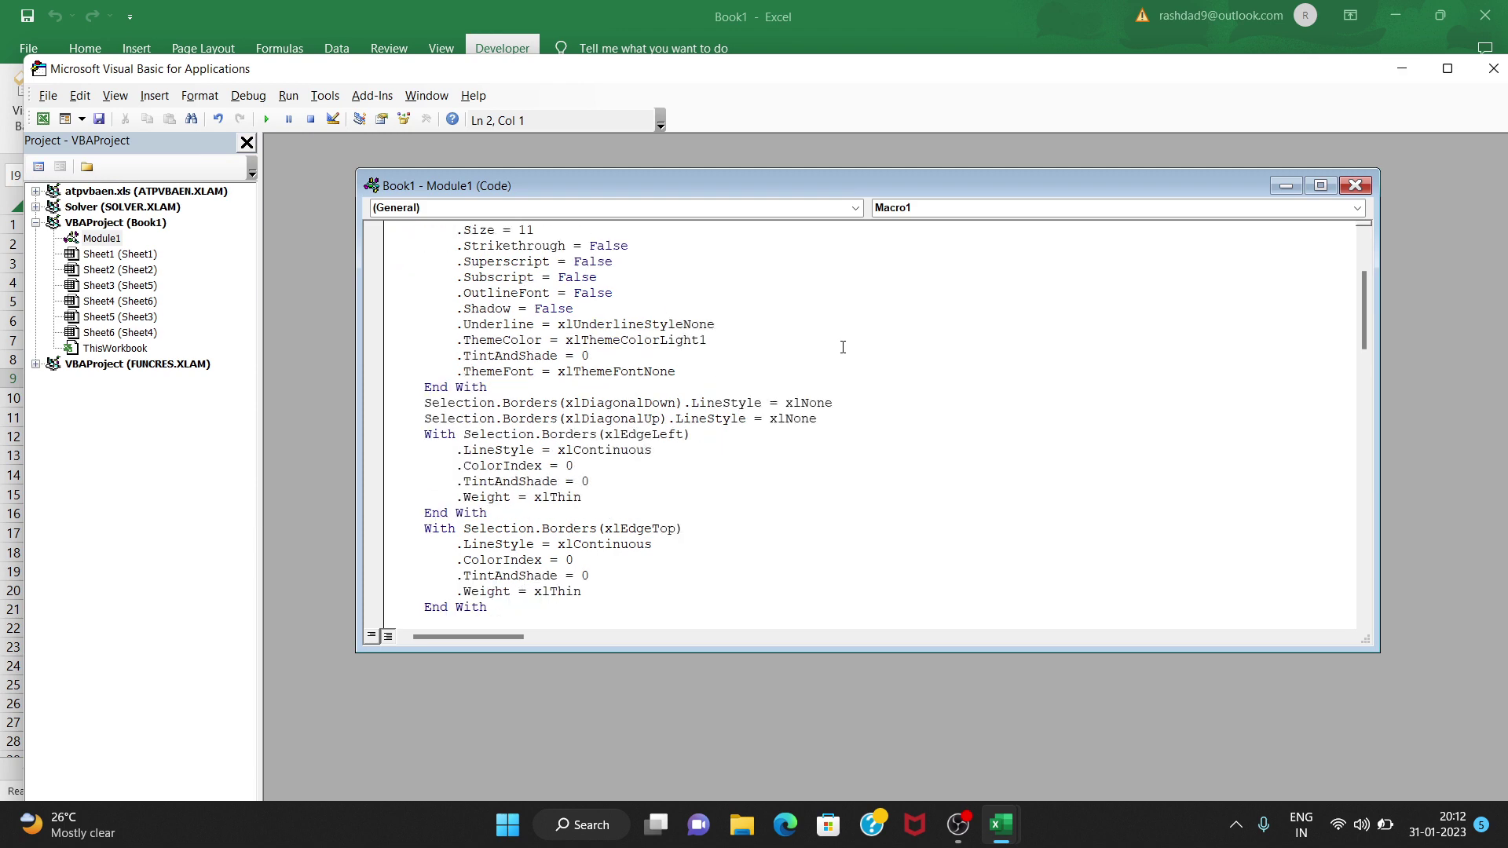
scroll(847, 333, "down", 8)
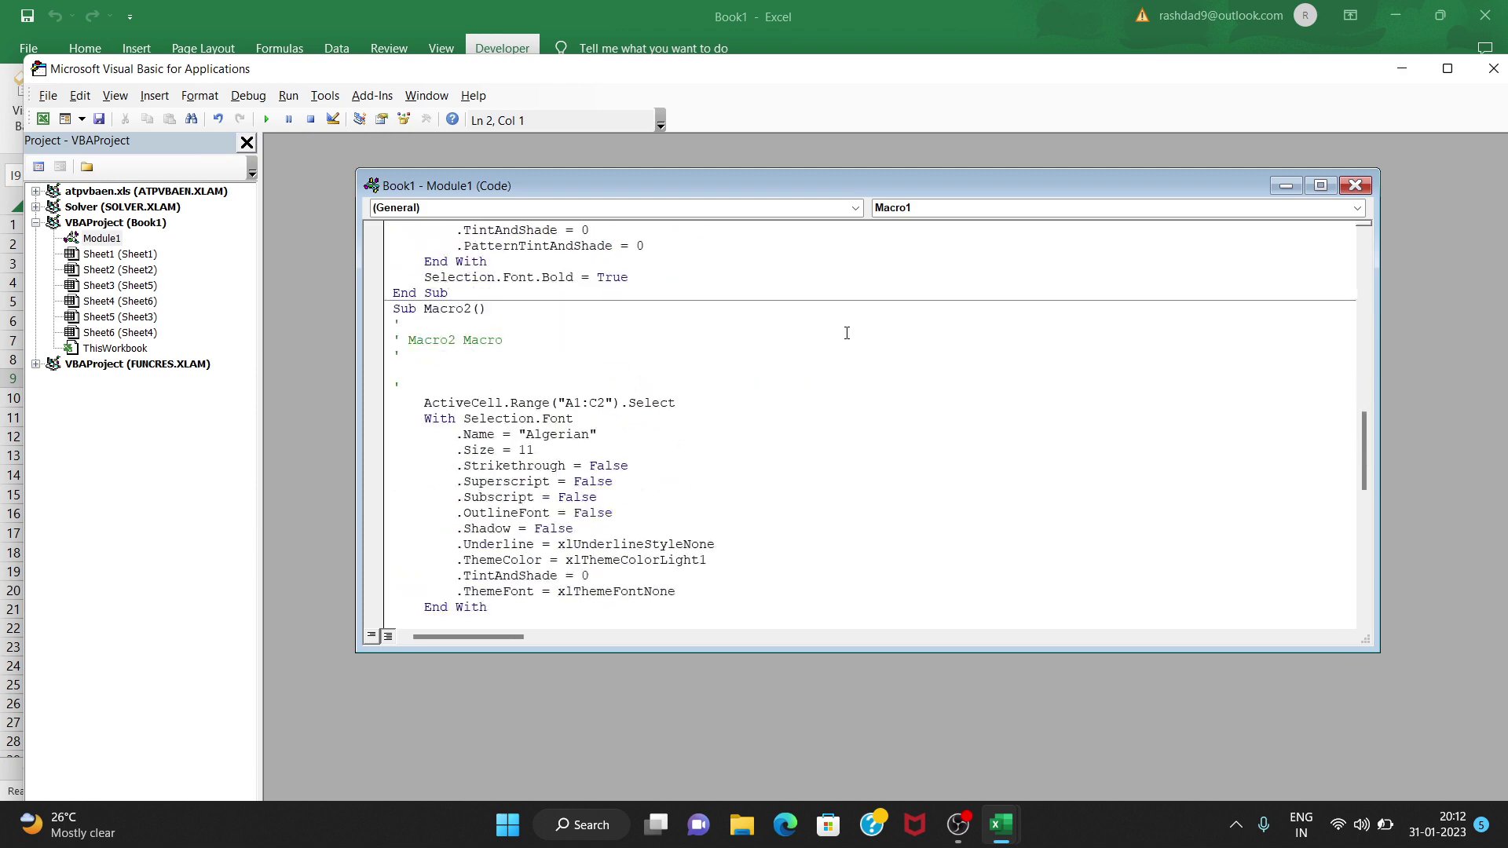
scroll(847, 333, "up", 11)
scroll(846, 333, "down", 4)
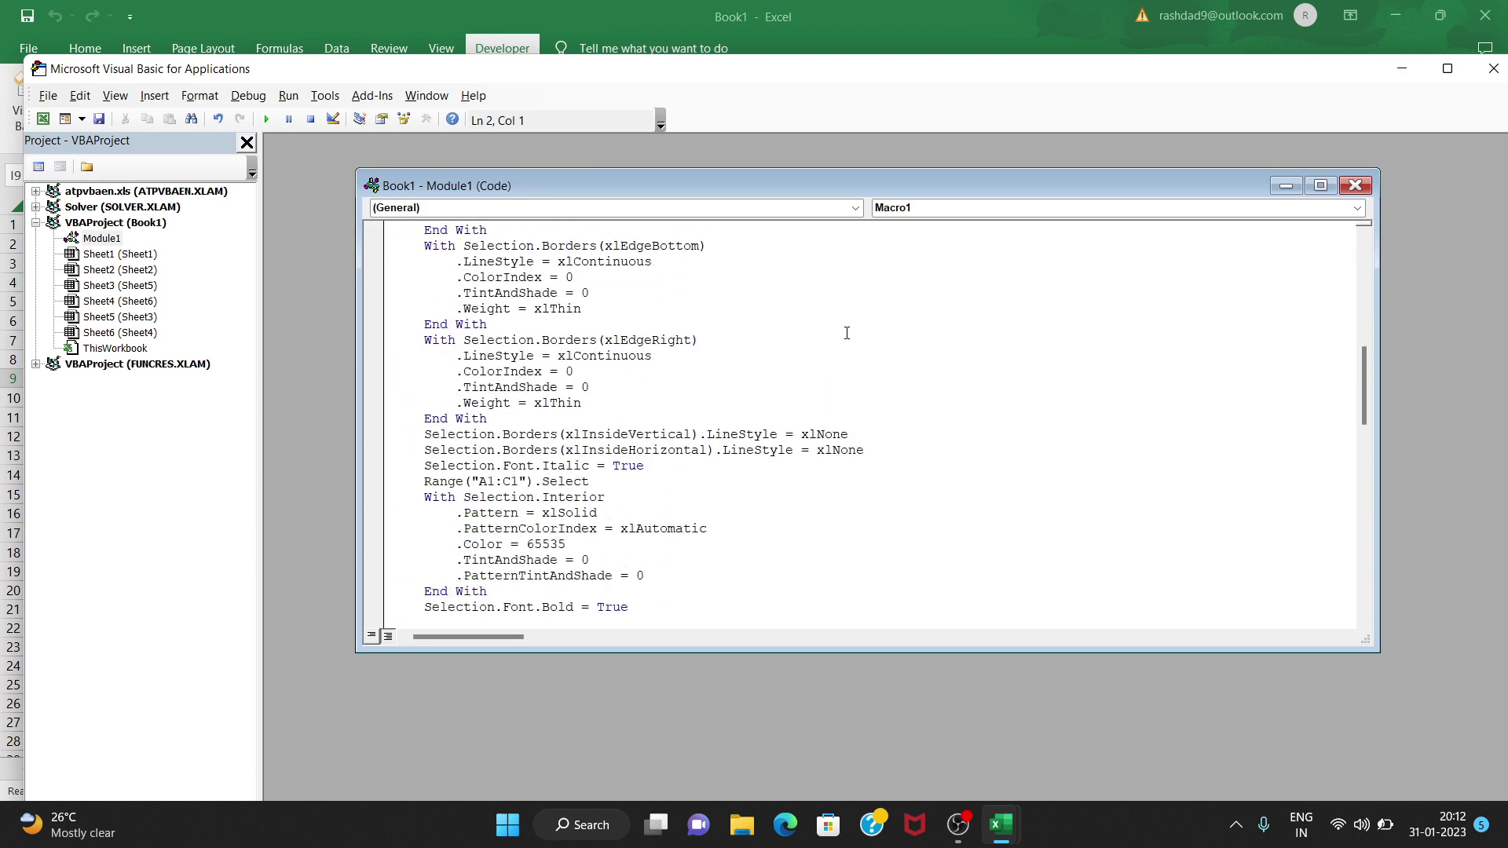
scroll(847, 333, "up", 3)
scroll(846, 333, "down", 7)
scroll(904, 397, "up", 17)
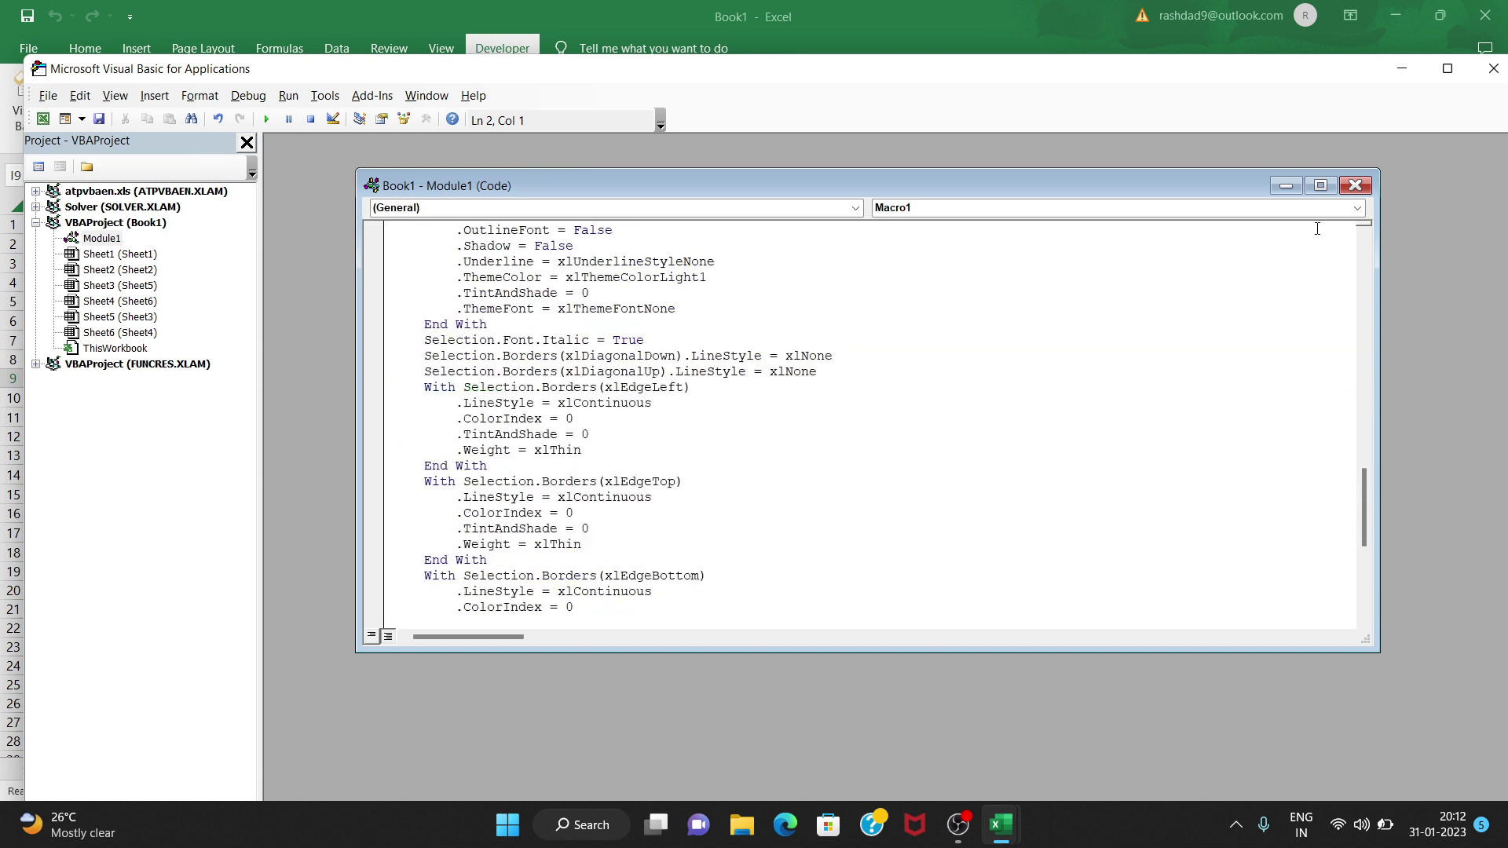
scroll(905, 399, "down", 11)
scroll(906, 399, "up", 7)
scroll(905, 399, "up", 7)
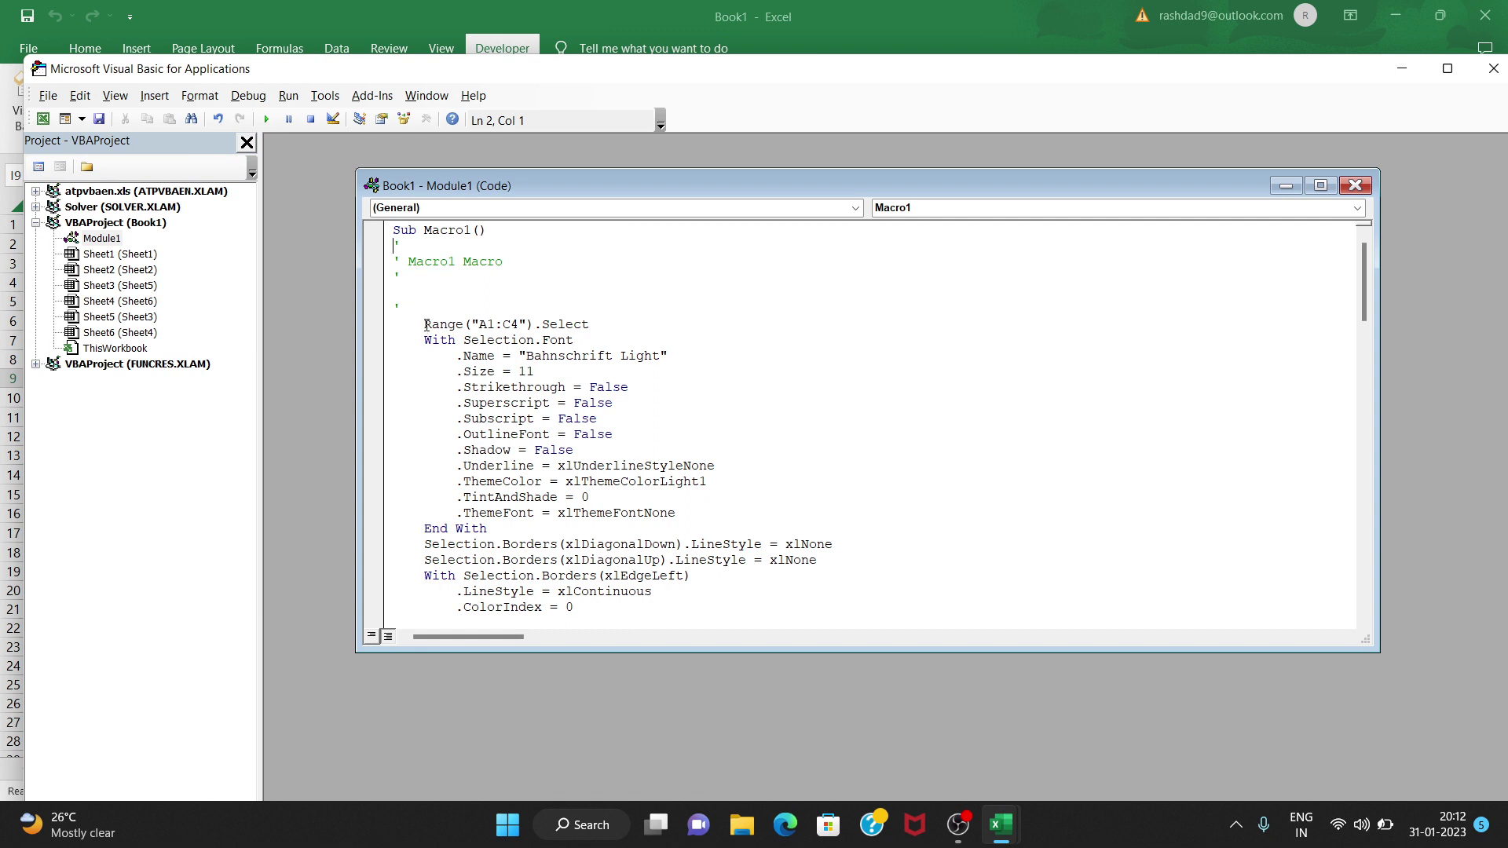
- Highlight Macro1's A1:C4 range selection and its font name statement, and place the cursor after the font size
left_click_drag(425, 325, 578, 338)
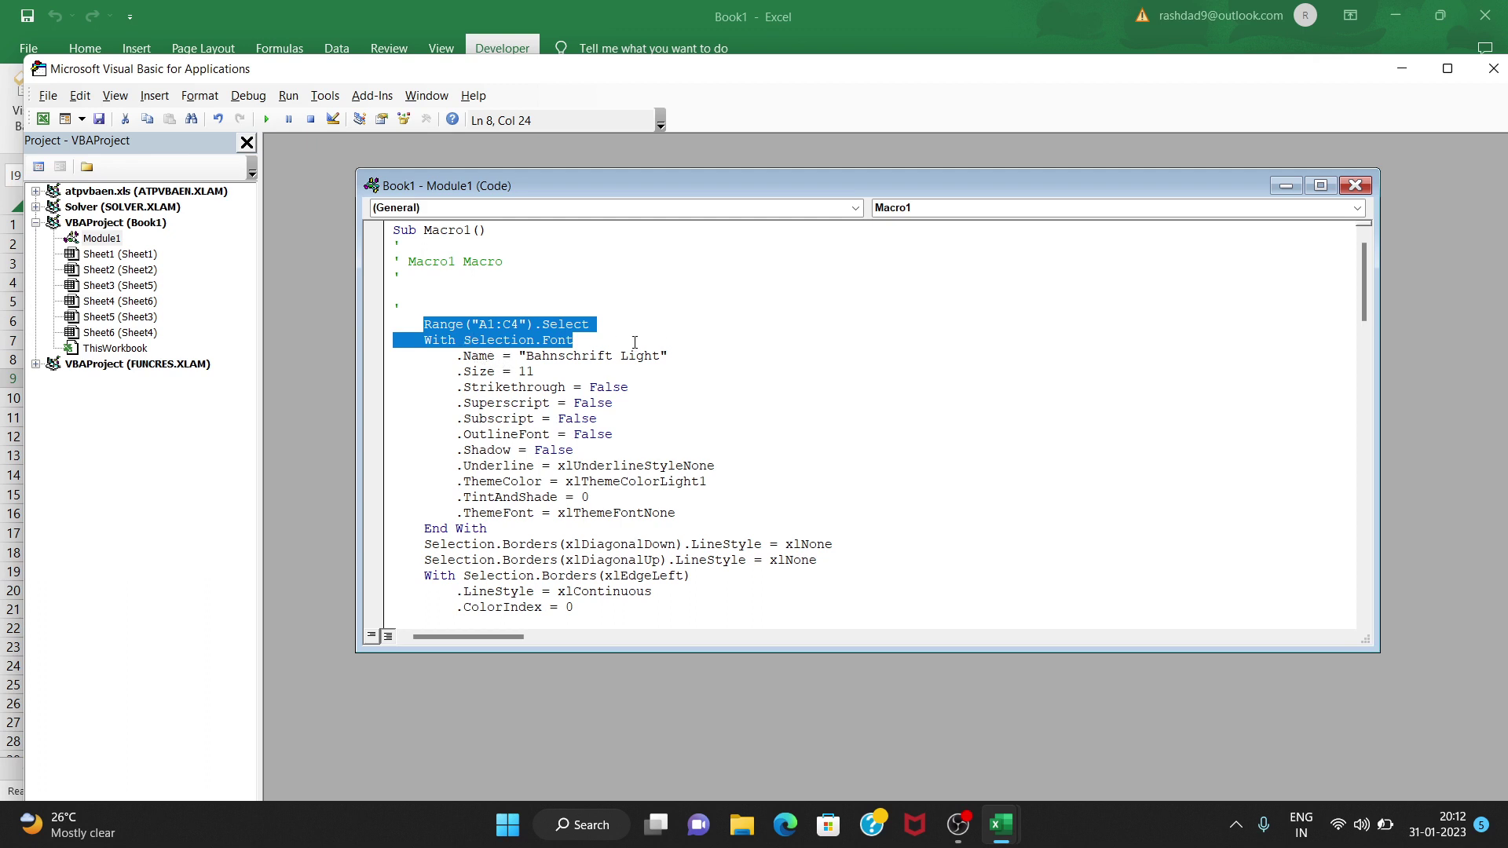
left_click(604, 344)
left_click_drag(471, 340, 560, 364)
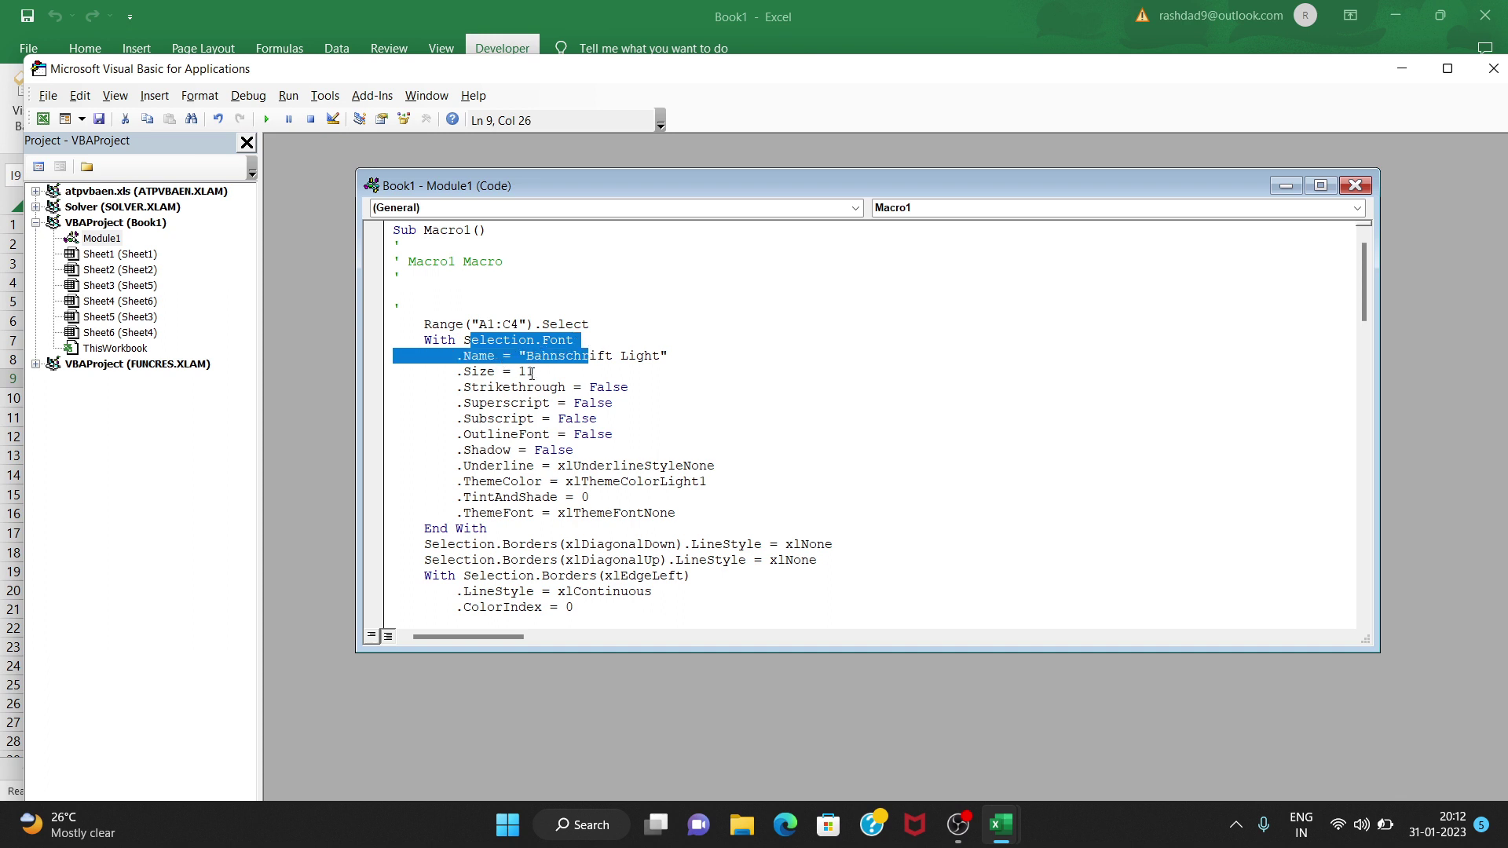
left_click(536, 376)
- Review Macro1's border statements, highlighting parts of the xlDiagonalDown and xlEdgeTop lines, and place the cursor in the xlEdgeRight block
scroll(538, 436, "down", 2)
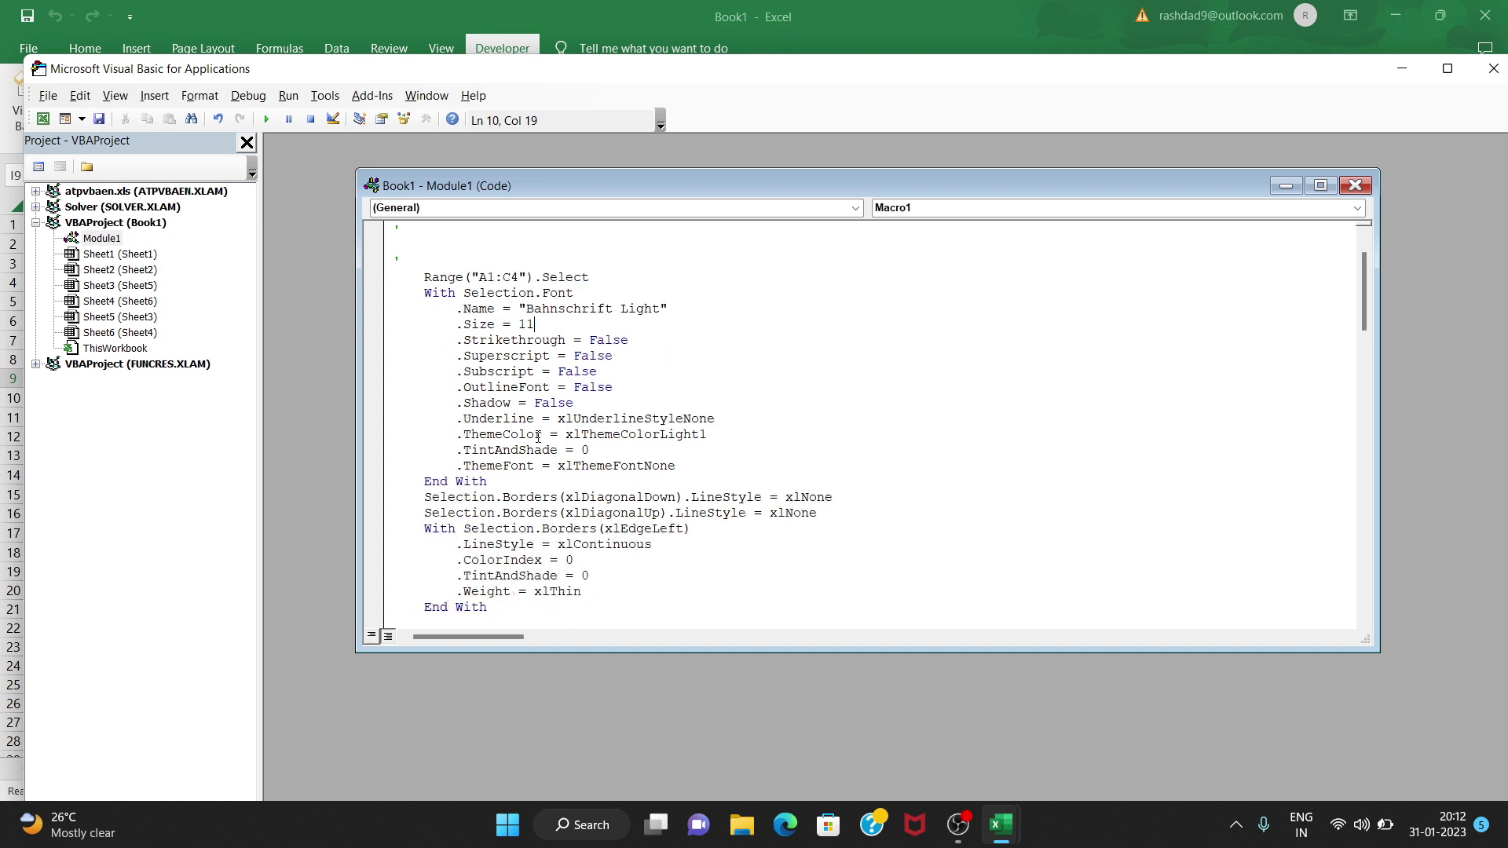
scroll(538, 436, "down", 1)
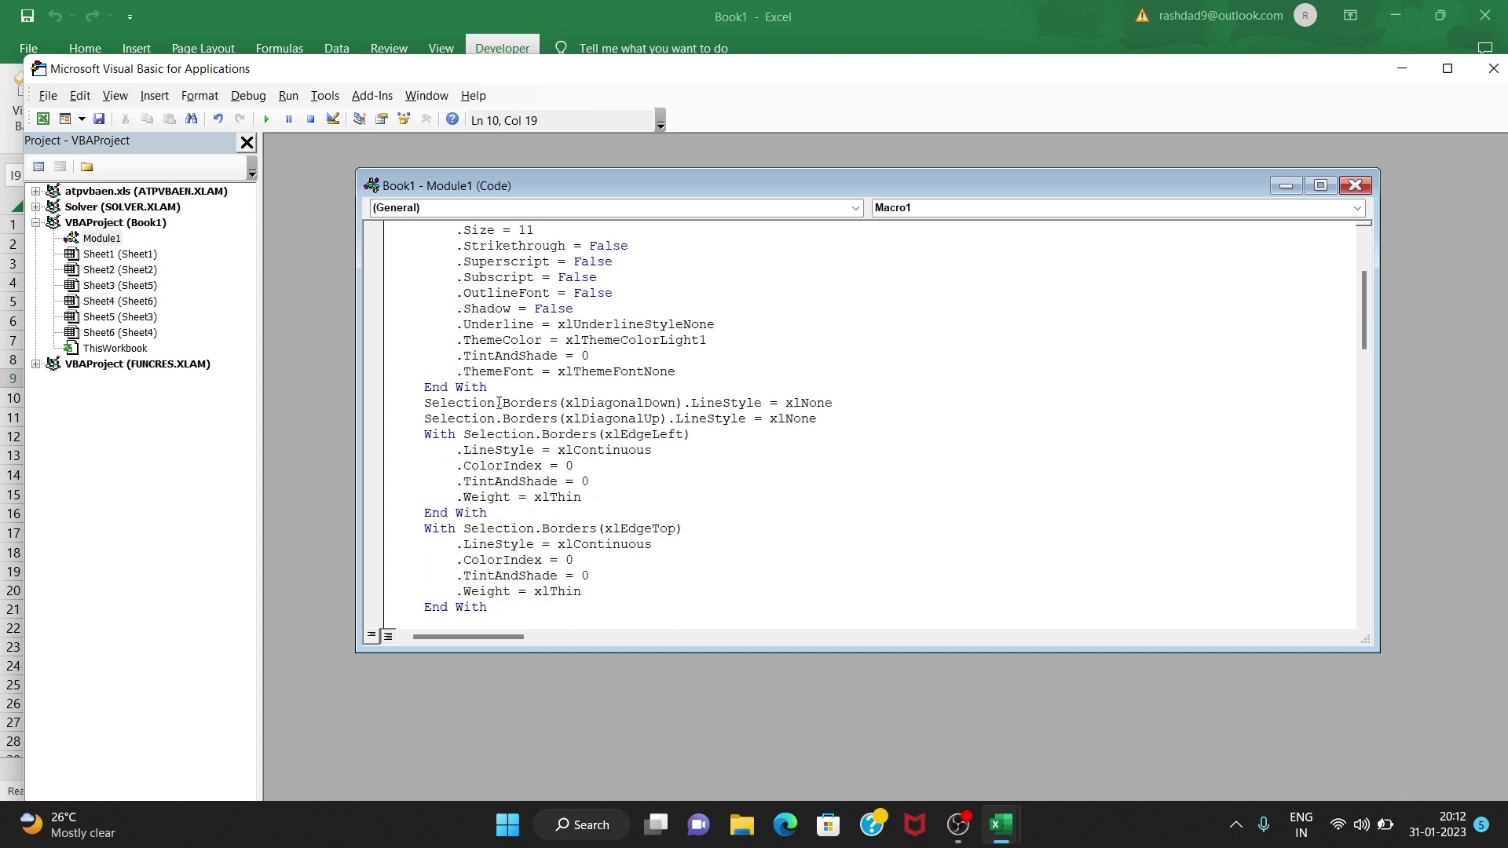
left_click_drag(496, 402, 783, 406)
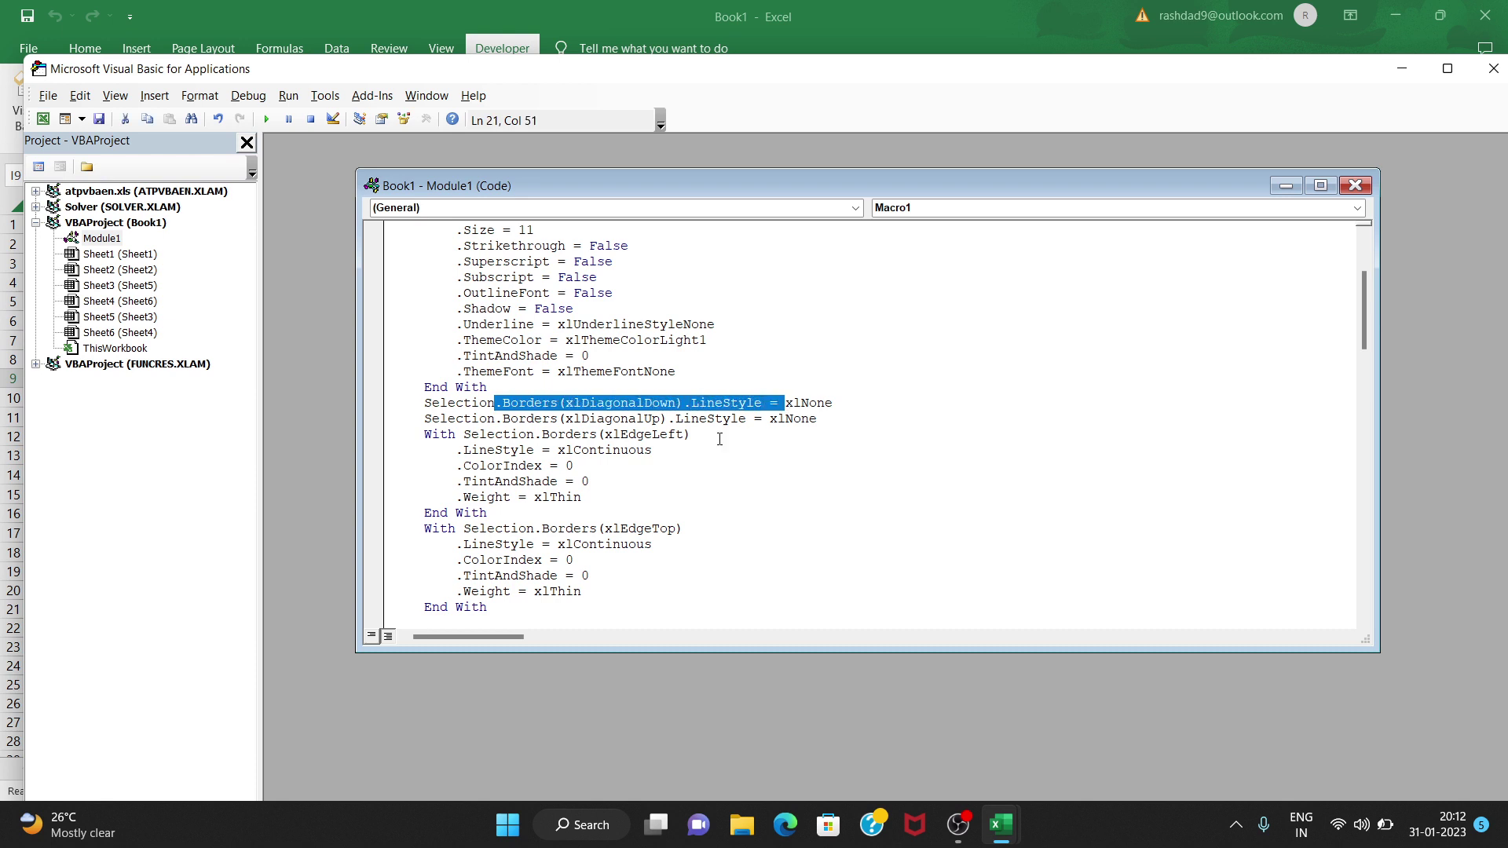
left_click(646, 466)
scroll(552, 479, "down", 1)
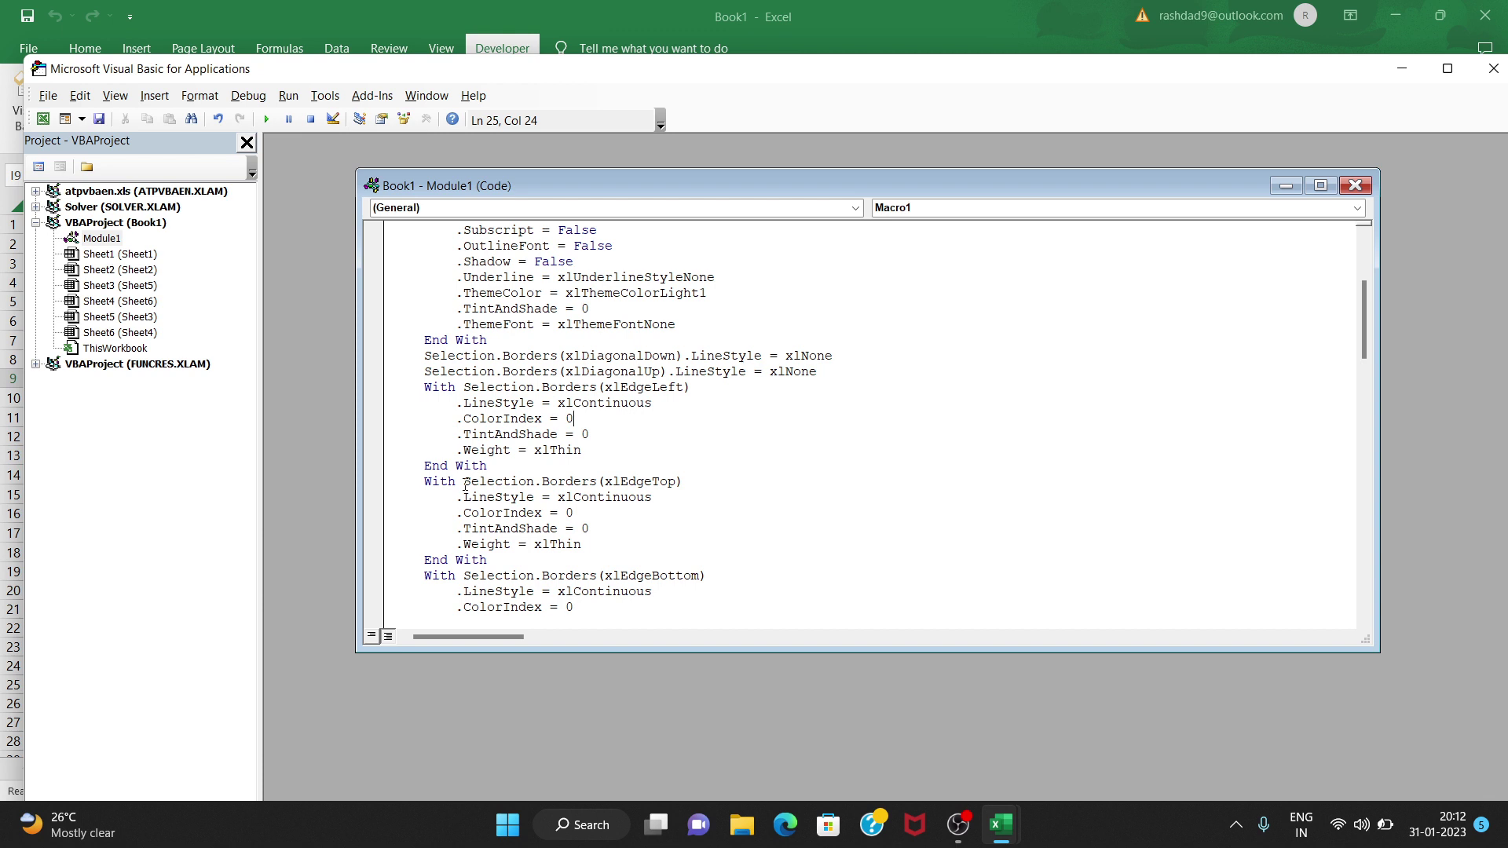
left_click_drag(465, 481, 676, 483)
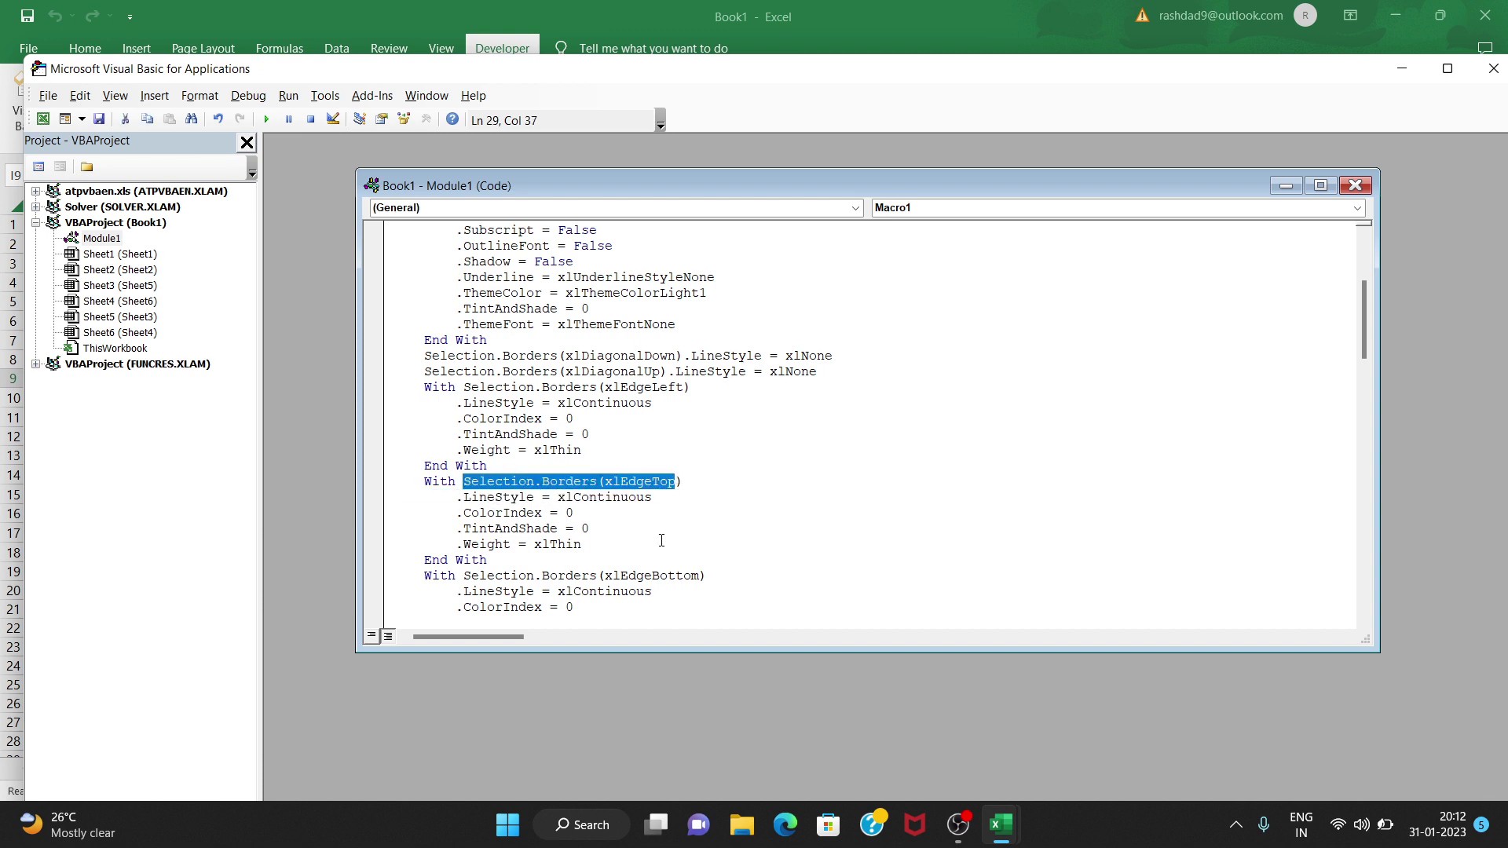
scroll(660, 526, "down", 1)
scroll(655, 515, "down", 1)
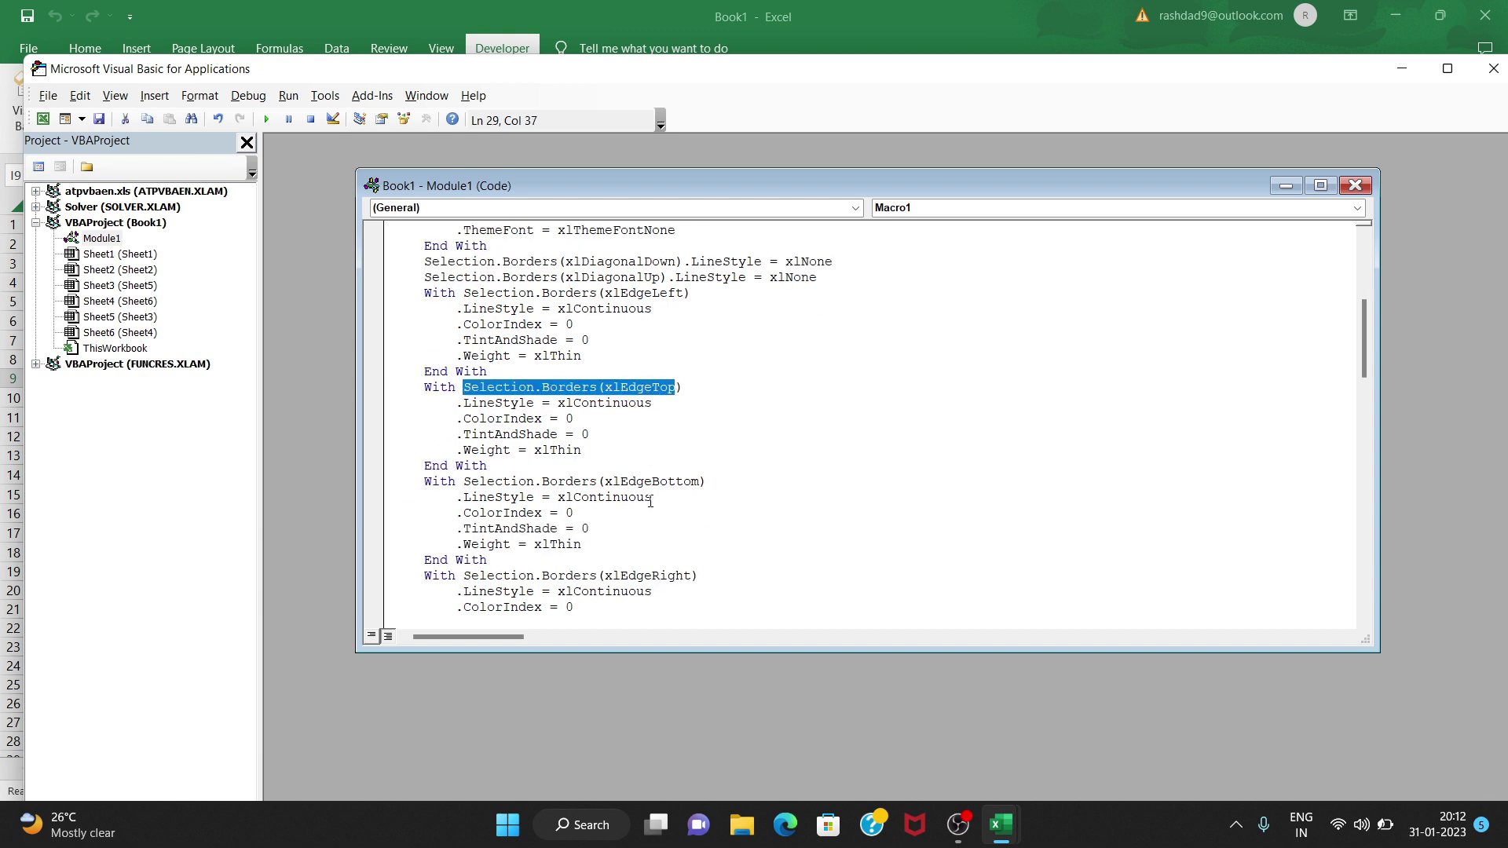
scroll(651, 501, "down", 3)
left_click(663, 491)
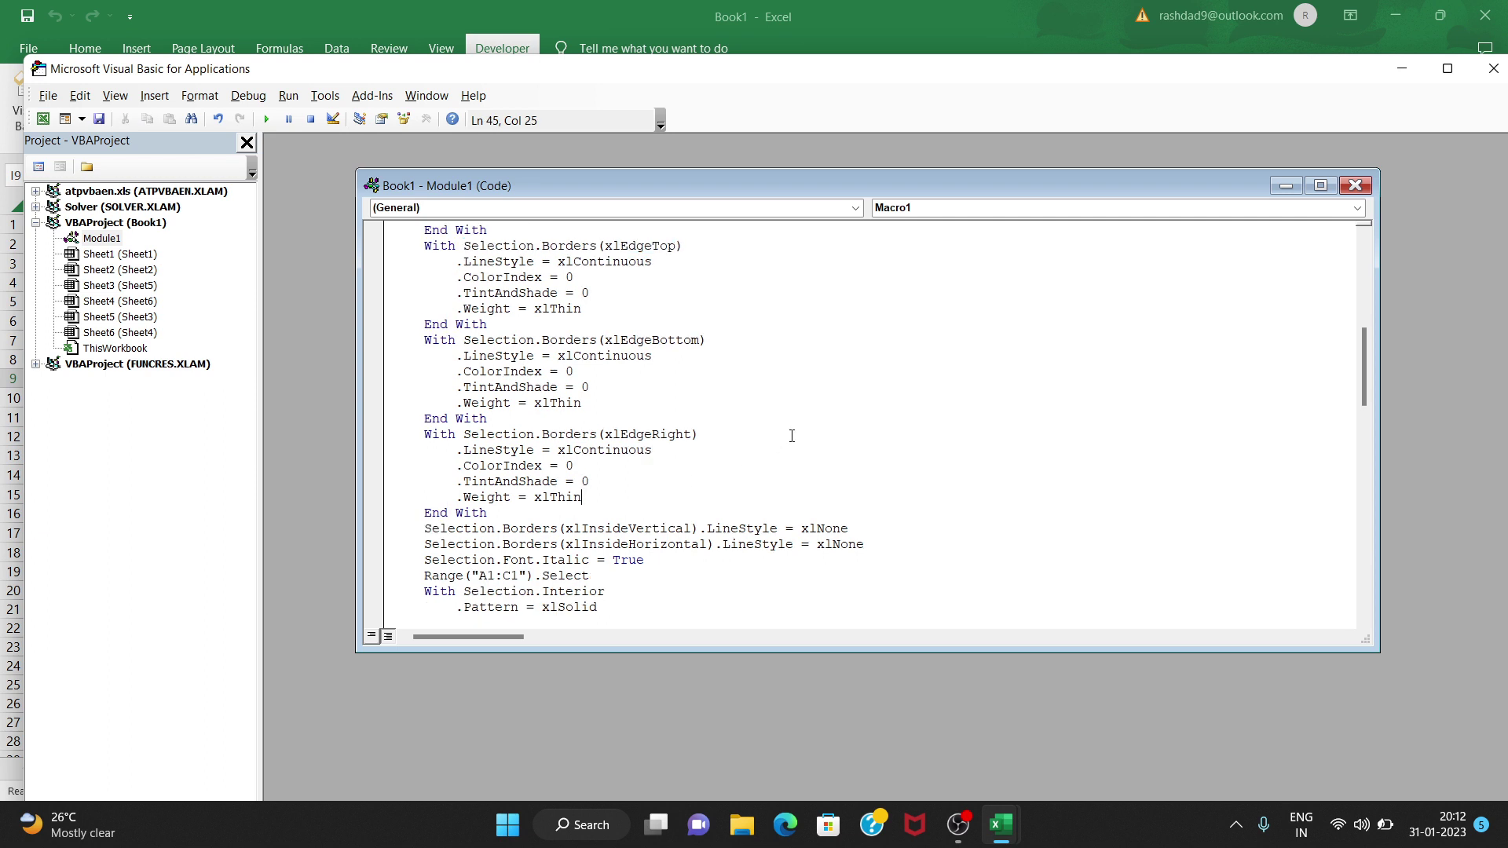
- Examine Macro1's inside border, italic, fill and bold statements up to the start of Macro2, and return to the beginning of the code
scroll(793, 435, "down", 2)
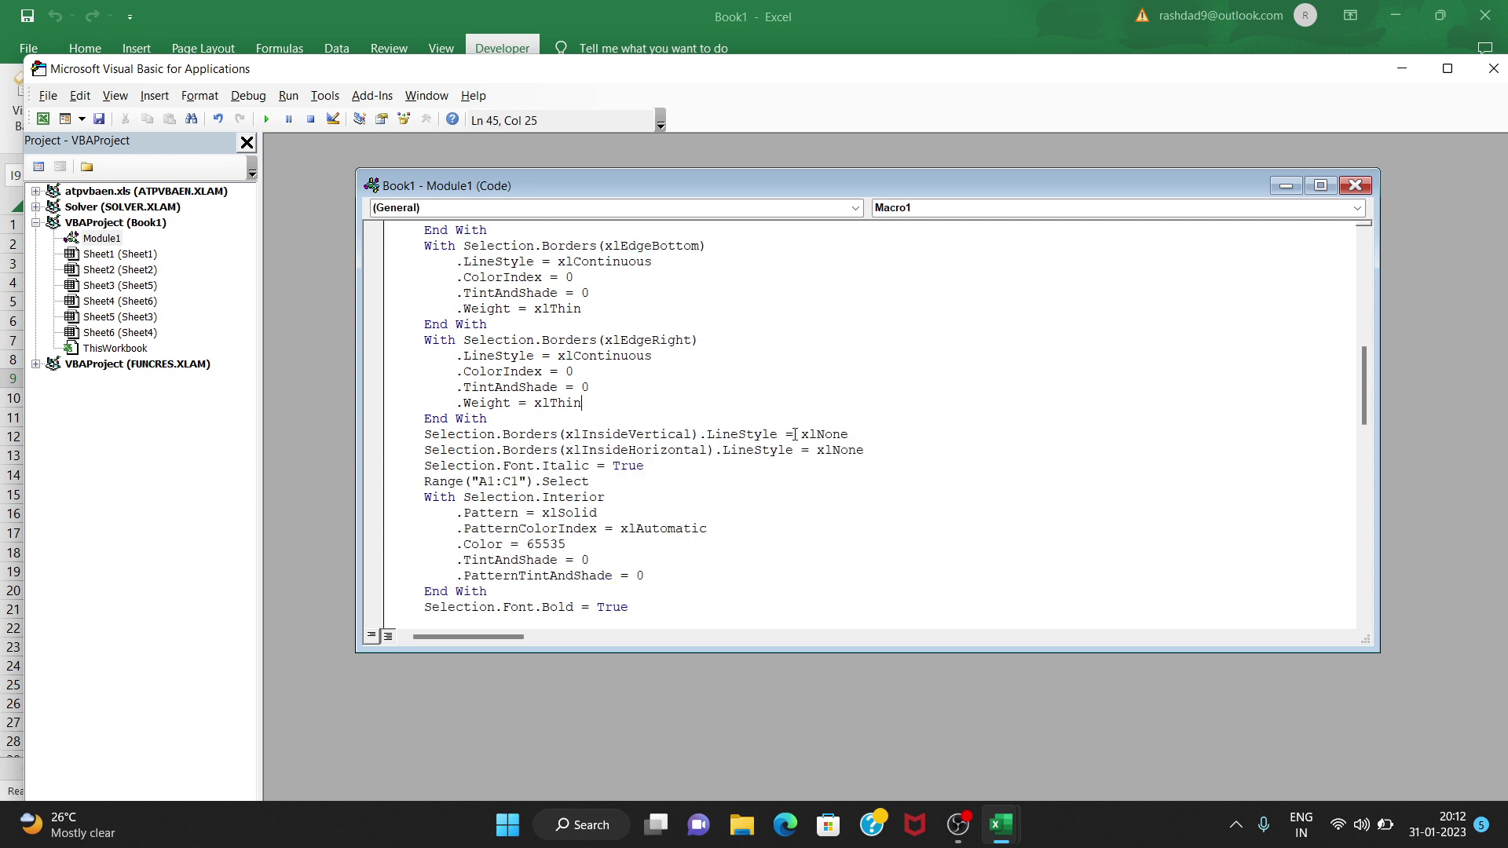
scroll(795, 435, "down", 4)
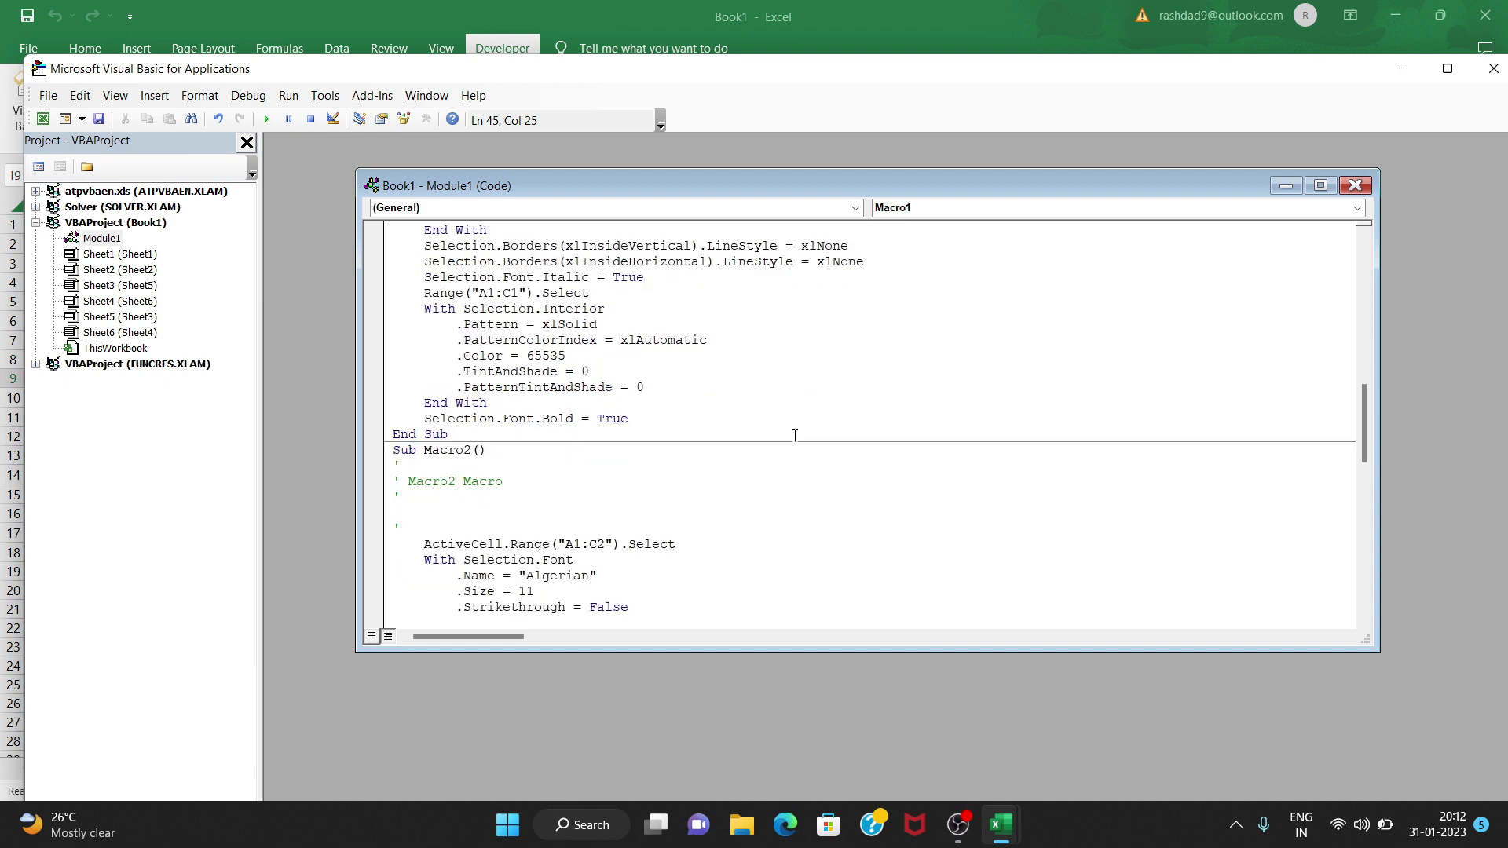
scroll(794, 436, "up", 3)
scroll(795, 437, "up", 1)
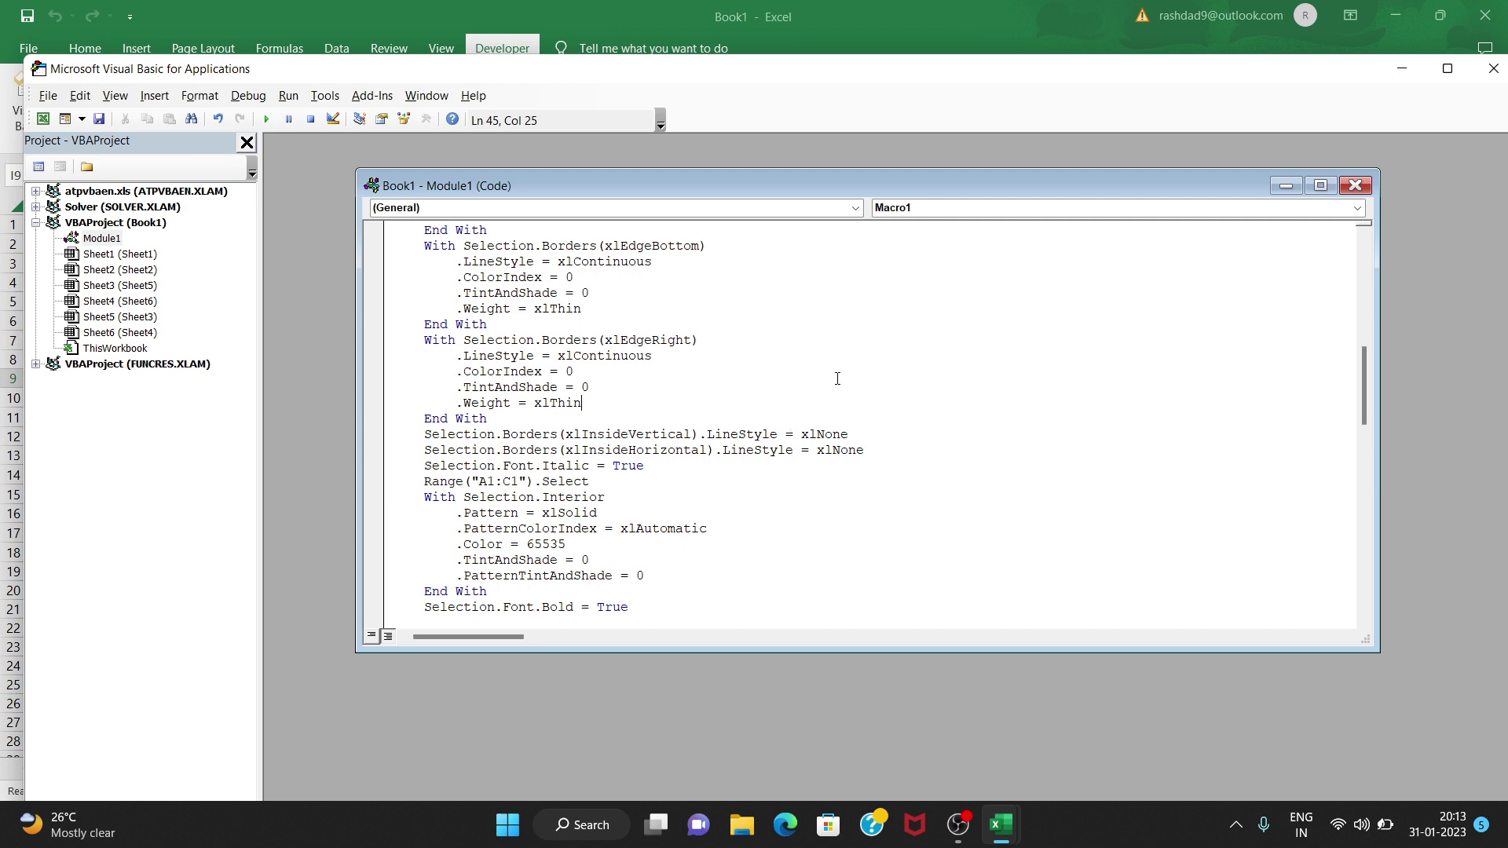
scroll(837, 378, "down", 2)
scroll(837, 377, "up", 3)
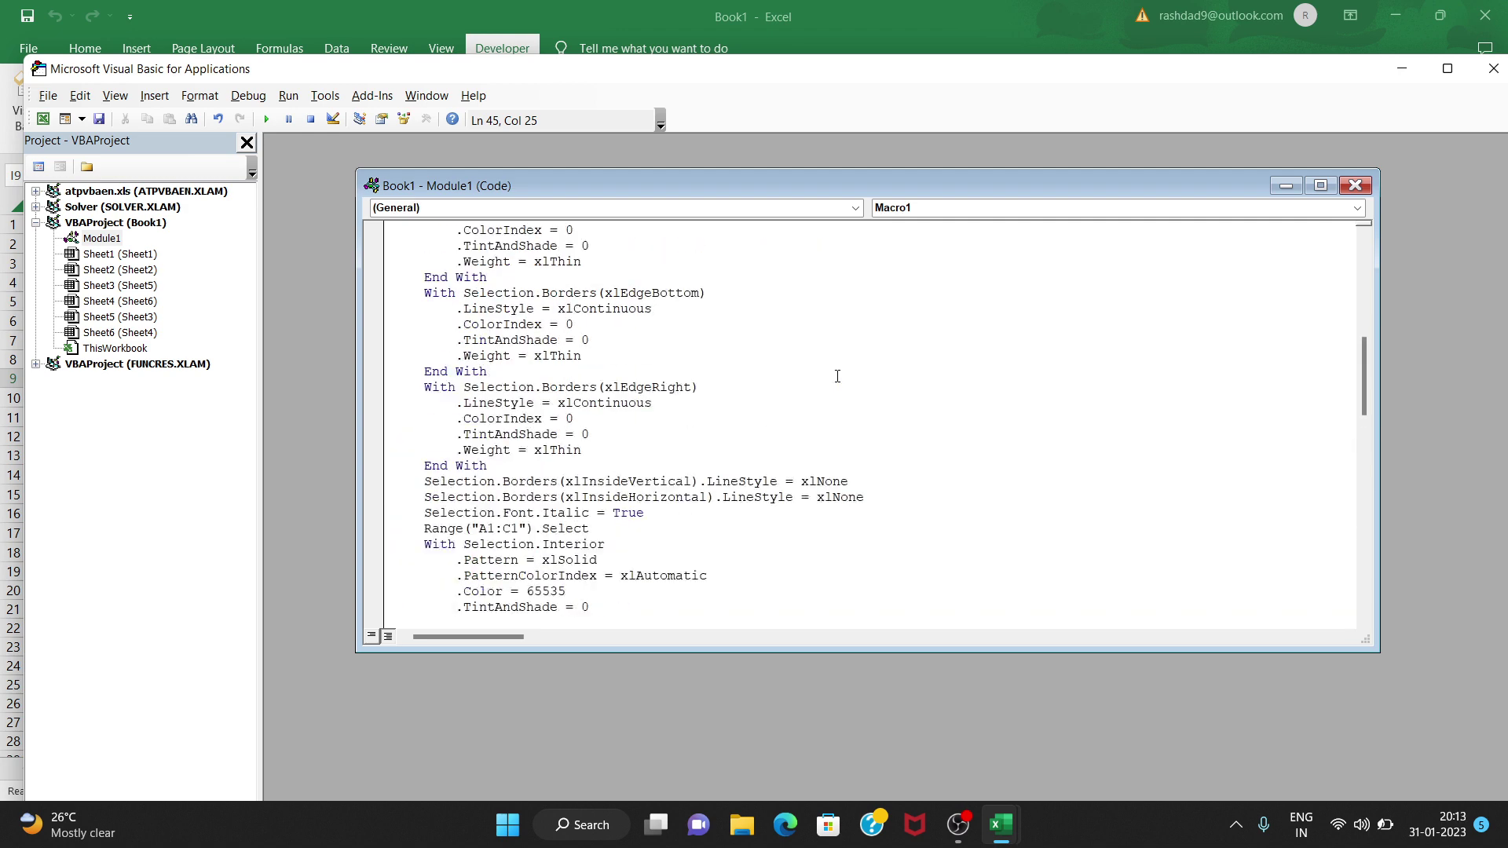
scroll(837, 376, "up", 5)
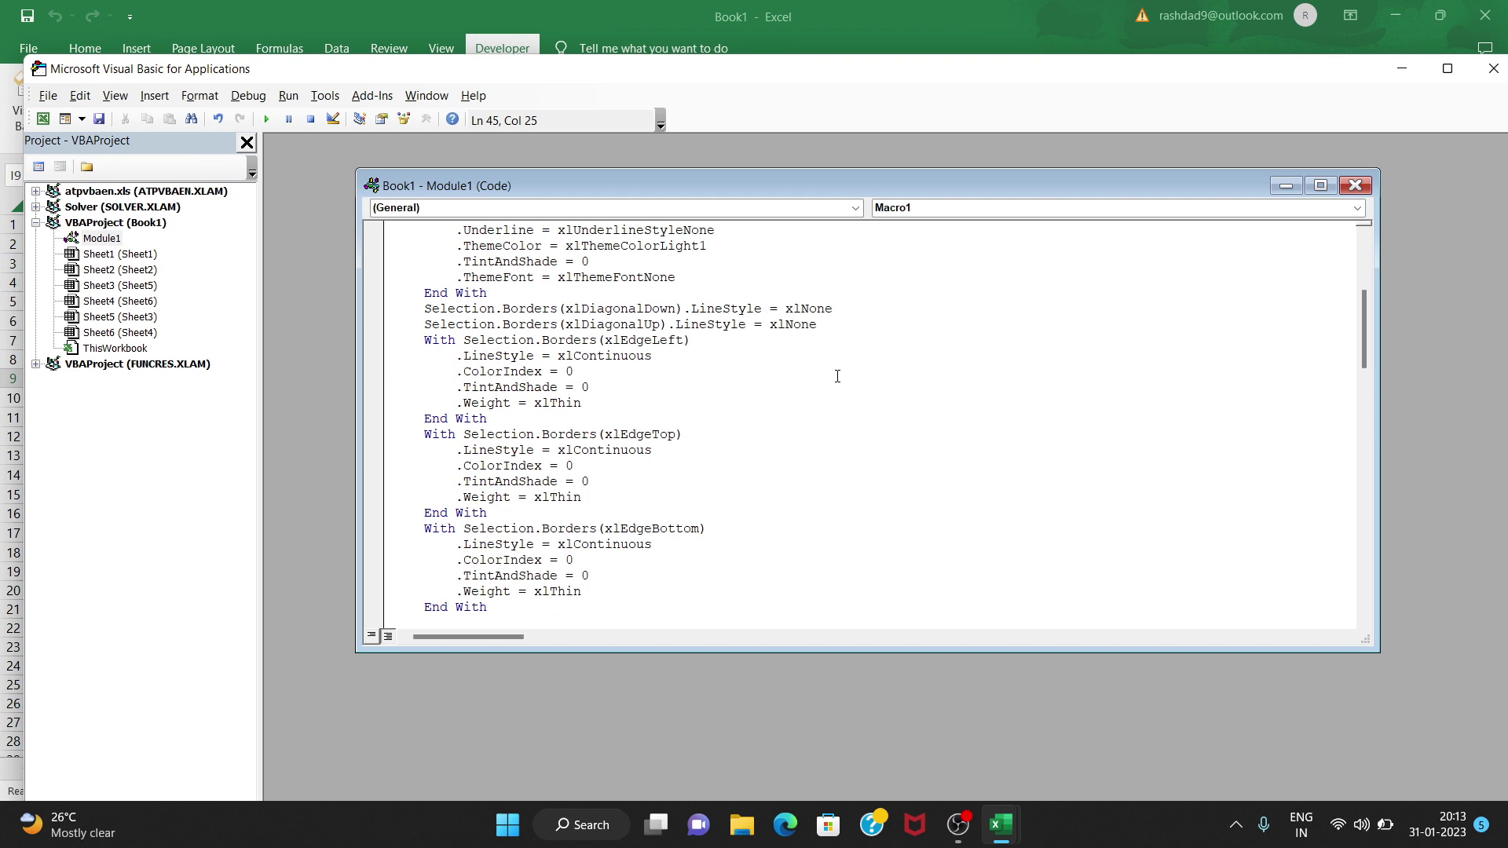
scroll(837, 376, "up", 5)
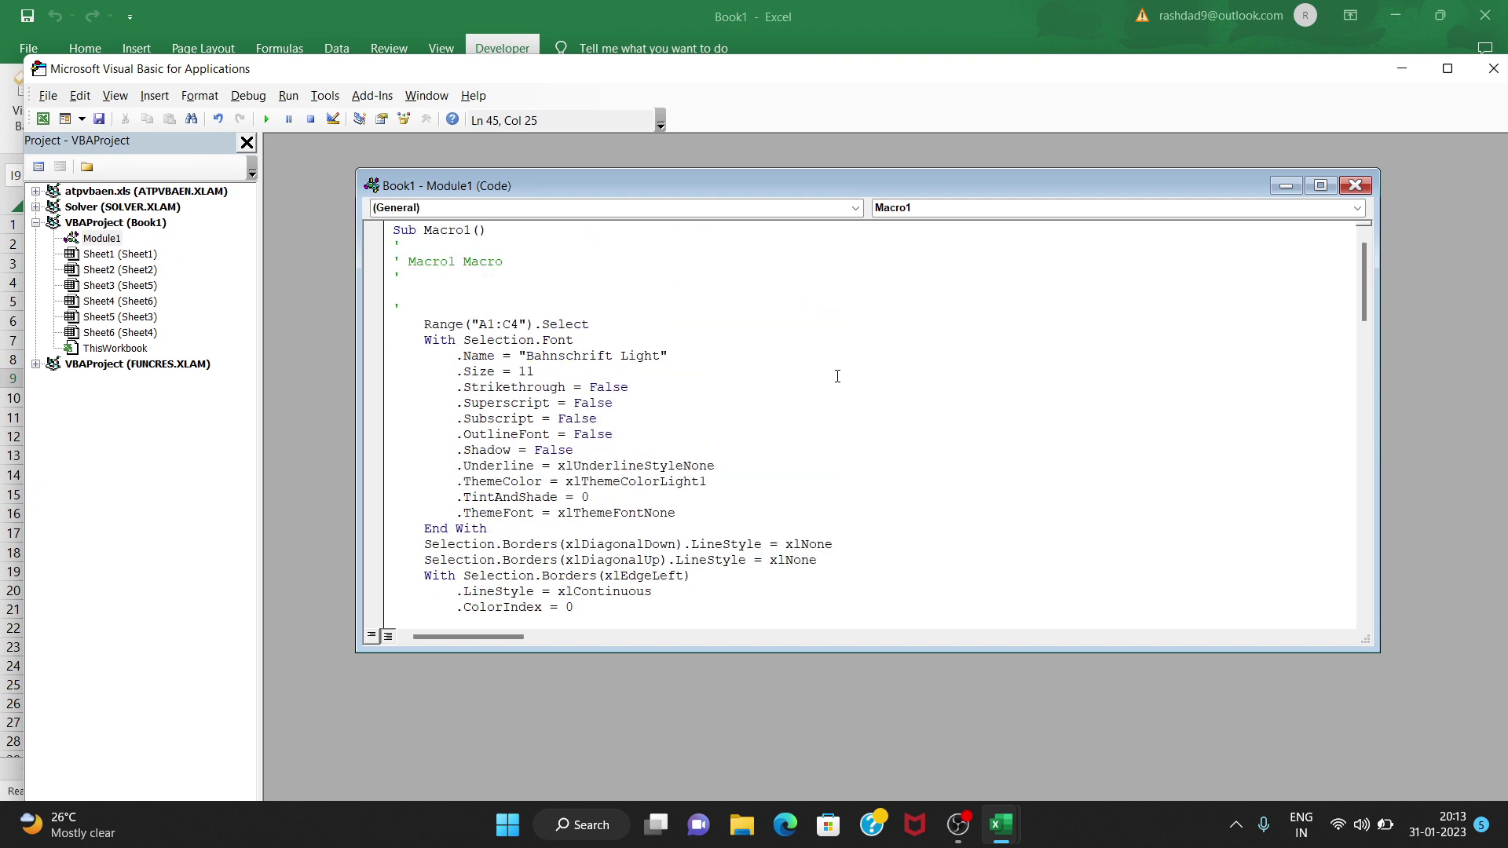
- Close the Module1 code and the Visual Basic editor, and select cell O12 in Sheet3
left_click(1355, 185)
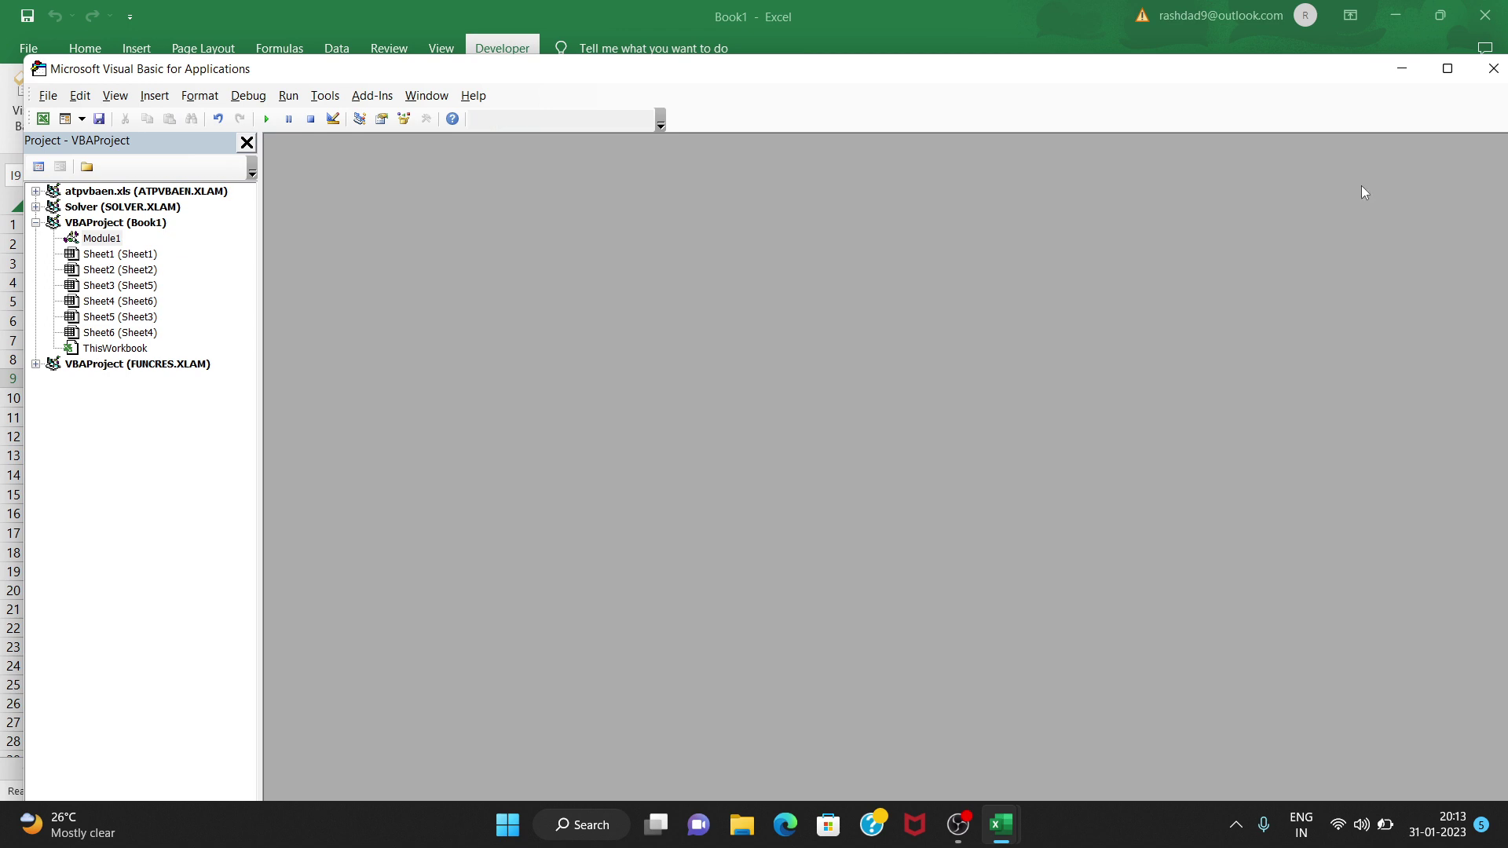
left_click(1494, 69)
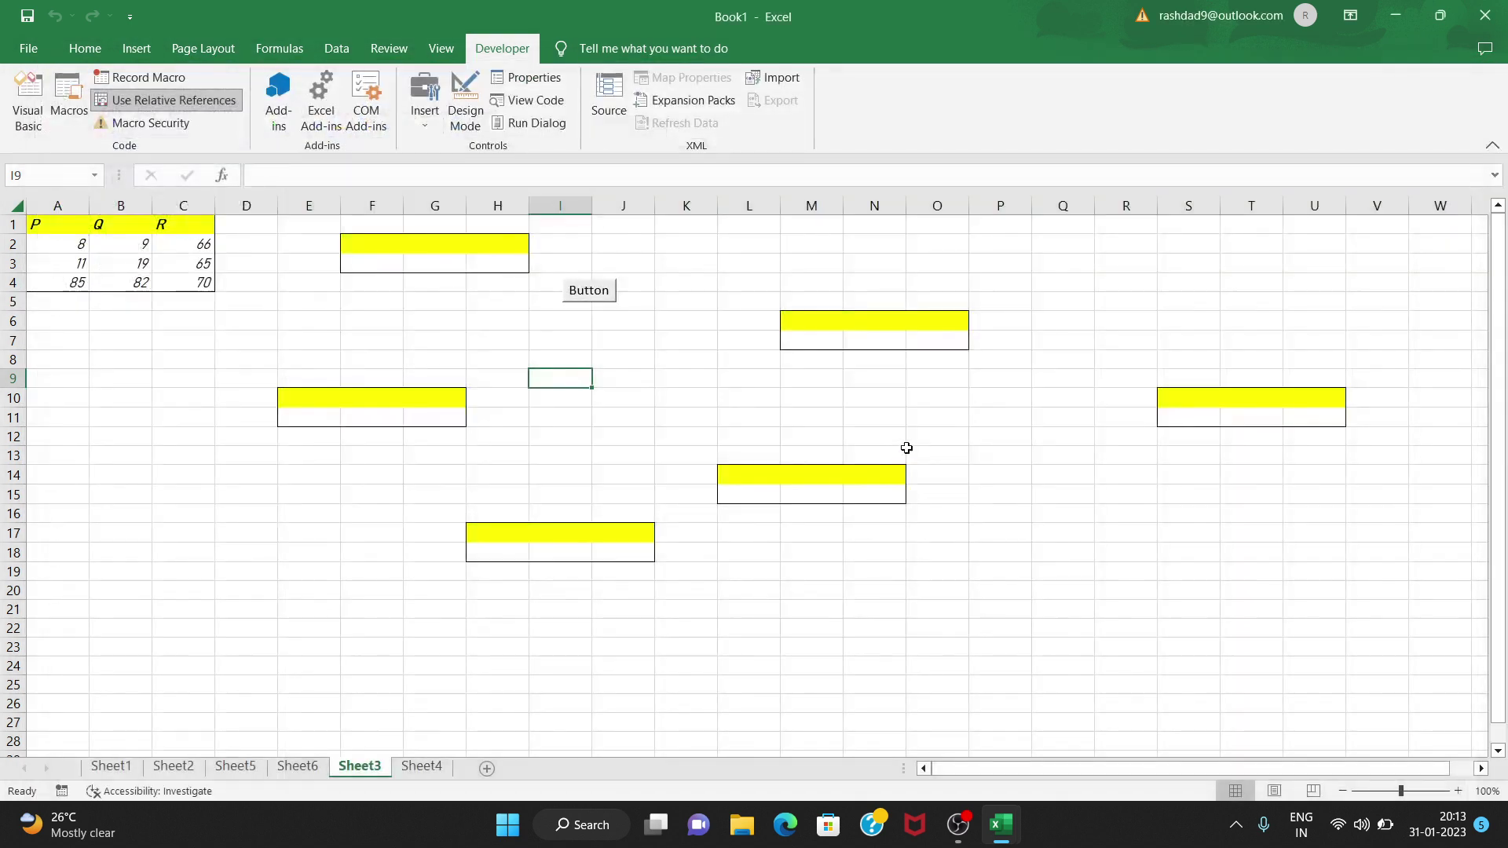
left_click(929, 432)
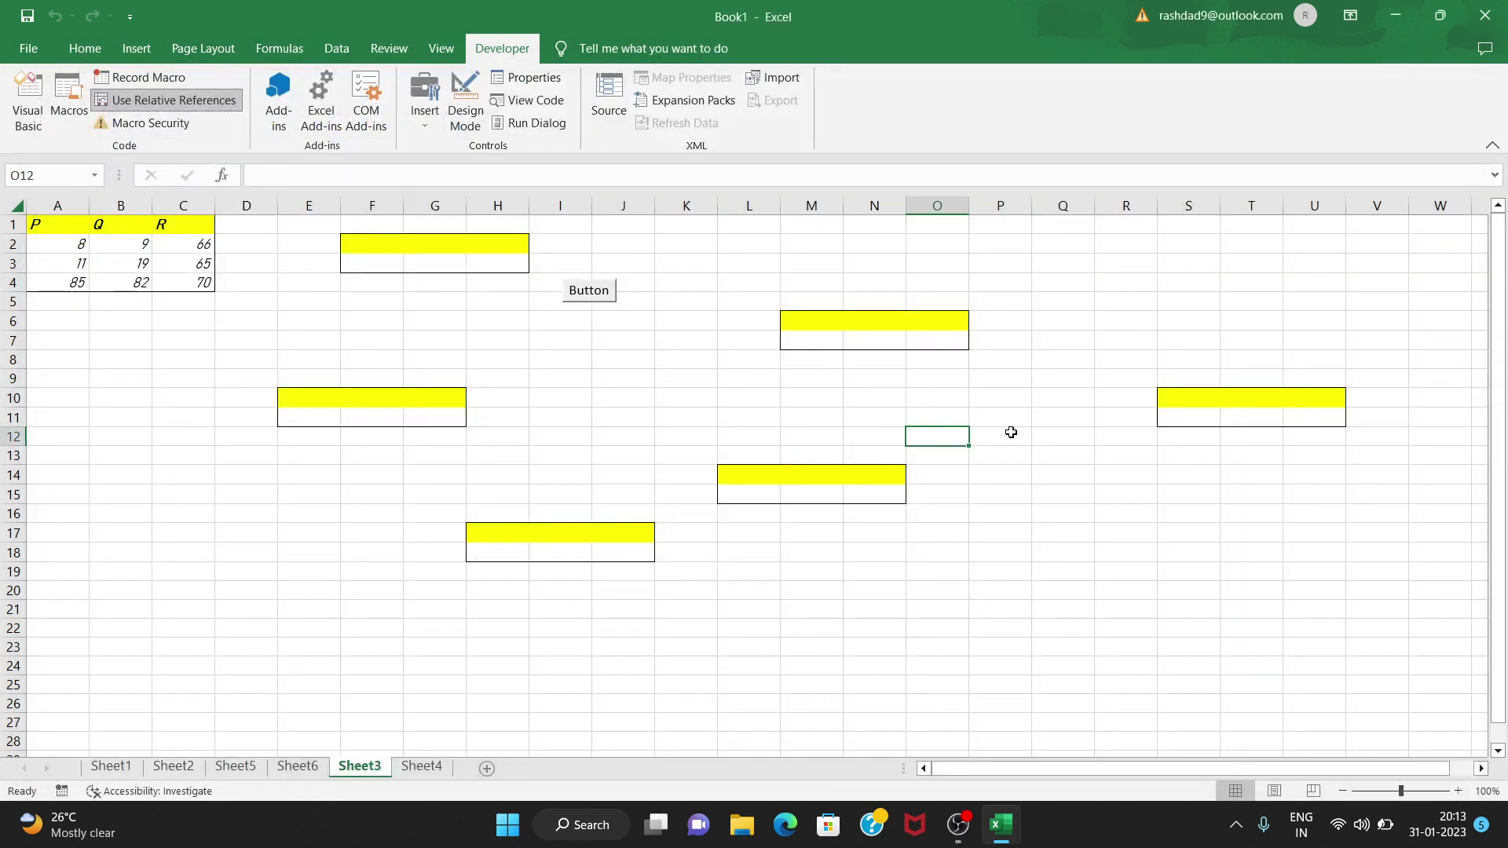